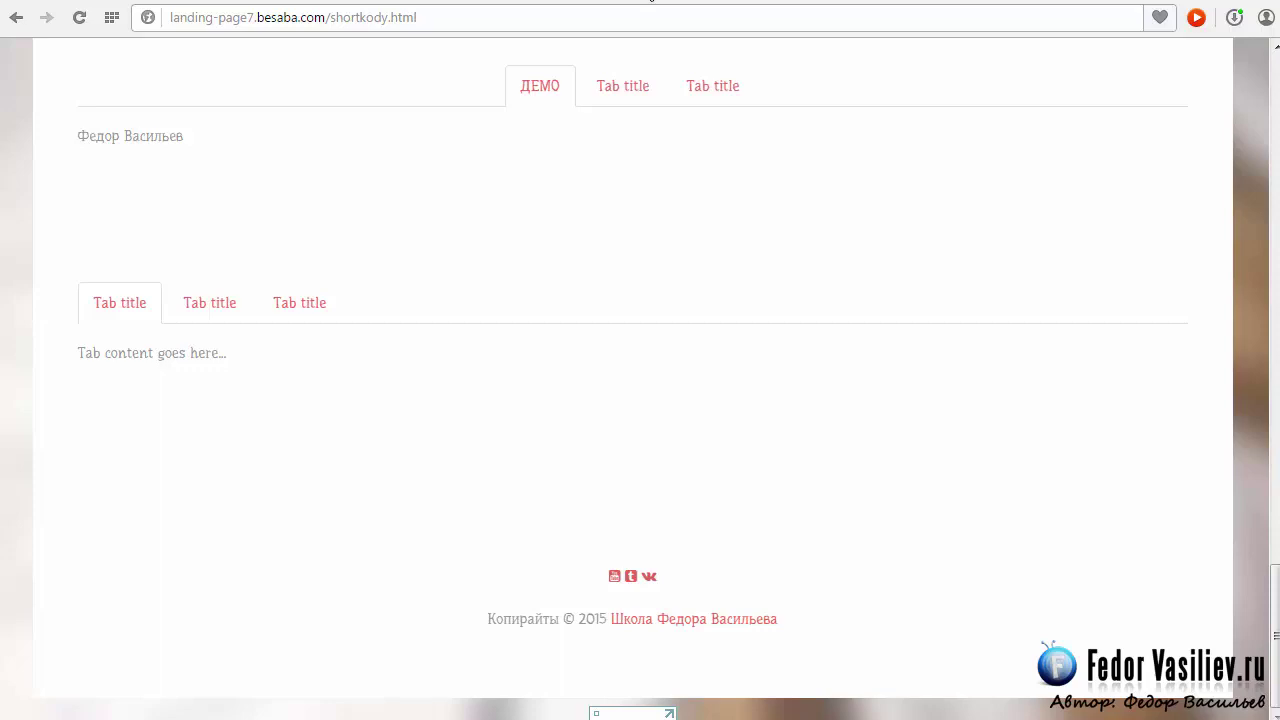
- Switch to the Joomla article editor and open the Image effects shortcode form for the text below "Эффекты на фото"
left_click(570, 0)
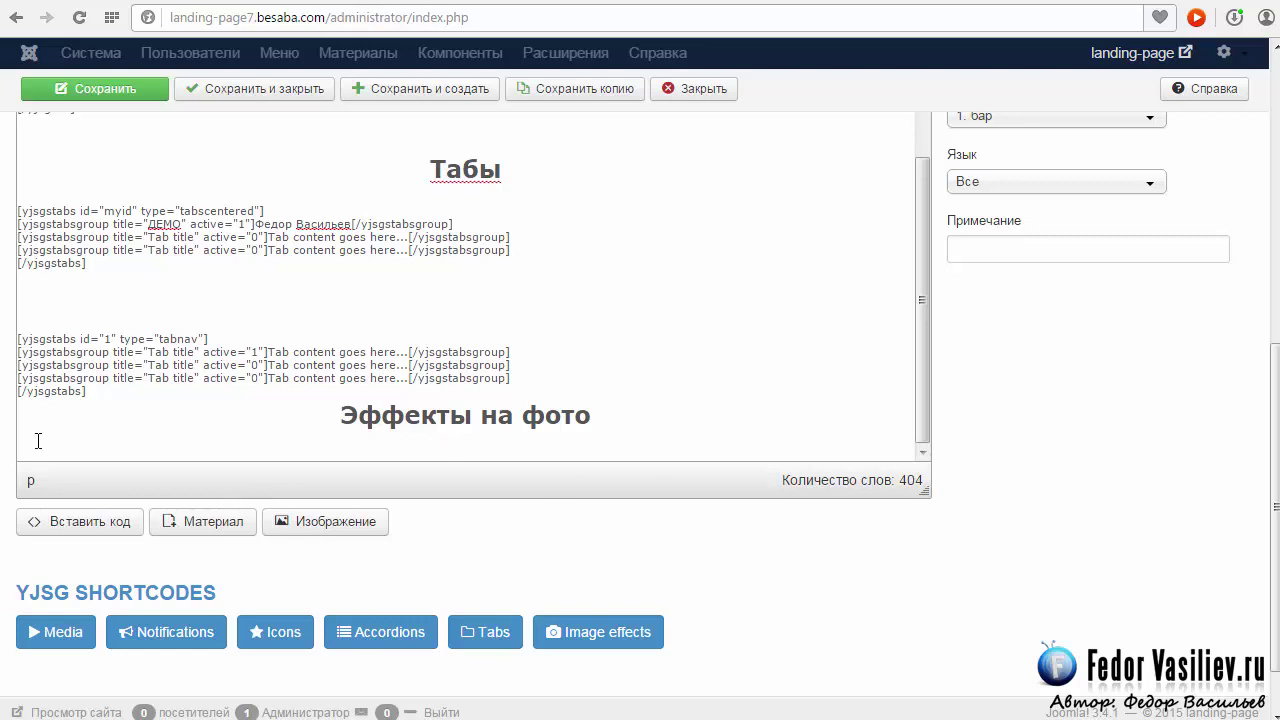
left_click(589, 636)
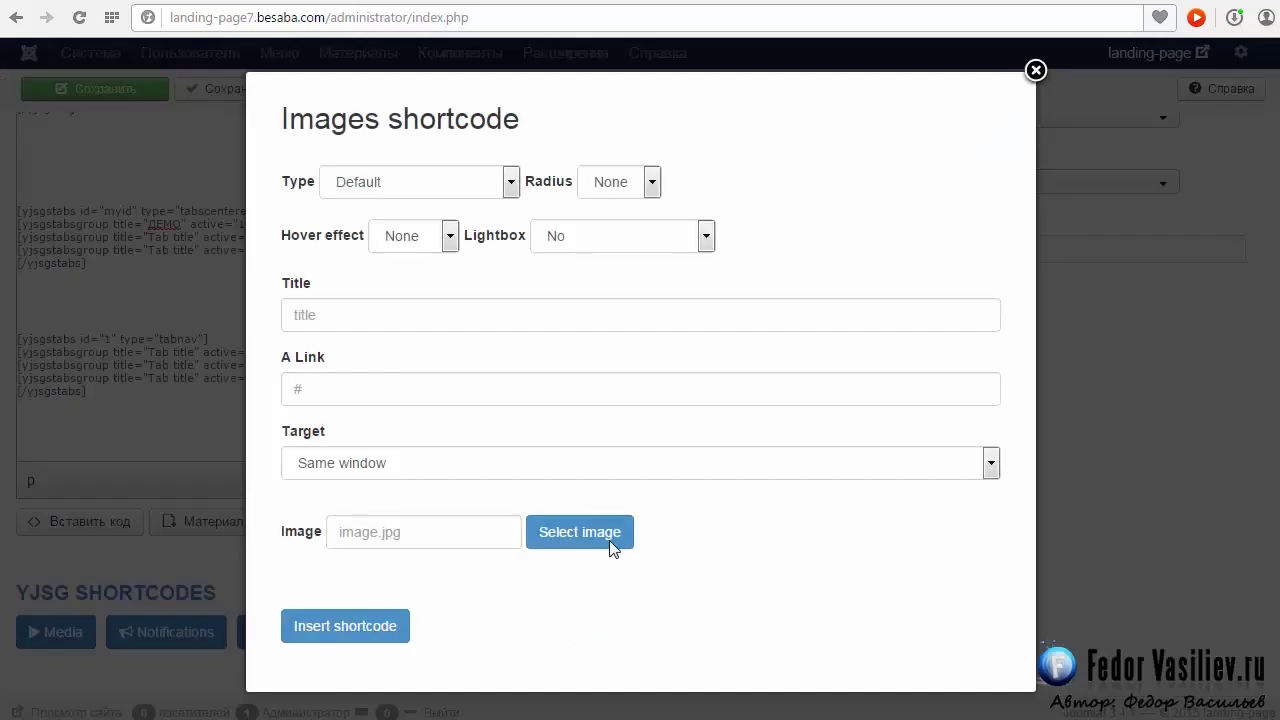
key("Tab")
key("shift+Tab")
key("shift+Tab")
key("shift+Tab")
key("shift+Tab")
key("shift+Tab")
key("shift+Tab")
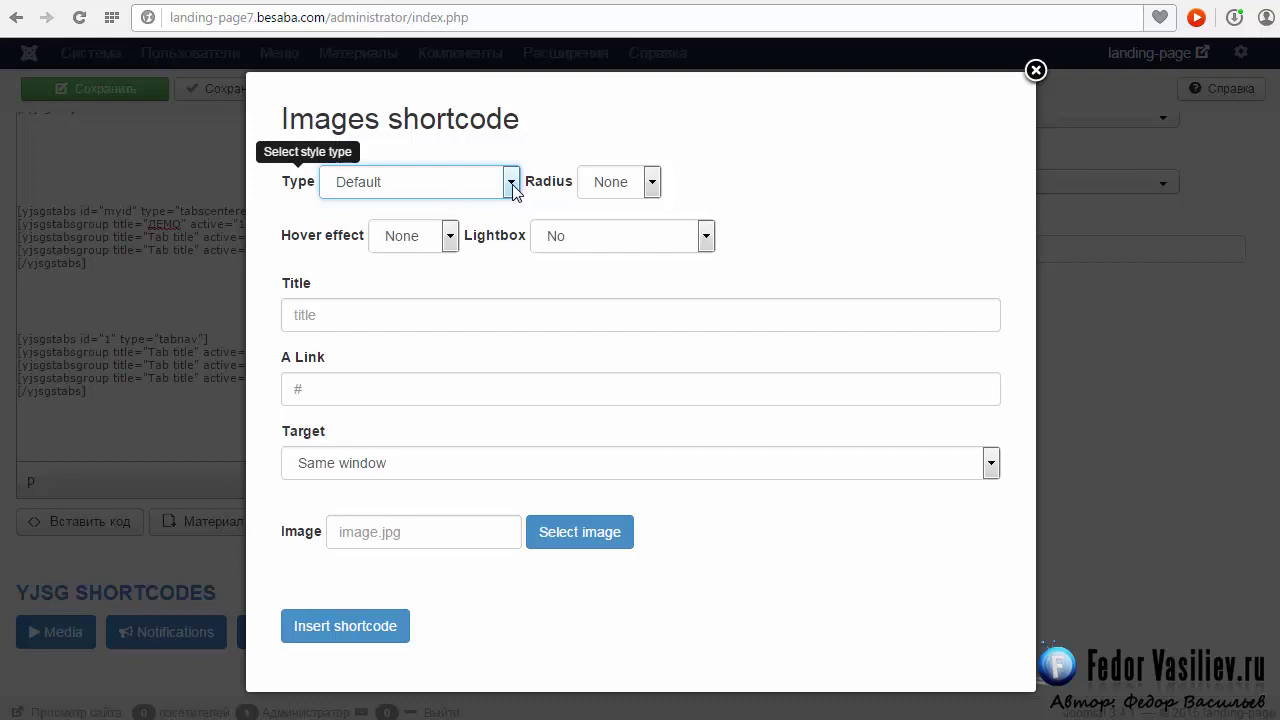
- Try the Polaroid and Thin border image types and look through the available border radius values
left_click(511, 183)
left_click(489, 224)
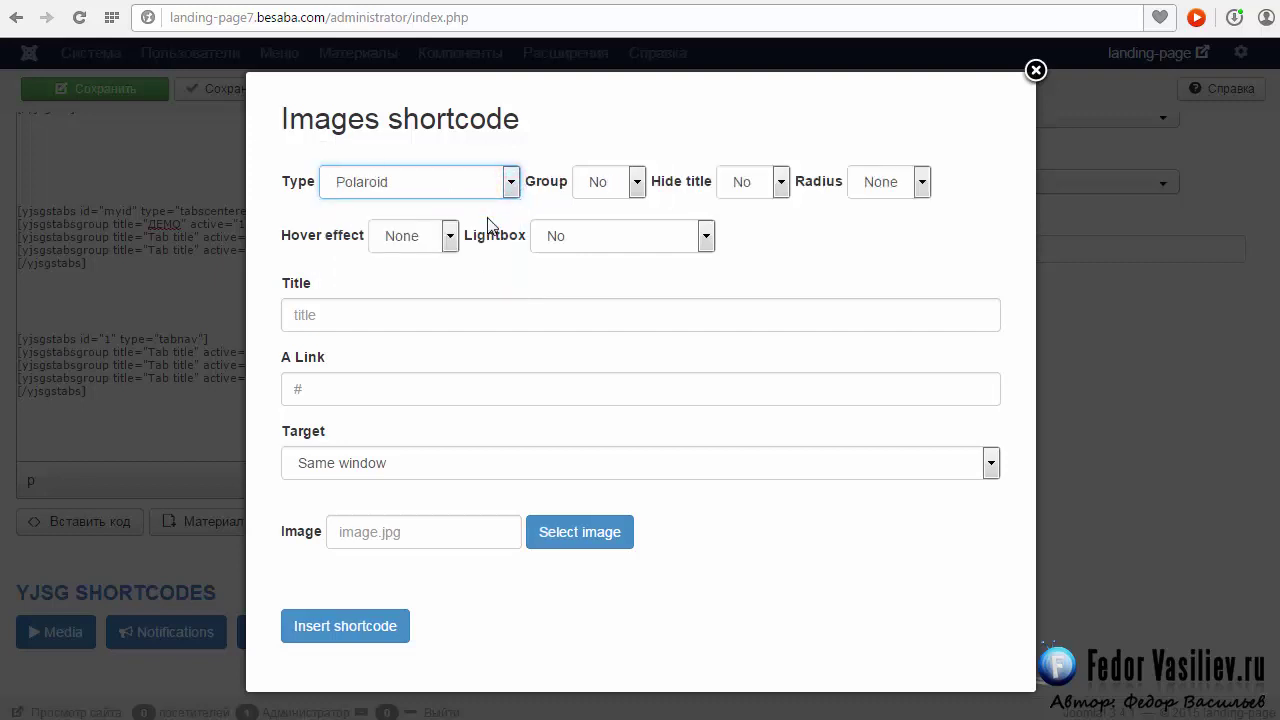
key("Tab")
key("Tab")
key("Tab")
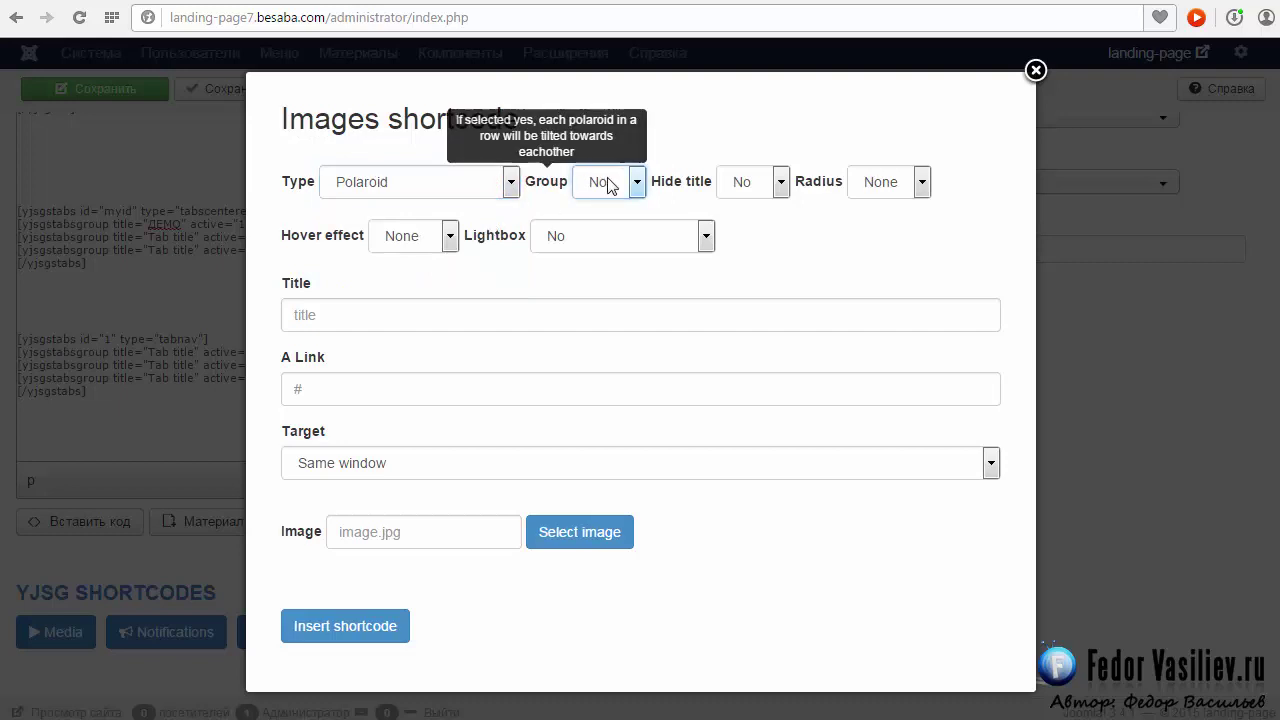
left_click(511, 182)
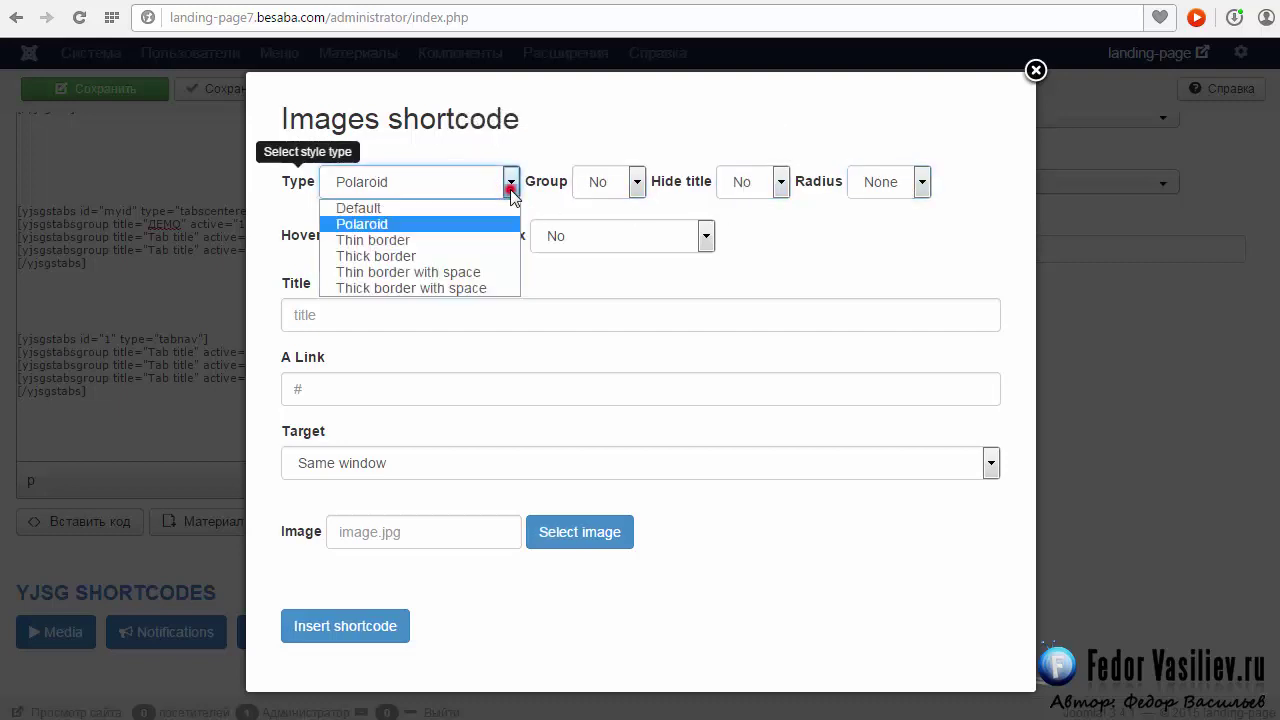
left_click(470, 241)
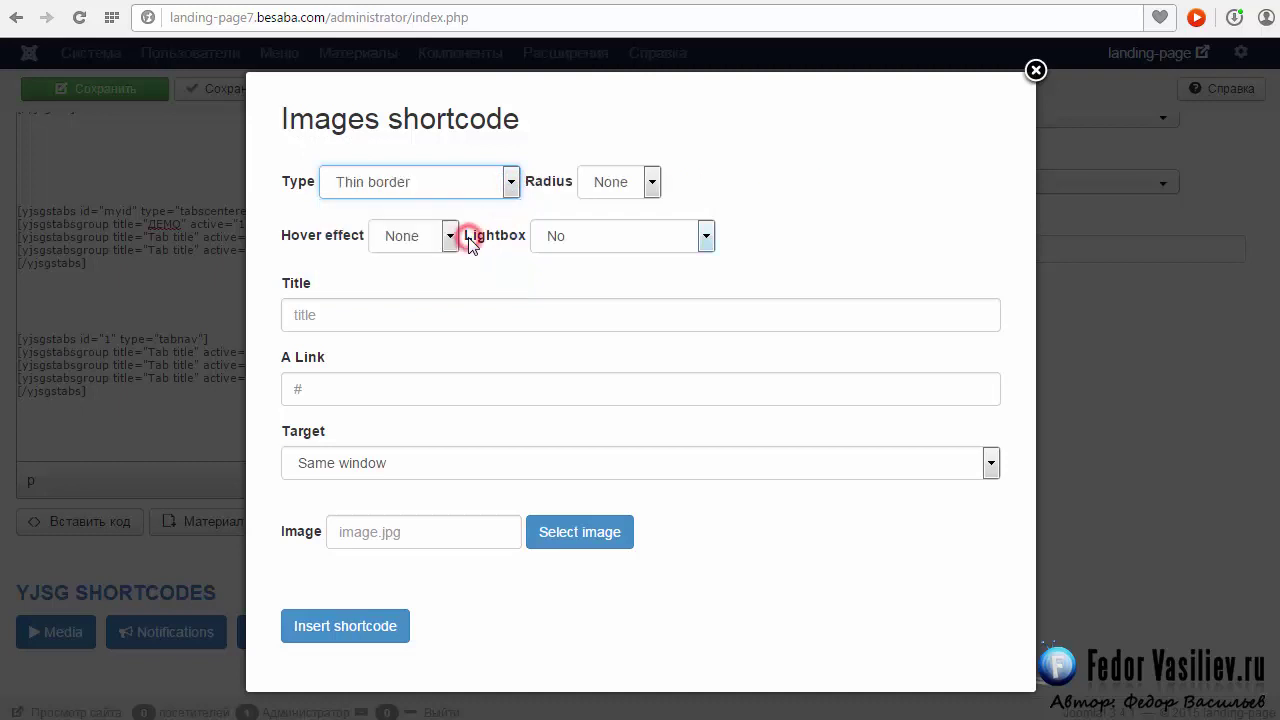
left_click(651, 183)
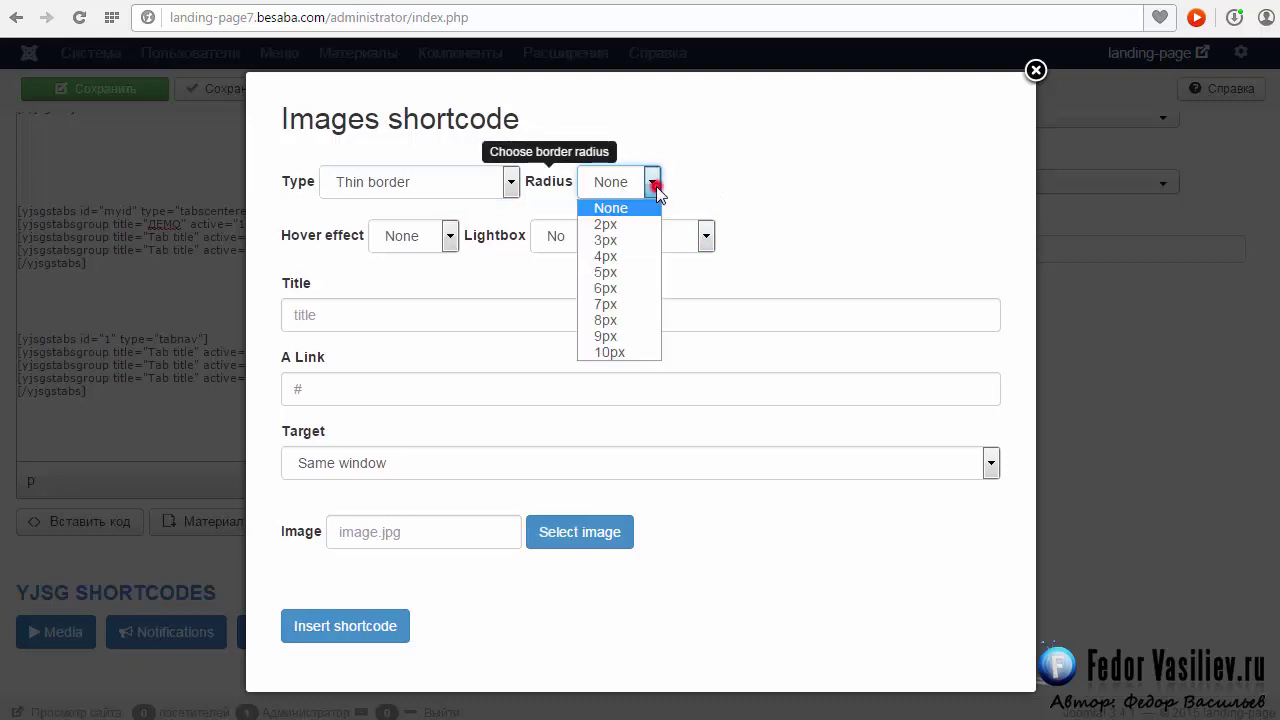
left_click(699, 180)
- Try the Thick border, Thin border with space and Thick border with space image types
left_click(511, 182)
left_click(478, 260)
left_click(511, 182)
left_click(486, 272)
left_click(511, 183)
left_click(490, 288)
- Set the image type to Polaroid and turn on its Group option
left_click(511, 183)
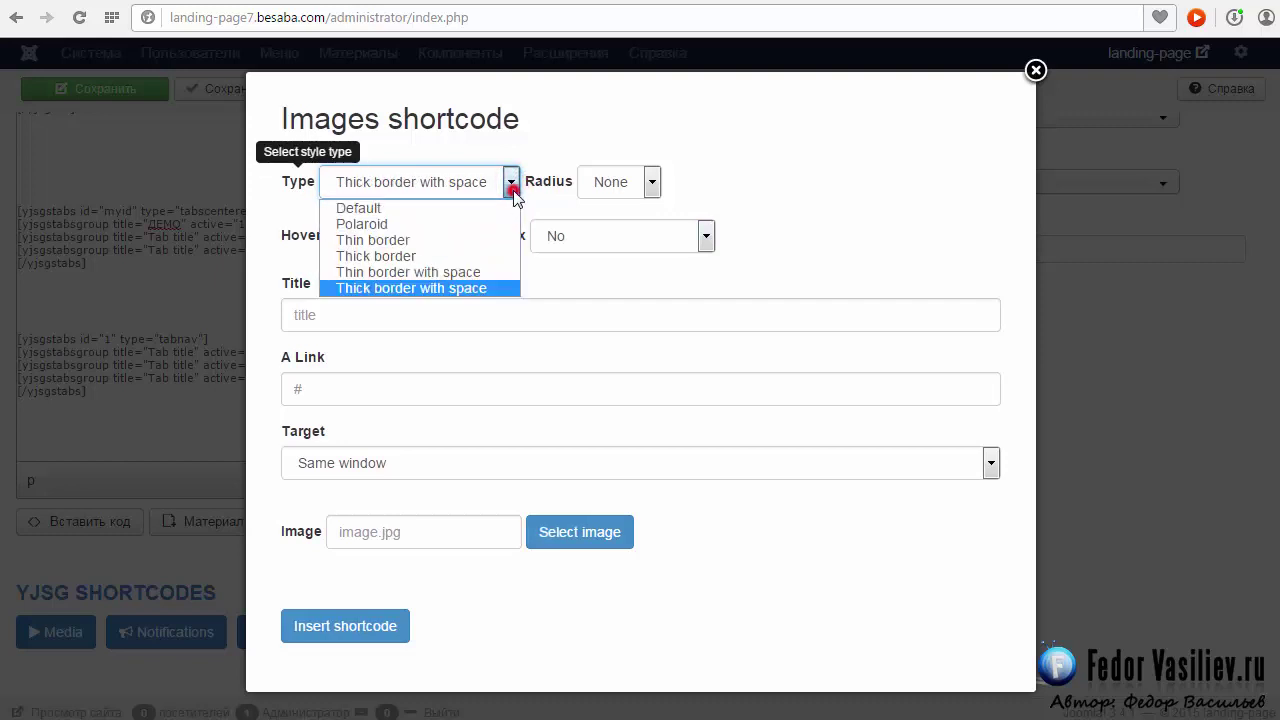
left_click(475, 226)
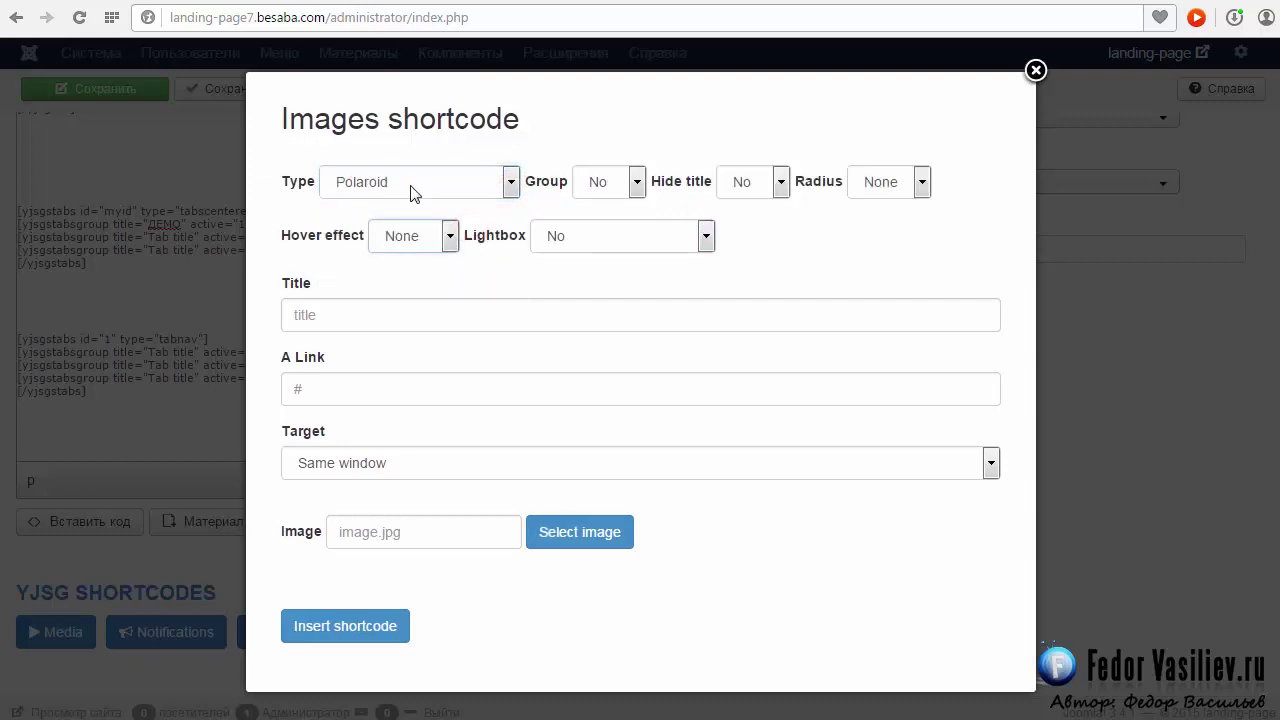
left_click(633, 190)
left_click(608, 184)
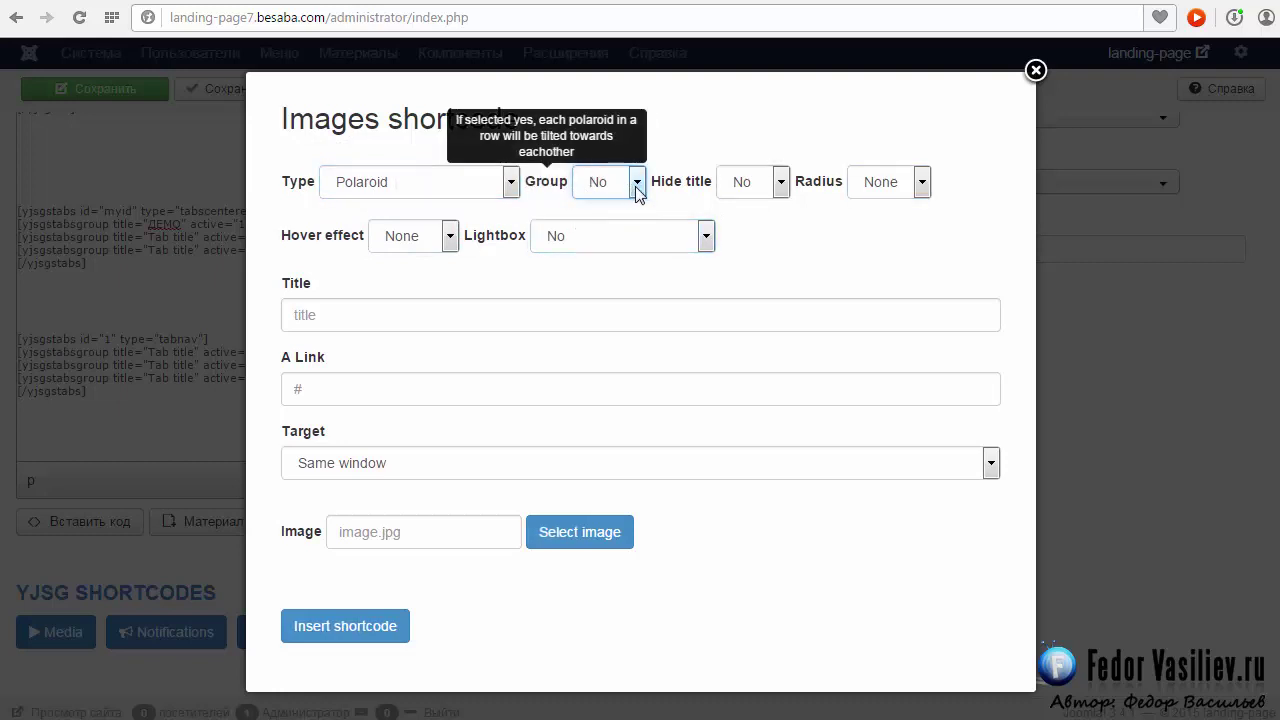
left_click(635, 186)
left_click(601, 225)
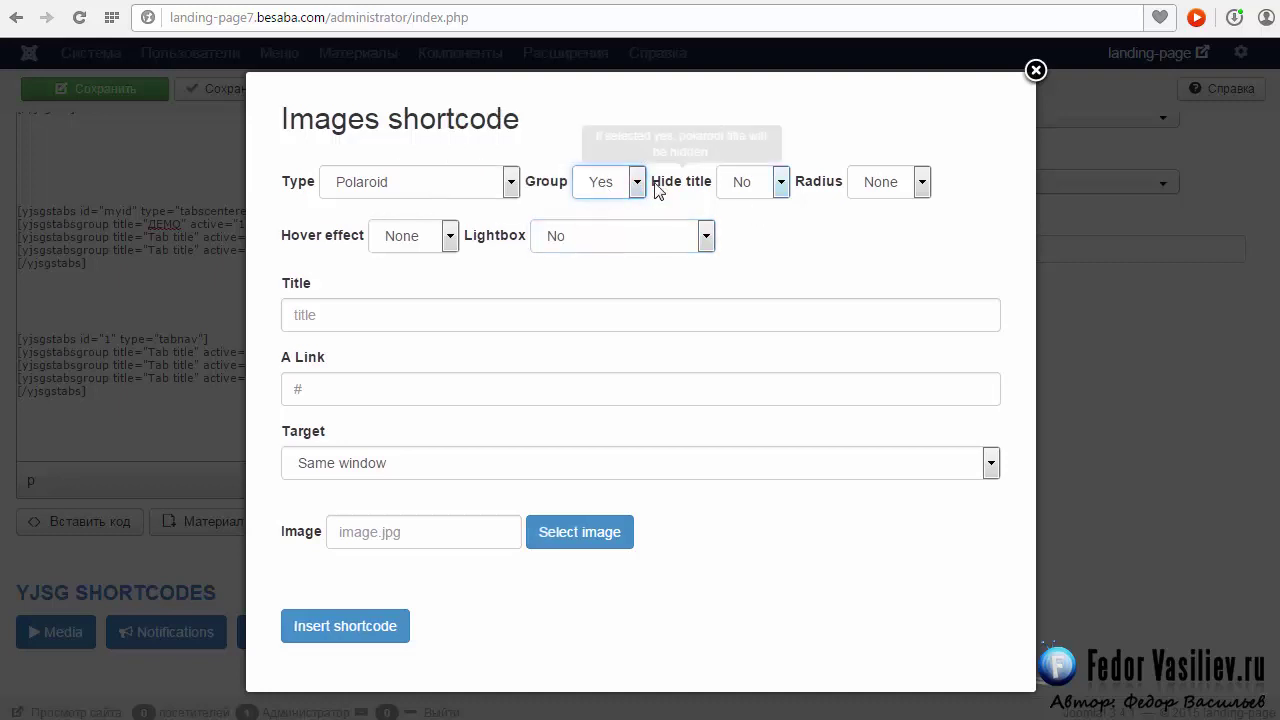
- Set Hide title to Yes and the border radius to 10px
left_click(779, 187)
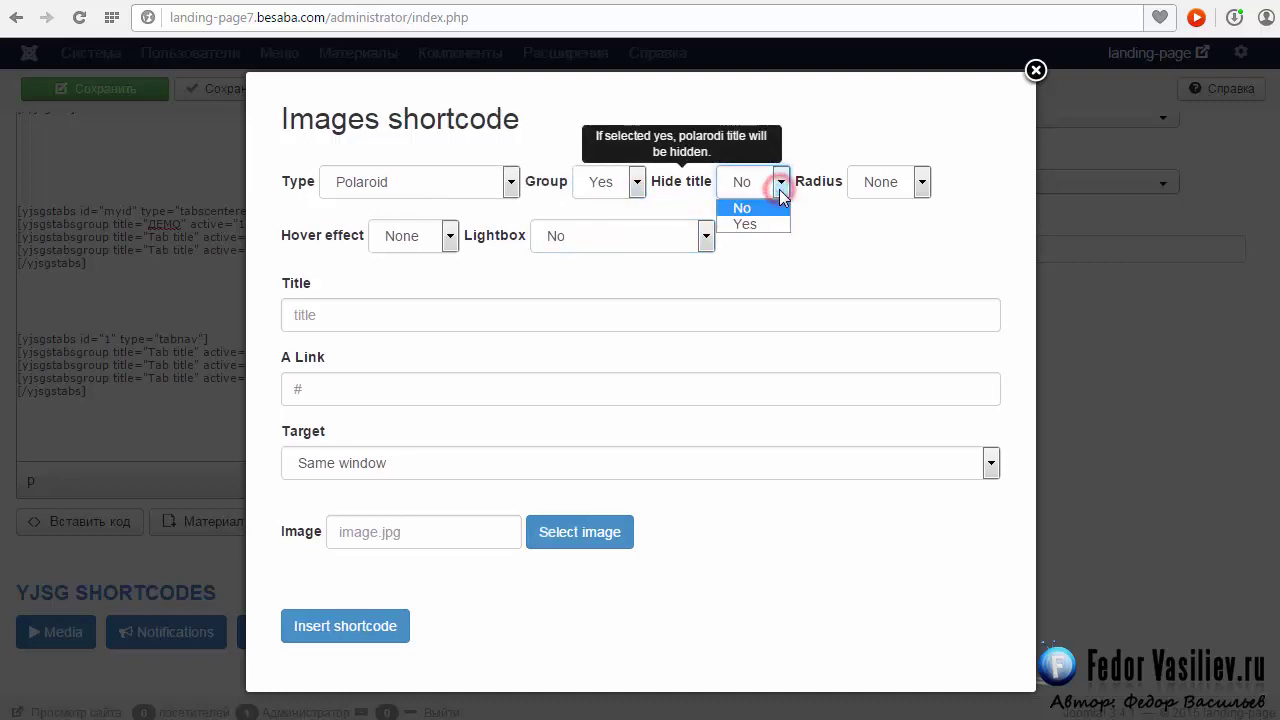
left_click(770, 224)
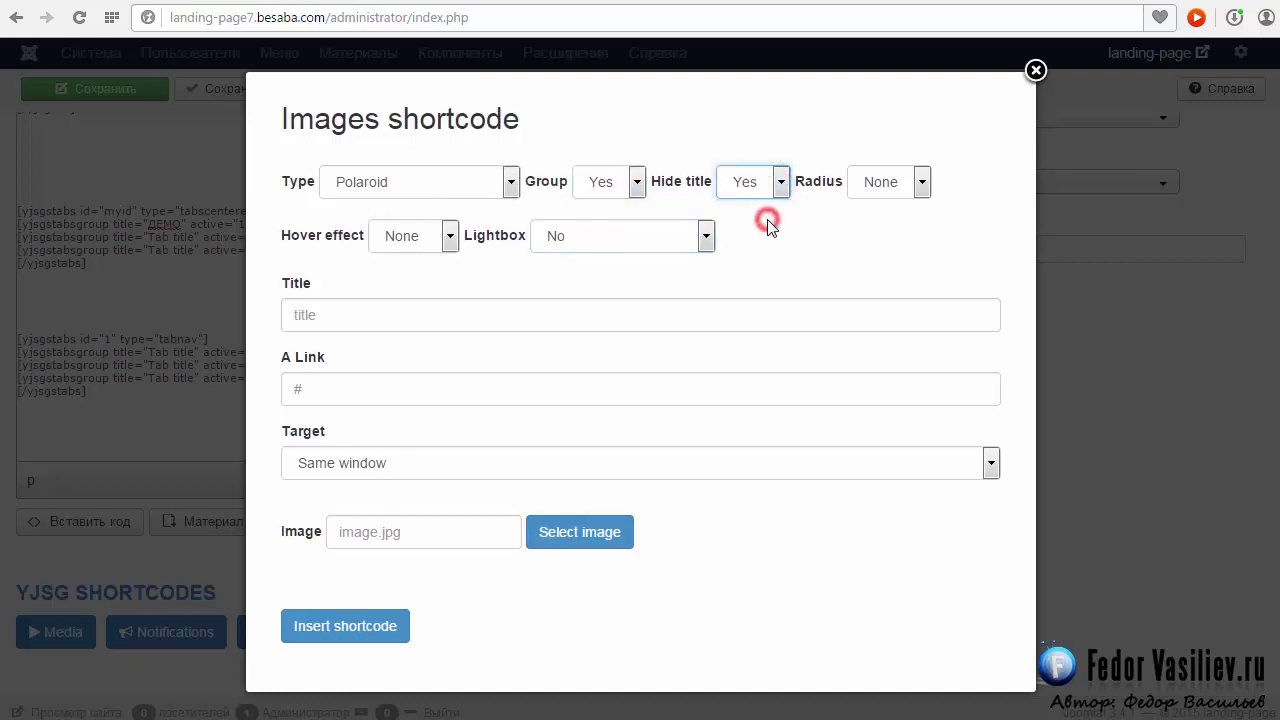
left_click(917, 183)
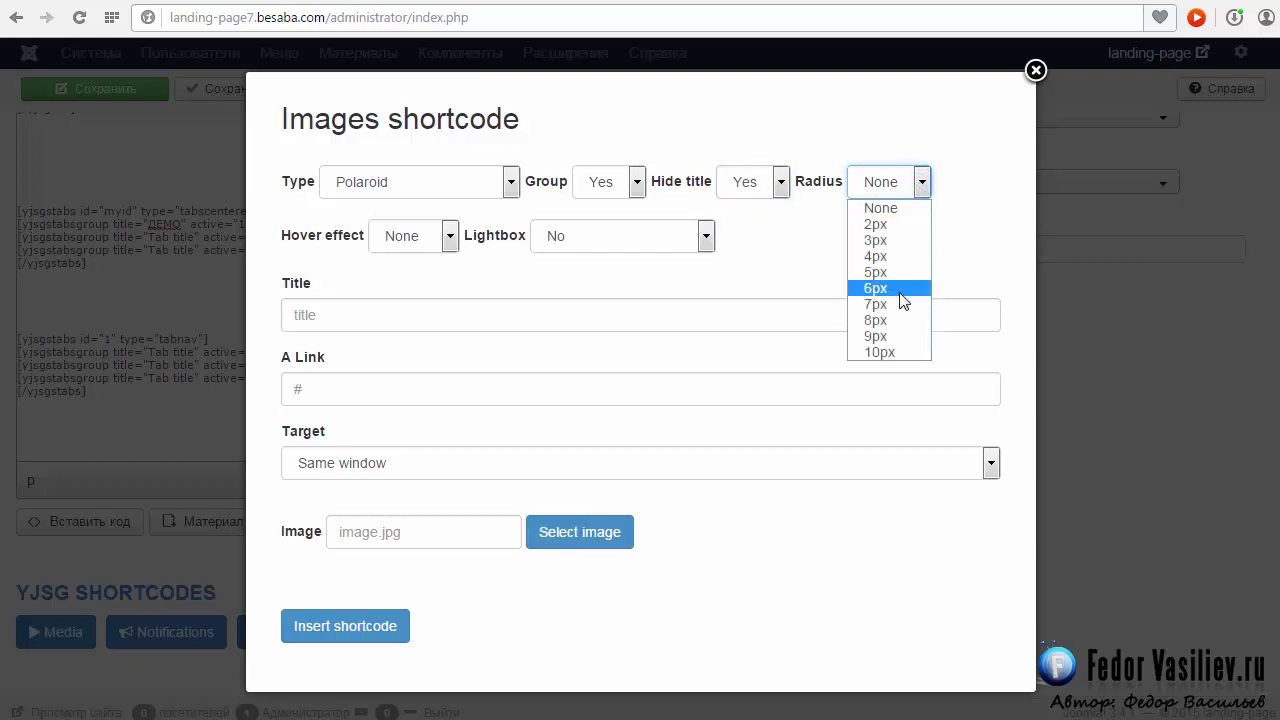
left_click(880, 352)
- Enter "Демо" as the image title, keeping Hide title set to Yes
left_click(318, 318)
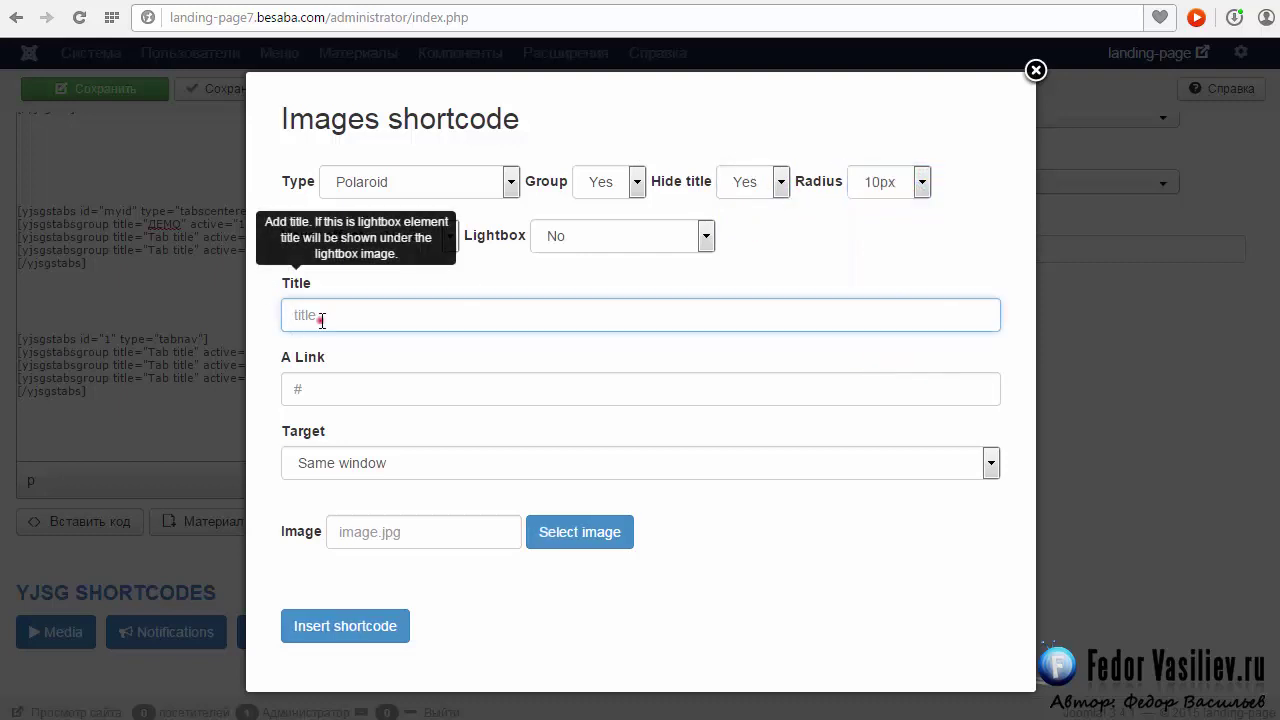
left_click(313, 317)
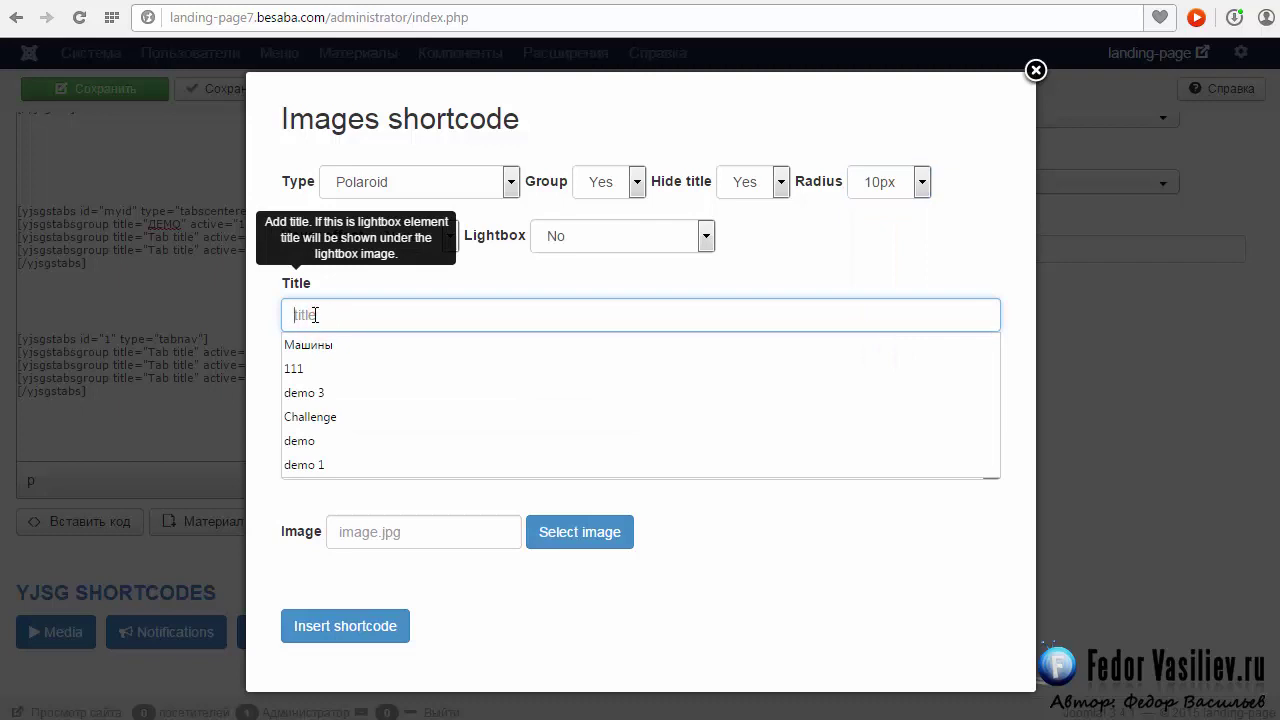
type("д")
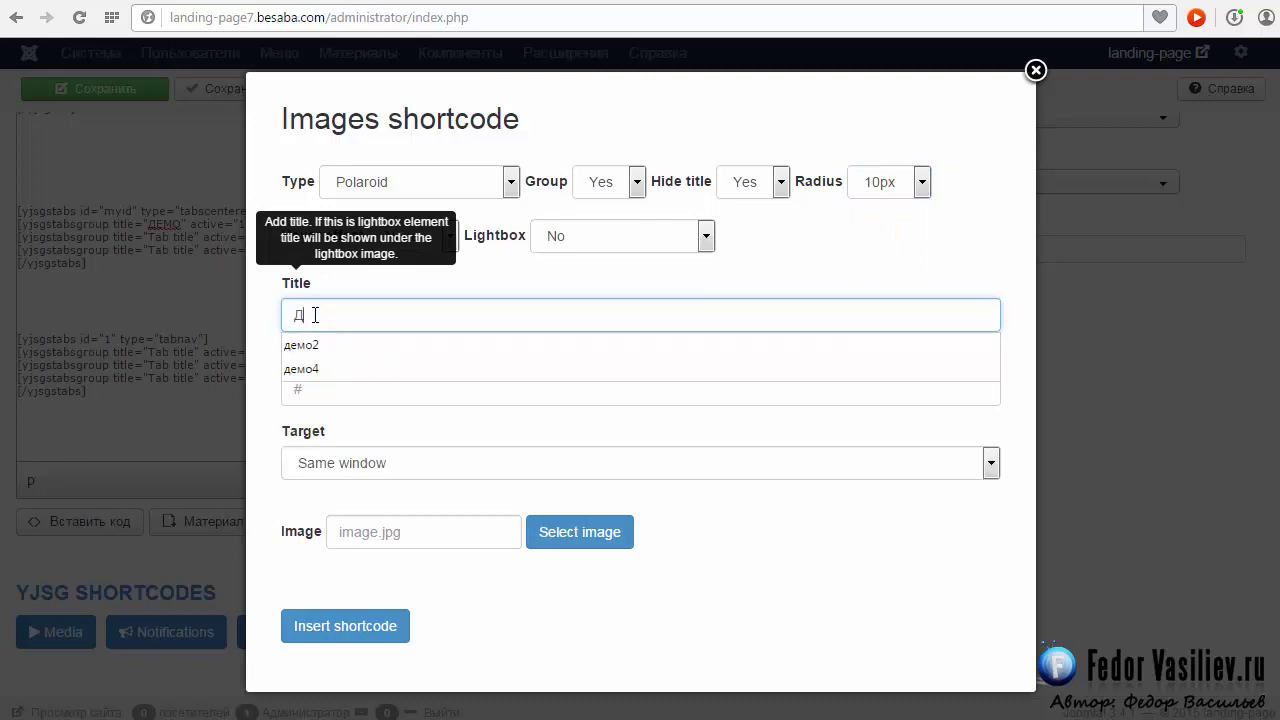
left_click(397, 290)
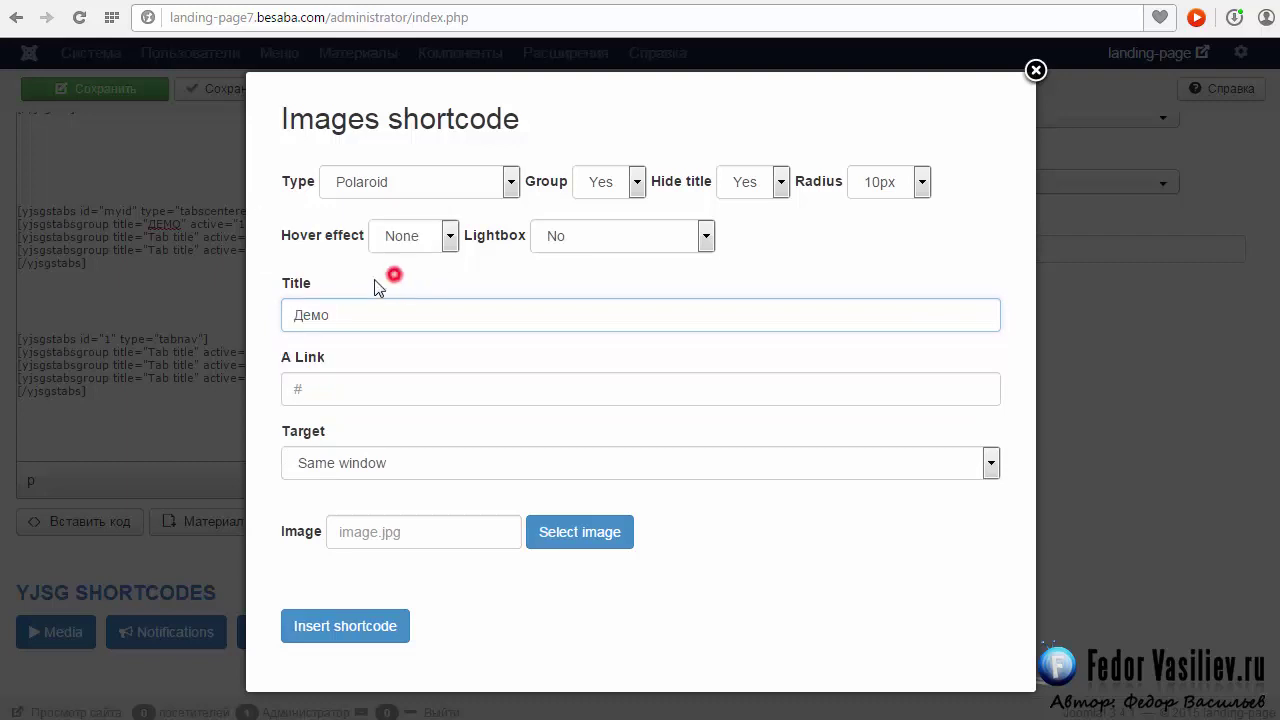
scroll(386, 286, "down", 1)
double_click(325, 247)
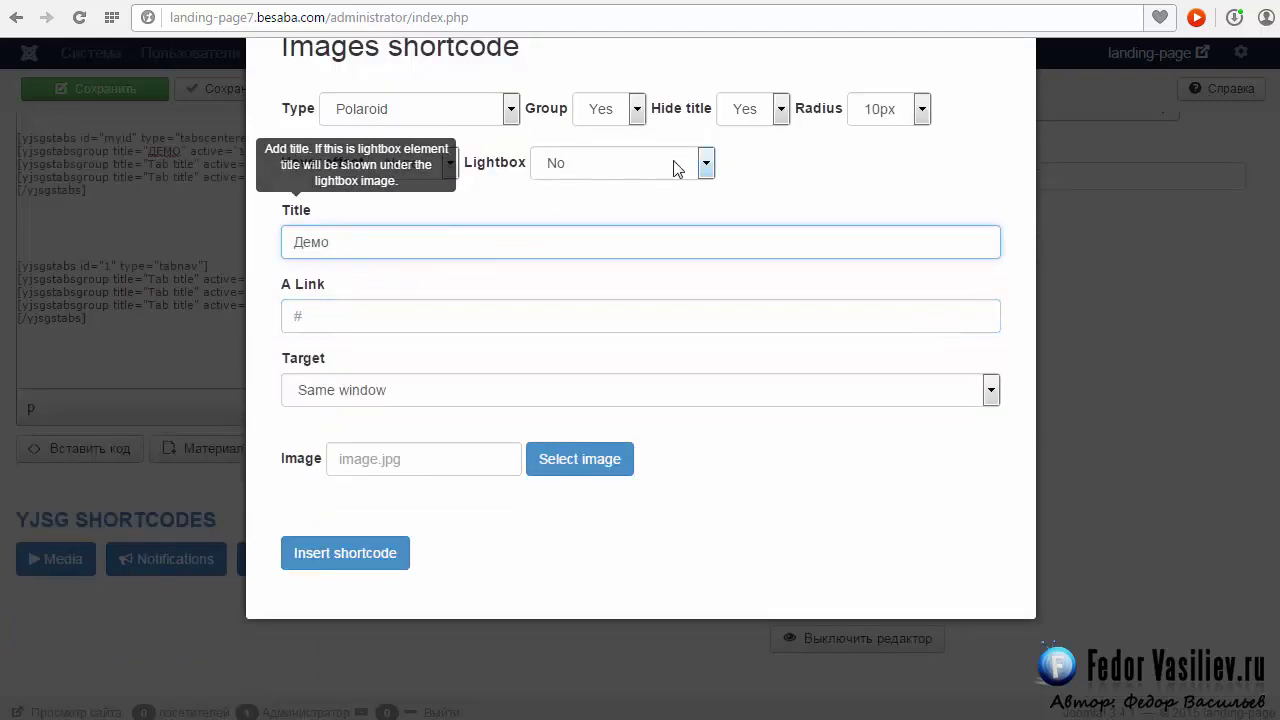
left_click(766, 117)
left_click(773, 113)
left_click(307, 315)
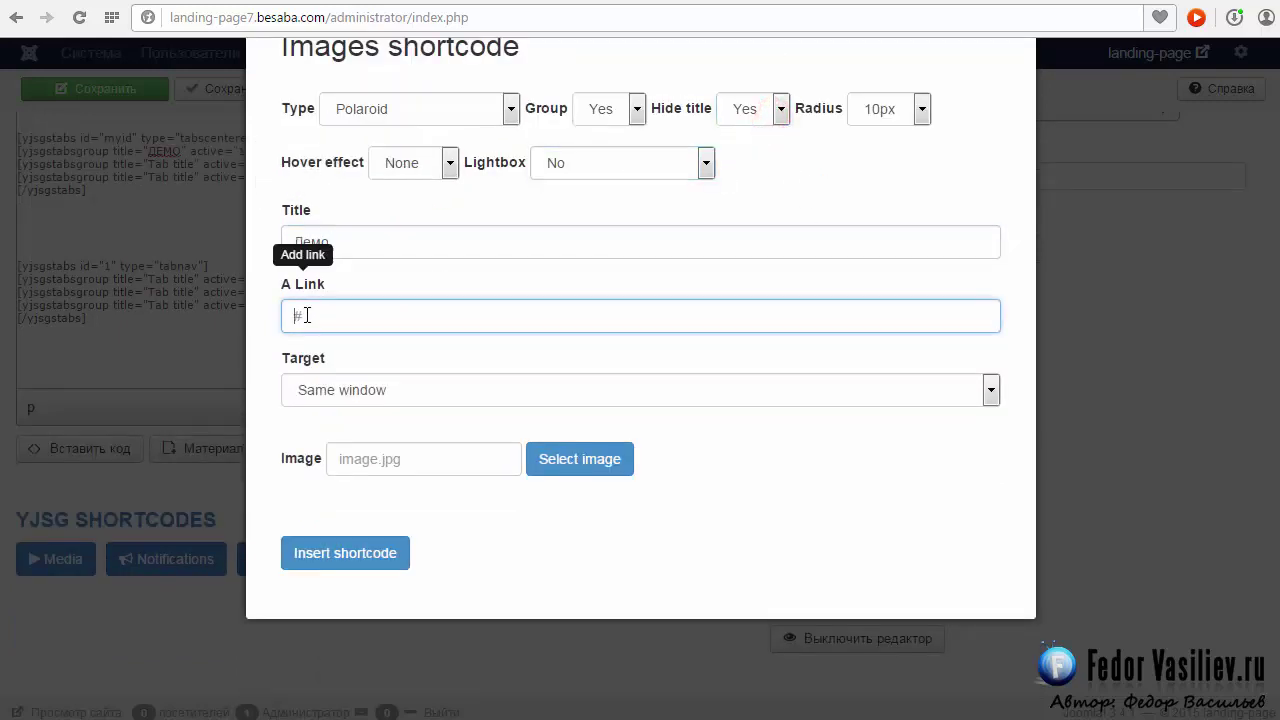
left_click(311, 315)
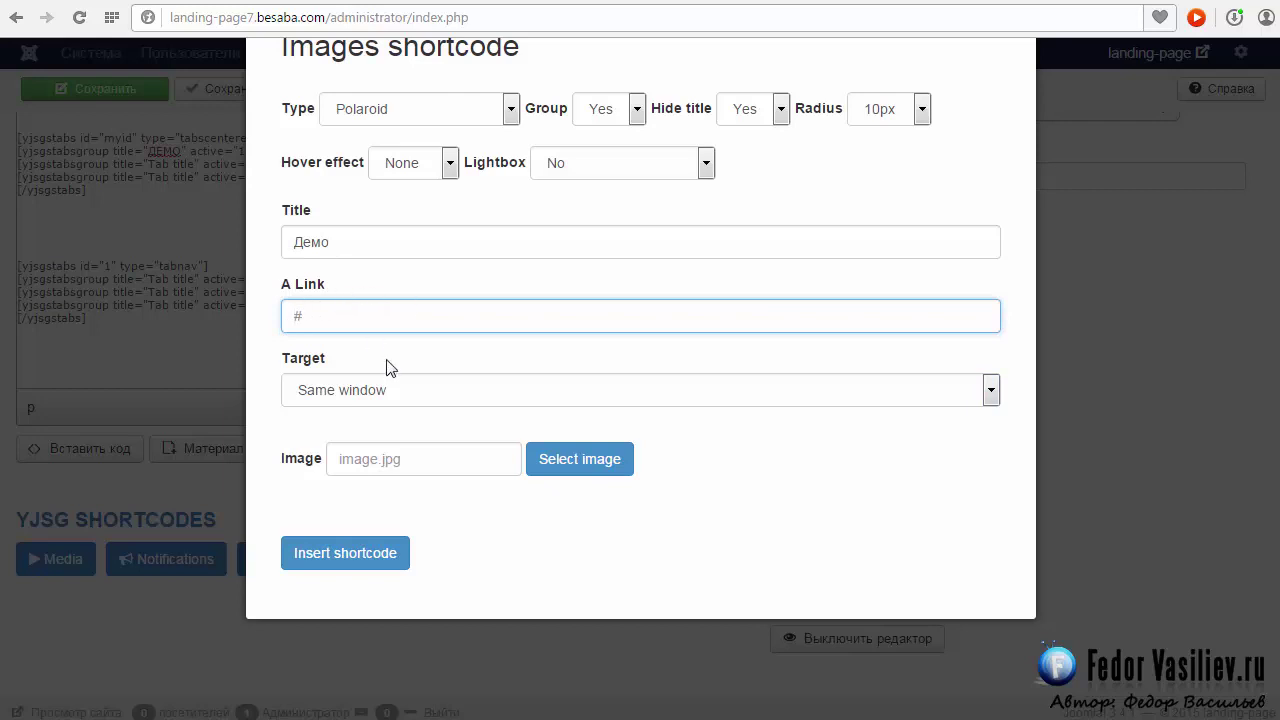
right_click(310, 315)
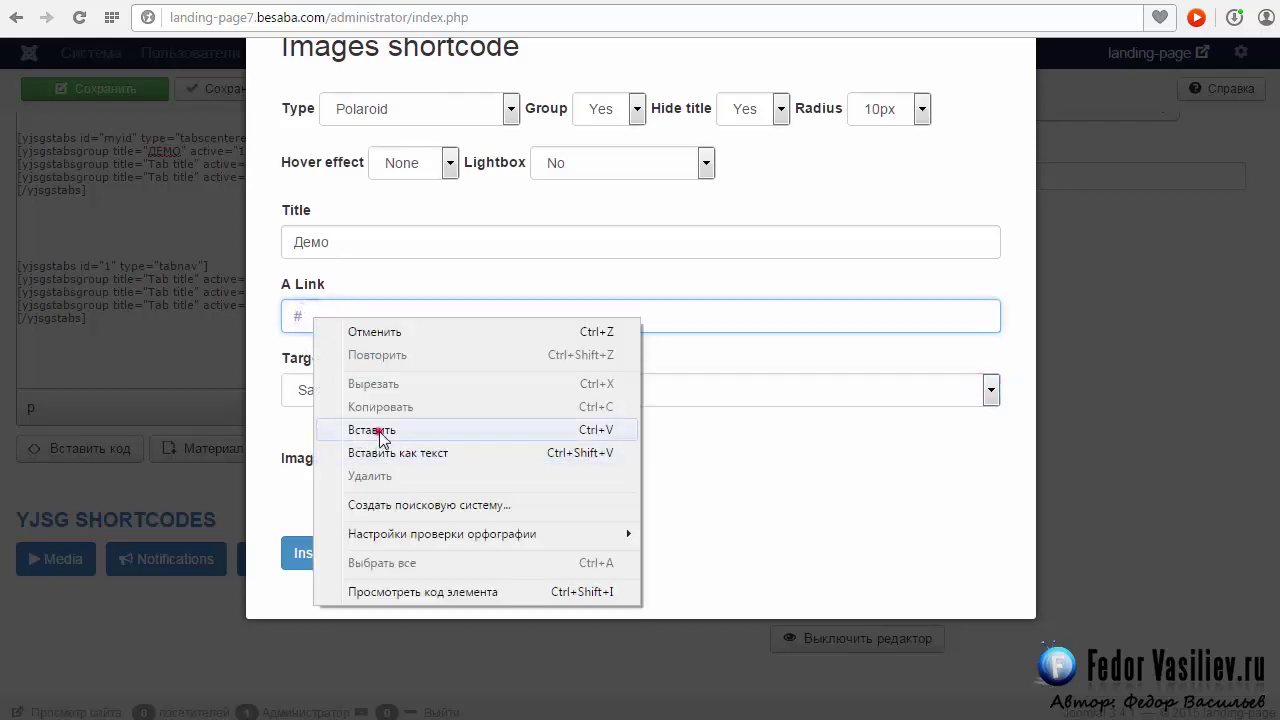
left_click(380, 432)
key("ctrl+a")
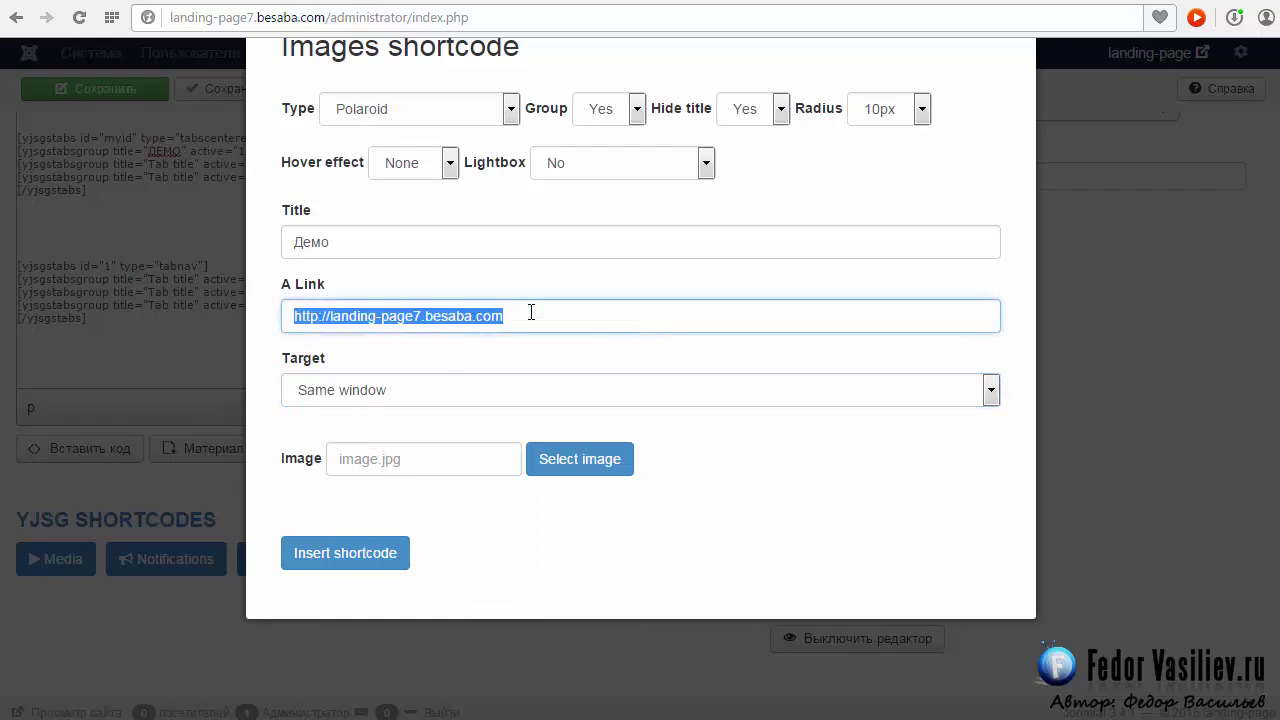
left_click(530, 312)
key("ctrl+a")
left_click(634, 361)
key("ctrl+a")
left_click(520, 317)
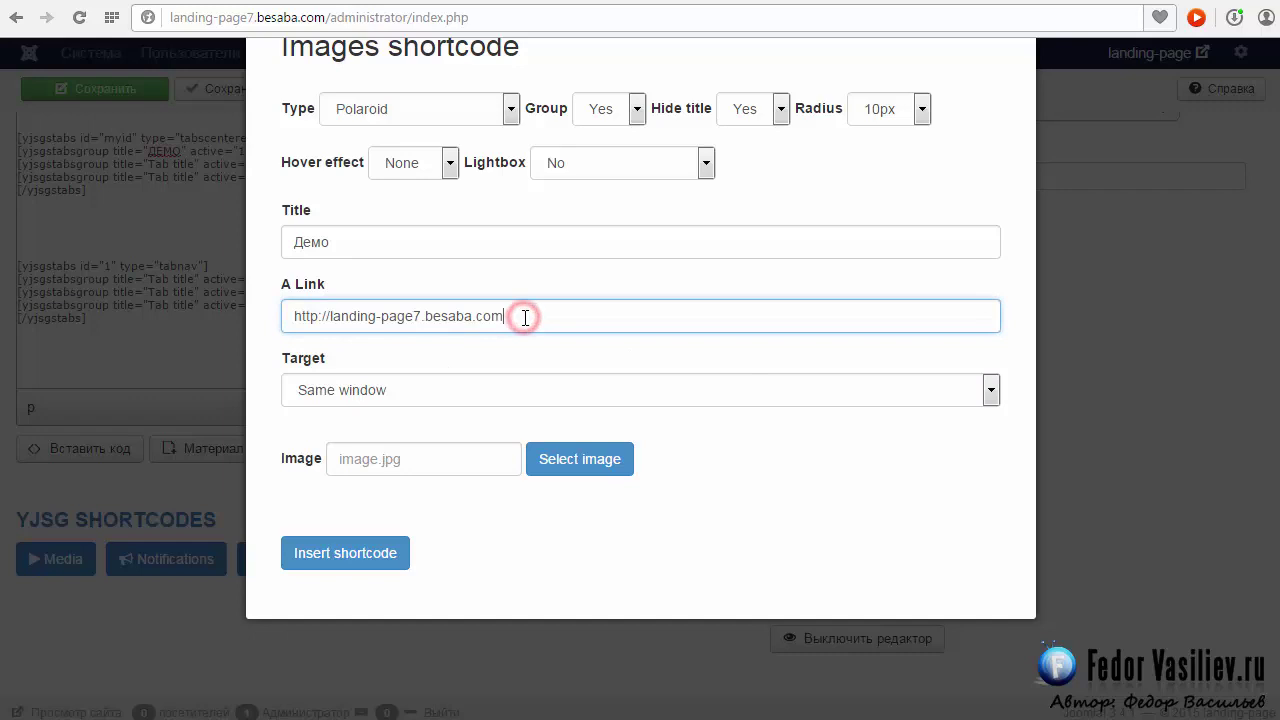
key("ctrl+a")
- Review the link target options and choose Same window
left_click(763, 404)
left_click(993, 392)
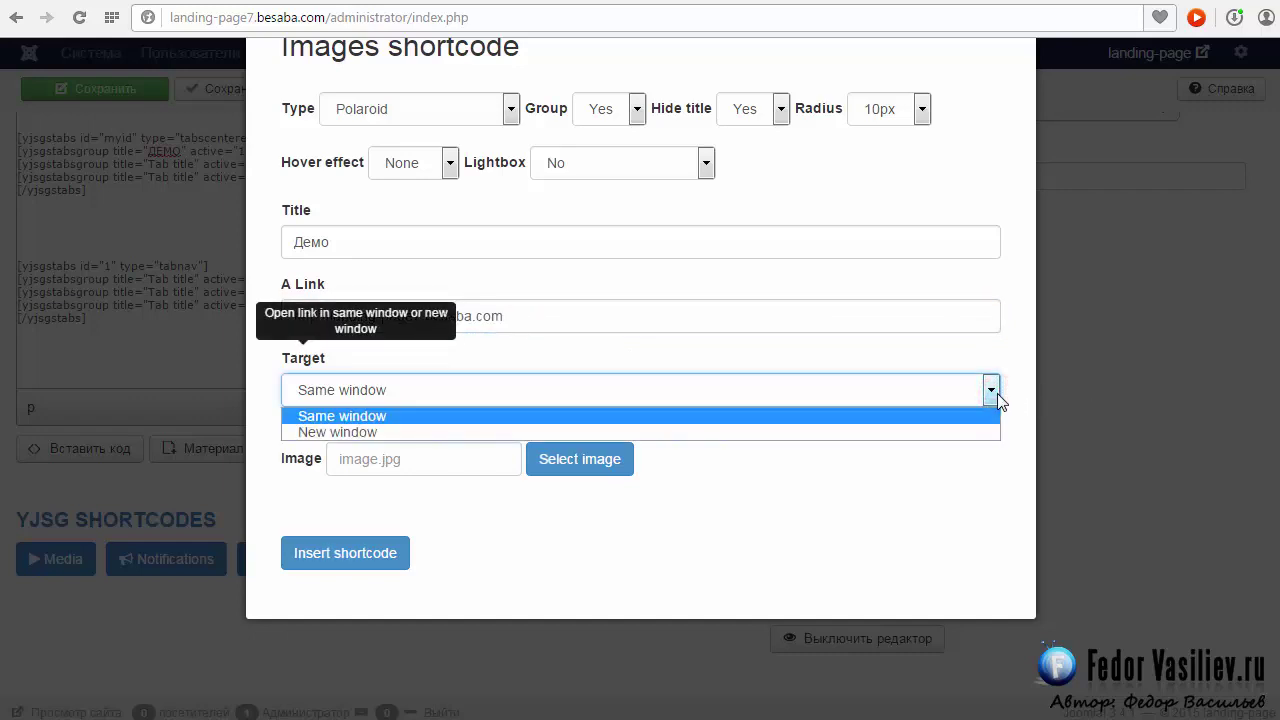
left_click(995, 392)
left_click(995, 392)
left_click(363, 442)
left_click(384, 392)
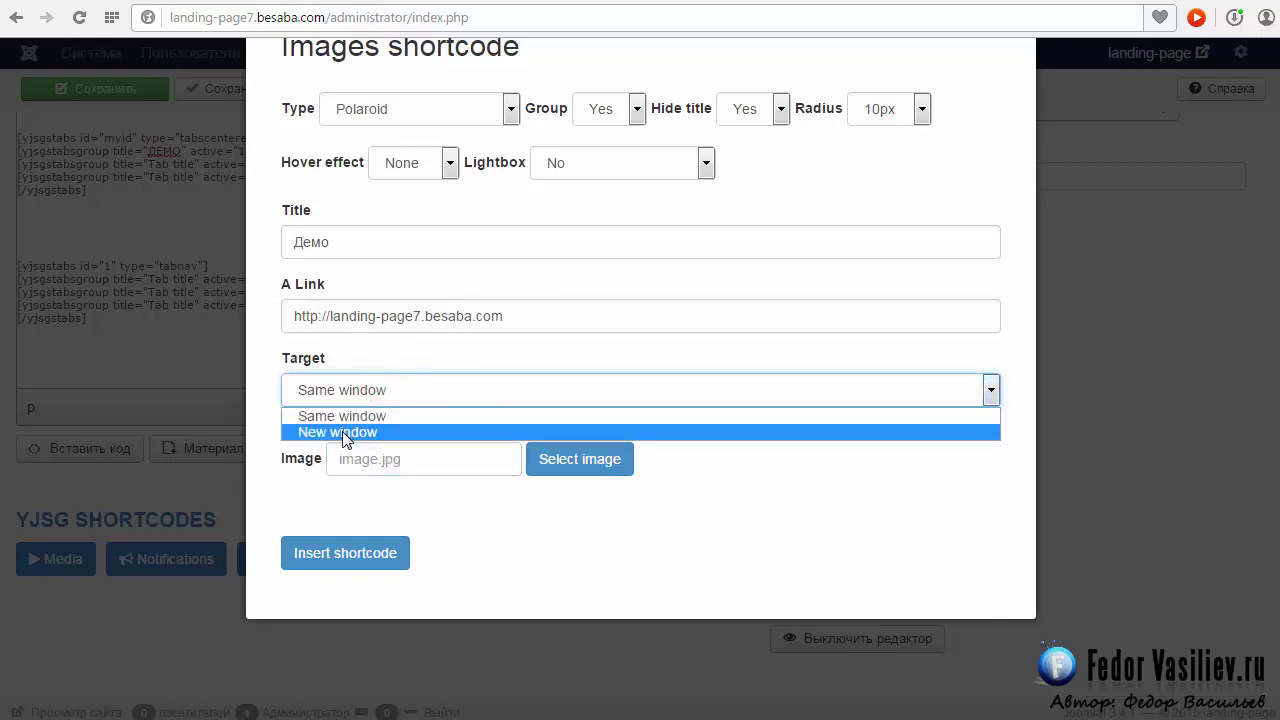
left_click(348, 415)
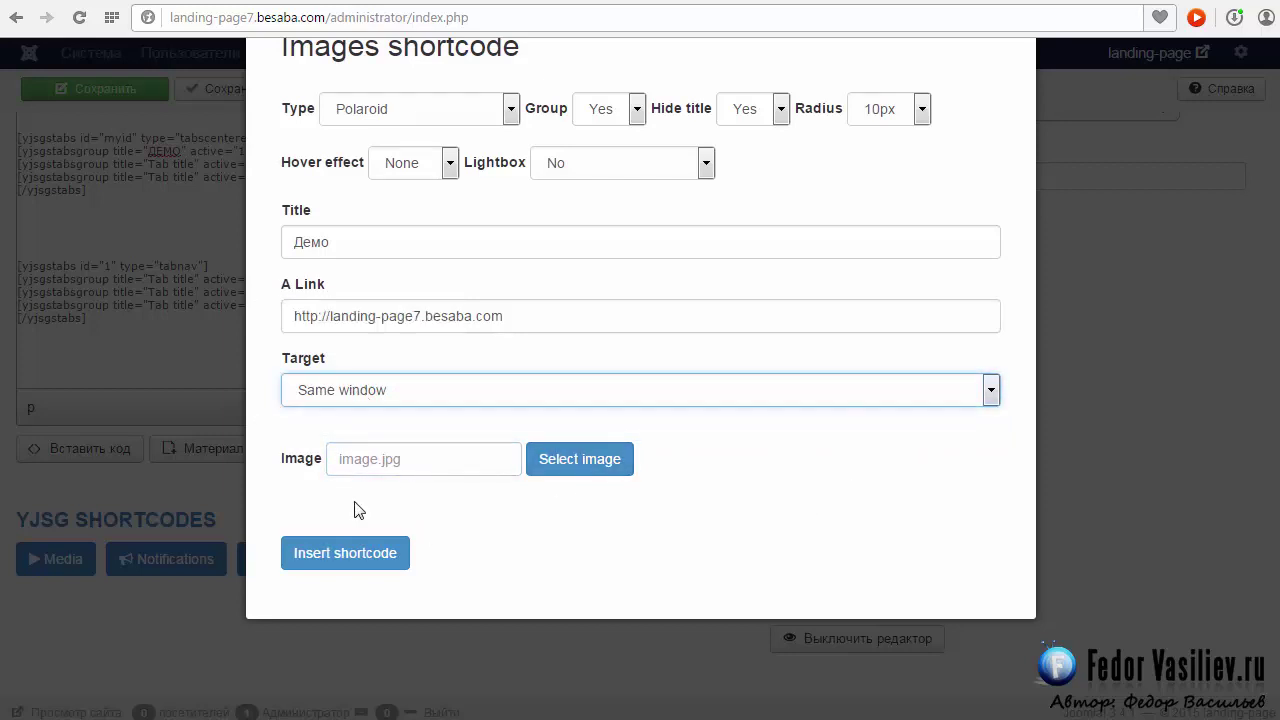
- Choose priroda_oboi_nature_wallpaper_1_1920x1080.jpg from the site's images as the picture and insert the shortcode into the article
left_click(358, 460)
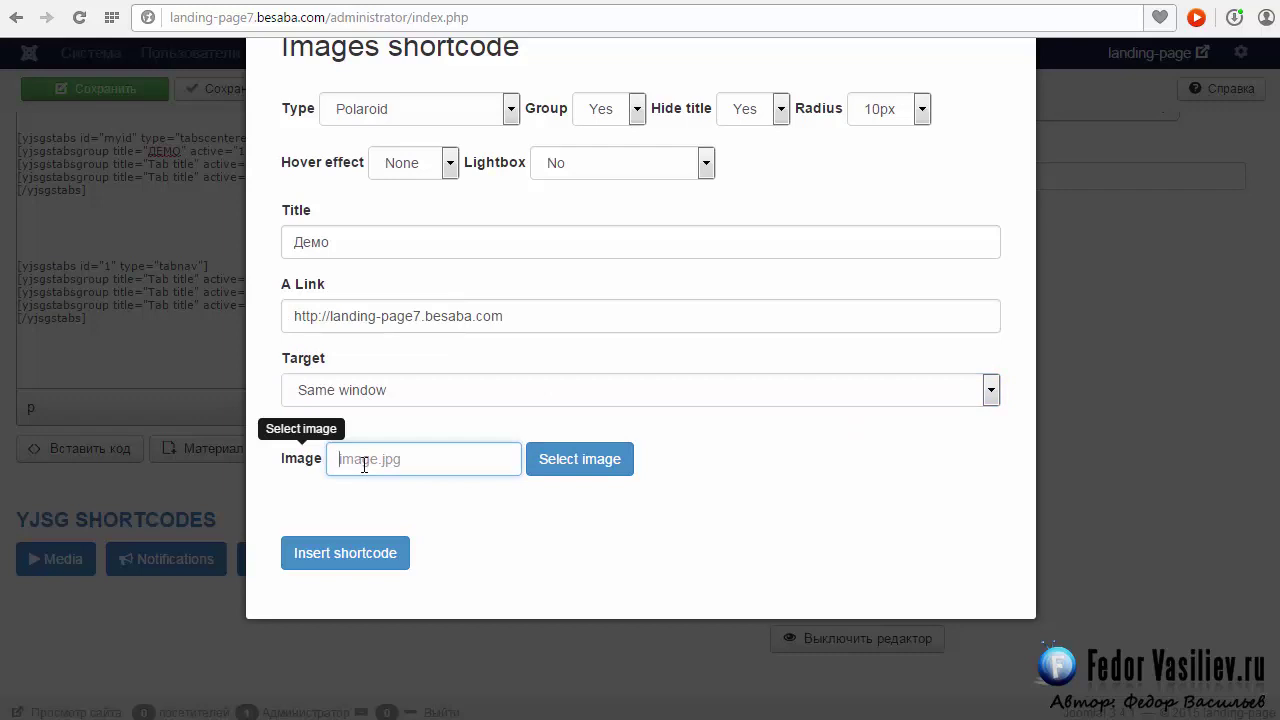
left_click(566, 466)
left_click_drag(895, 232, 895, 410)
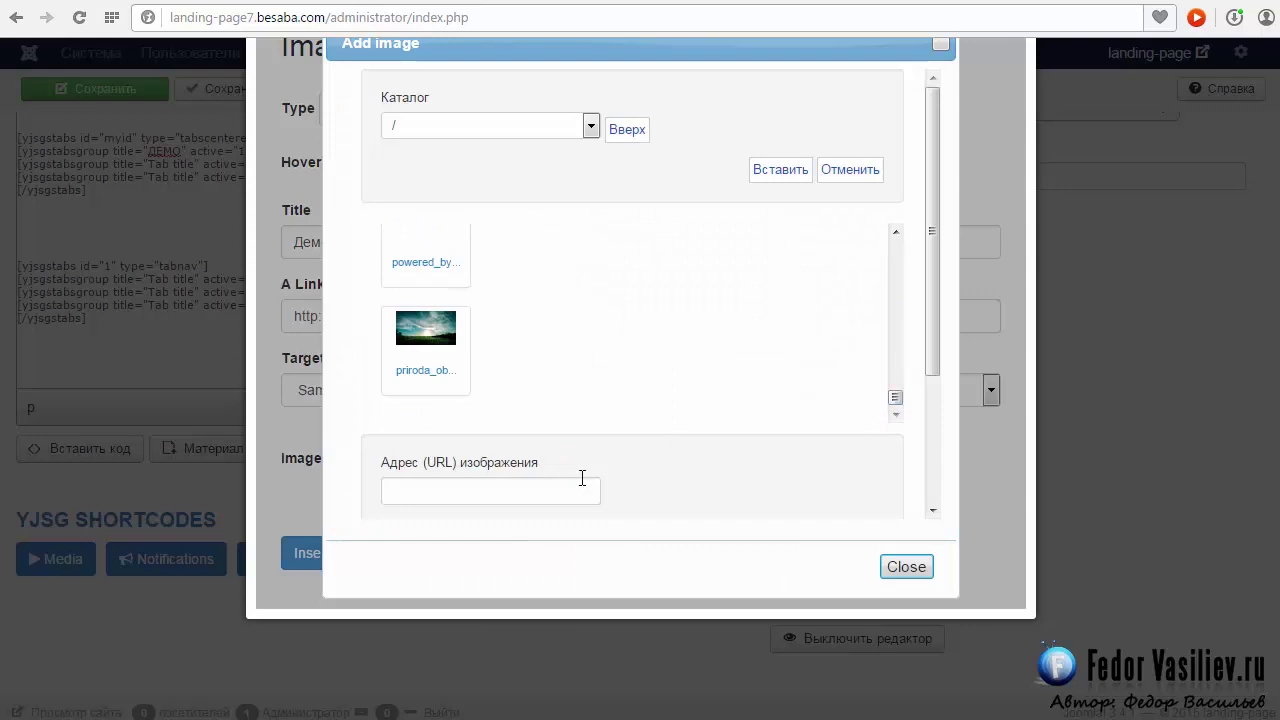
scroll(645, 357, "down", 2)
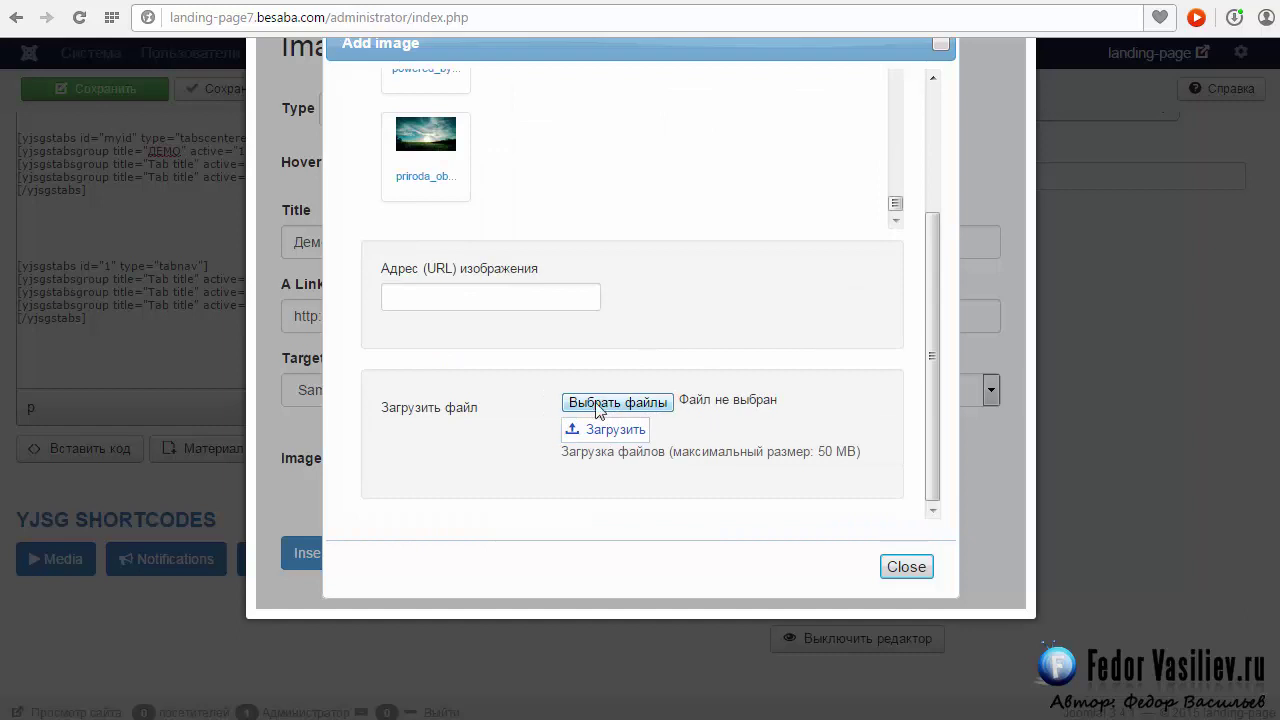
scroll(571, 357, "up", 1)
left_click(440, 242)
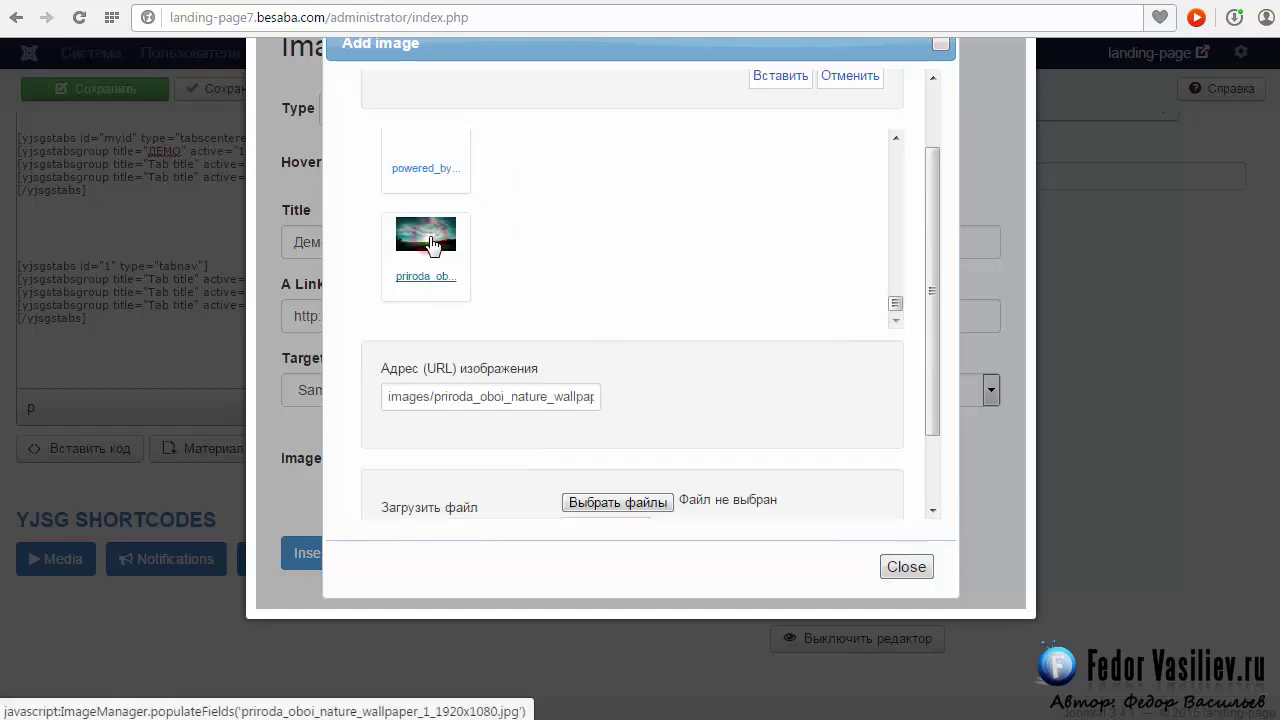
left_click(896, 137)
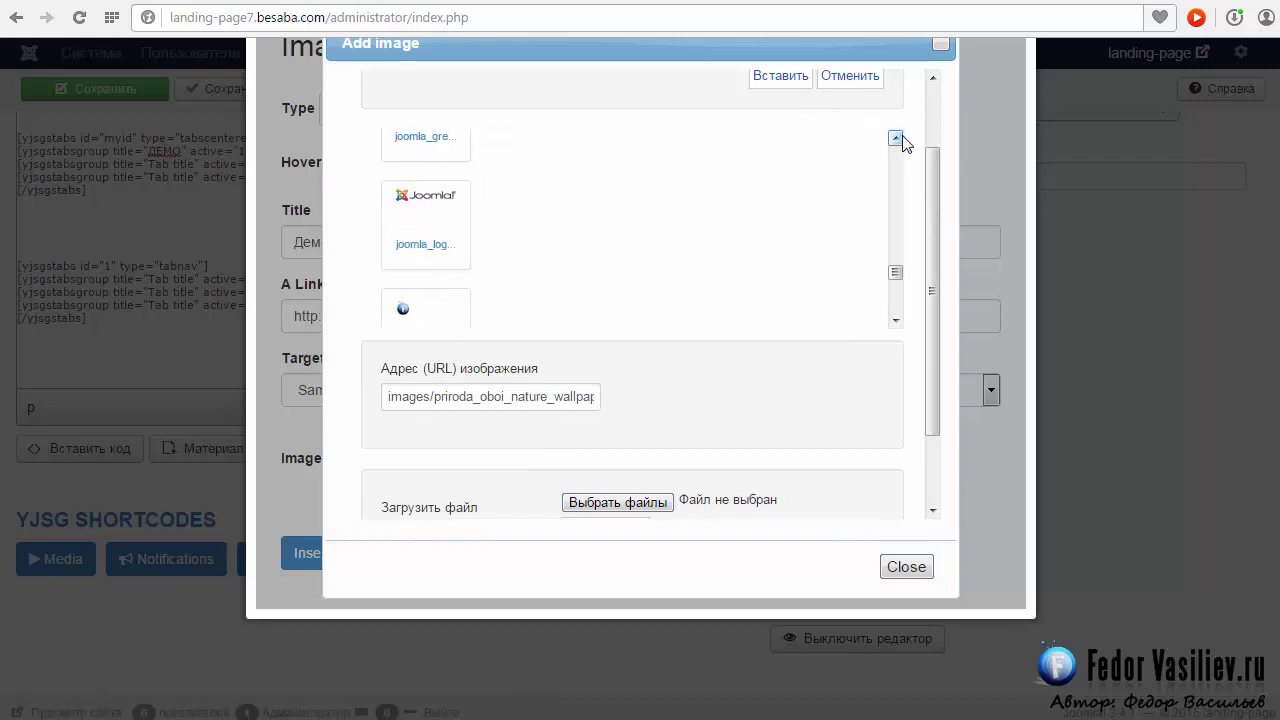
scroll(888, 111, "up", 1)
left_click(778, 170)
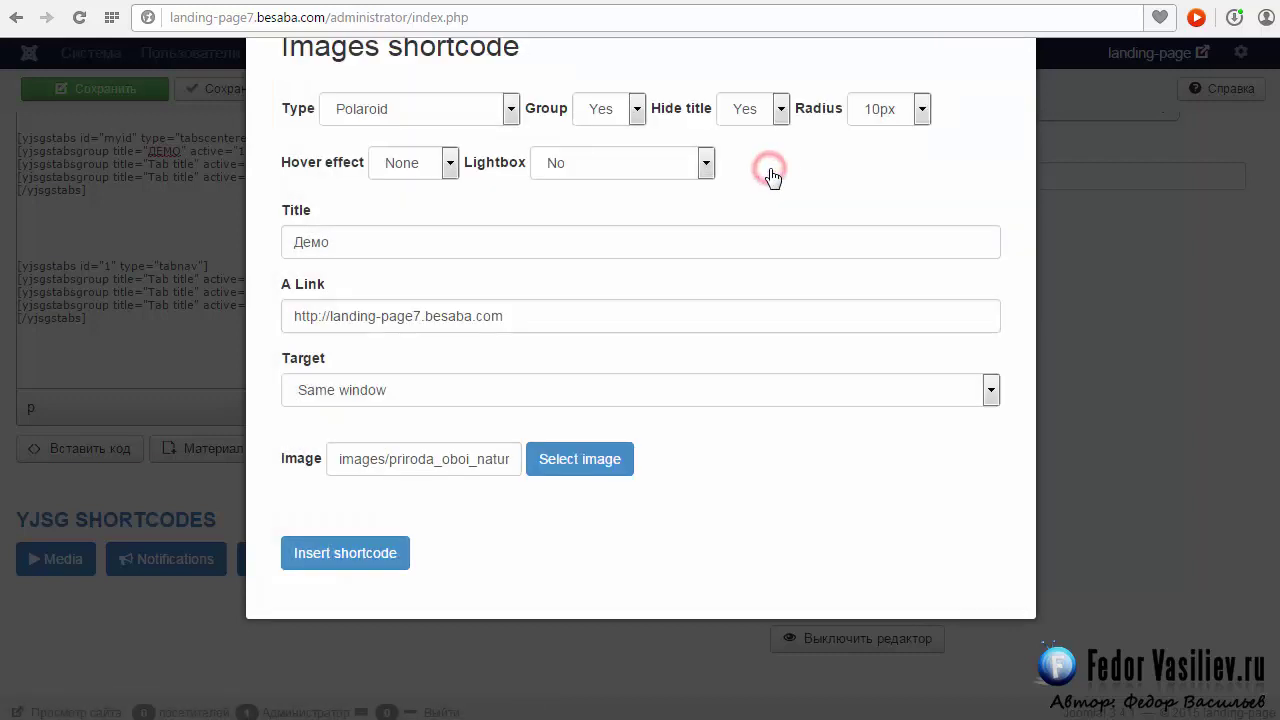
left_click(358, 562)
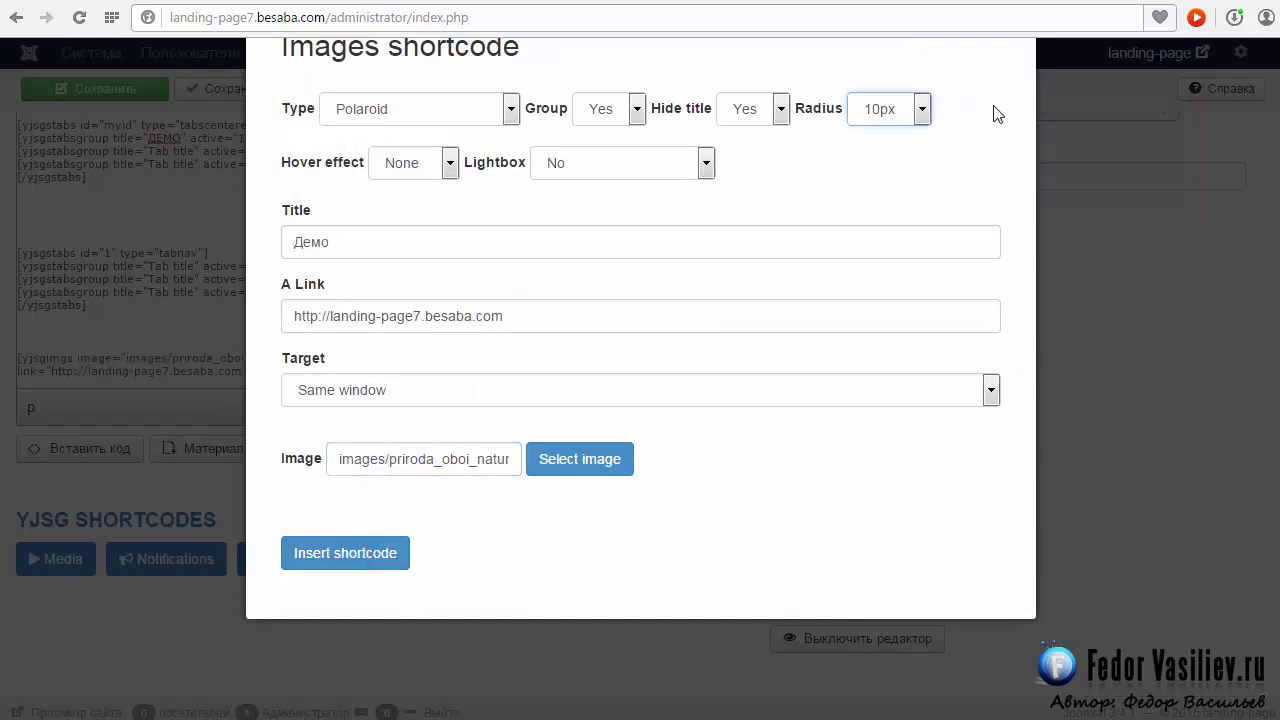
- Close the image shortcode dialog and save the article containing the Polaroid image shortcode
left_click(1171, 213)
scroll(1089, 303, "up", 2)
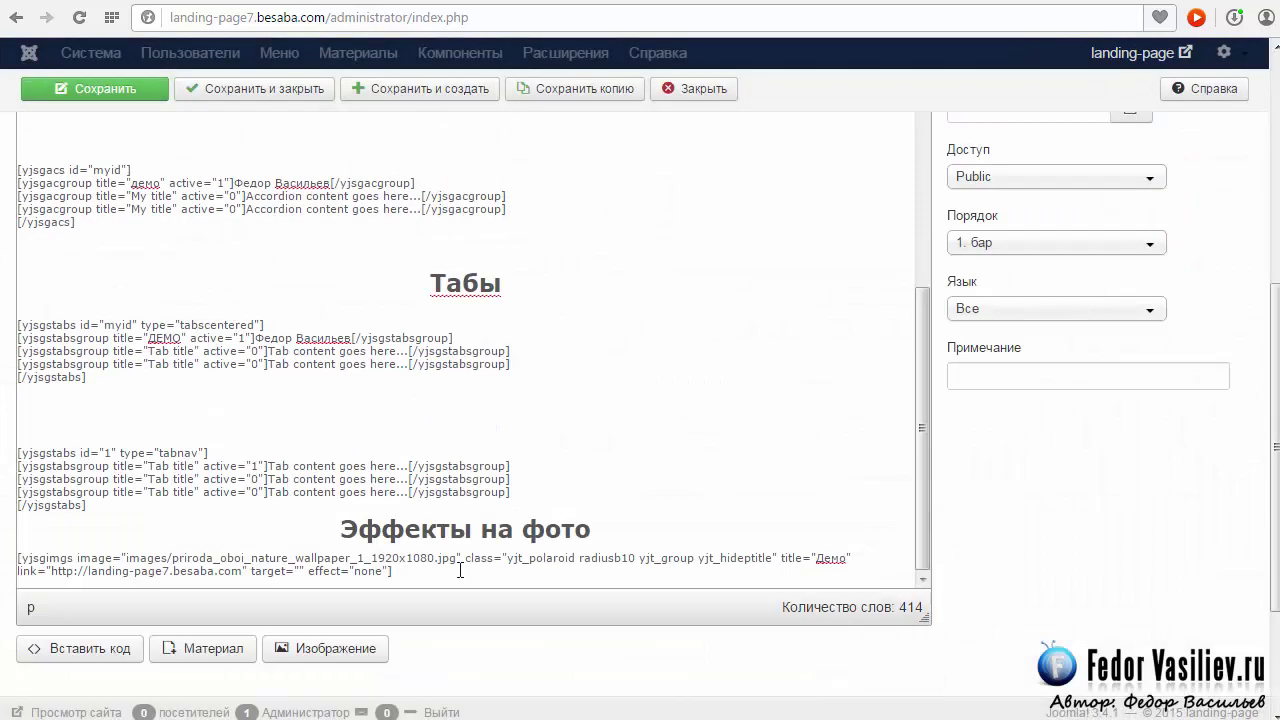
left_click(100, 92)
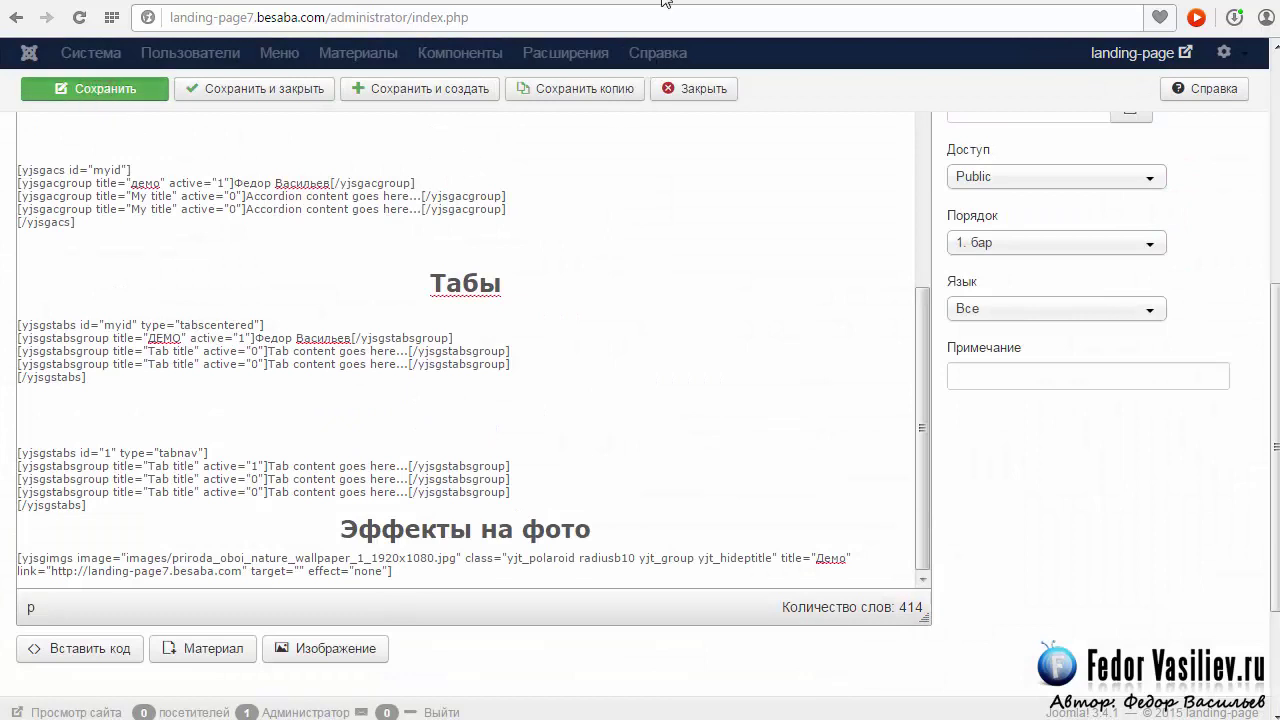
- Reload the public shortkody.html page and examine the Polaroid image under the heading "Эффекты на фото", including its hover behaviour
key("ctrl+Tab")
left_click(80, 18)
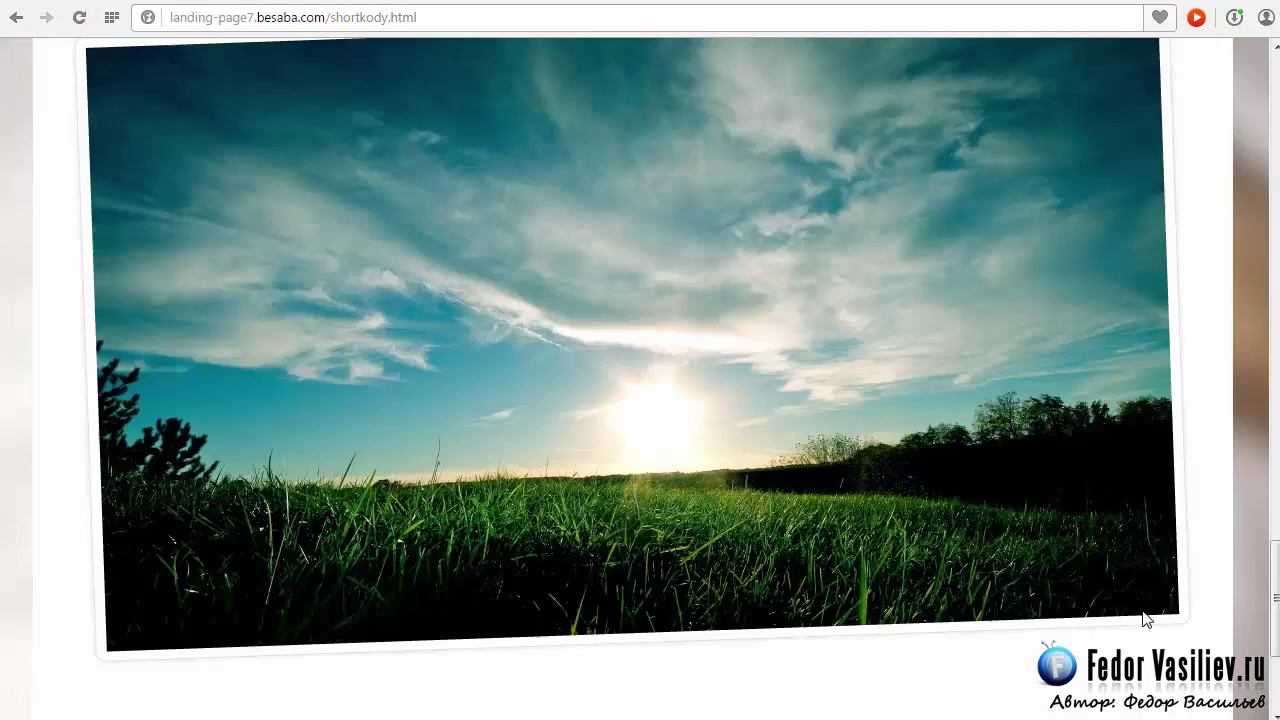
scroll(1143, 617, "down", 5)
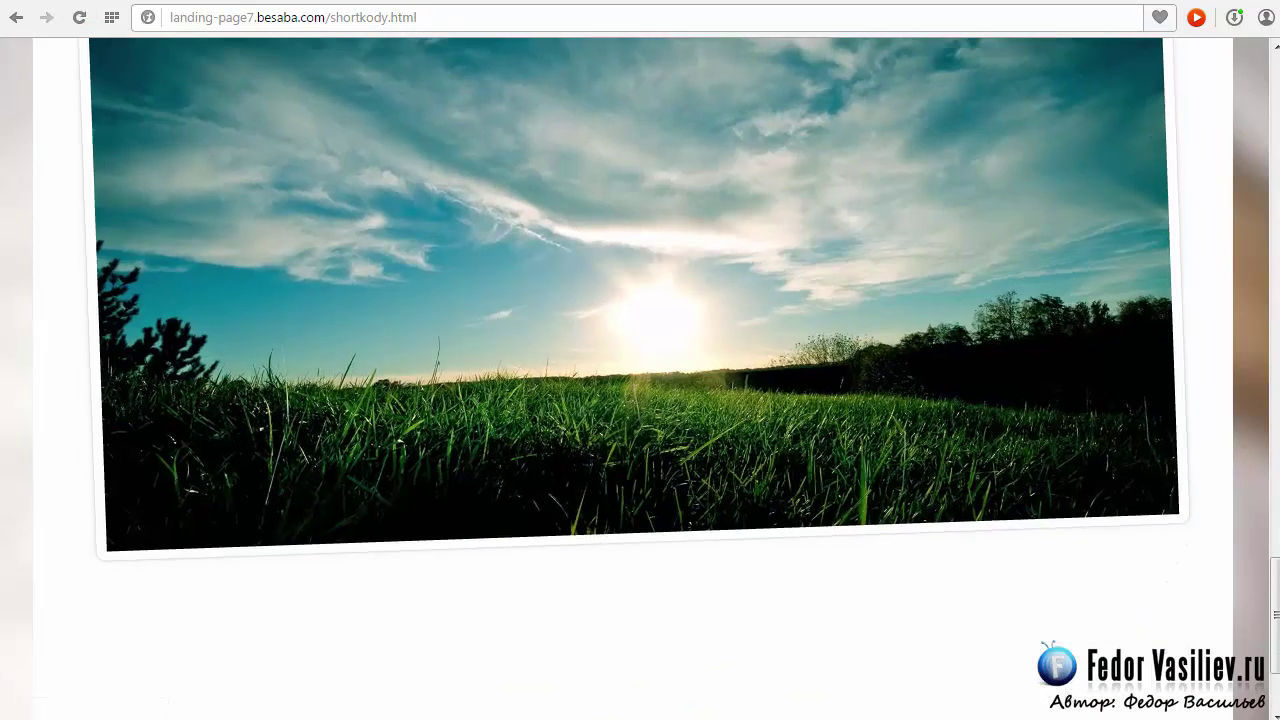
scroll(629, 379, "up", 3)
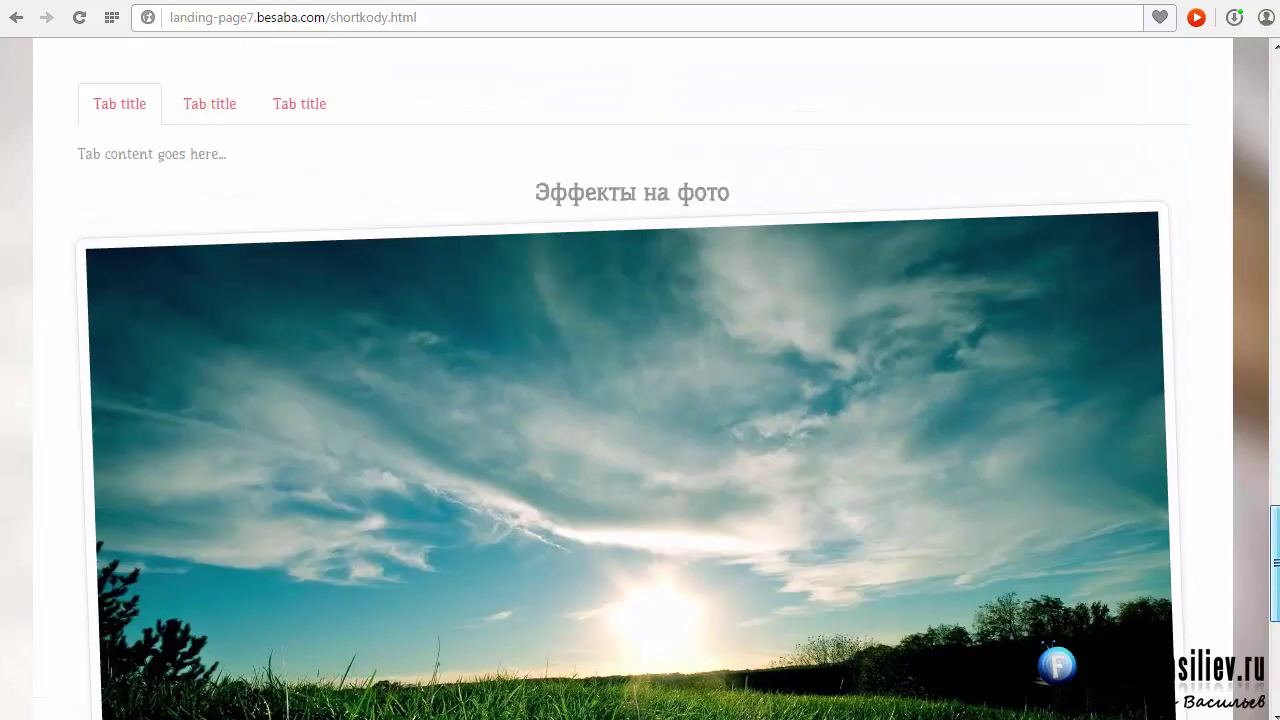
scroll(1266, 534, "up", 1)
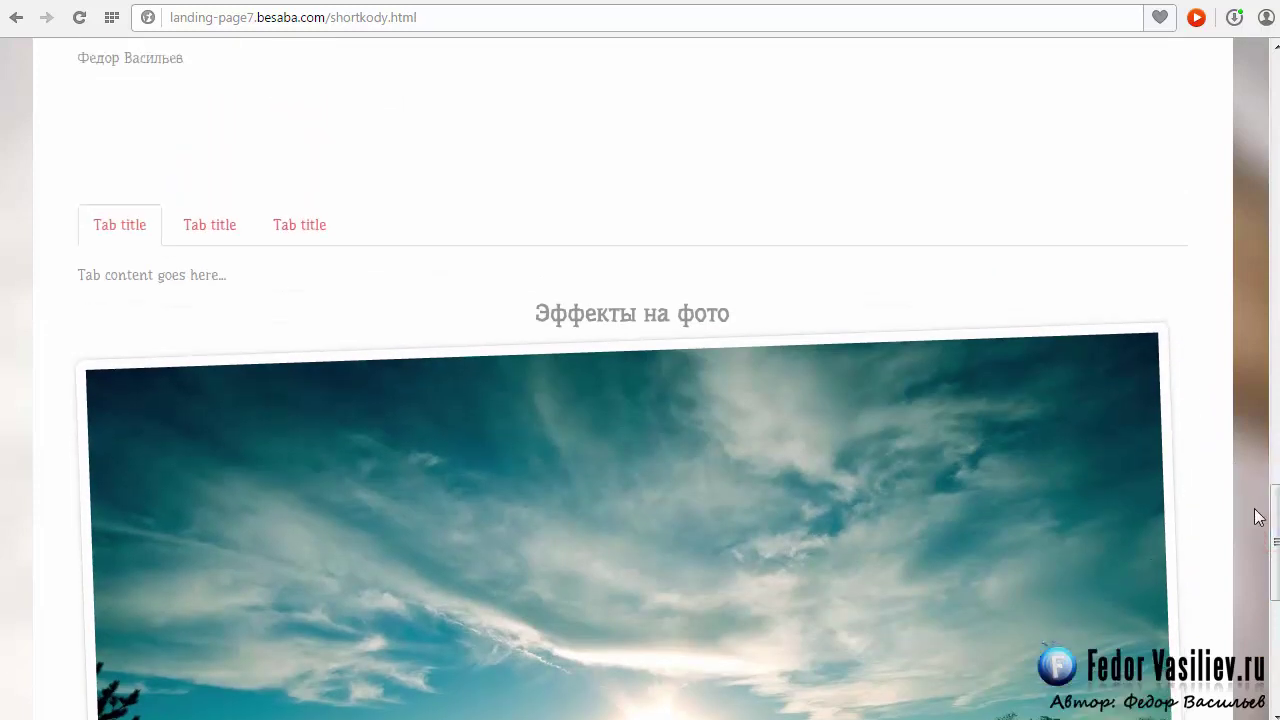
mouse_move(1273, 518)
left_mouse_down()
mouse_move(1275, 590)
mouse_move(1276, 537)
left_mouse_up()
scroll(1275, 590, "down", 2)
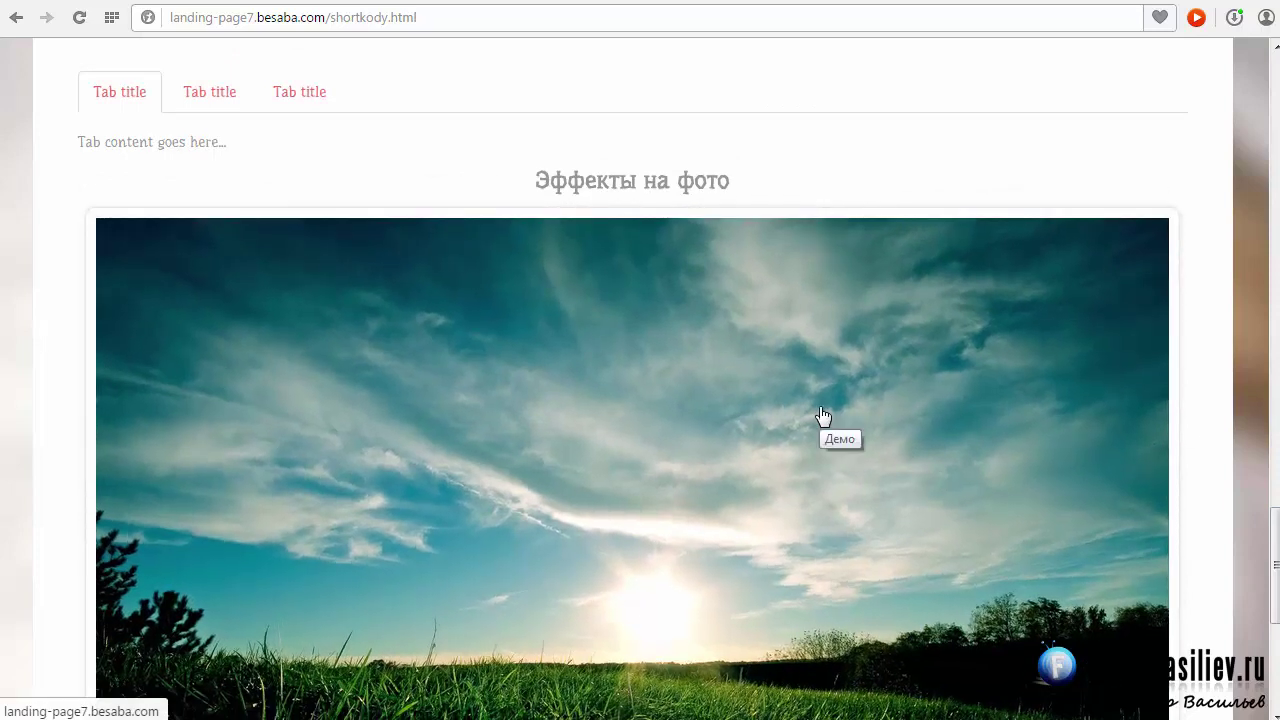
scroll(1136, 456, "down", 2)
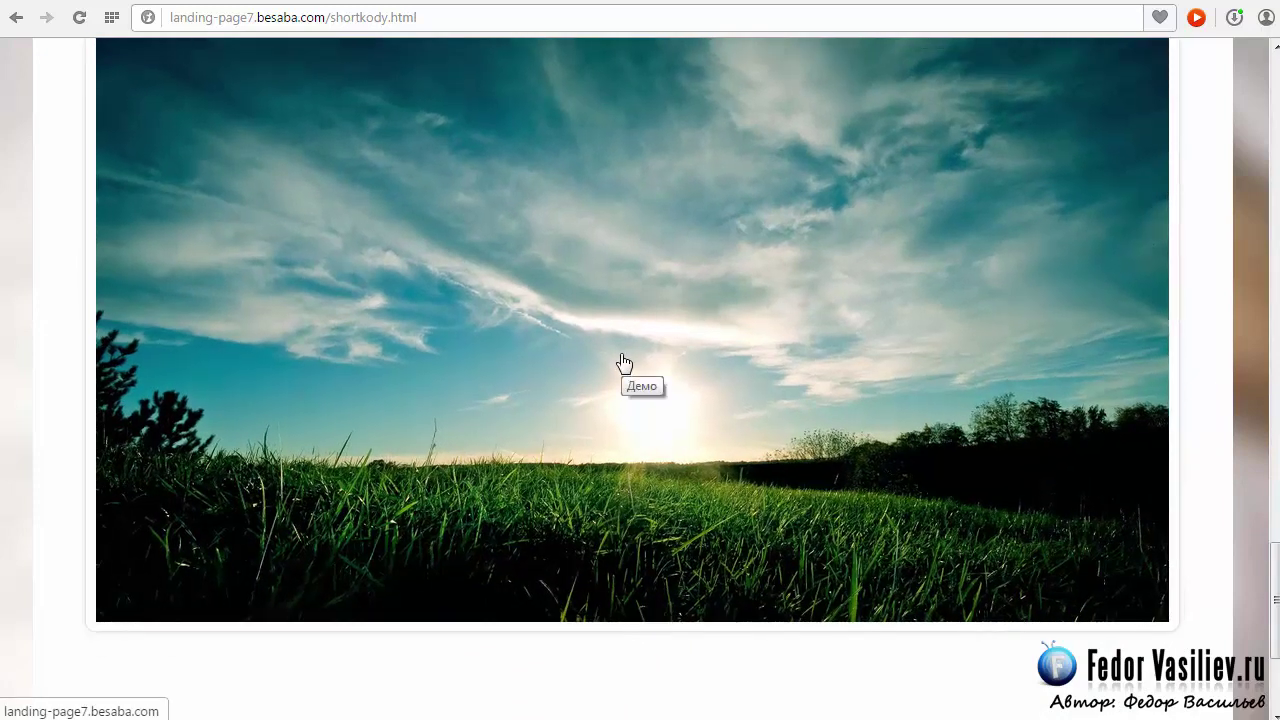
- Follow the Polaroid image's link, return to the shortkody.html page and examine the image's tilted frame again
left_click(623, 340)
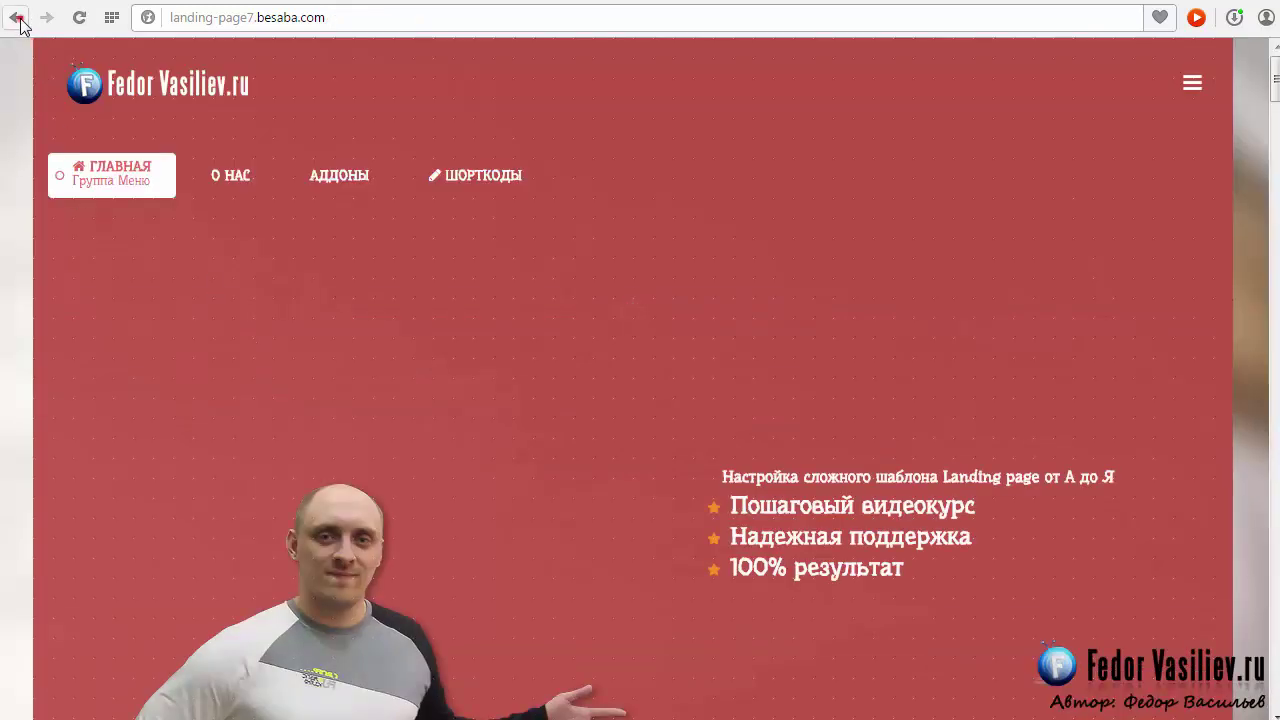
left_click(20, 24)
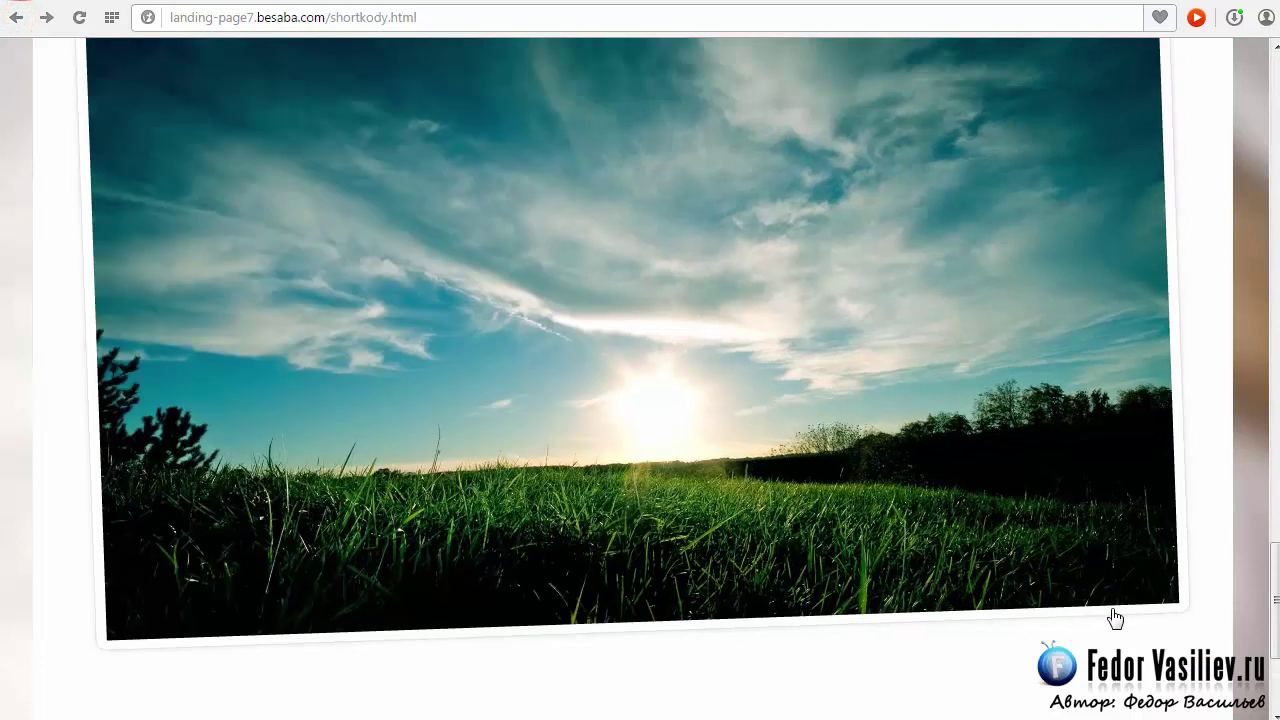
scroll(1050, 620, "up", 2)
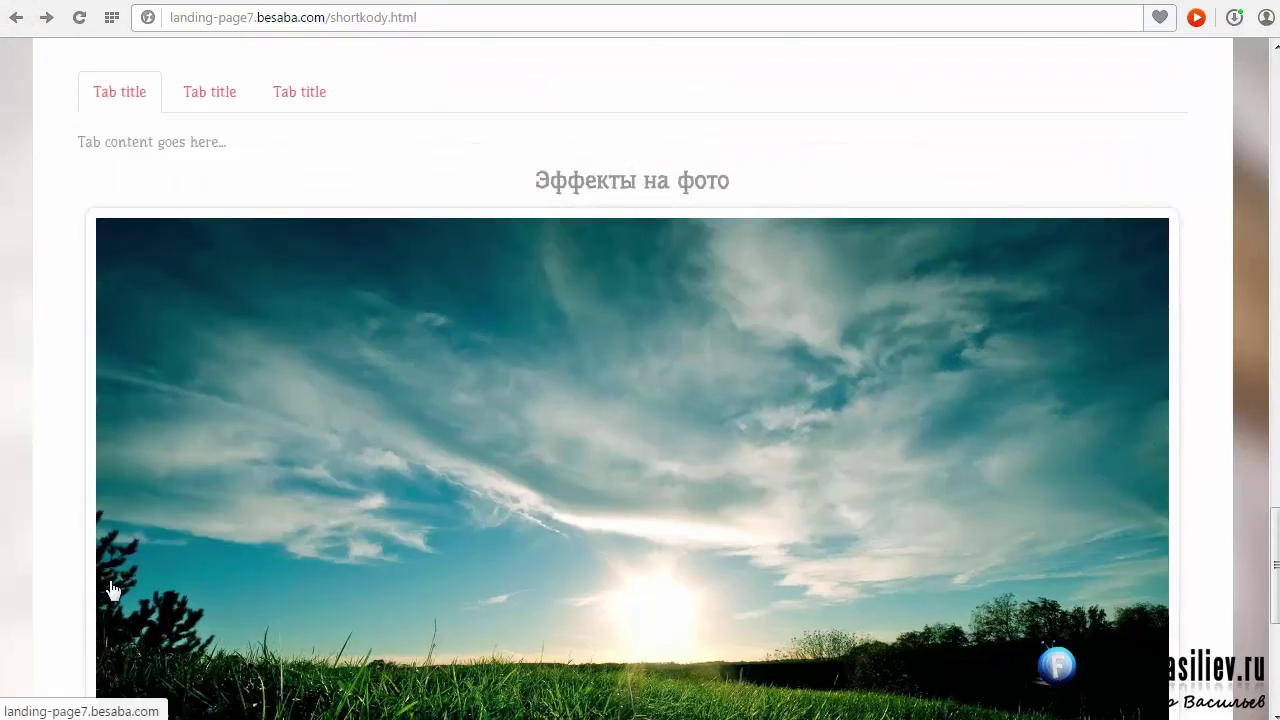
scroll(30, 516, "down", 2)
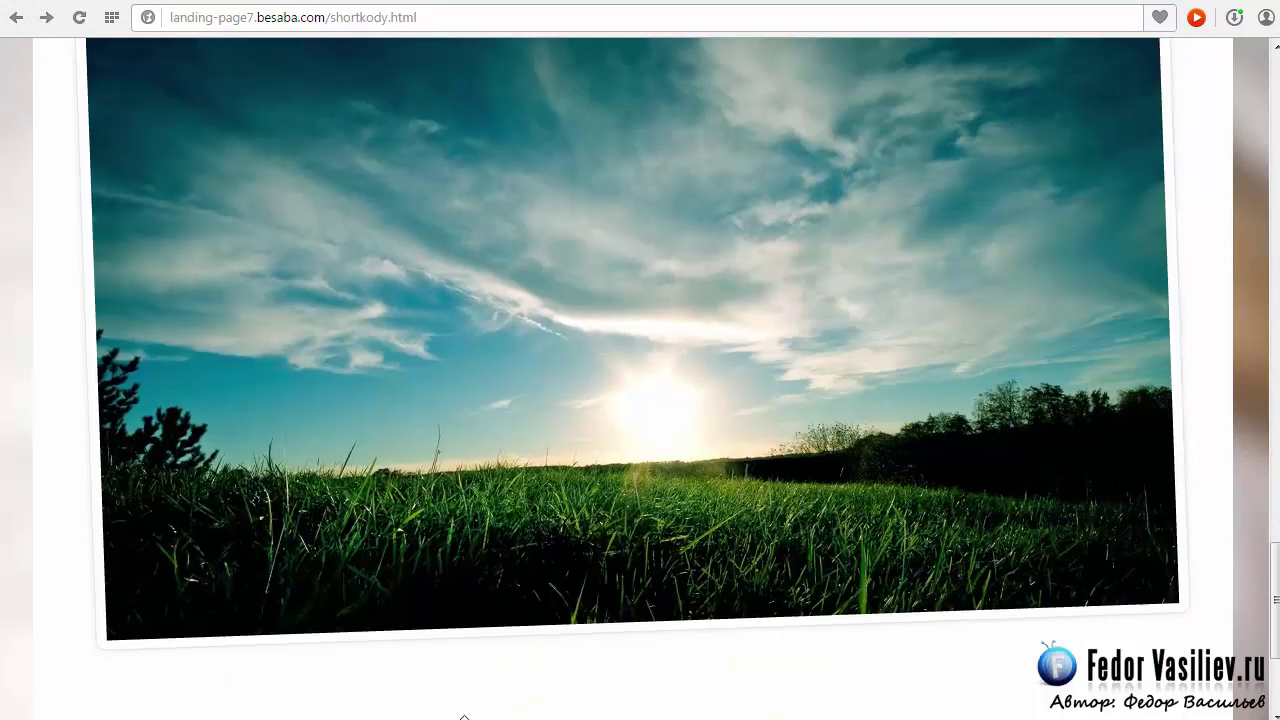
scroll(450, 680, "up", 1)
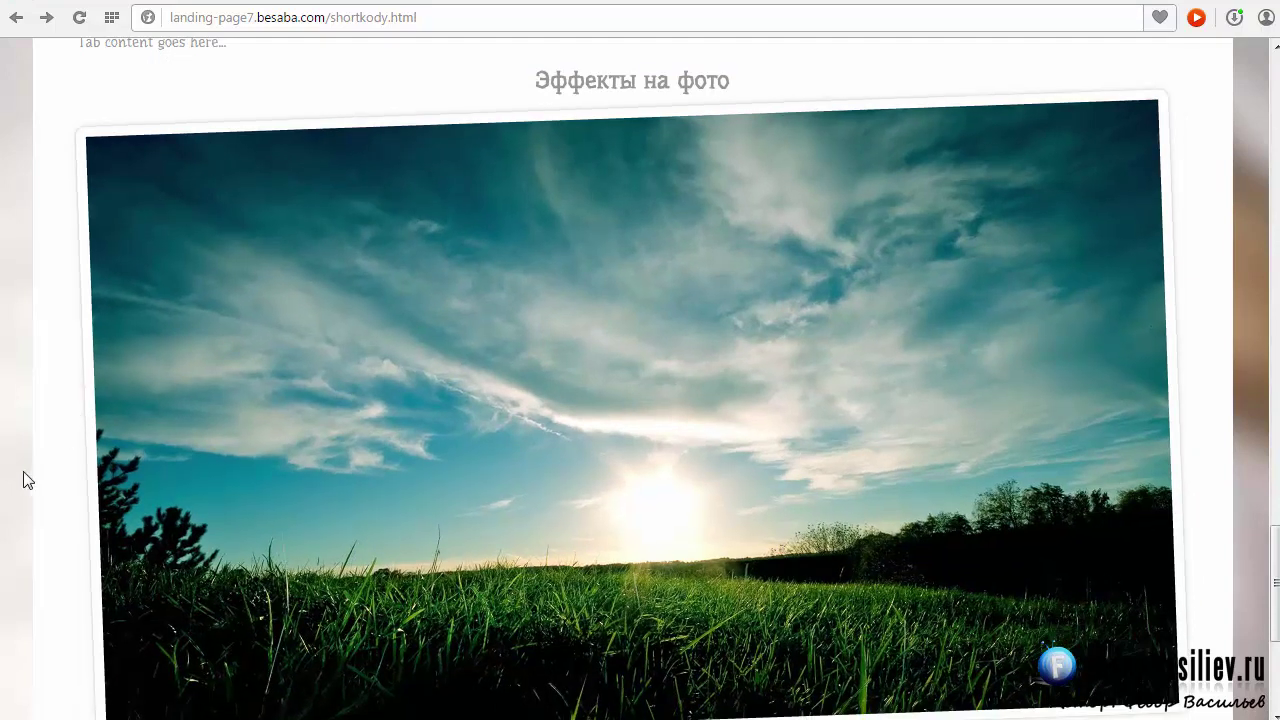
scroll(32, 437, "up", 3)
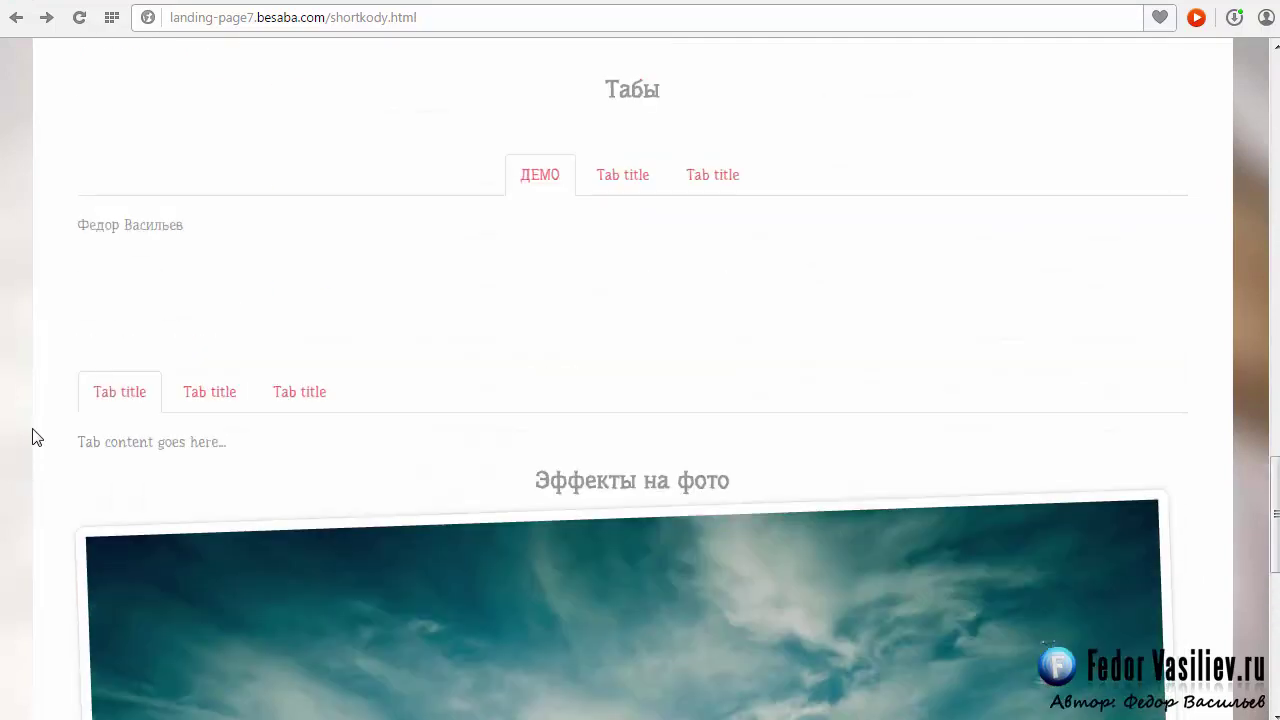
scroll(32, 437, "down", 4)
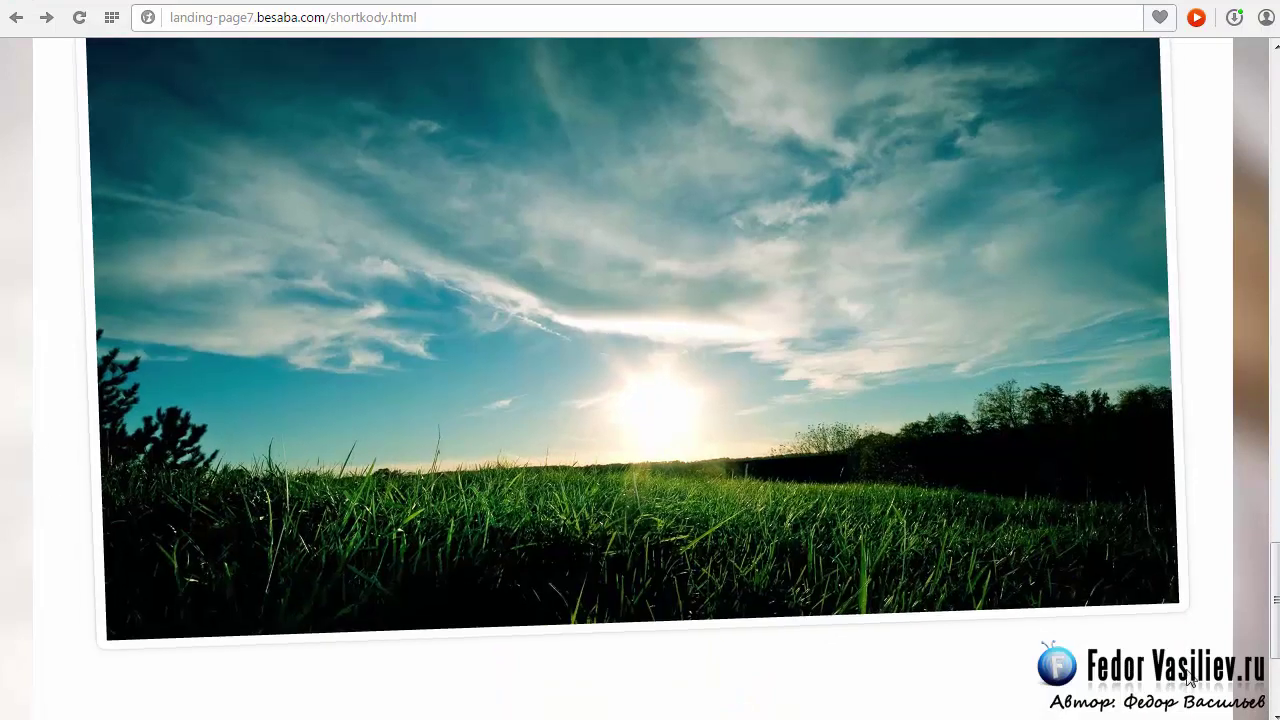
scroll(1246, 650, "up", 2)
scroll(1236, 565, "down", 2)
scroll(1237, 566, "up", 2)
scroll(1200, 540, "down", 2)
- Return to the article editor and delete the whole image shortcode under the heading "Эффекты на фото"
key("ctrl+Tab")
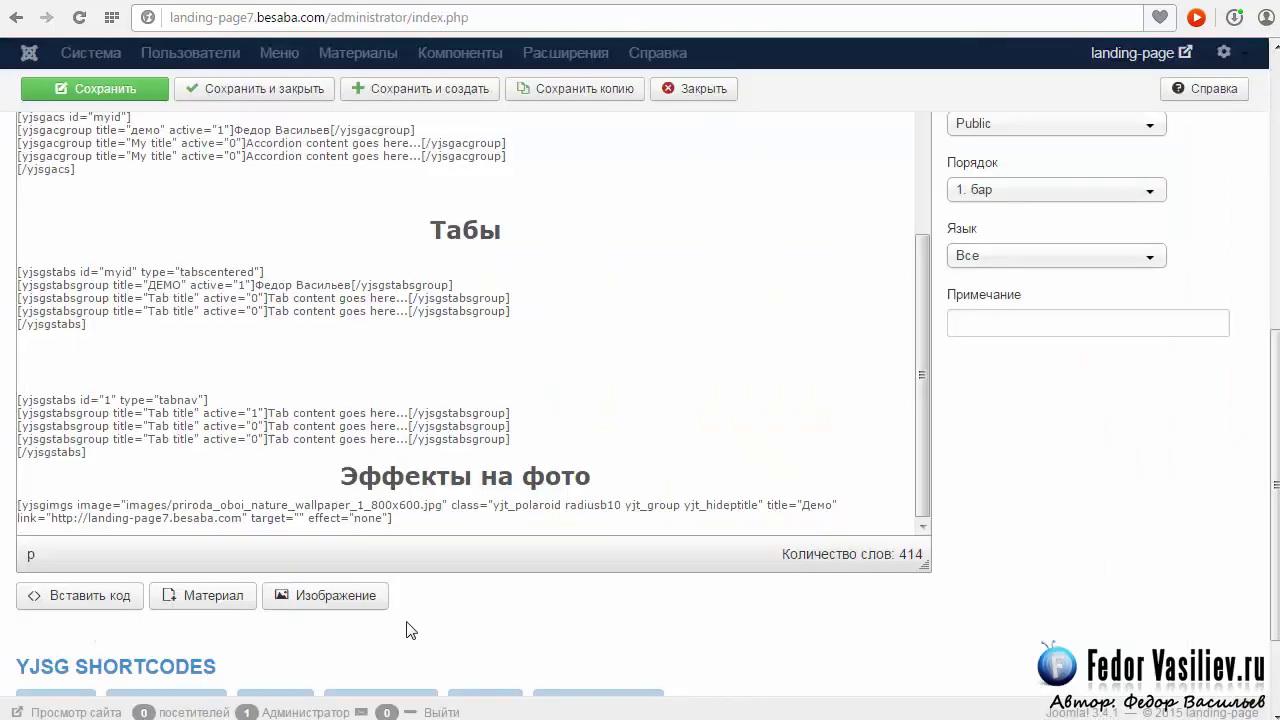
left_click_drag(391, 519, 178, 545)
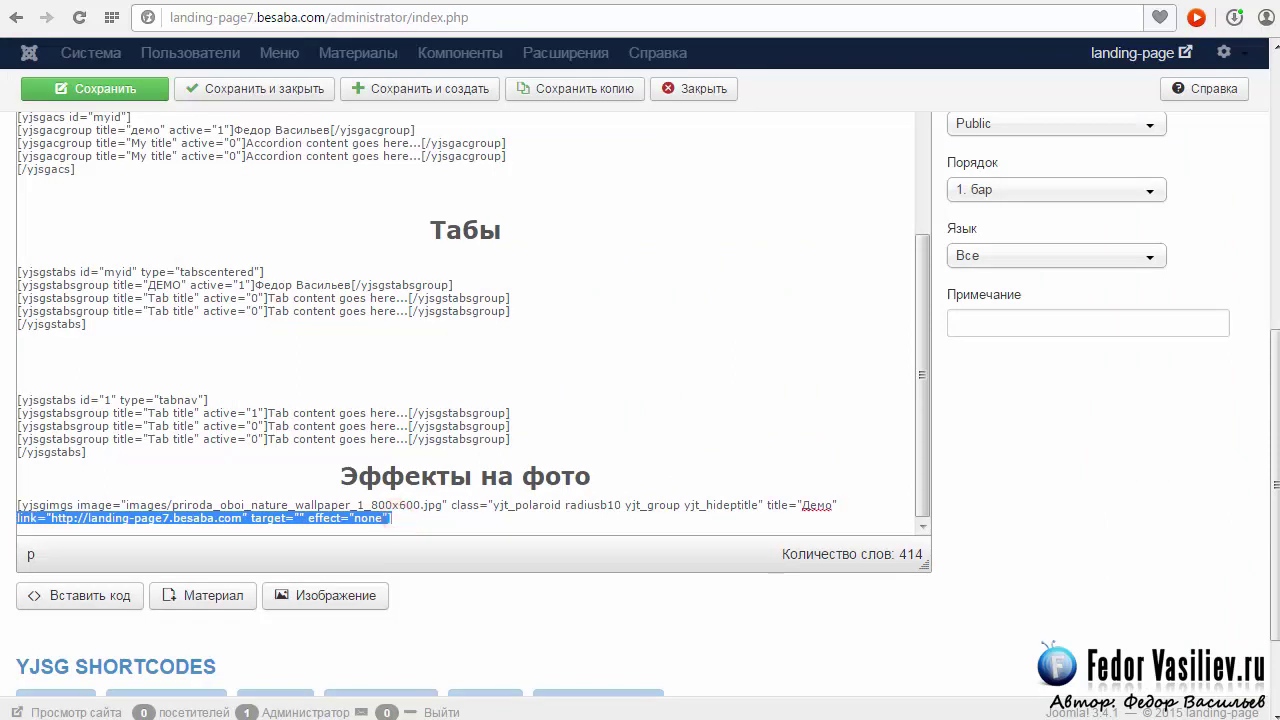
left_click_drag(5, 518, 3, 505)
key("Delete")
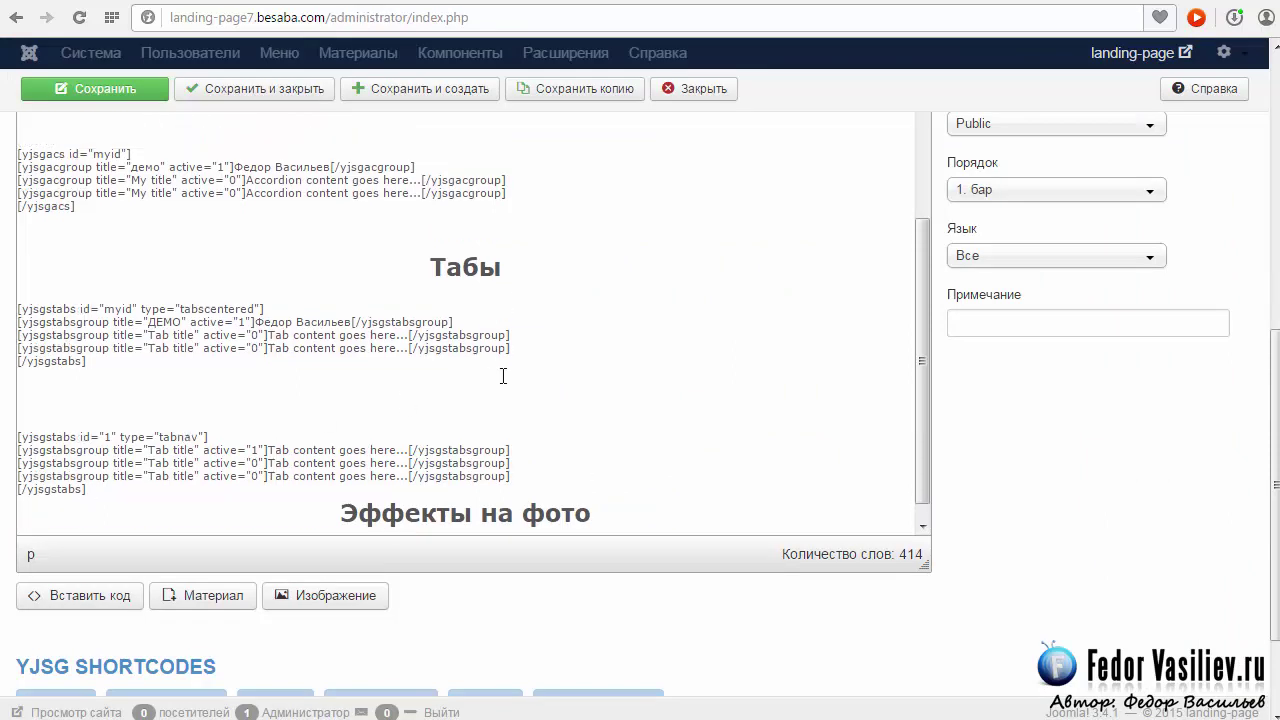
- Start a new image effects shortcode and set its type to Polaroid
scroll(523, 606, "down", 2)
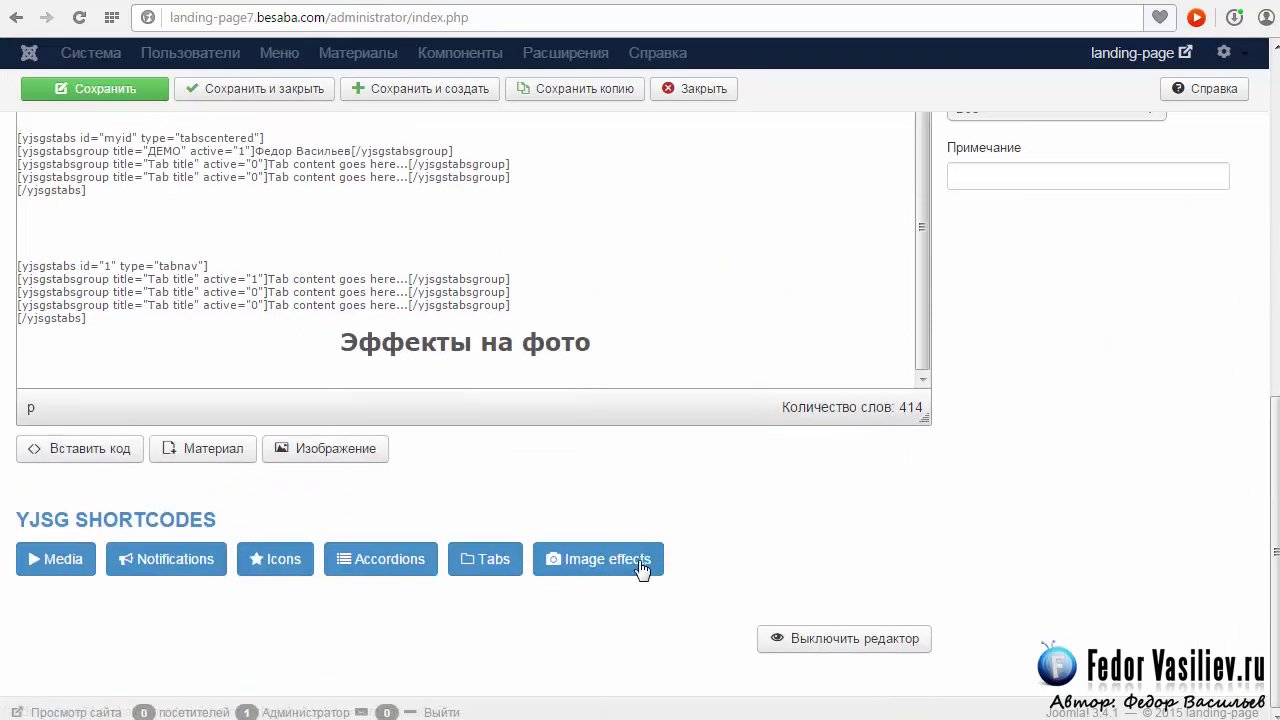
left_click(645, 563)
left_click(495, 182)
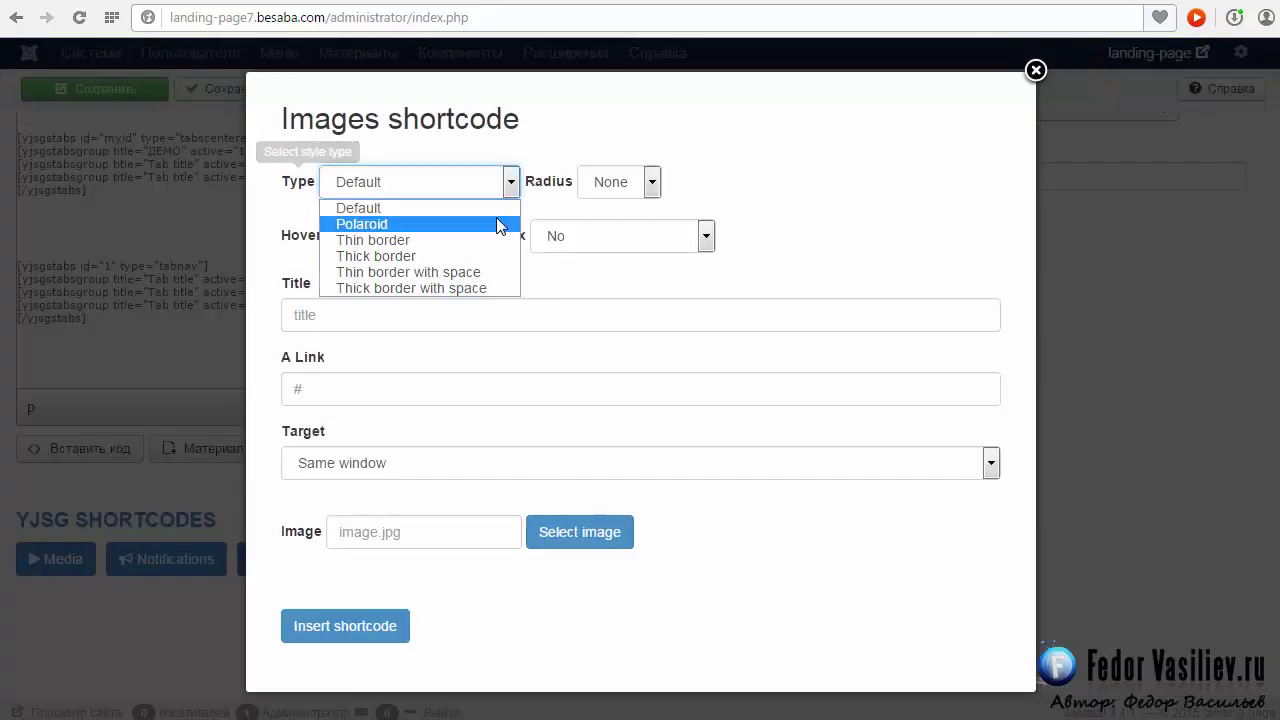
left_click(496, 222)
- Review the Group and Hide title options of the Polaroid shortcode
left_click(636, 183)
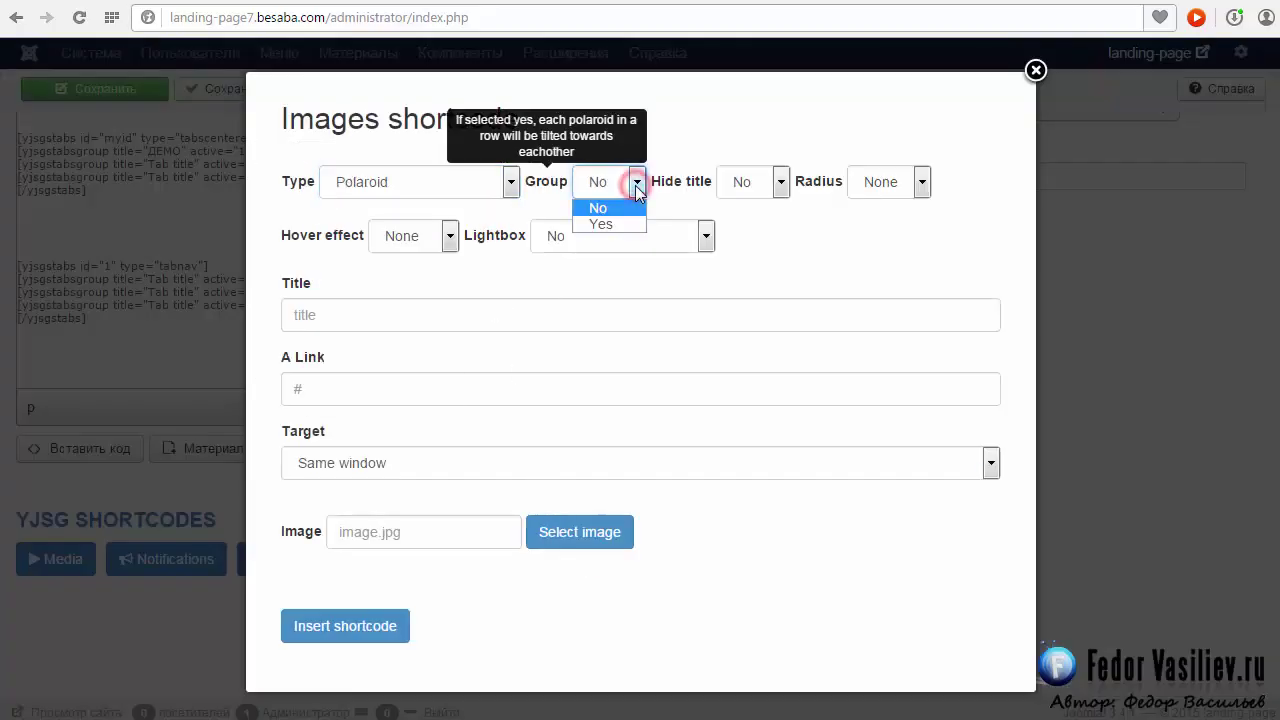
left_click(686, 125)
left_click(636, 182)
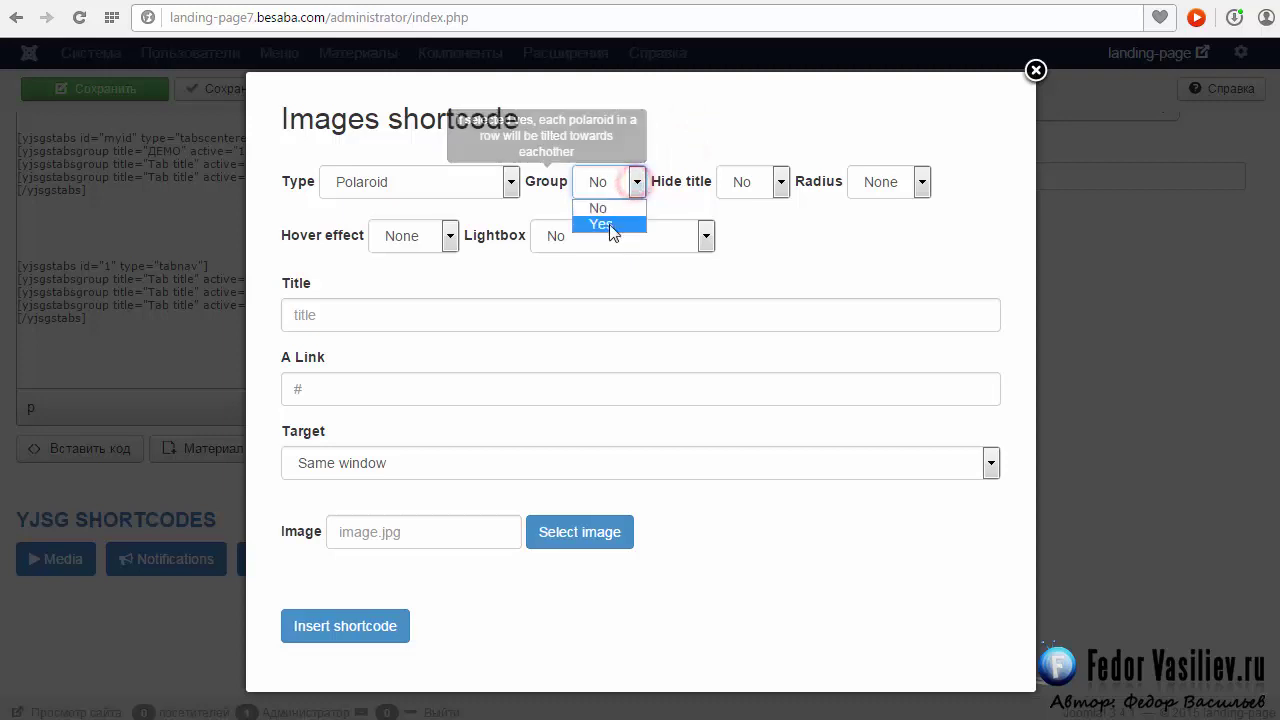
left_click(609, 224)
left_click(633, 186)
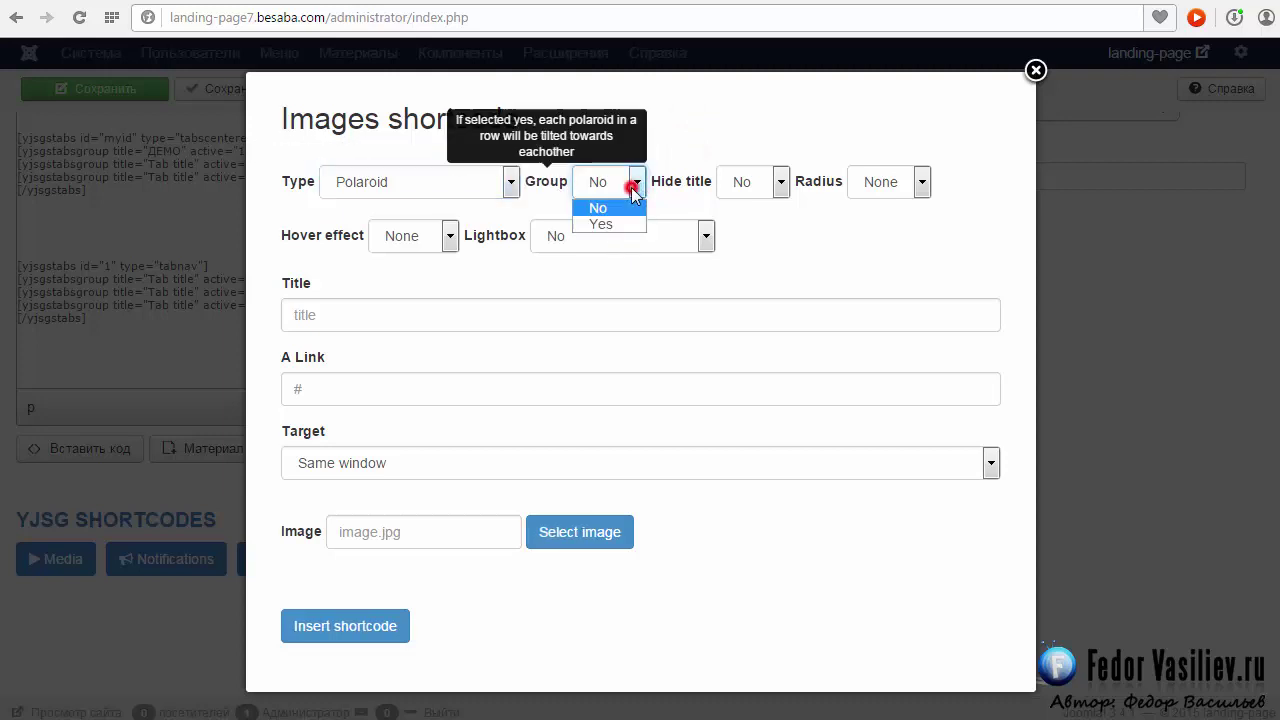
left_click(685, 198)
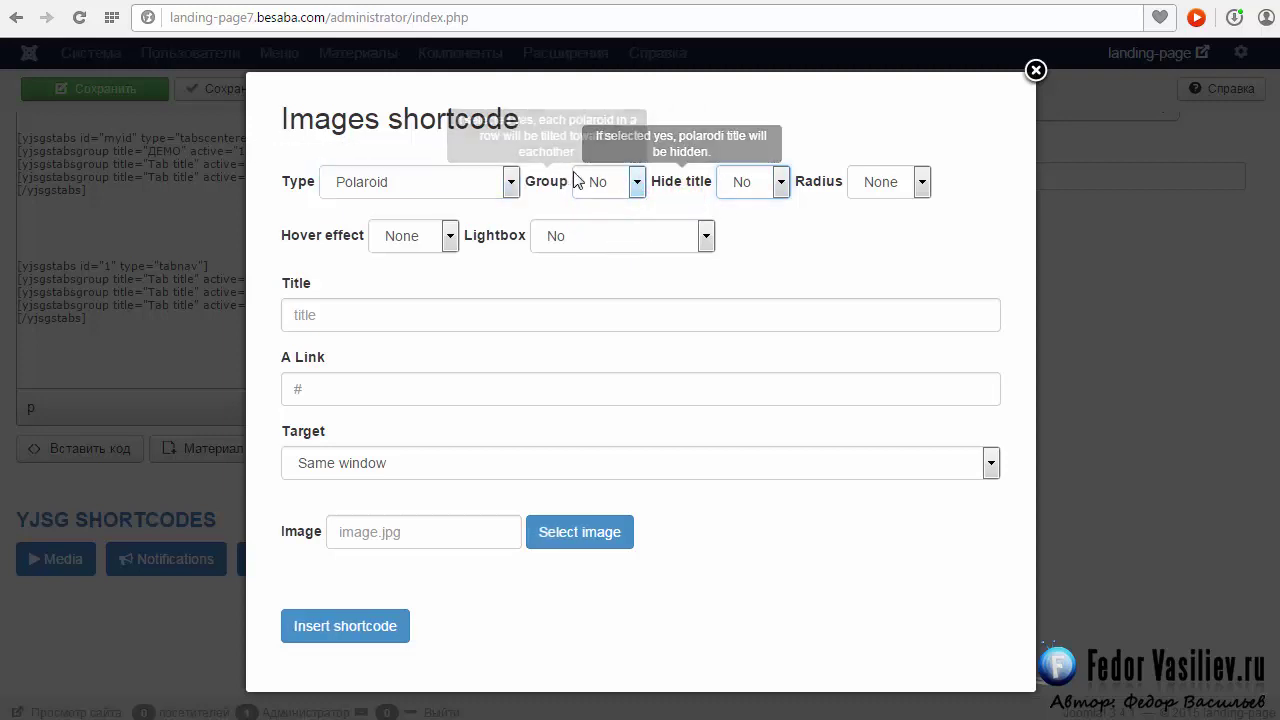
left_click(752, 191)
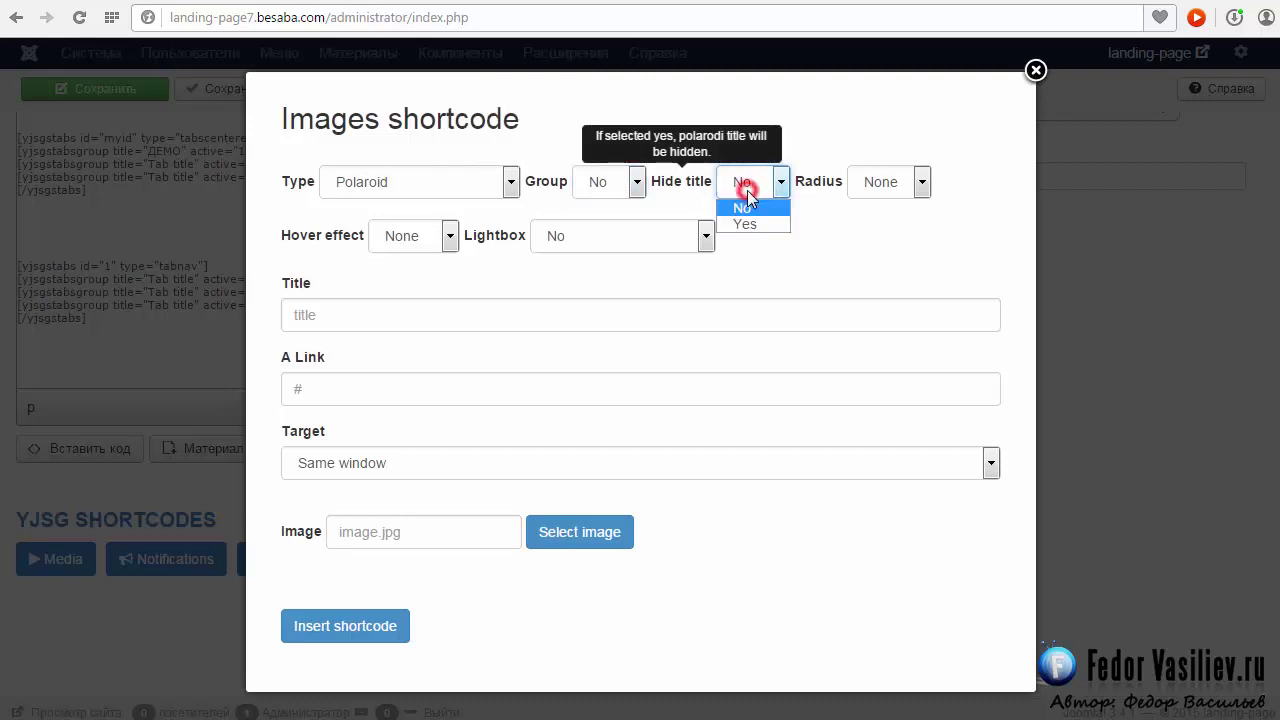
left_click(708, 130)
left_click(860, 209)
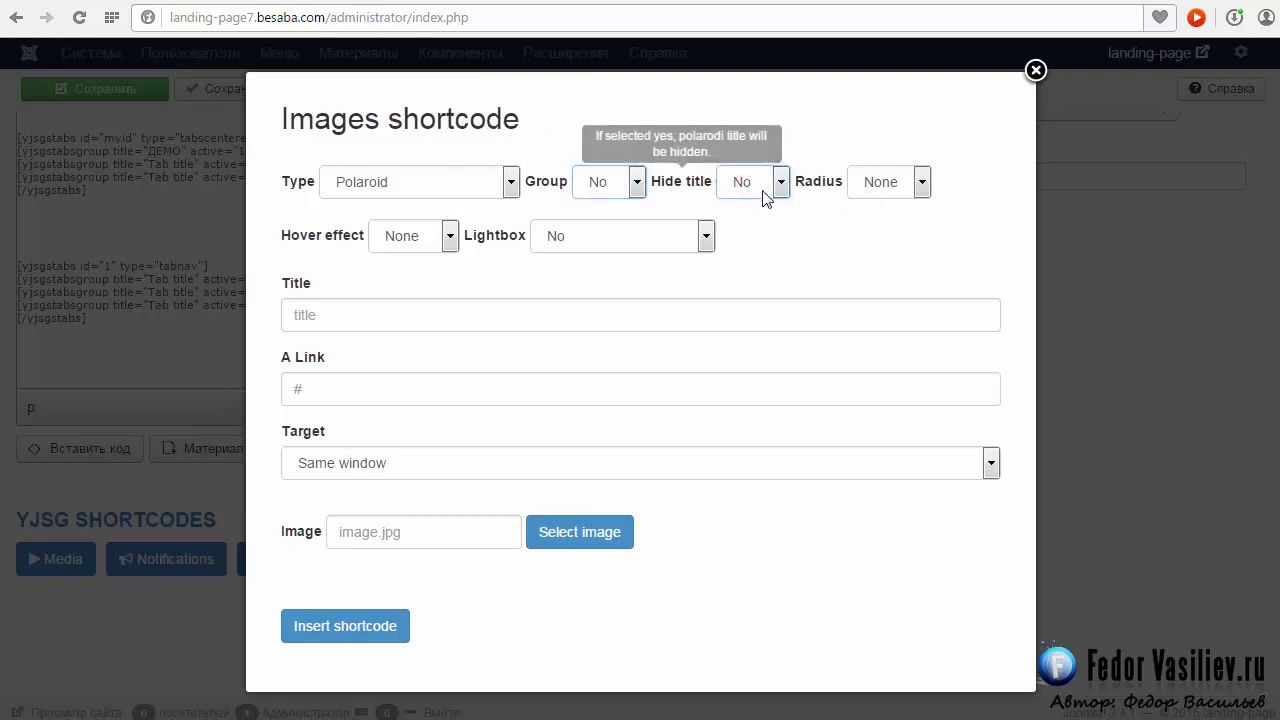
- Review the Radius, Hover effect, Title and Group settings of the image shortcode
left_click(871, 186)
left_click(800, 252)
left_click(412, 236)
left_click(569, 261)
left_click(338, 317)
key("shift+Tab")
left_click(423, 314)
key("shift+Tab")
key("shift+Tab")
key("Tab")
key("Tab")
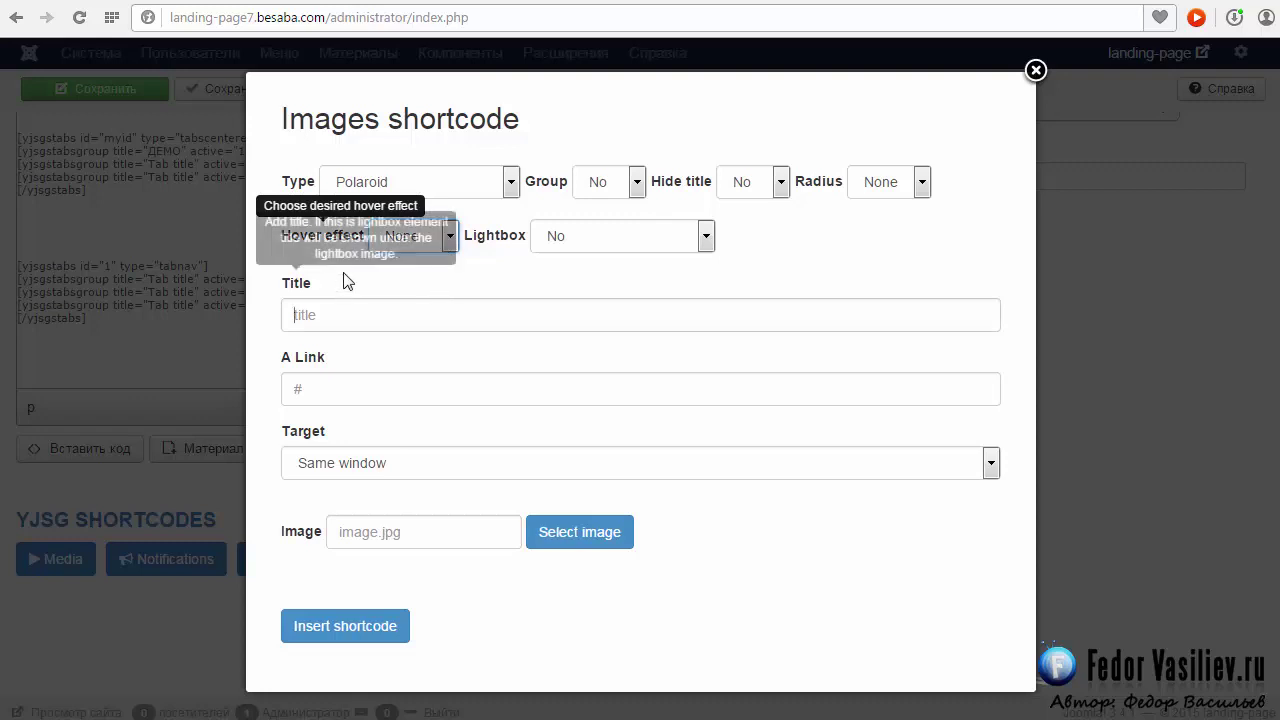
left_click(457, 243)
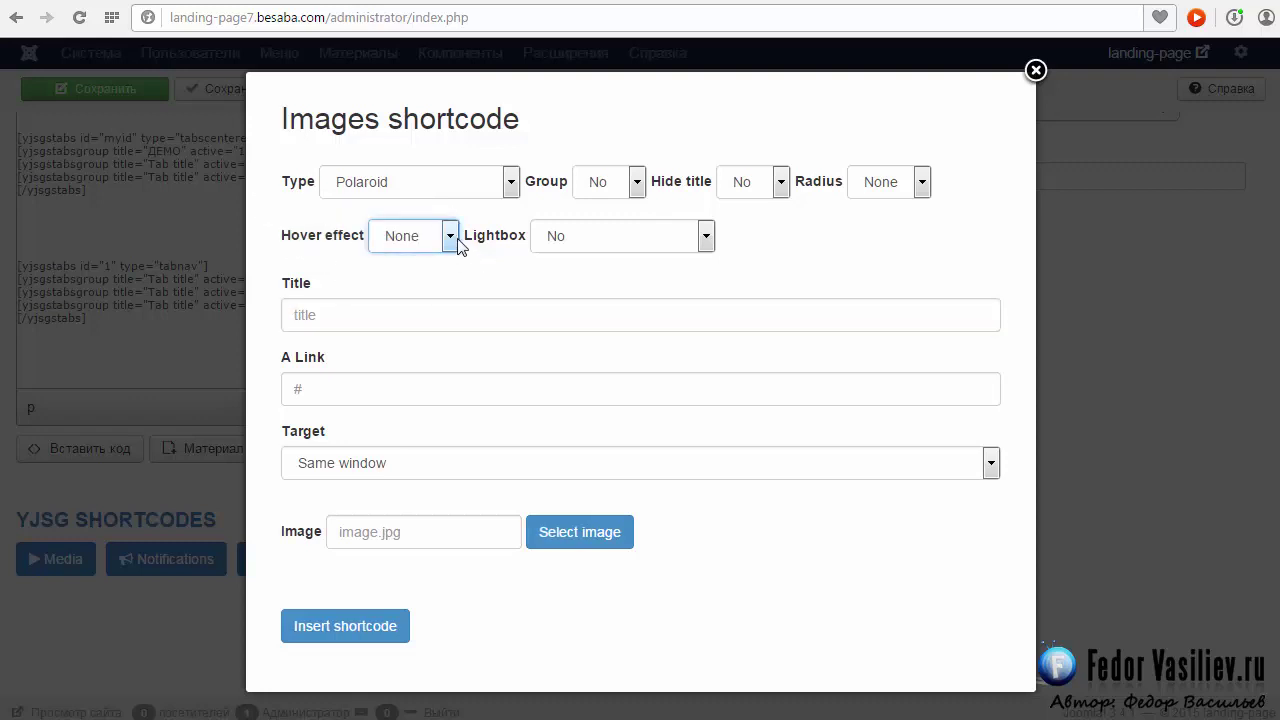
left_click(476, 272)
left_click(637, 183)
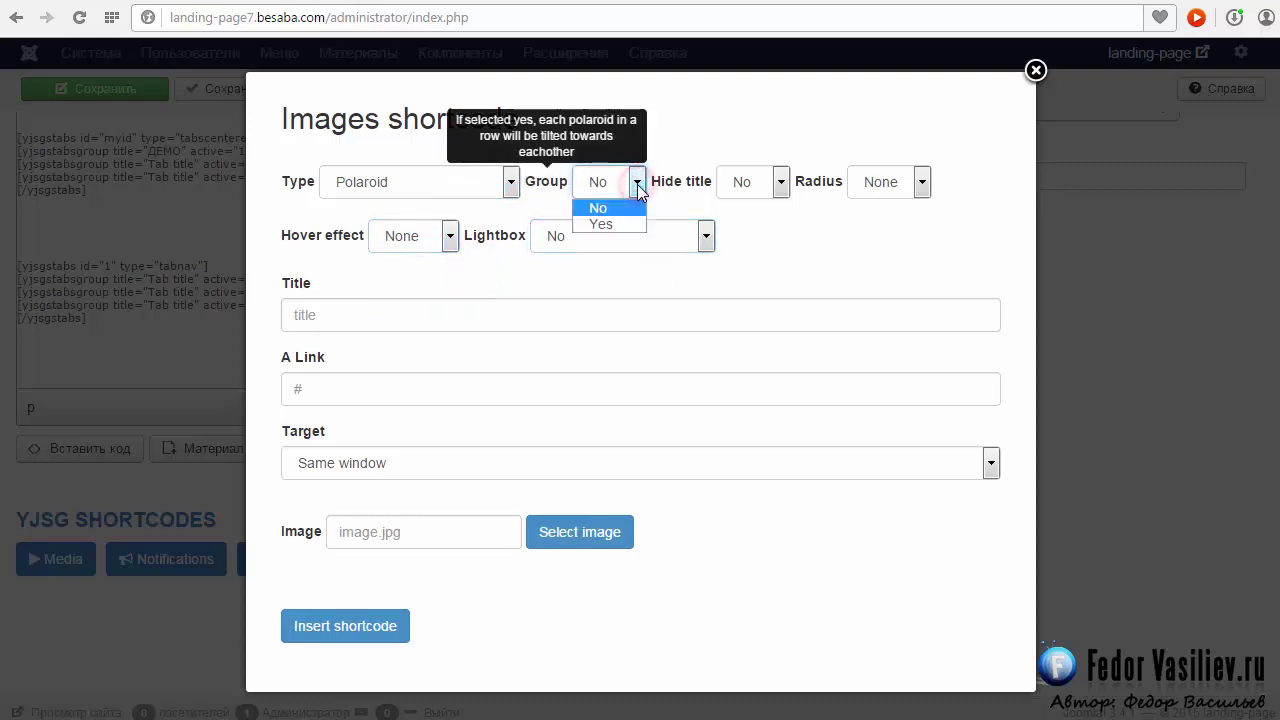
left_click(637, 184)
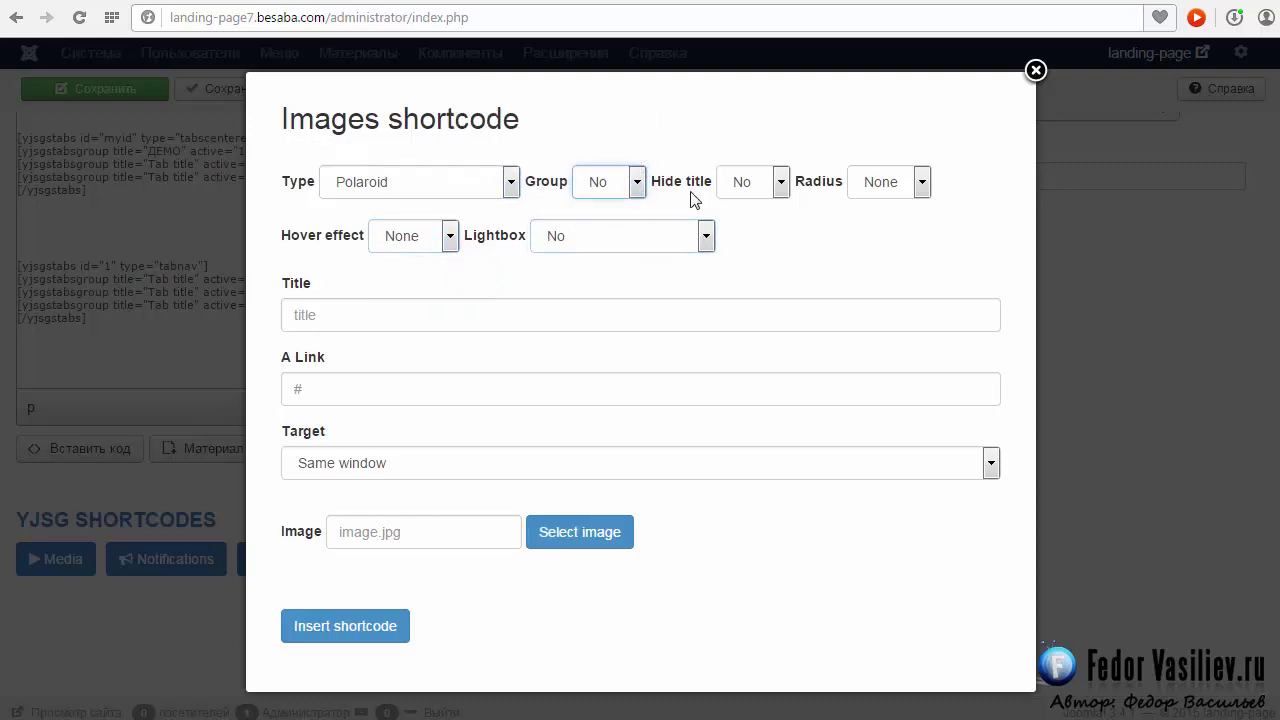
- Set the border radius to 10px and choose the priroda_oboi nature picture from the site's images
left_click(885, 182)
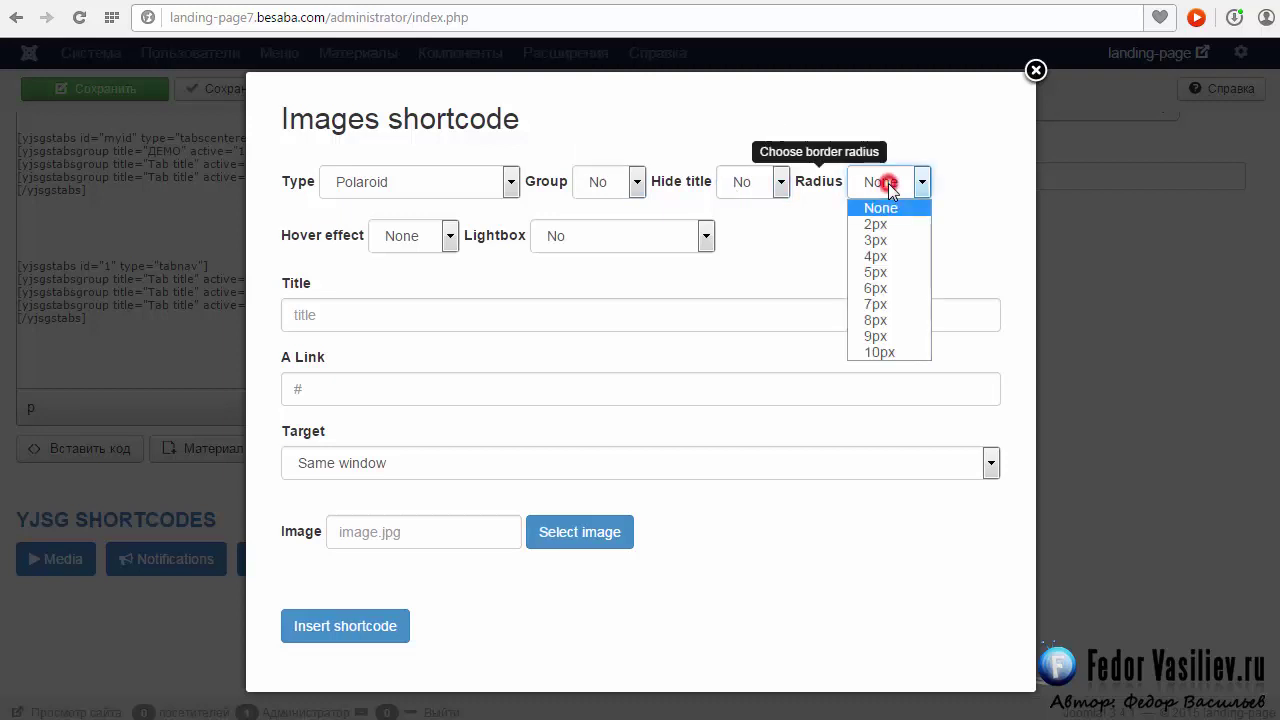
left_click(894, 352)
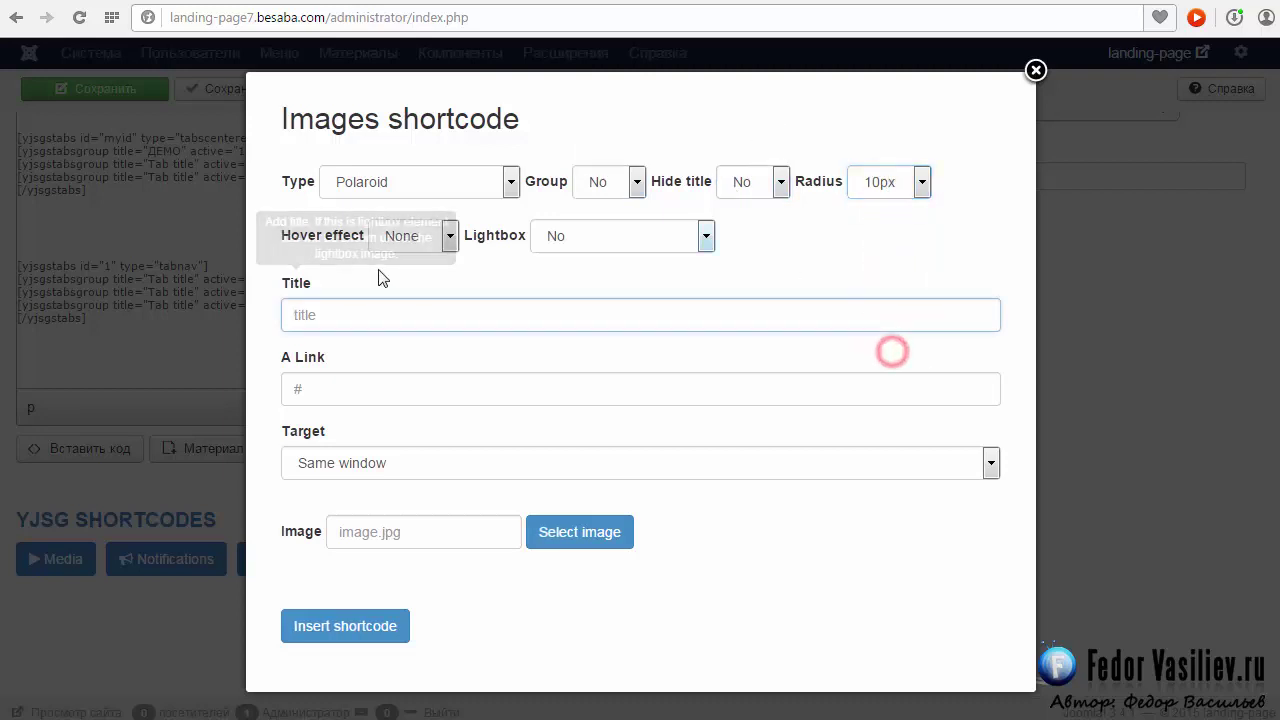
left_click(590, 533)
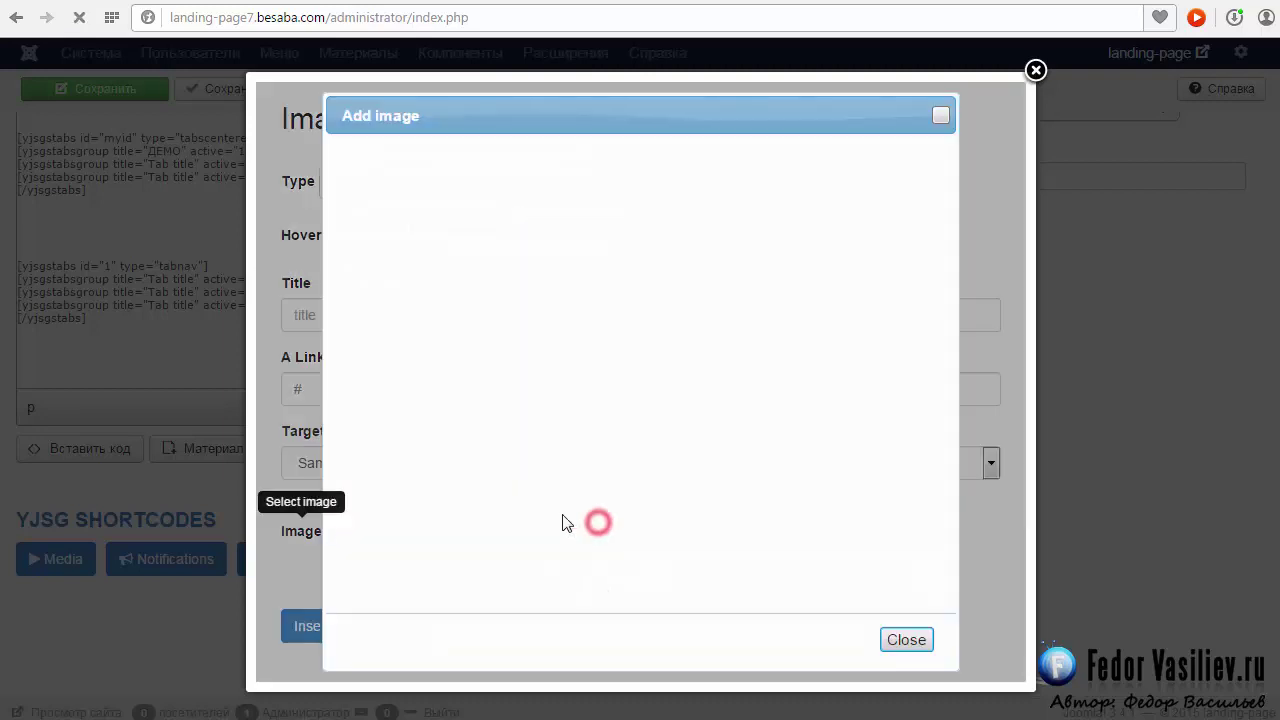
left_click_drag(889, 324, 797, 469)
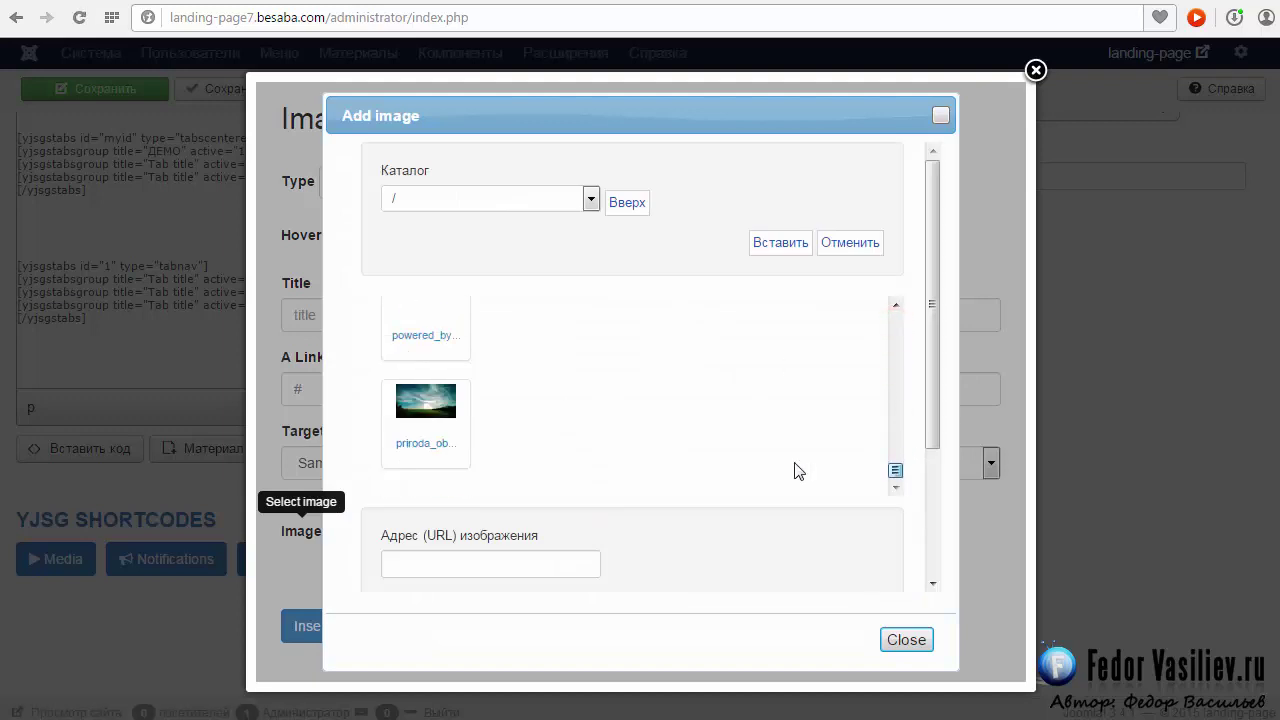
left_click(420, 408)
left_click(784, 244)
key("shift+Tab")
key("Tab")
key("shift+Tab")
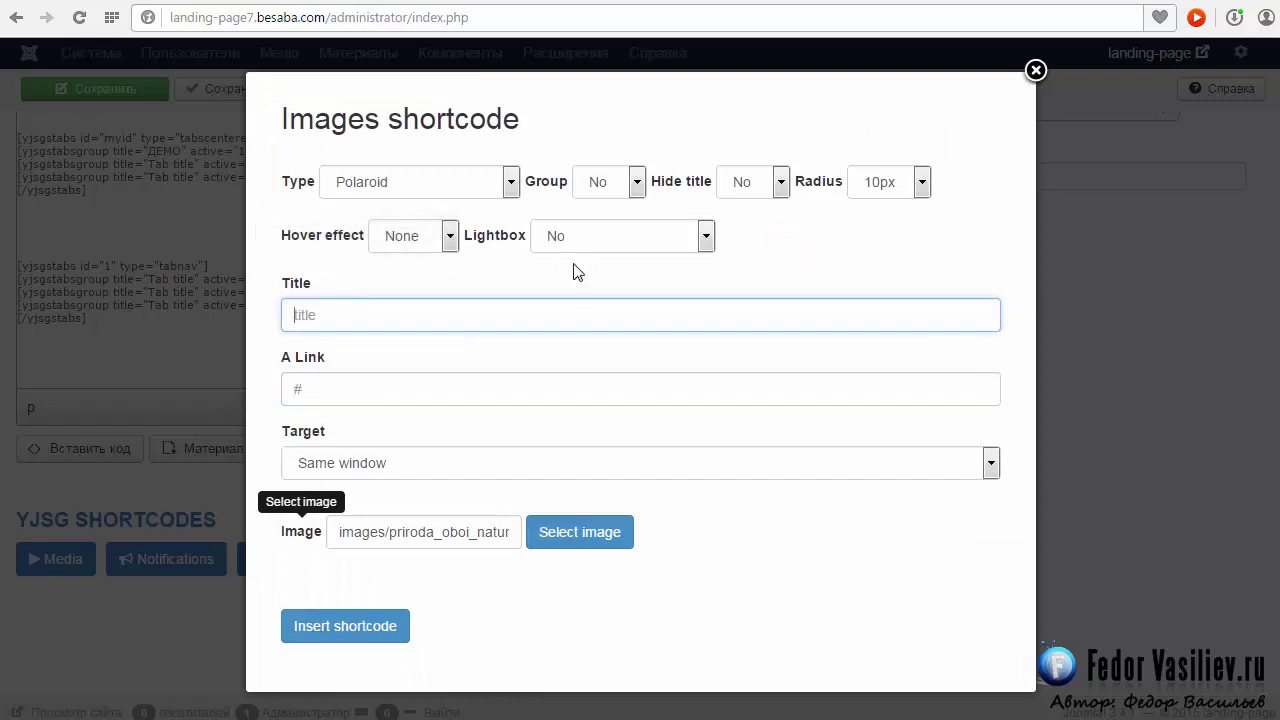
- Review the Lightbox option of the image shortcode and its description
key("shift+Tab")
key("Tab")
key("shift+Tab")
key("Tab")
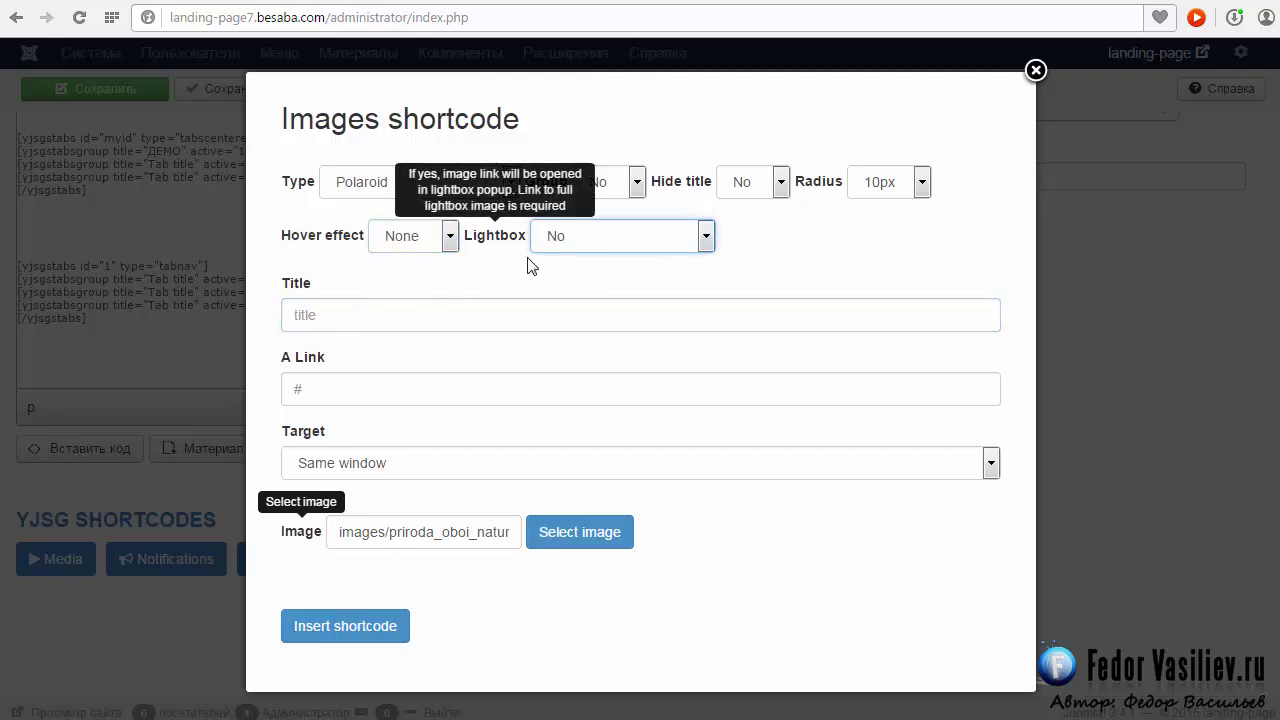
left_click(571, 236)
key("Tab")
key("shift+Tab")
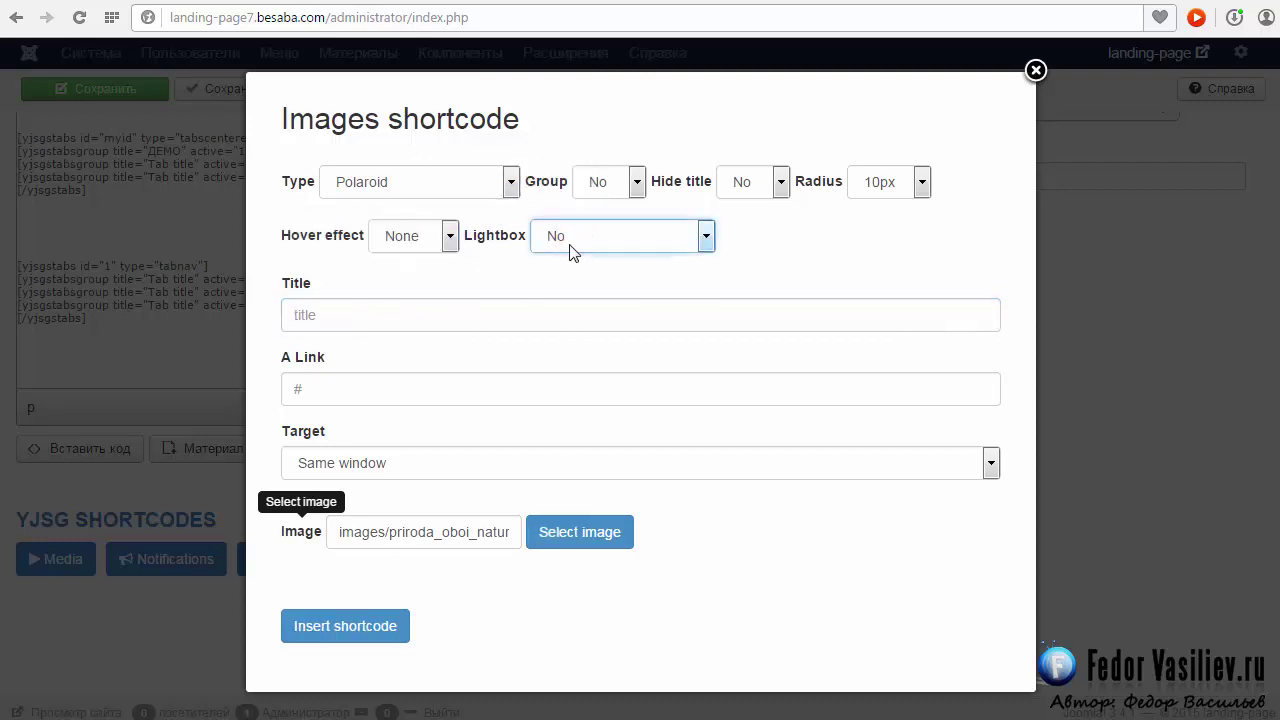
- Set the hover effect to Morph and insert the Polaroid image shortcode into the article
key("shift+Tab")
left_click(449, 240)
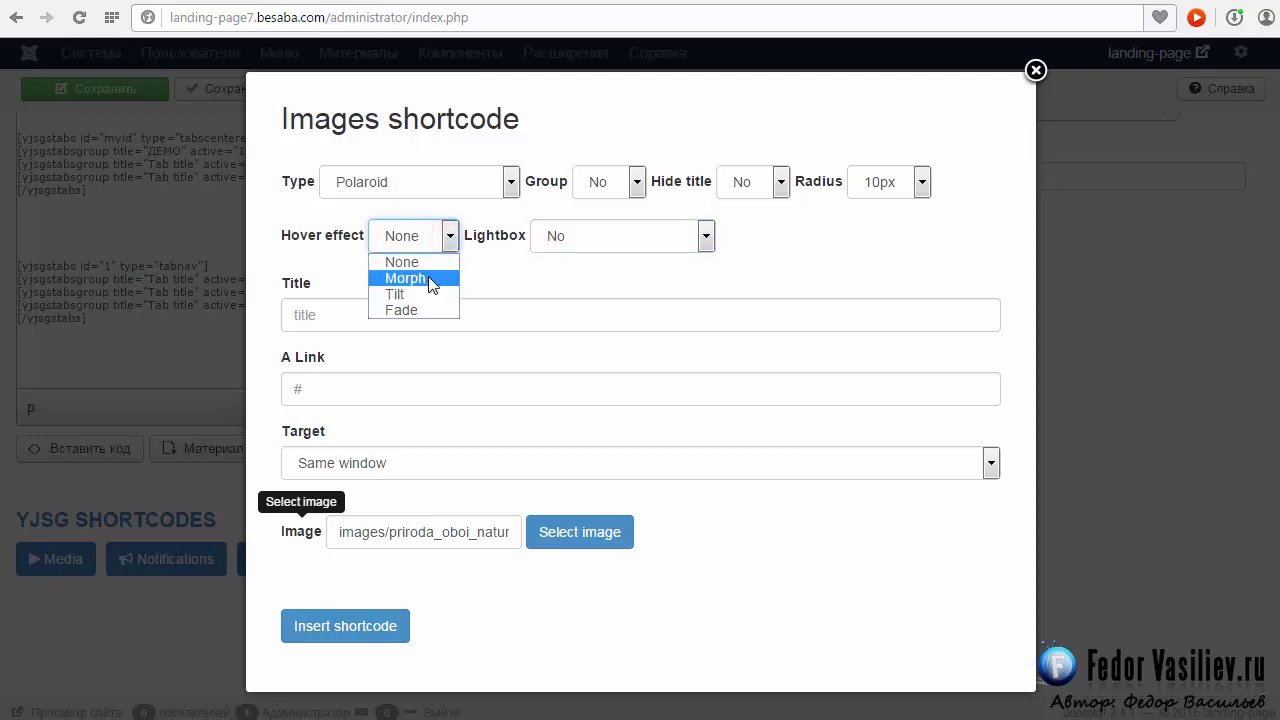
left_click(432, 285)
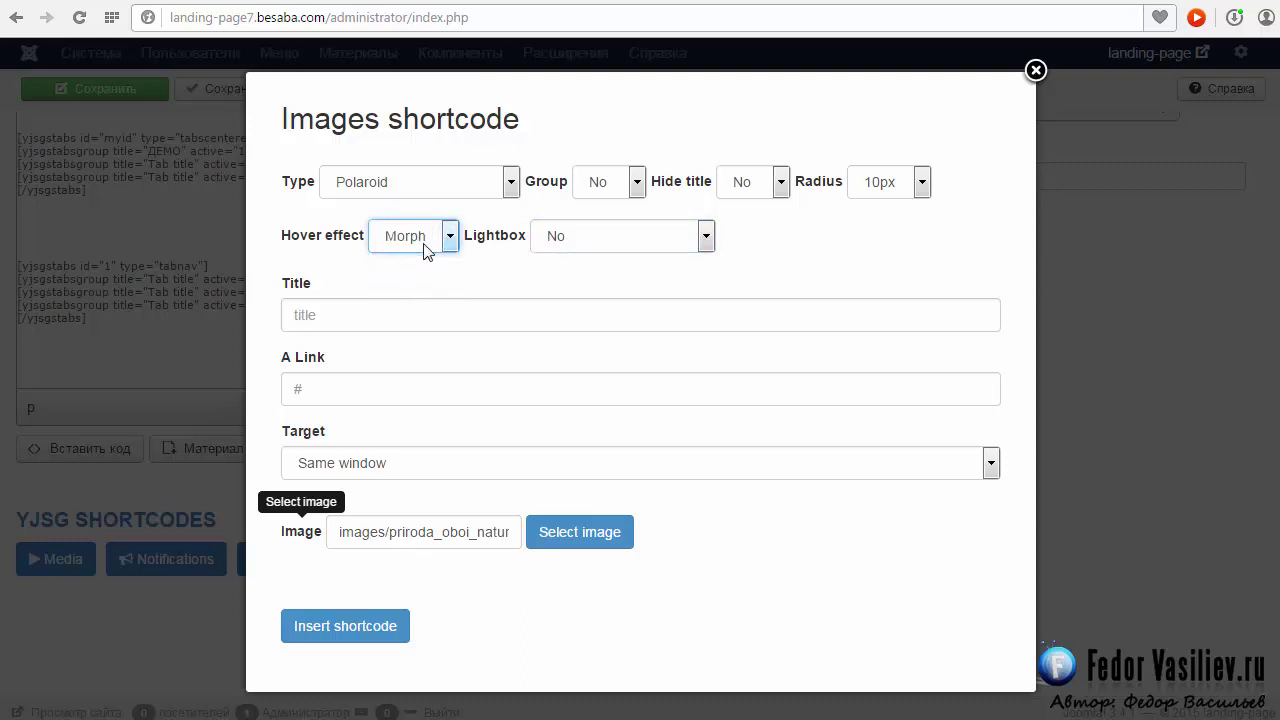
left_click(443, 237)
left_click(357, 643)
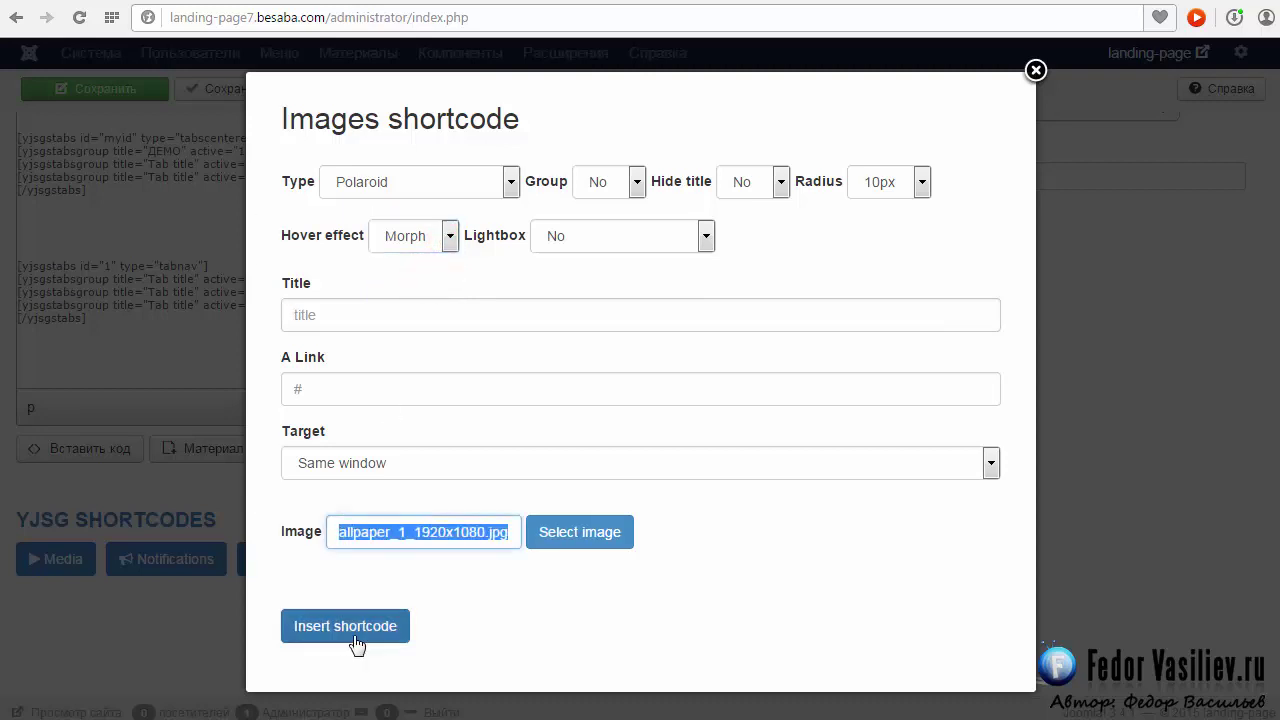
- Set the hover effect to Tilt and insert a second Polaroid image shortcode
left_click(449, 244)
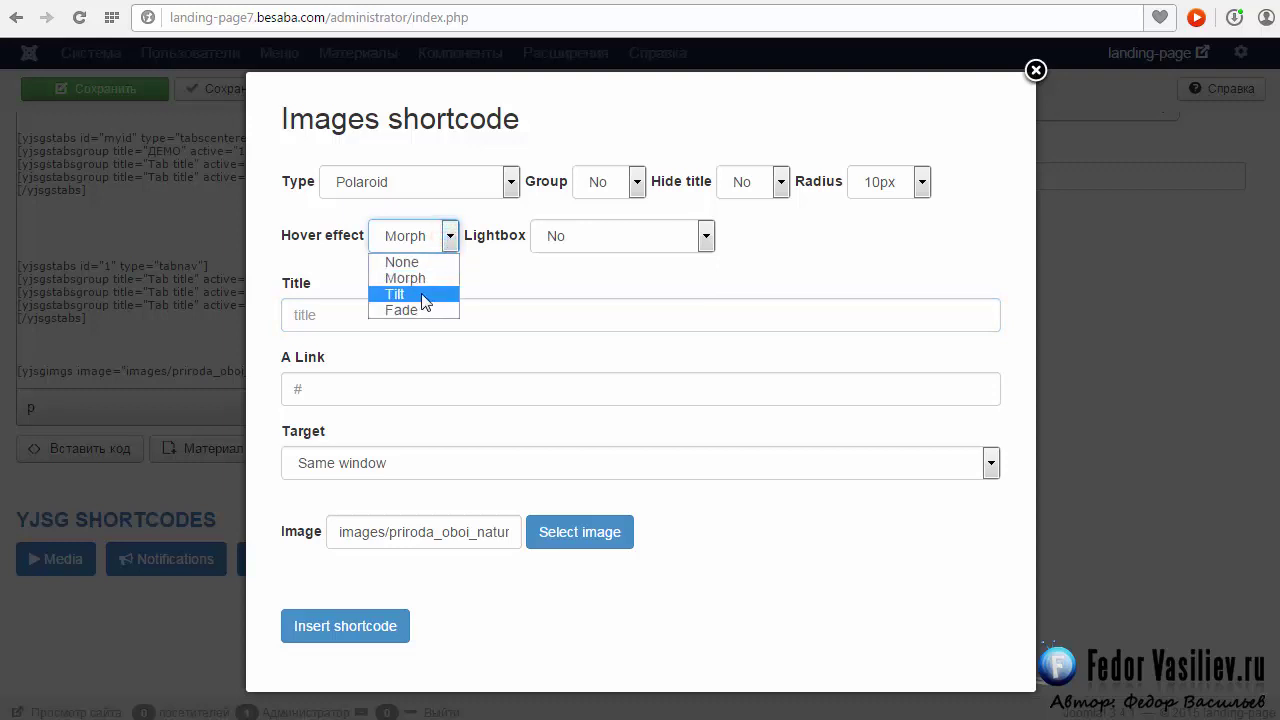
left_click(420, 294)
left_click(345, 632)
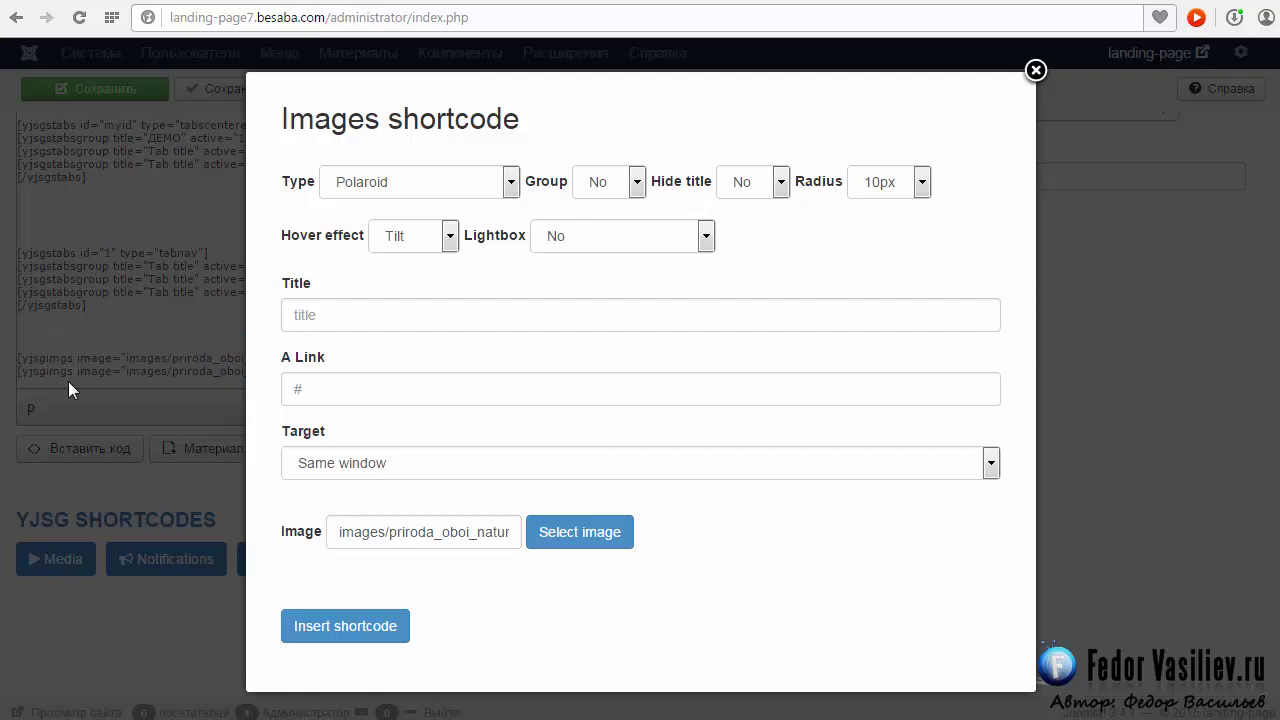
- Set the hover effect of the next Polaroid image shortcode to Fade
left_click(520, 315)
left_click(446, 245)
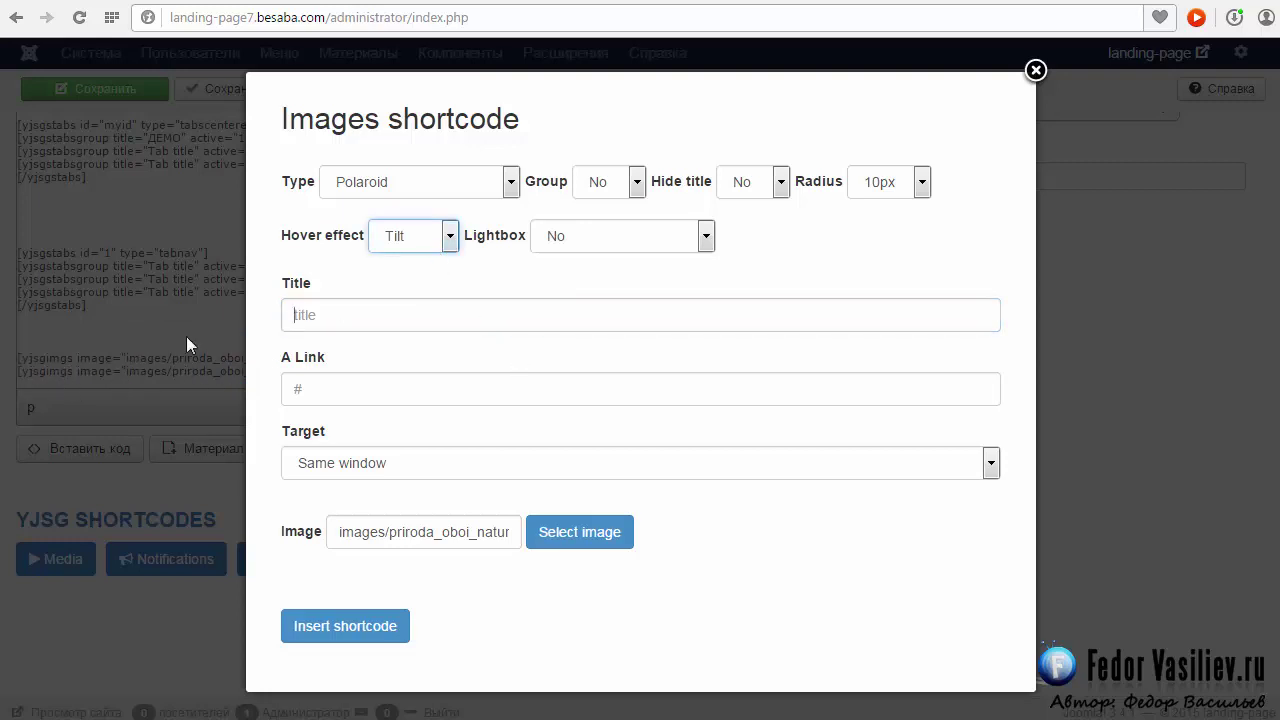
left_click(450, 236)
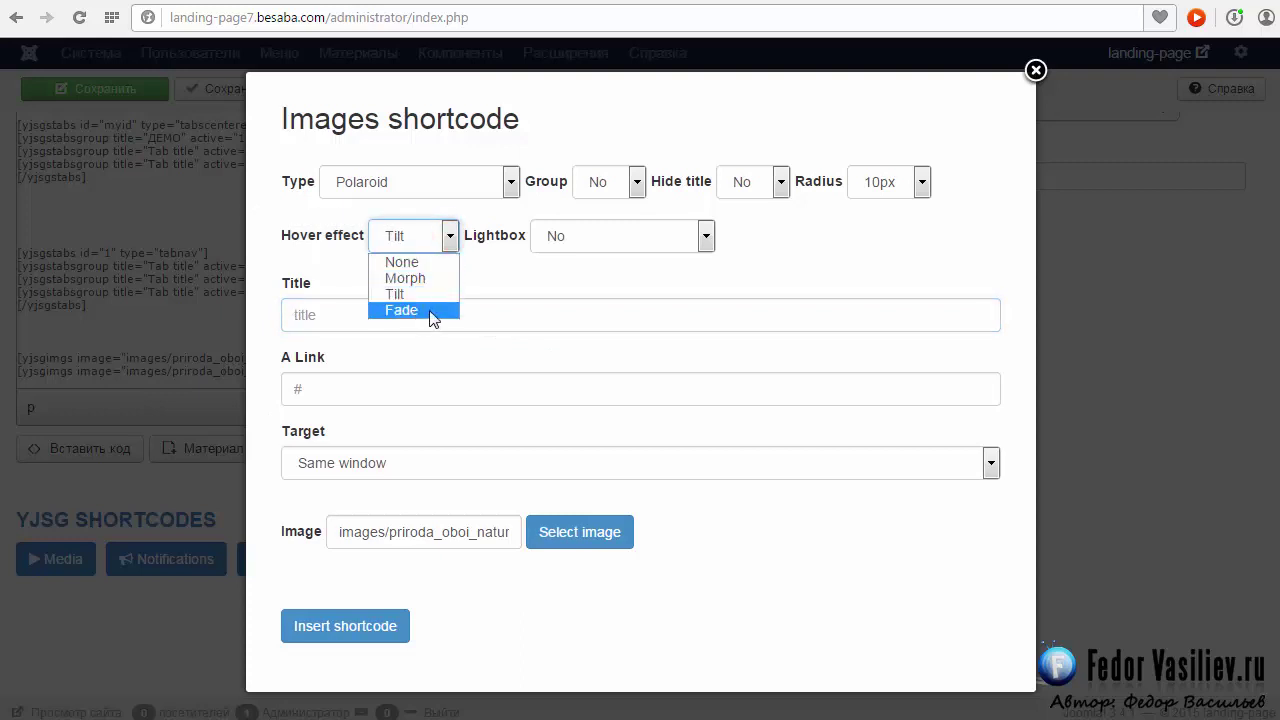
left_click(432, 314)
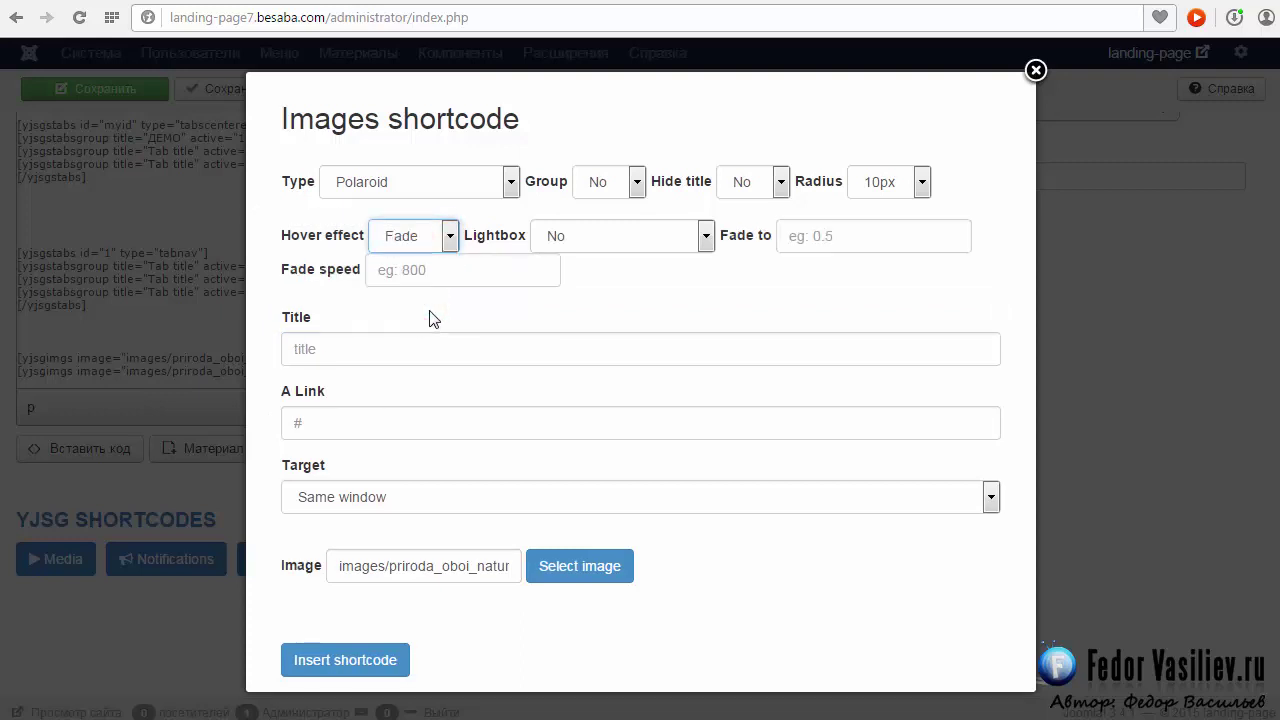
- Try to insert the Fade image shortcode with the fade target and fade speed left empty
left_click(836, 236)
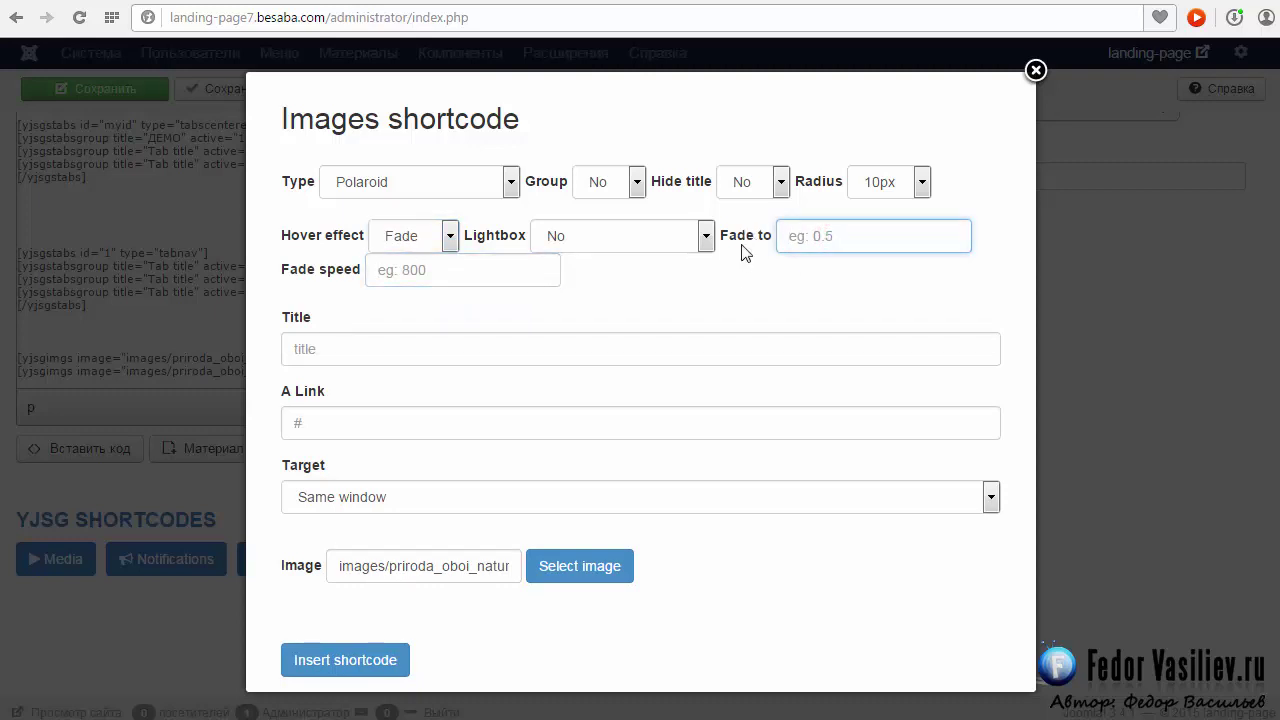
left_click(843, 237)
left_click(440, 272)
left_click(380, 349)
left_click(392, 423)
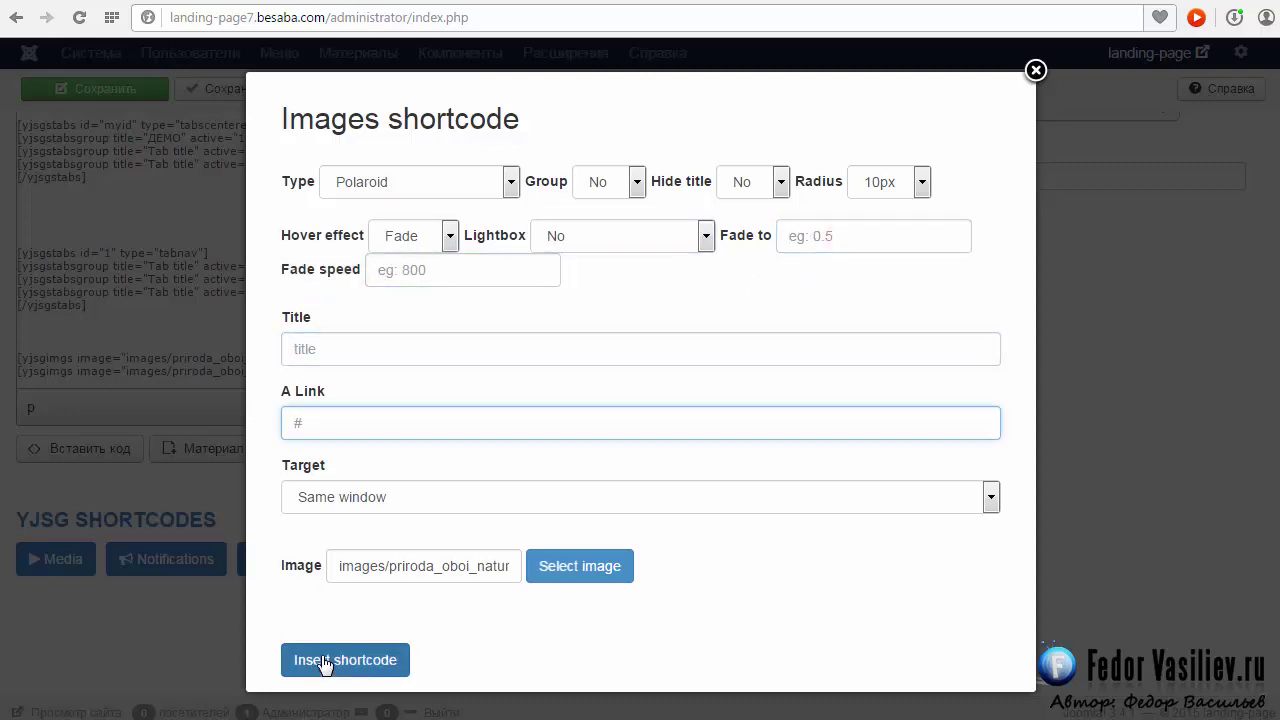
left_click(324, 662)
left_click(803, 140)
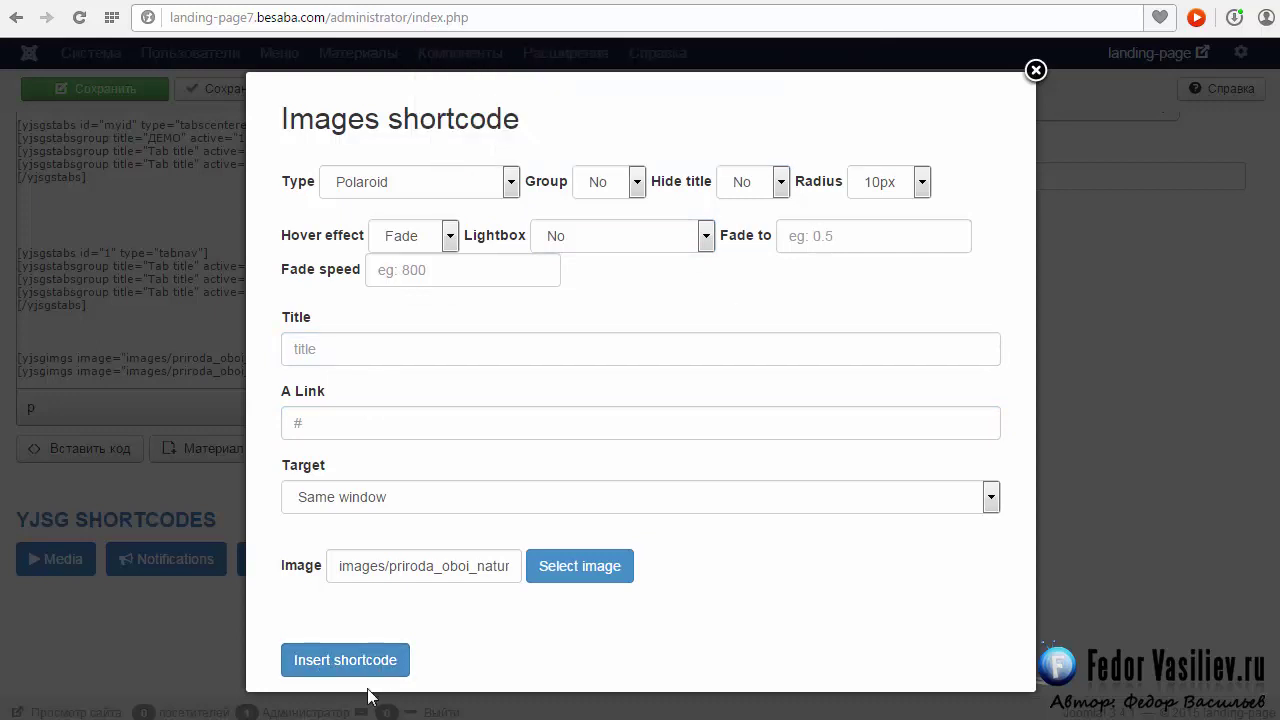
- Set Fade to to 0.5 and Fade speed to 800, and insert the third Polaroid image shortcode
left_click(826, 240)
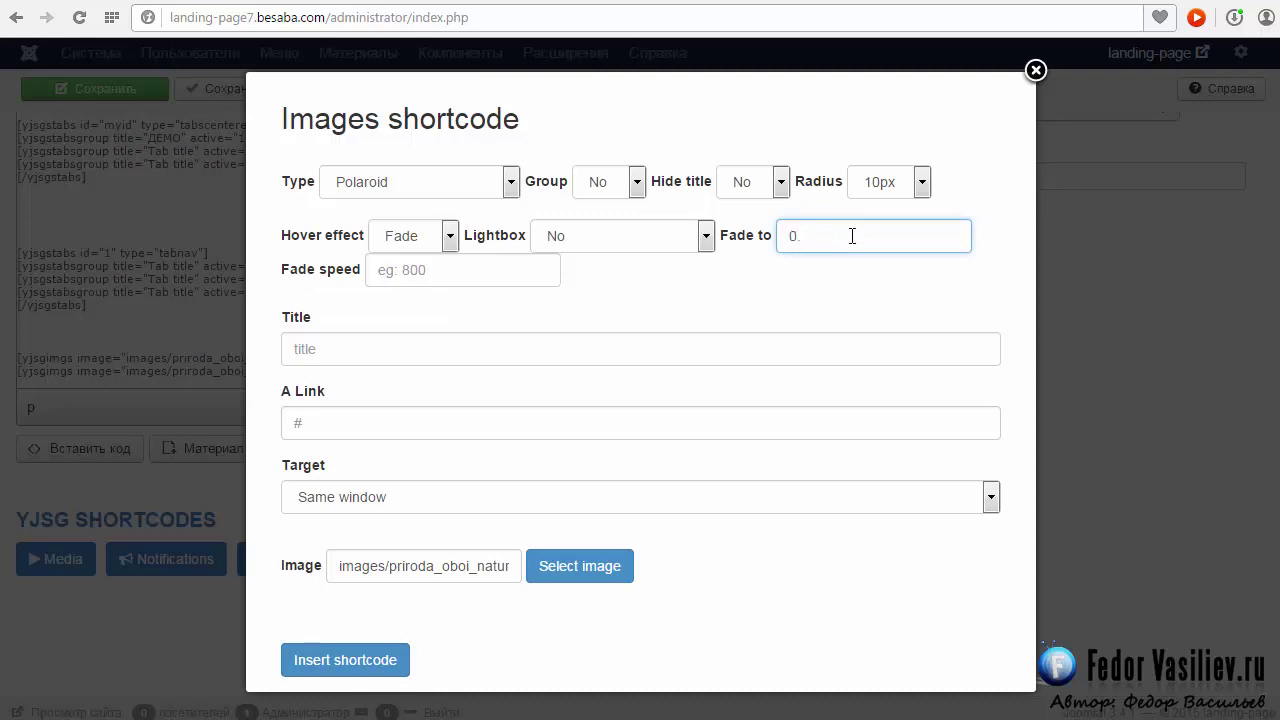
key("Tab")
left_click(436, 272)
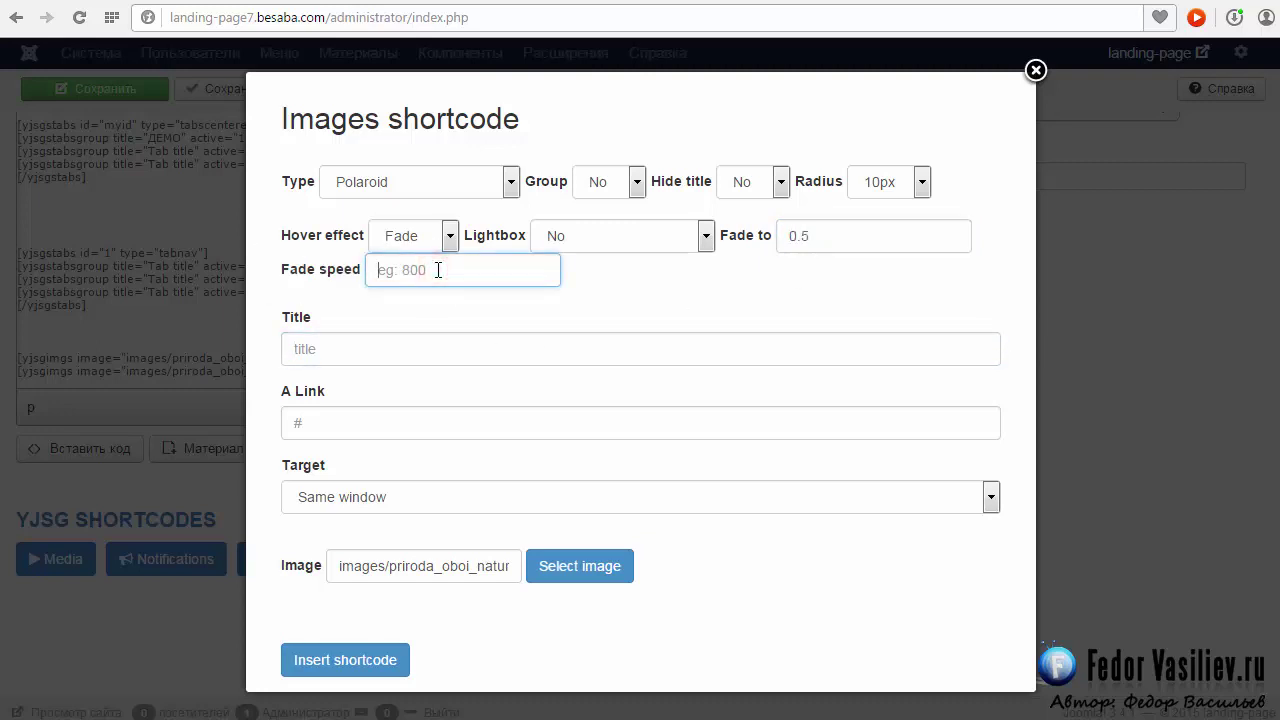
type("800")
left_click(357, 666)
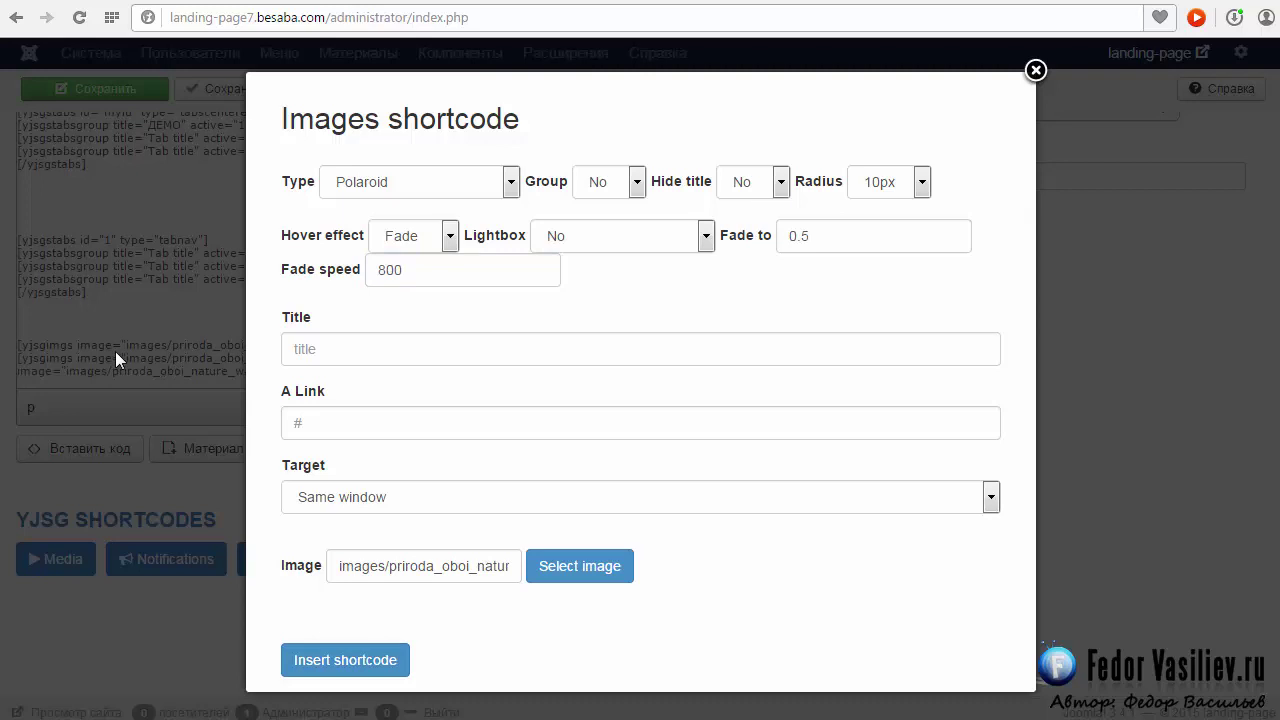
- Close the Images shortcode dialog and save the article with its three image shortcodes
left_click(526, 360)
double_click(955, 236)
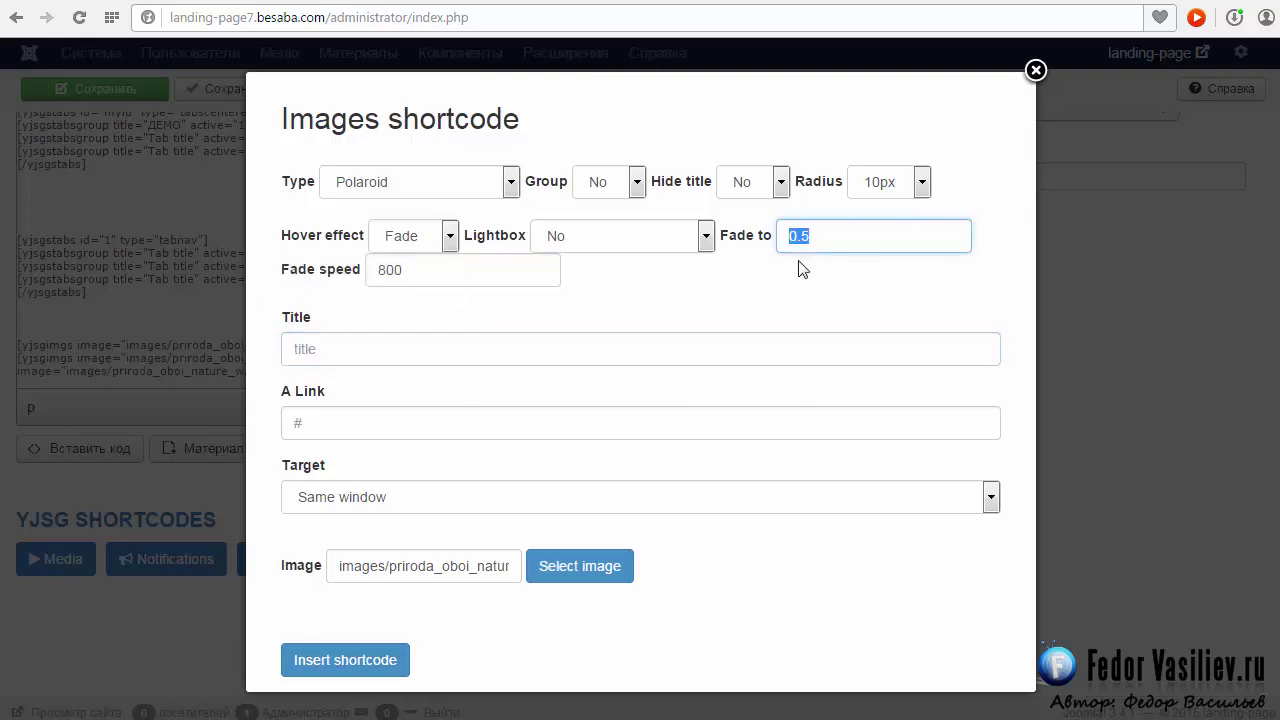
left_click_drag(721, 236, 766, 237)
left_click(1036, 70)
left_click(50, 92)
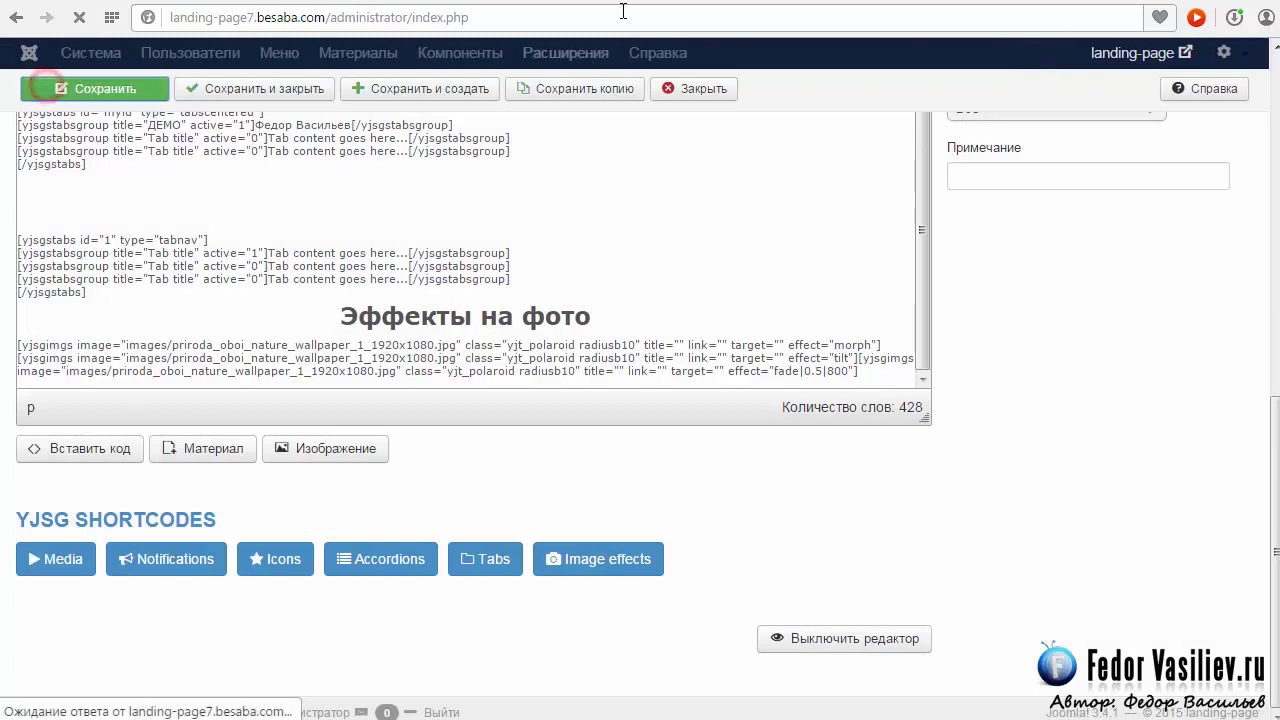
- Reload the published shortkody.html page and examine the first photo under the Эффекты на фото heading
key("ctrl+Tab")
left_click(81, 19)
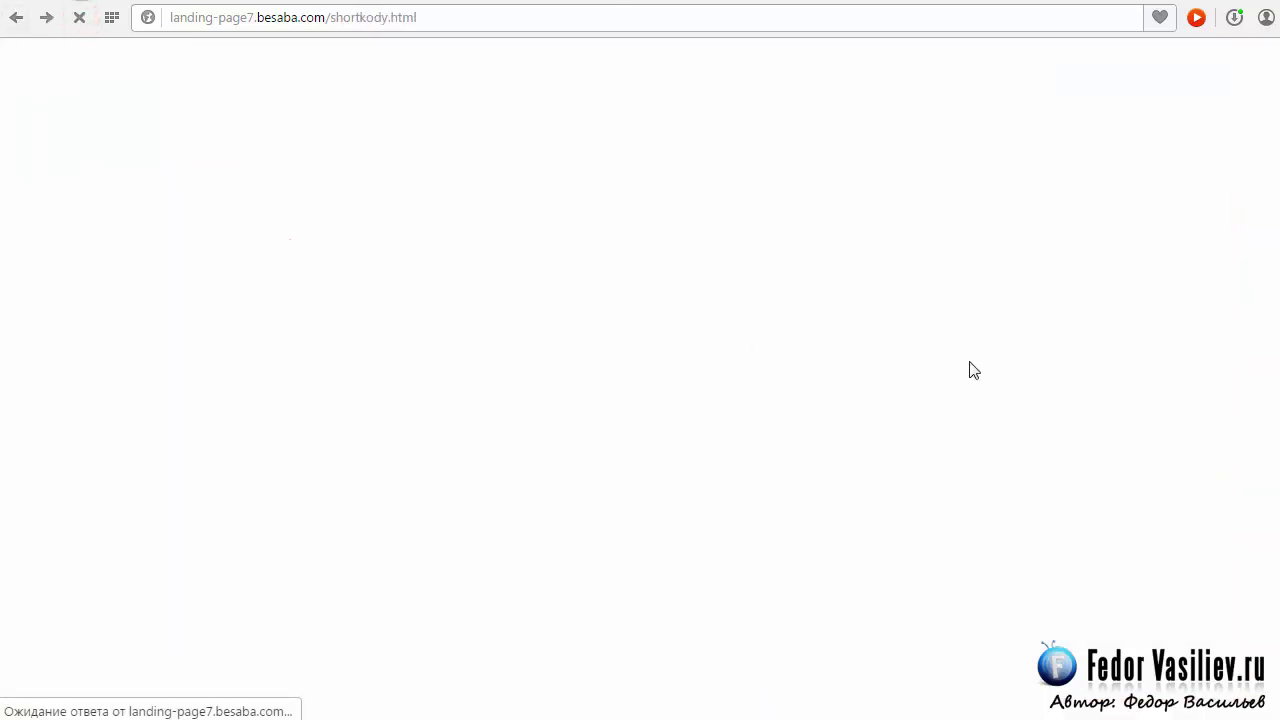
scroll(1158, 311, "down", 5)
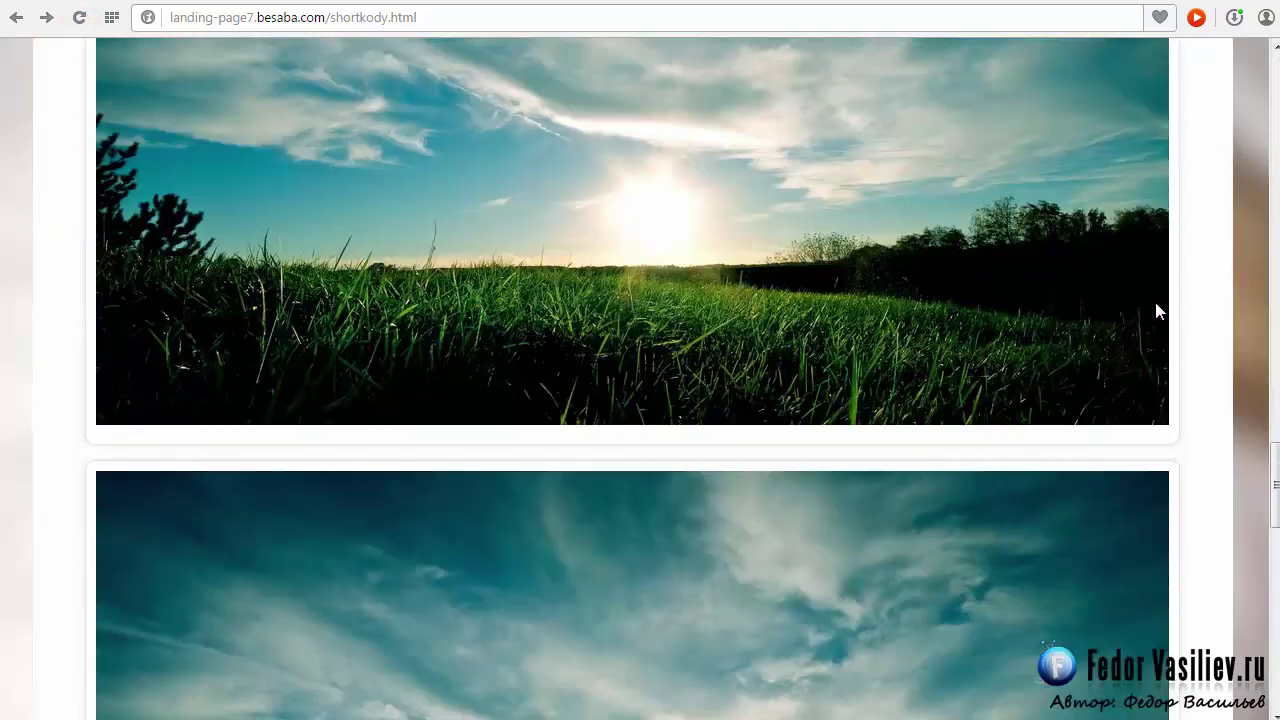
left_click_drag(1275, 462, 1251, 614)
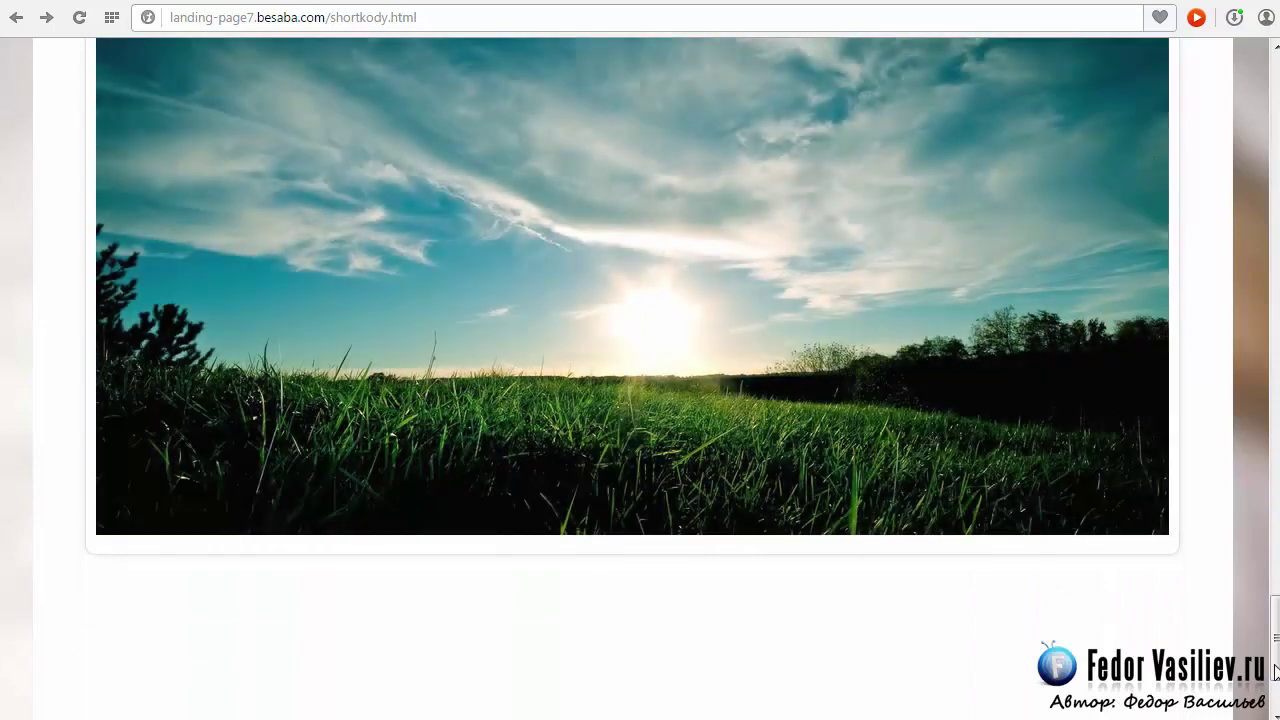
left_click_drag(1276, 672, 1276, 422)
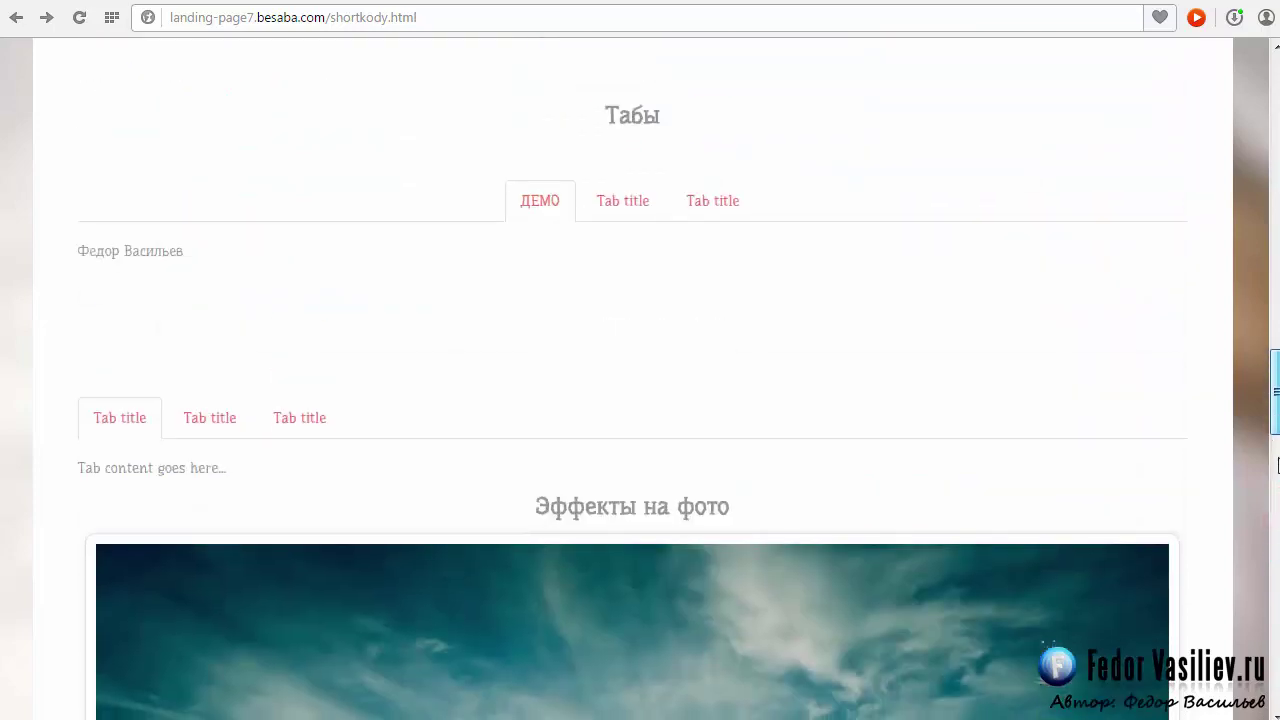
scroll(983, 432, "down", 5)
left_click(983, 424)
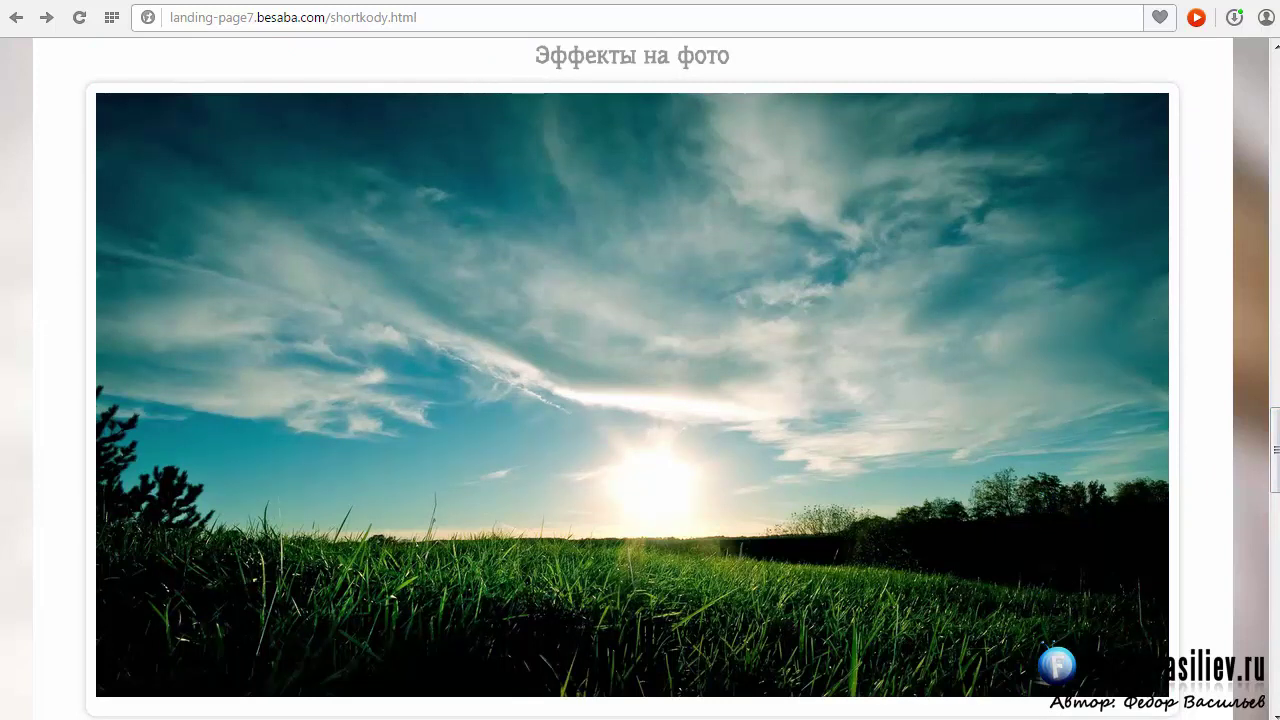
- Examine the hover effects of the second and third photos on the published page
left_click_drag(1276, 455, 1276, 523)
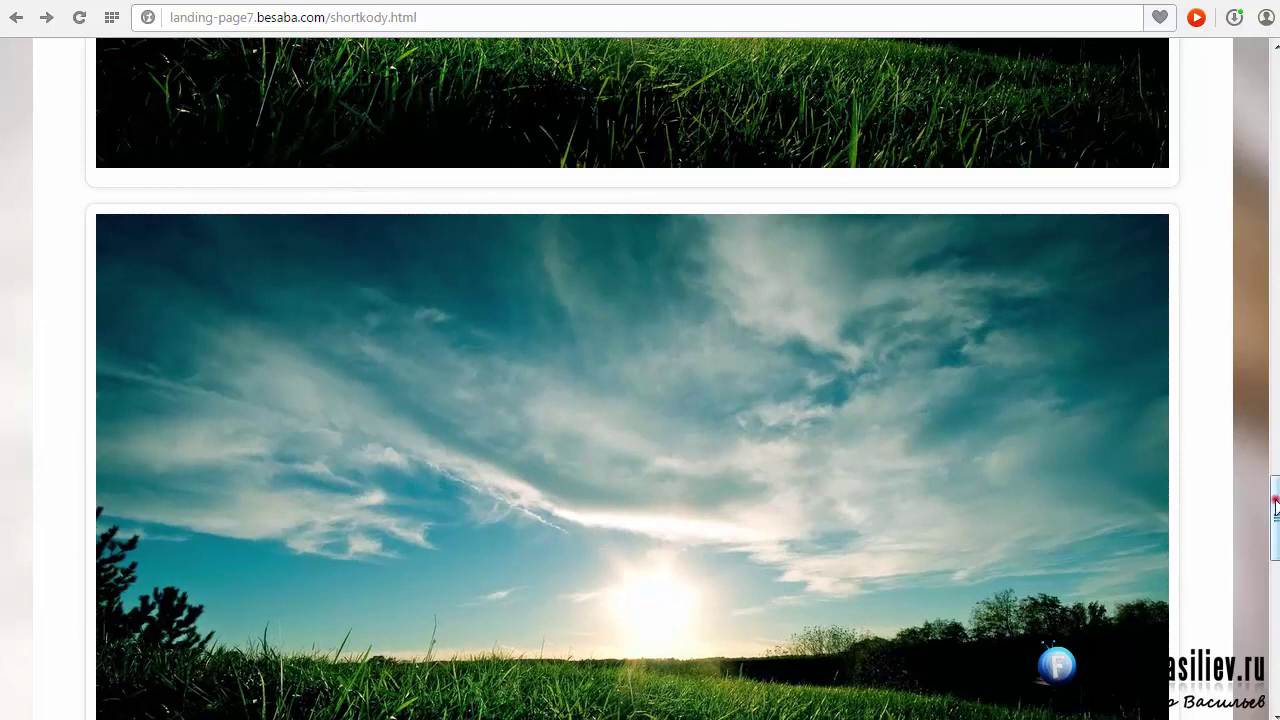
scroll(1275, 505, "down", 7)
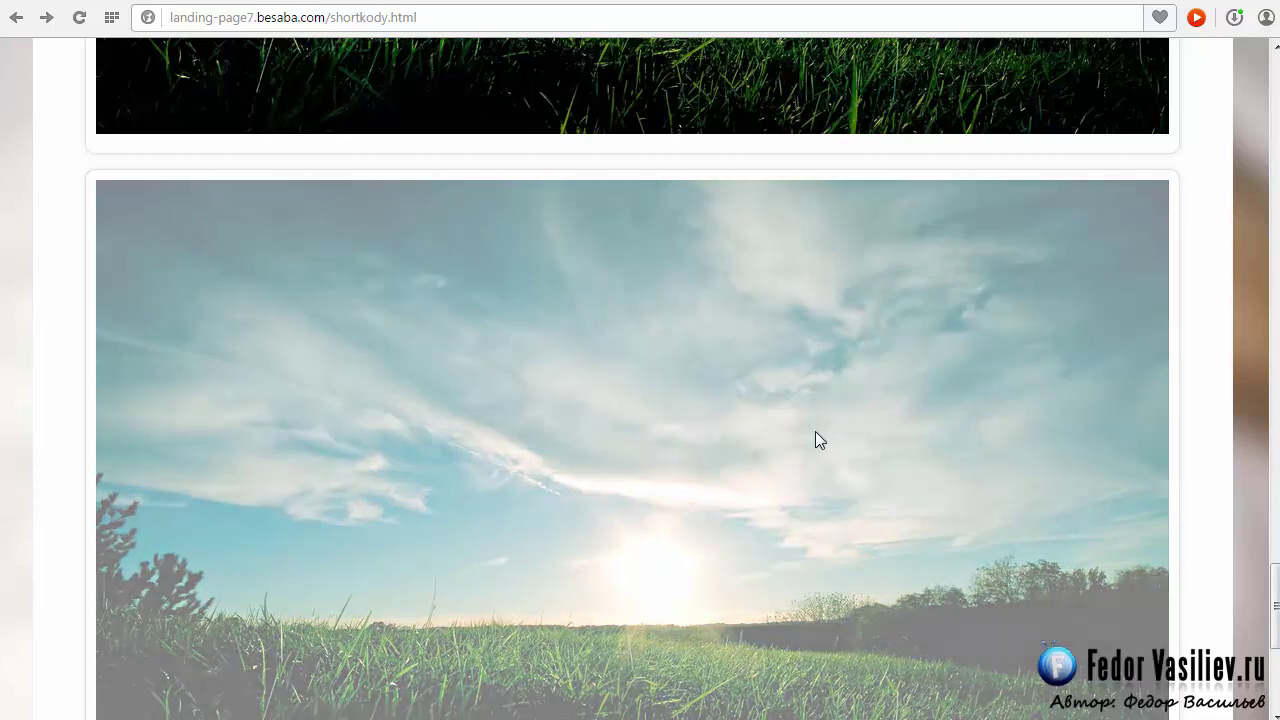
scroll(815, 431, "down", 3)
scroll(755, 428, "up", 2)
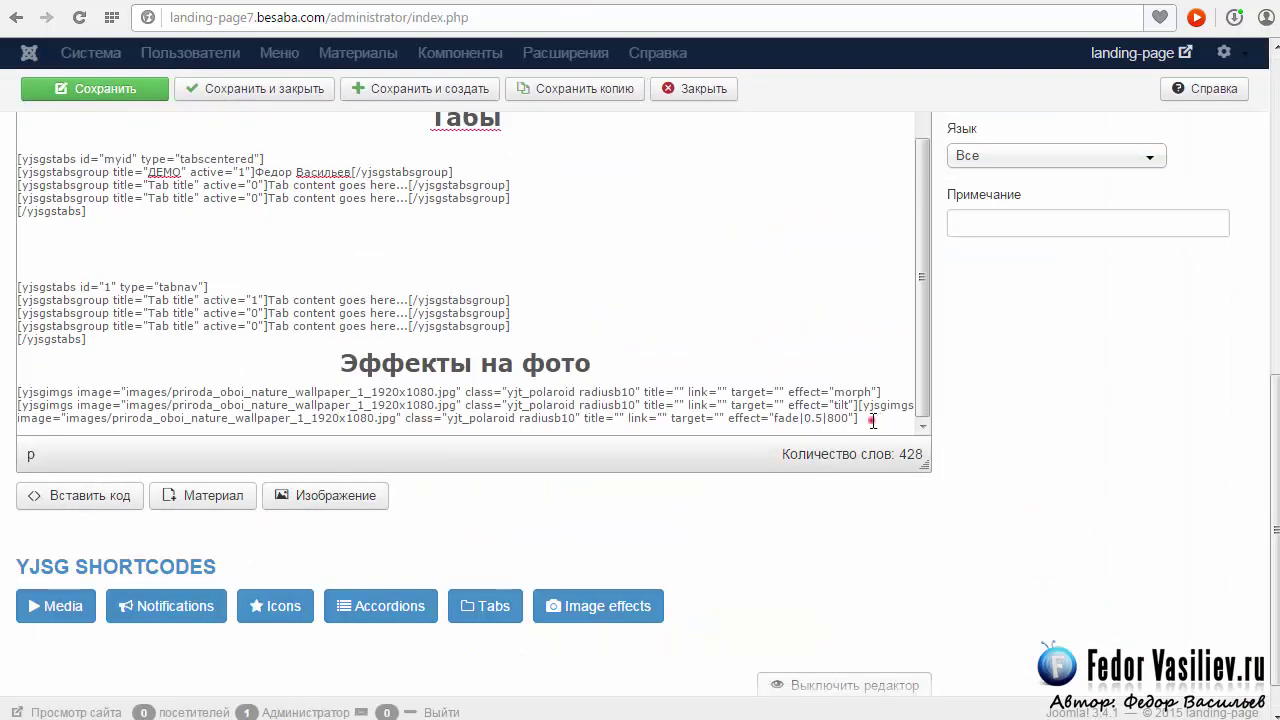
- Back in the article editor, change the fade speed in the last image shortcode to 1000 and save the article
left_click_drag(872, 421, 194, 421)
left_click(570, 418)
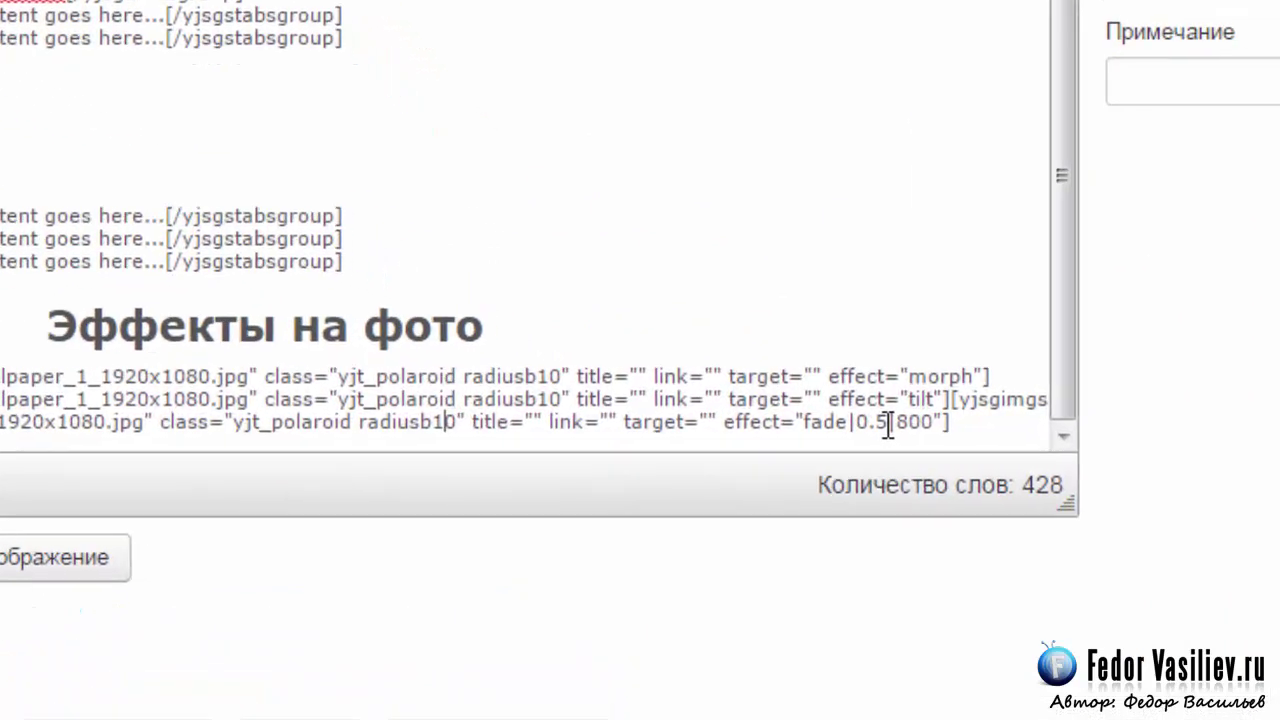
double_click(884, 423)
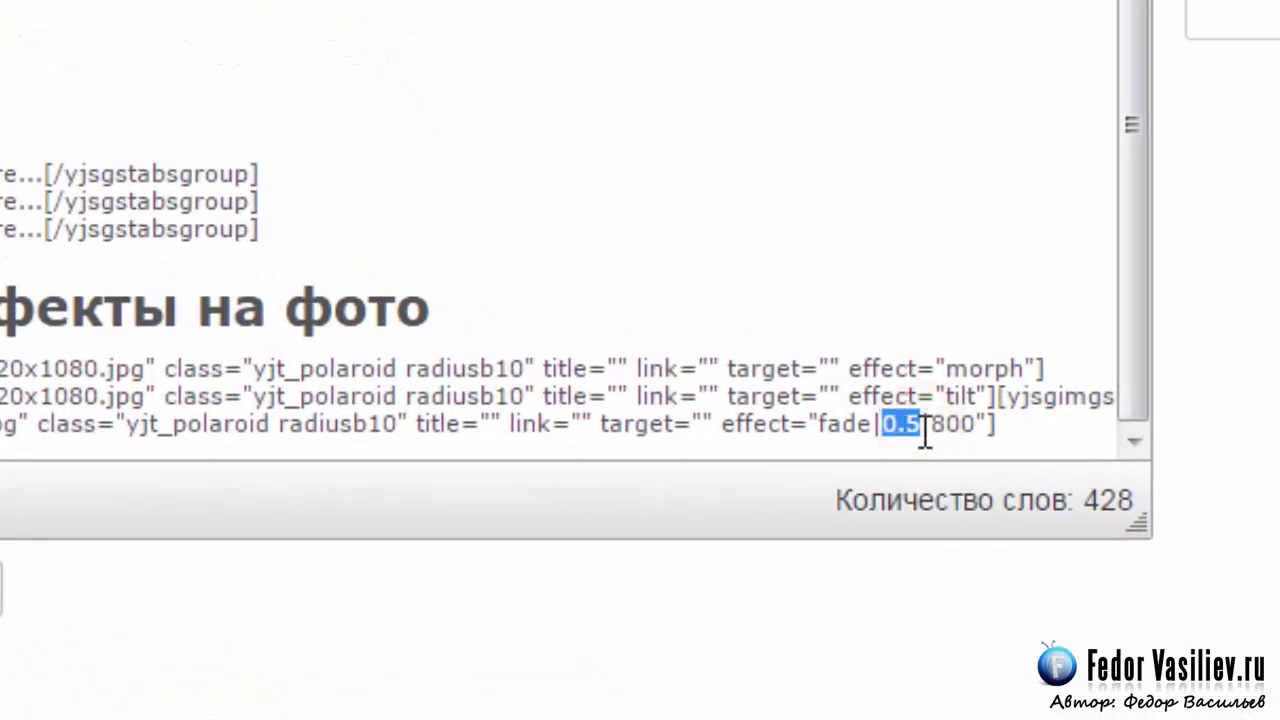
left_click_drag(976, 423, 944, 425)
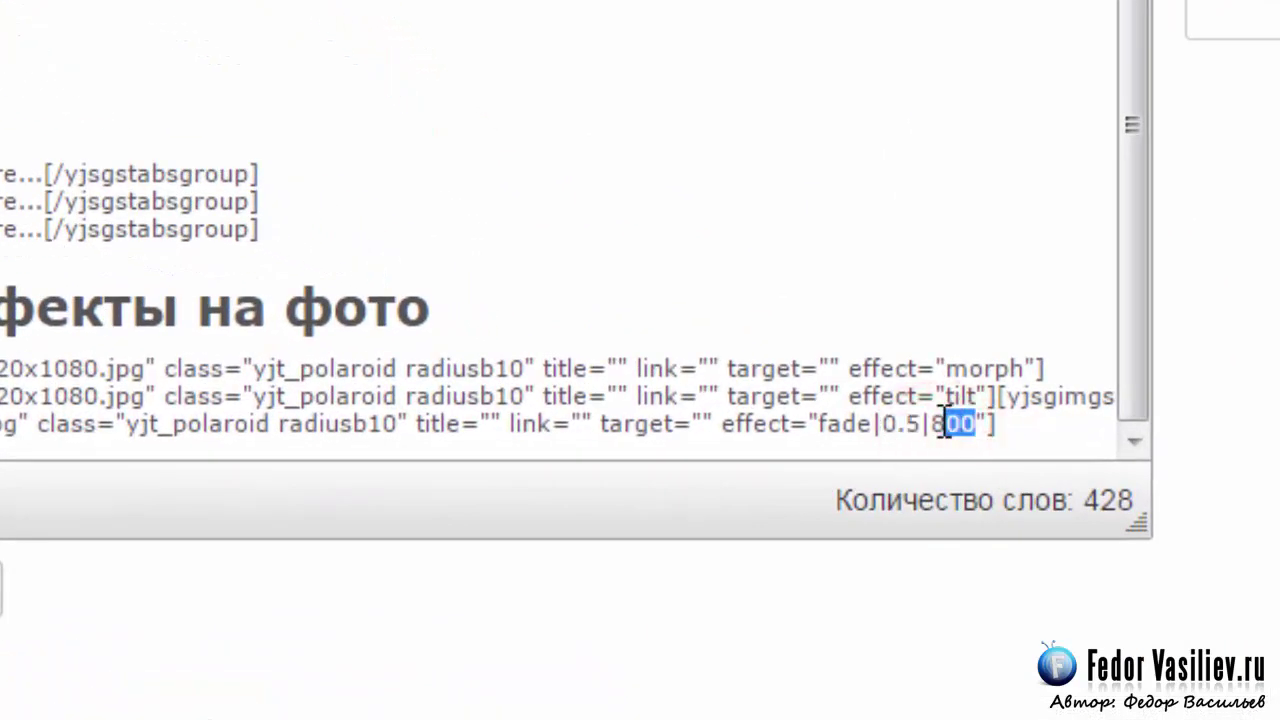
left_click(901, 423)
left_click(933, 423)
left_click_drag(931, 423, 942, 425)
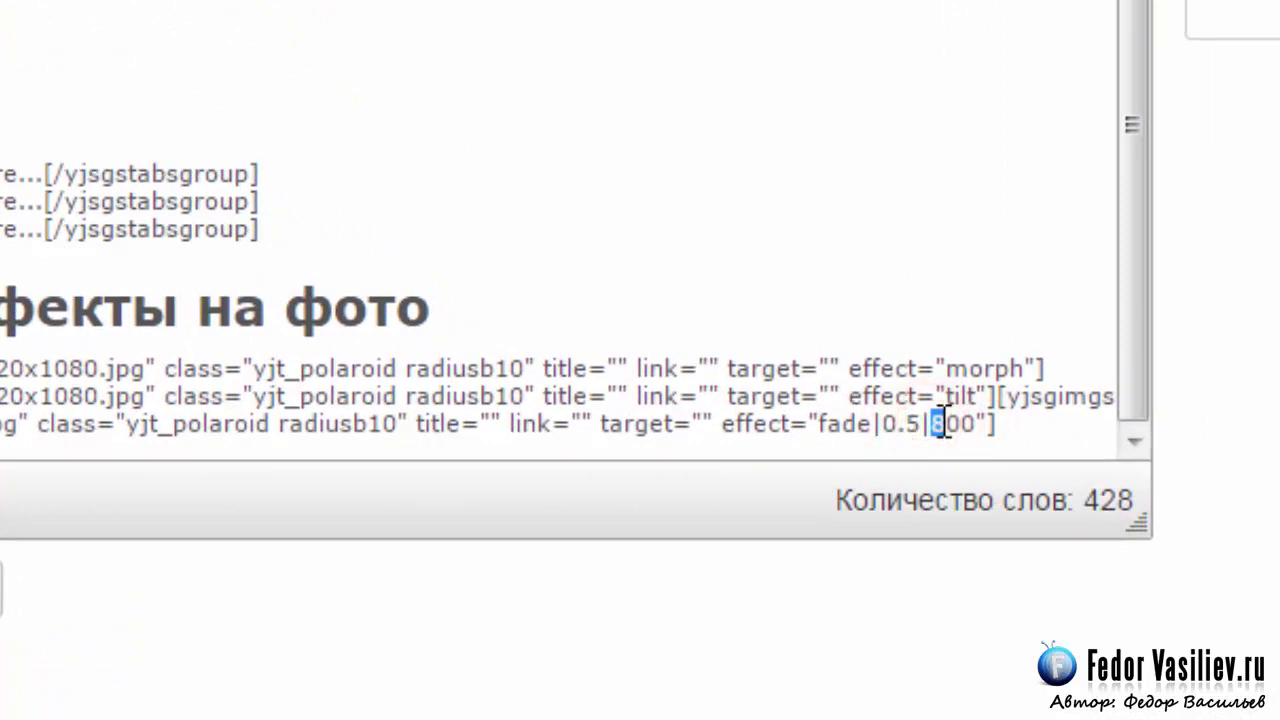
type("1")
type("0x1080.jp")
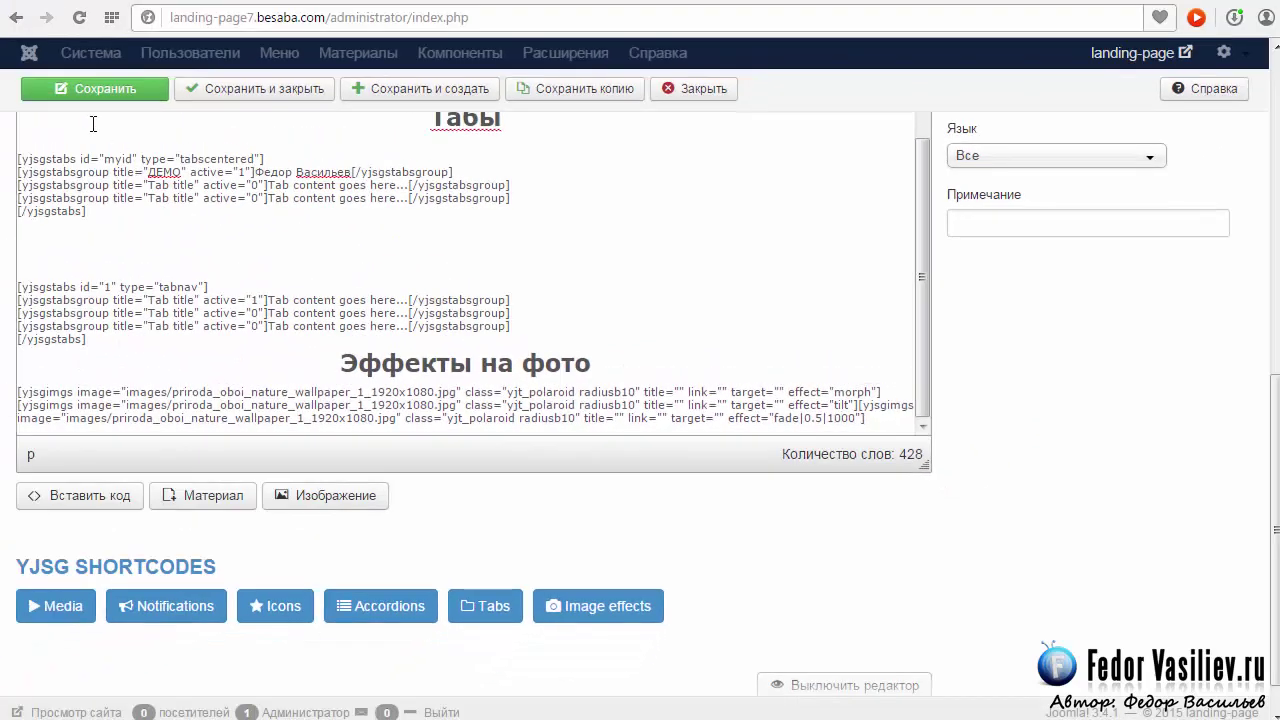
left_click(103, 90)
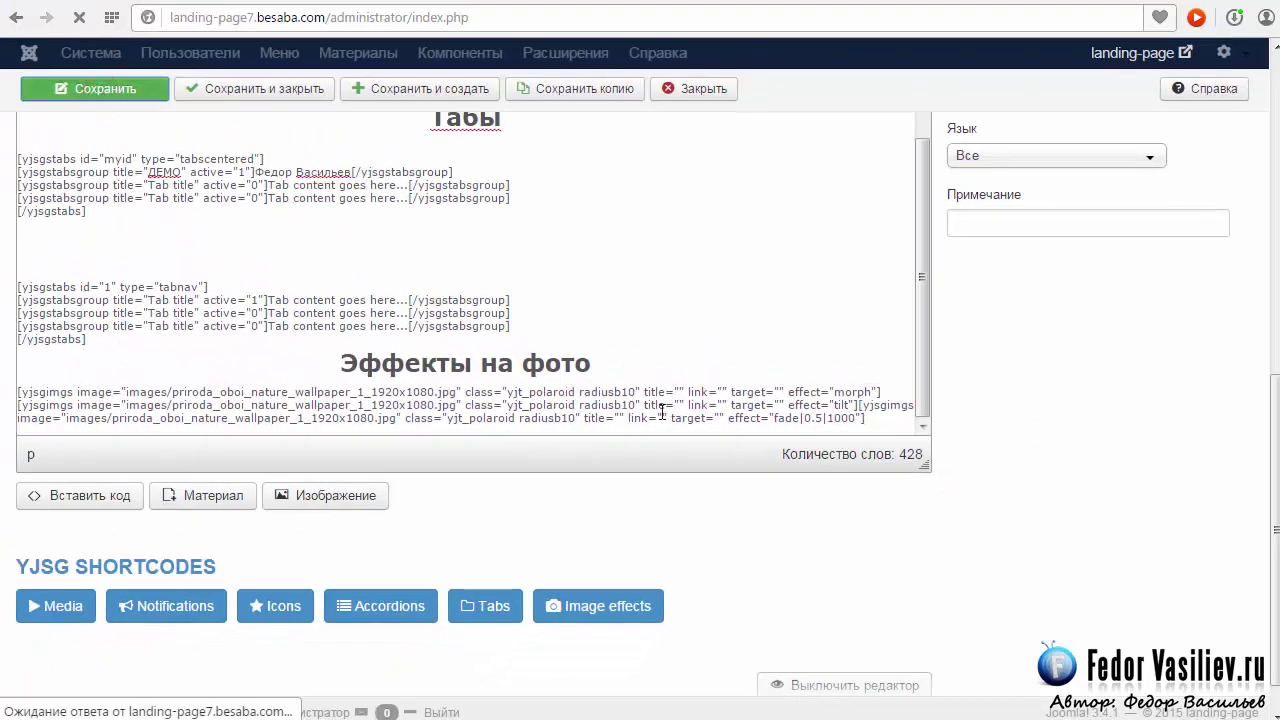
- Reload the published page and check the fade effect on the last photo
scroll(459, 551, "down", 10)
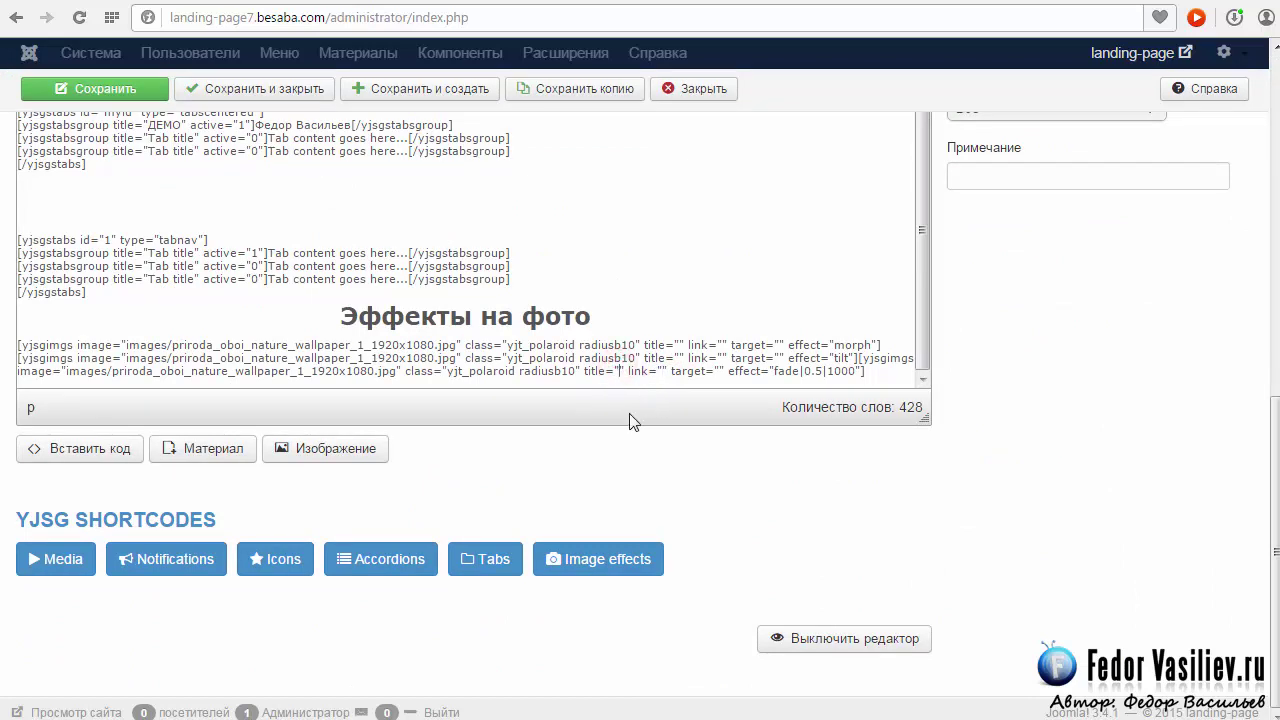
left_click(653, 3)
left_click(79, 17)
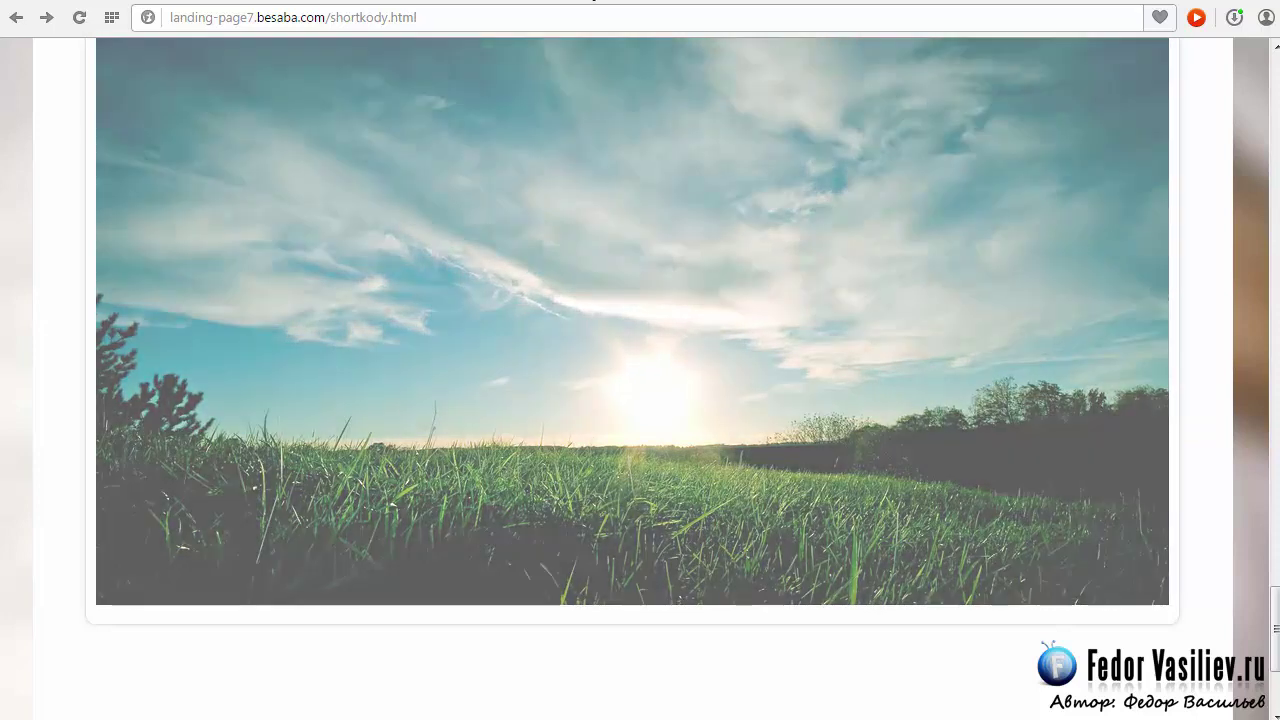
- Set the fade opacity in the last image shortcode to 0.9, save the module and preview the last photo on the reloaded published page
key("ctrl+Tab")
double_click(816, 371)
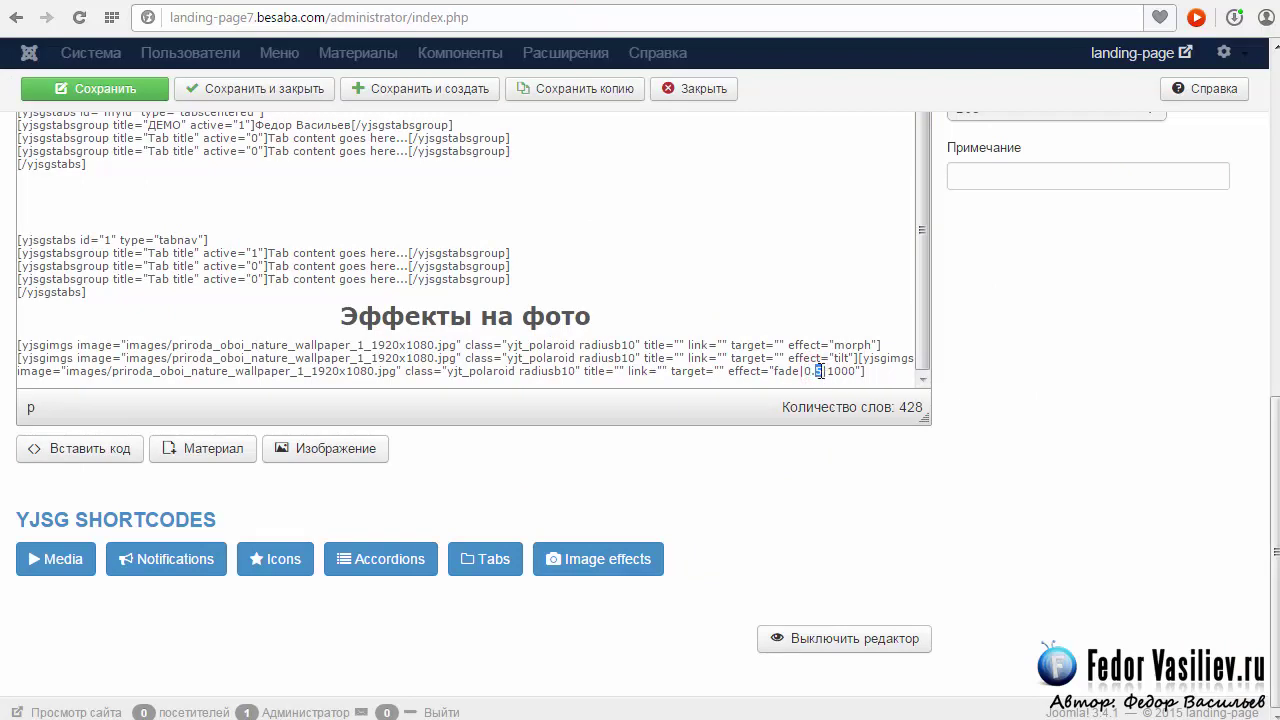
type("9")
double_click(818, 370)
left_click(815, 371)
left_click_drag(817, 371, 808, 372)
left_click(44, 92)
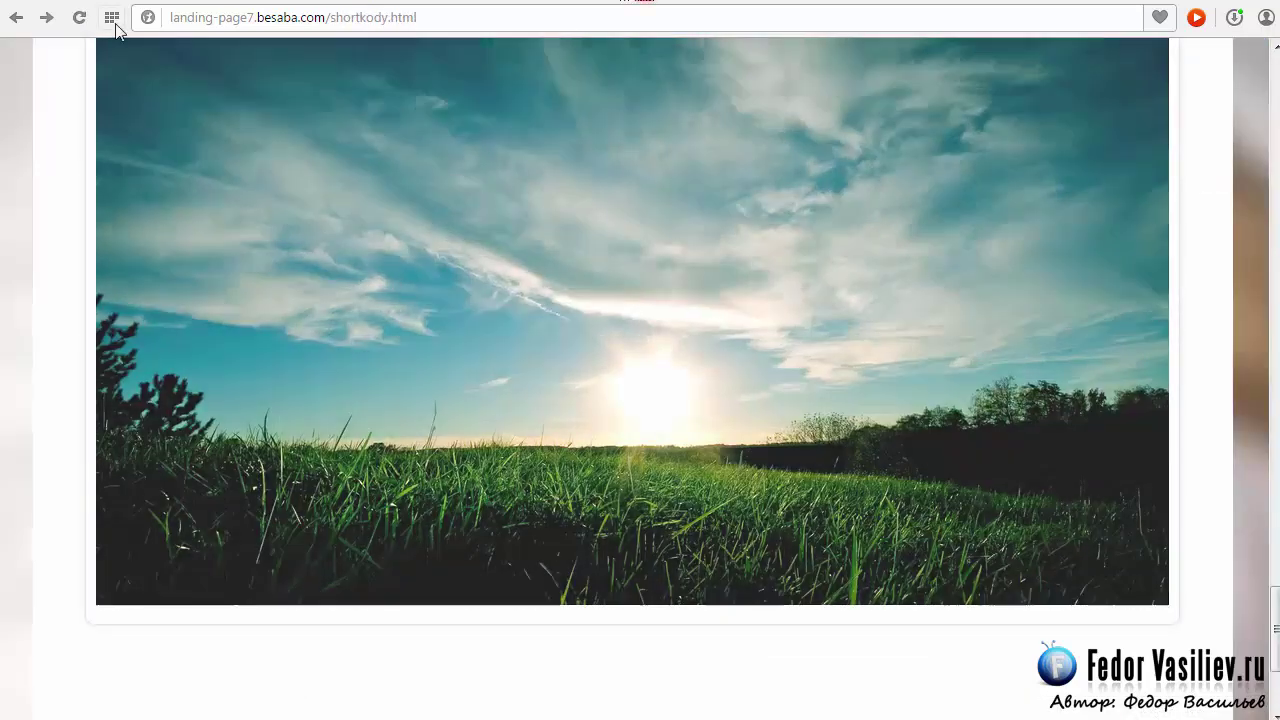
left_click(79, 19)
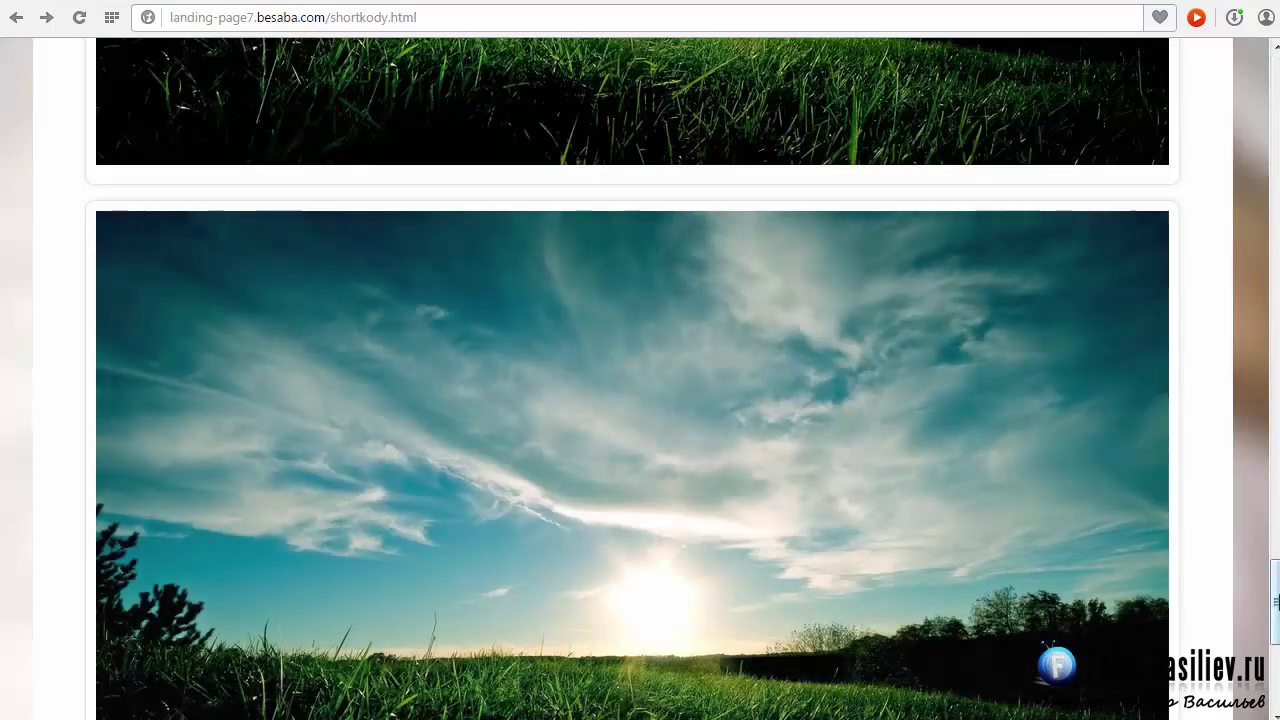
scroll(1276, 600, "down", 2)
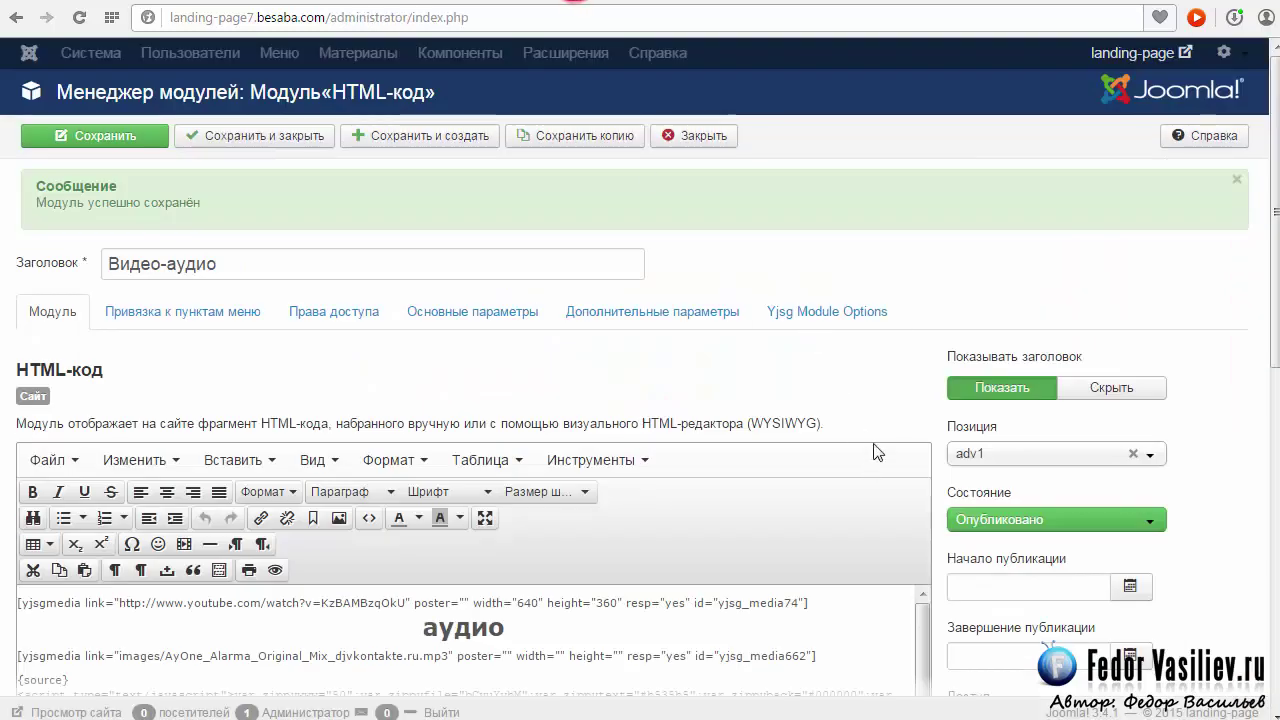
- In the module editor, change the fade opacity in the last image shortcode to 0.2 and save the module
scroll(908, 383, "down", 3)
scroll(908, 383, "down", 10)
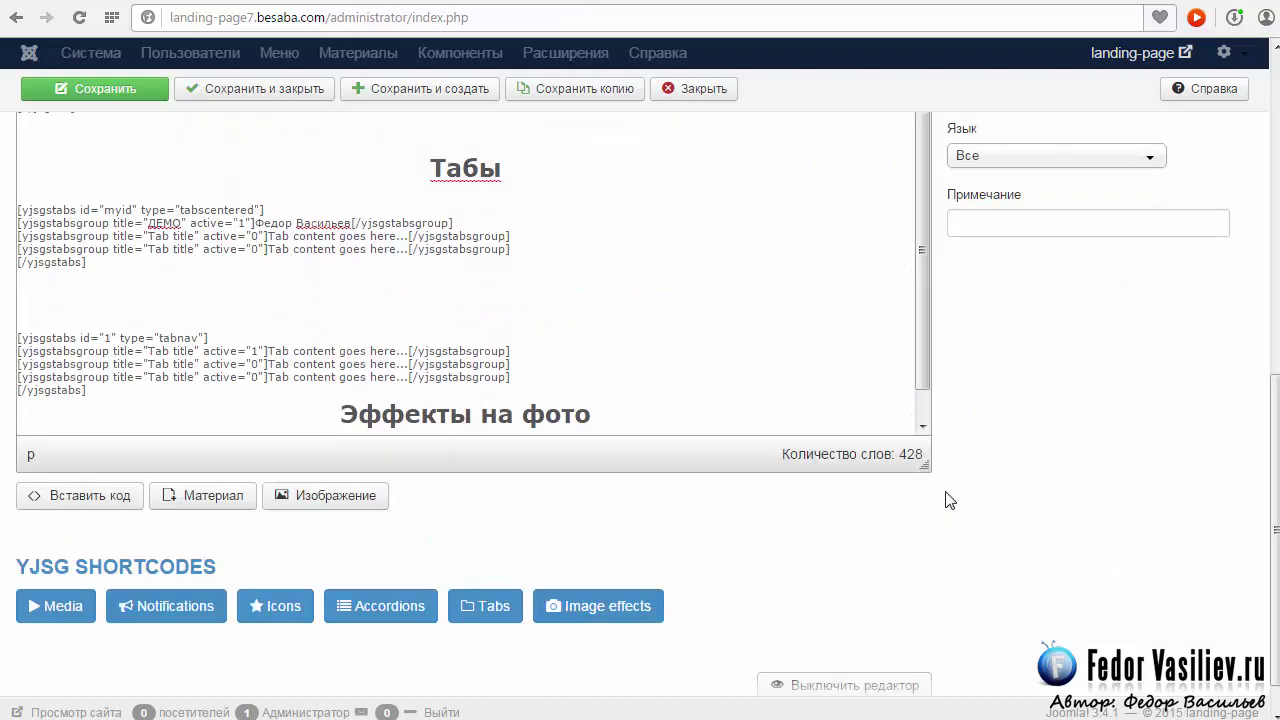
scroll(855, 375, "down", 3)
scroll(1075, 461, "up", 2)
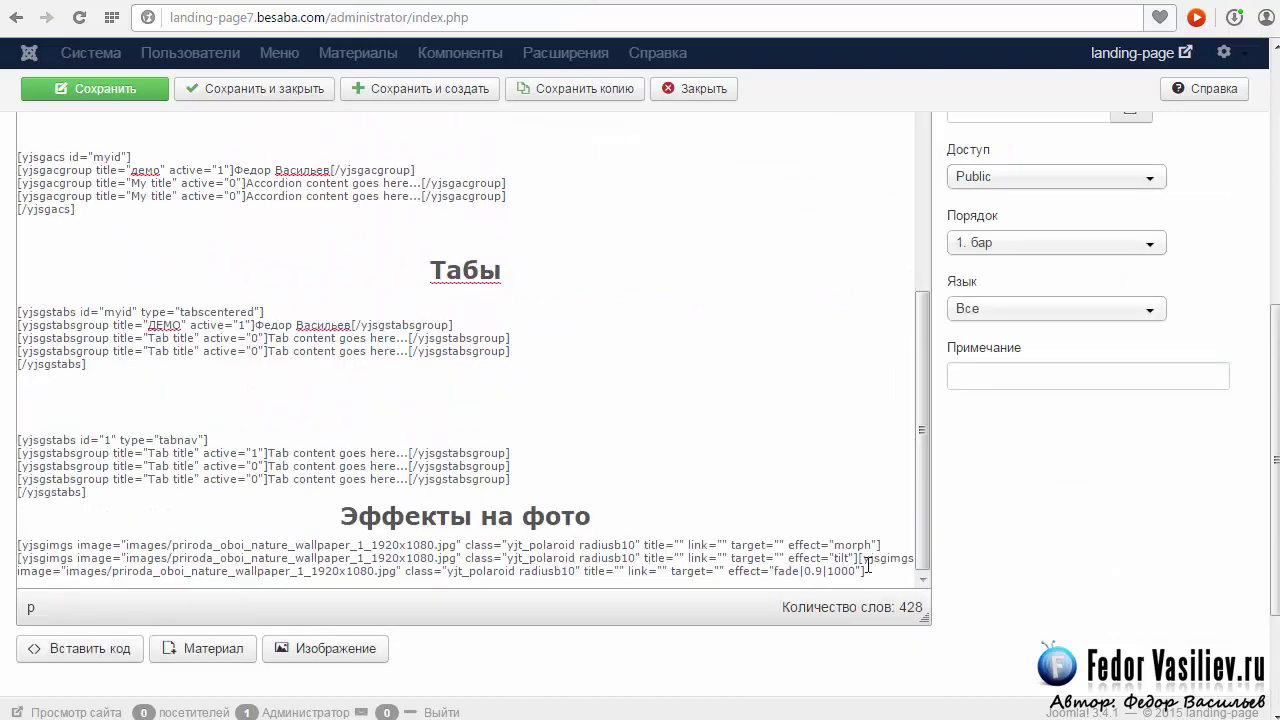
double_click(814, 577)
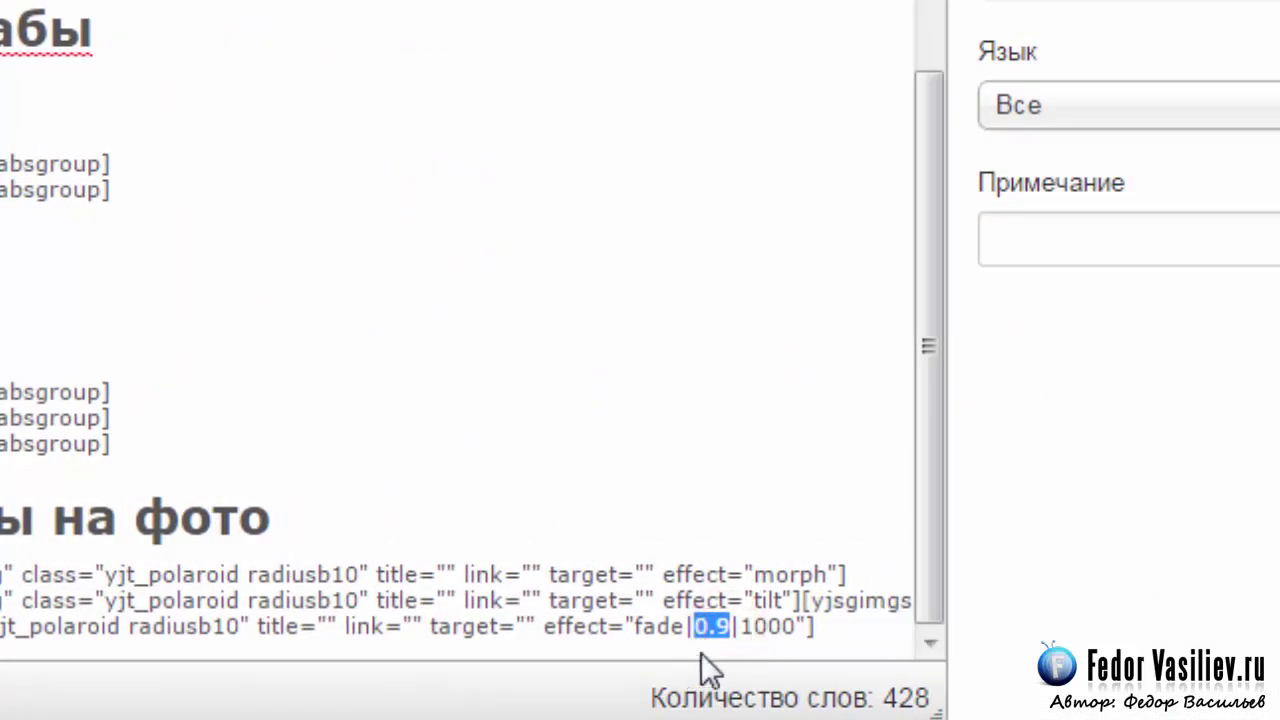
left_click(711, 624)
left_click(727, 627)
left_click_drag(727, 627, 717, 627)
type("20x1080.jpg\" class=\"y")
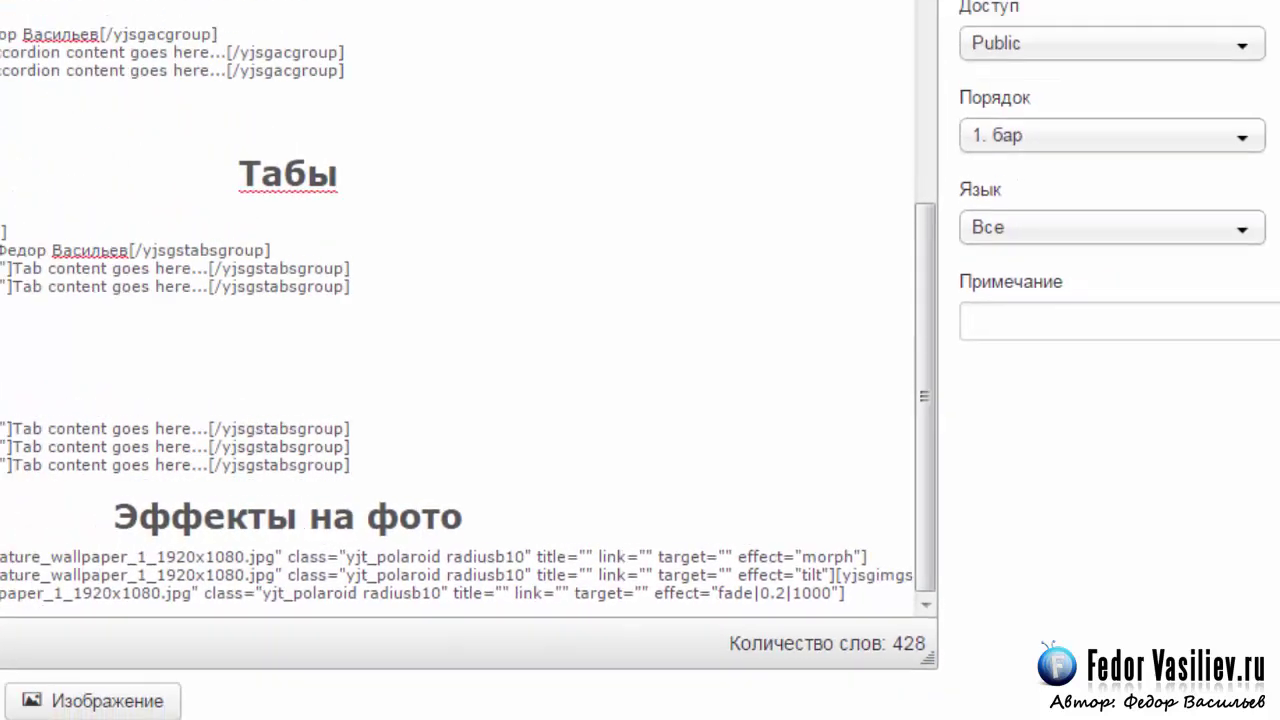
left_click(66, 84)
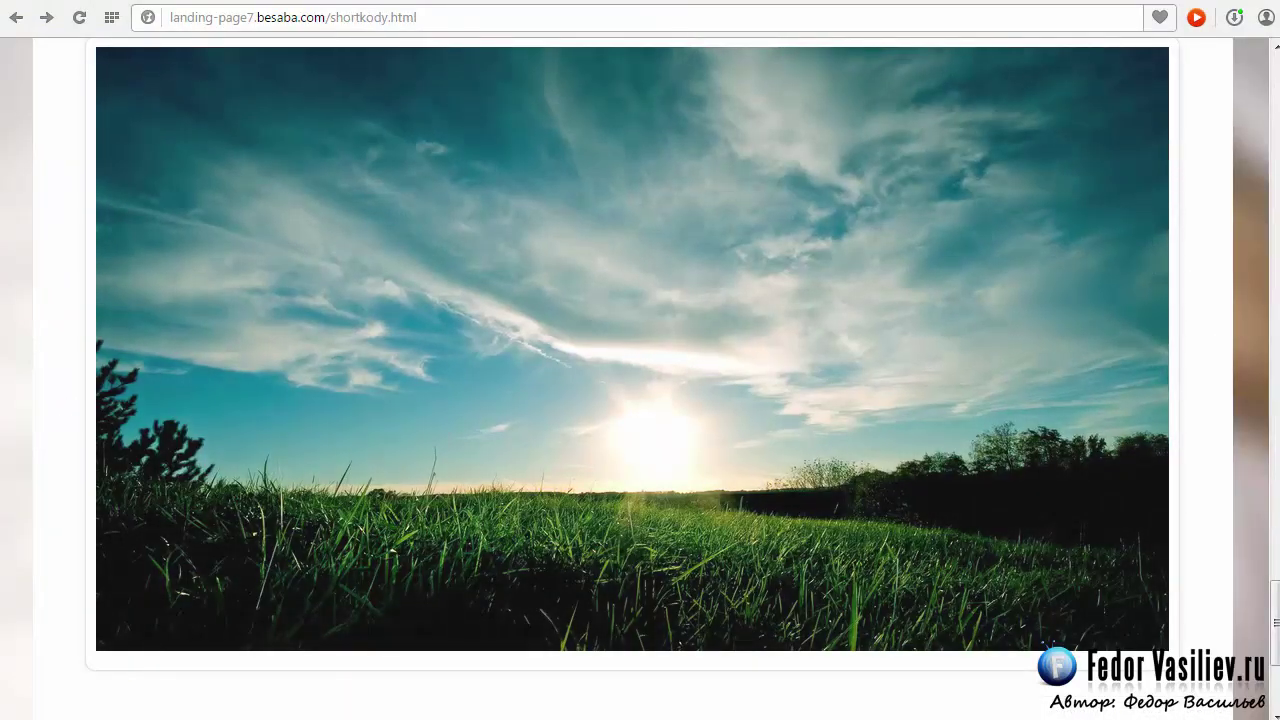
- Examine the hover effects of the photos under the Эффекты на фото heading on the published page
scroll(979, 443, "up", 2)
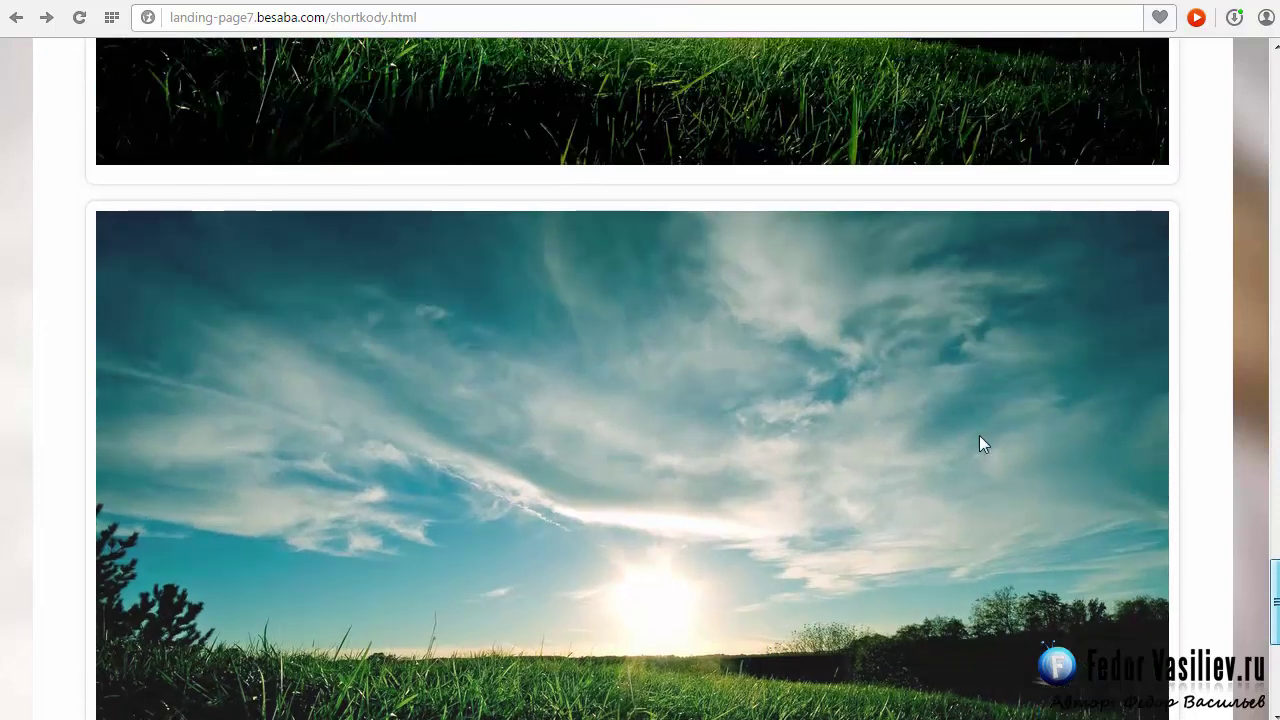
scroll(1270, 600, "down", 3)
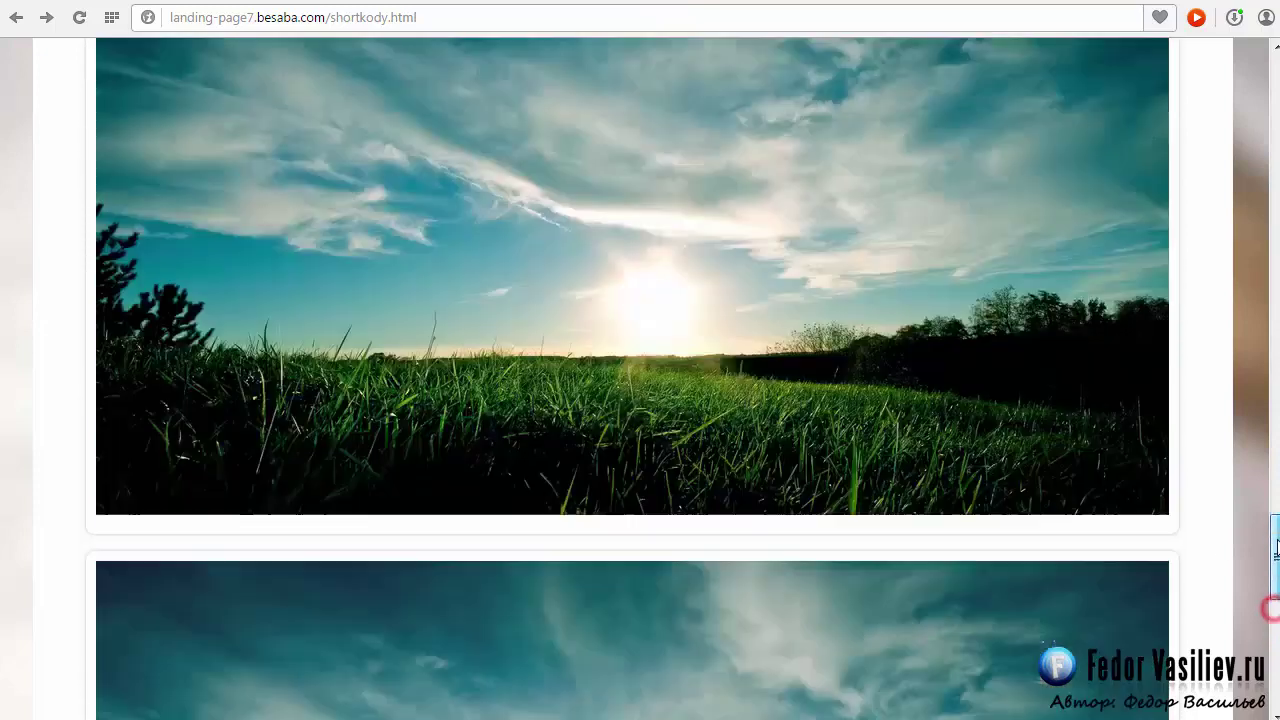
scroll(1276, 545, "up", 2)
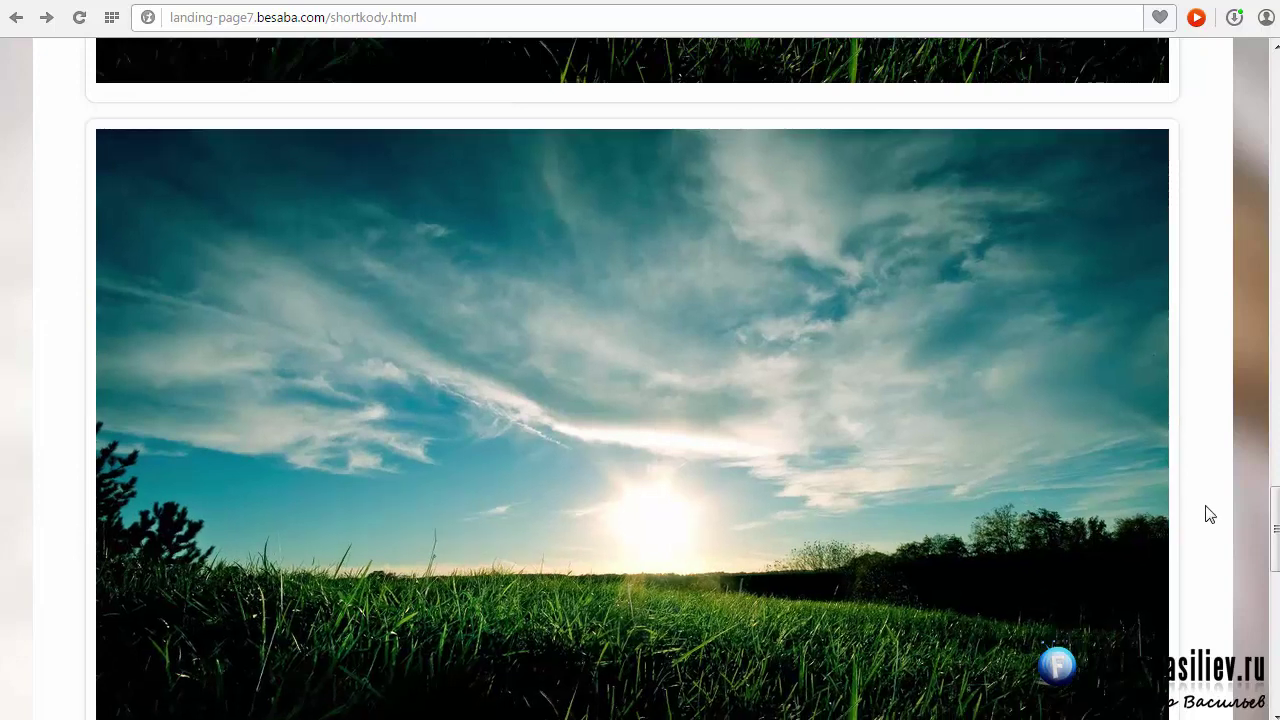
left_click_drag(1262, 532, 966, 436)
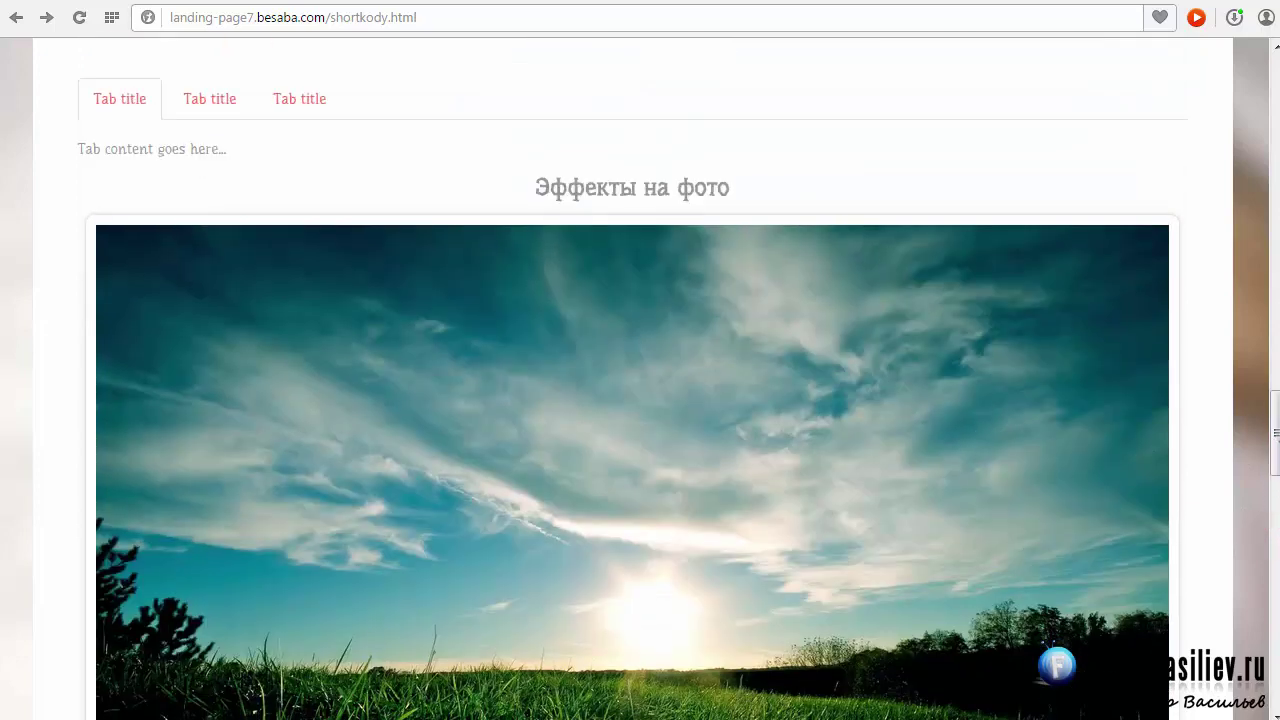
mouse_move(1266, 586)
left_mouse_down()
mouse_move(1270, 560)
mouse_move(1272, 650)
mouse_move(1274, 610)
left_mouse_up()
left_click(79, 17)
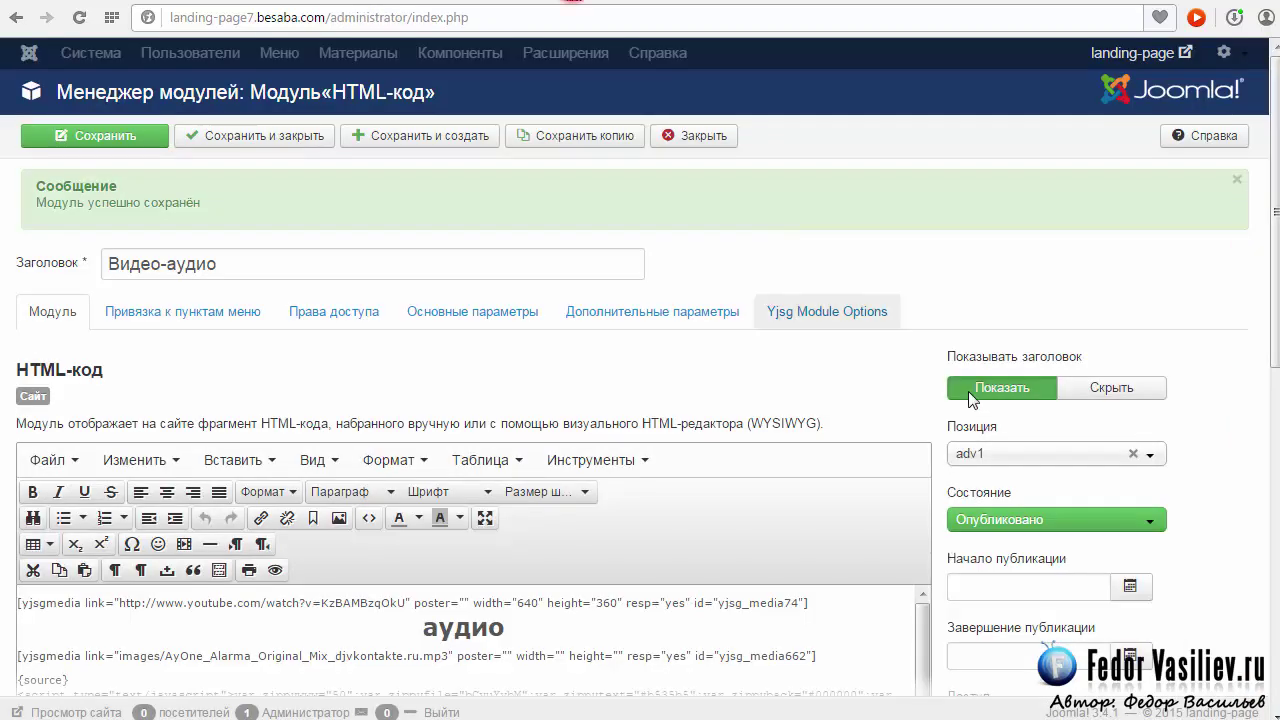
- Back in the module editor, cut the three image shortcodes under the Эффекты на фото heading
scroll(968, 391, "down", 5)
left_click_drag(730, 605, 8, 592)
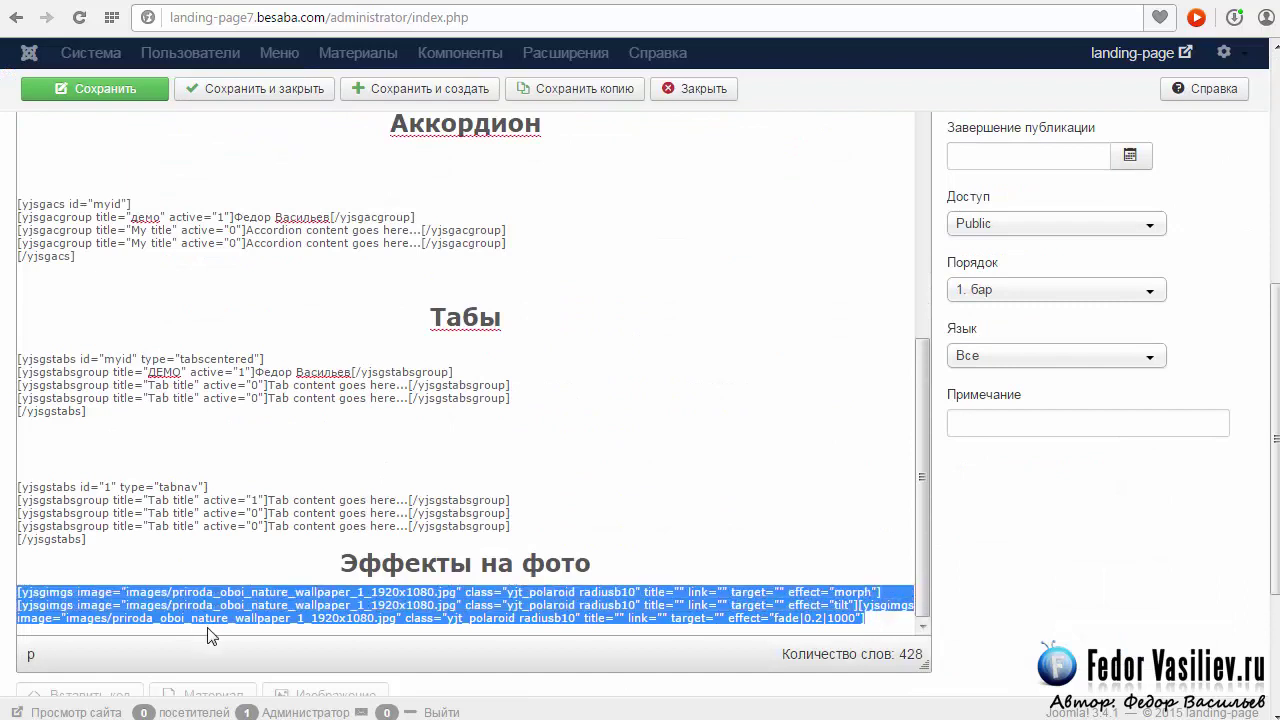
key("ctrl+x")
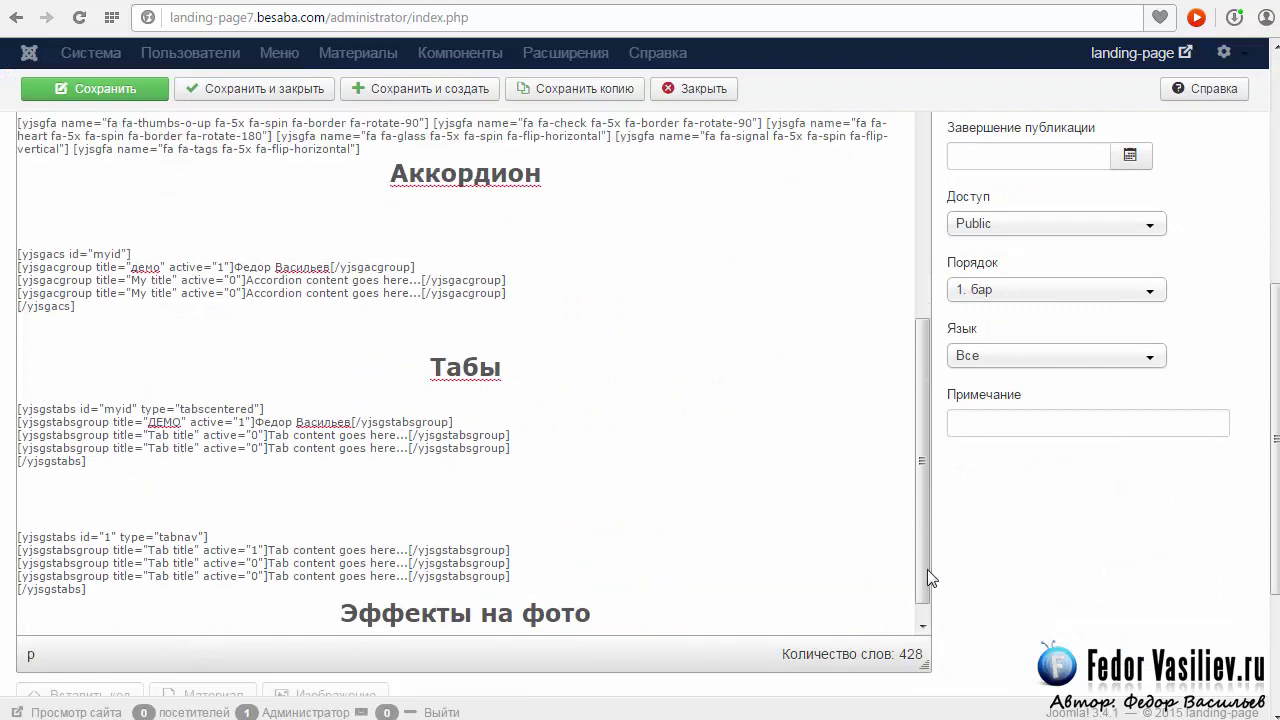
left_click_drag(927, 577, 921, 589)
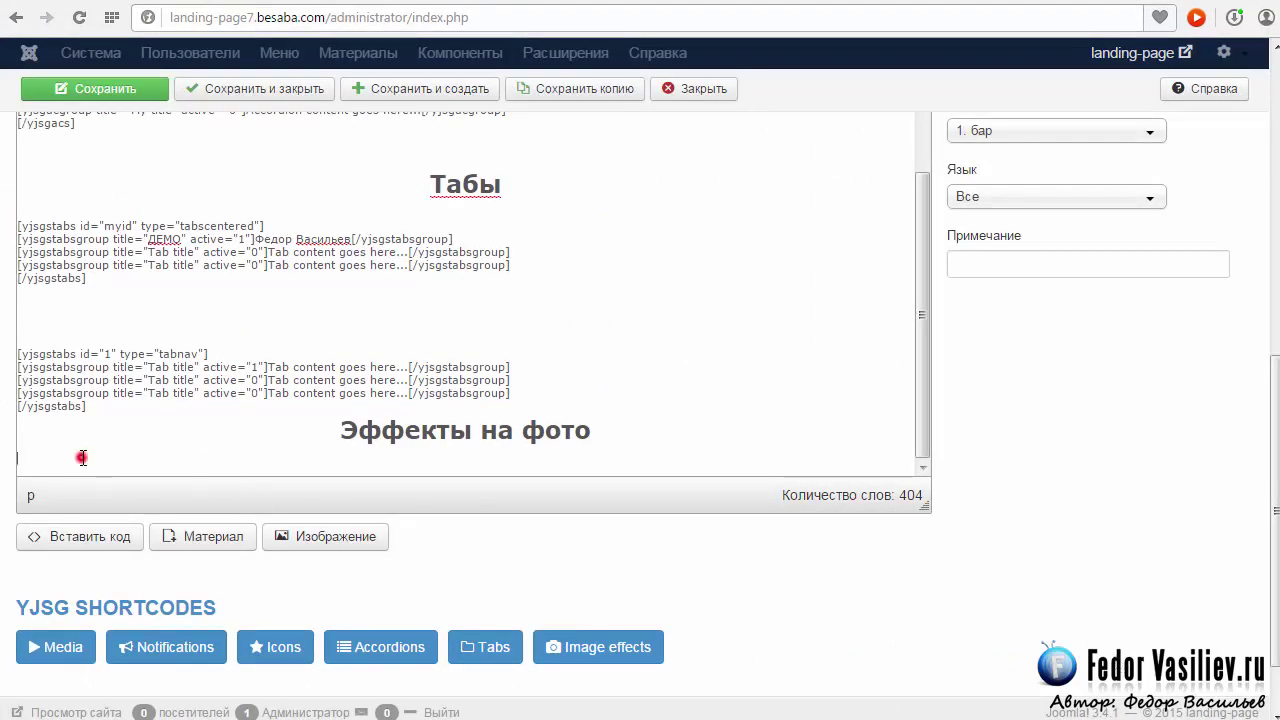
- Start a new image effects shortcode of type Polaroid with Group set to Yes and a 10px radius
left_click(575, 647)
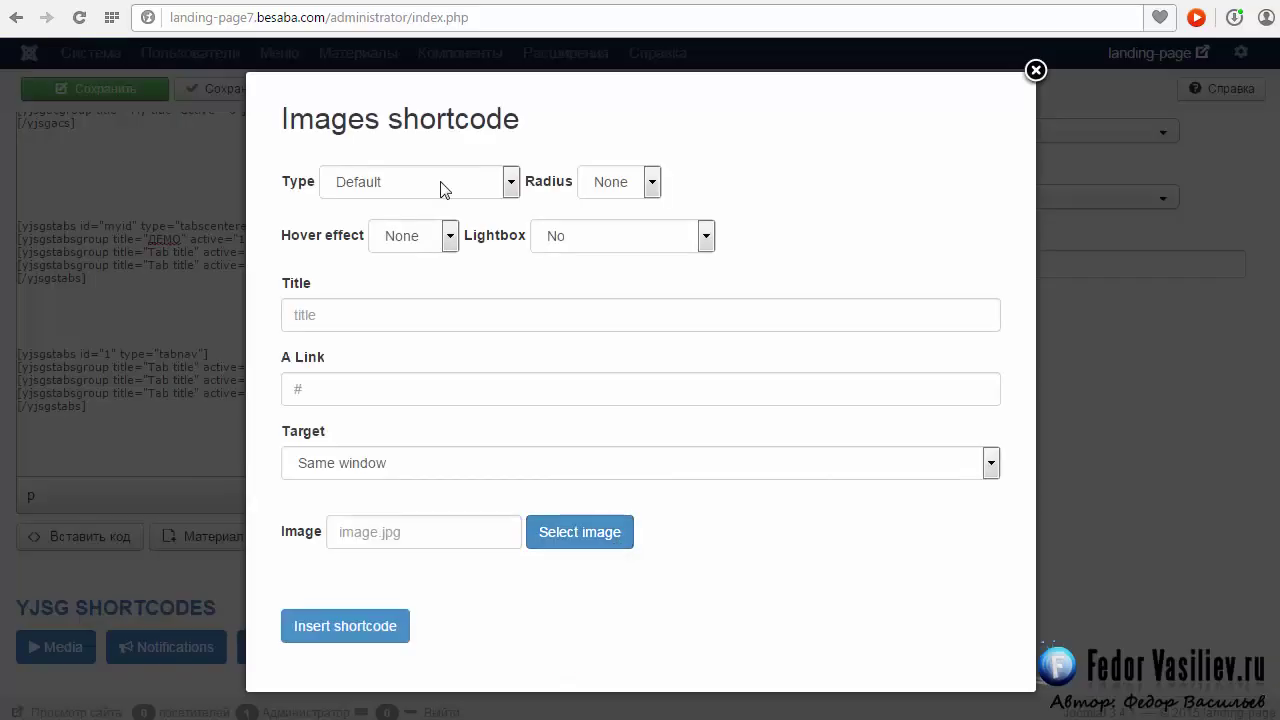
left_click(512, 182)
left_click(487, 224)
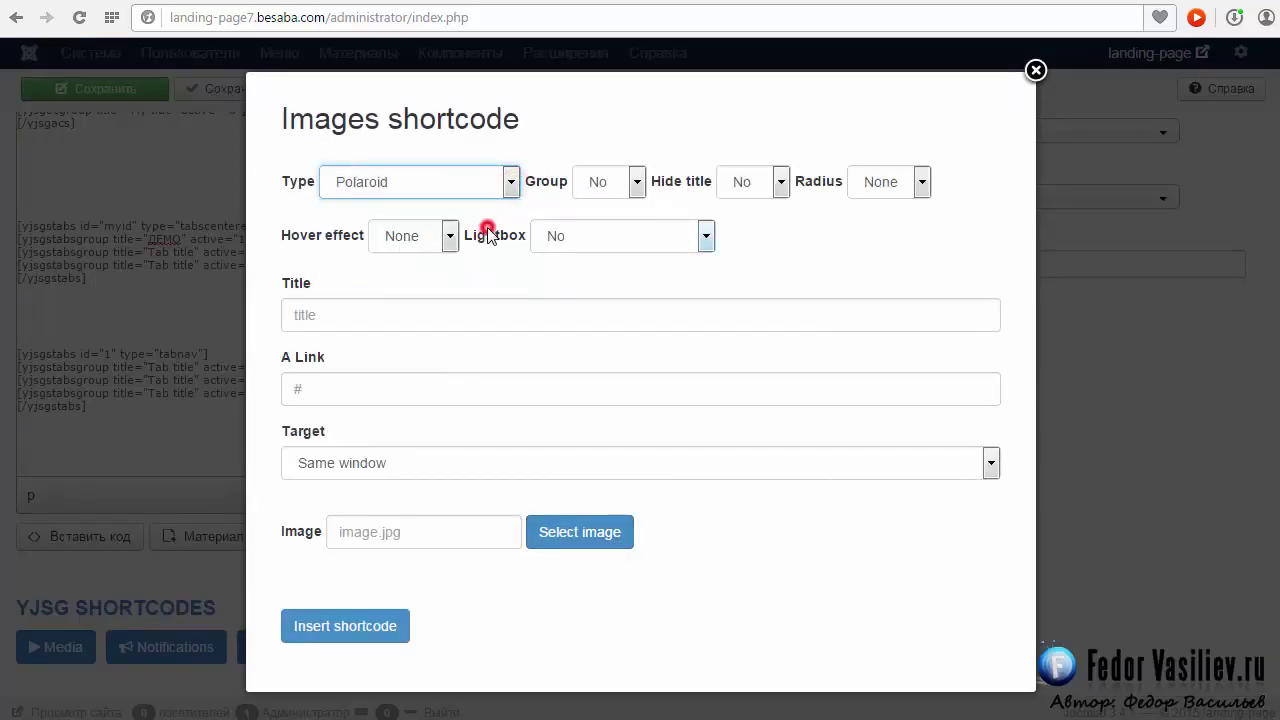
left_click(636, 182)
left_click(600, 219)
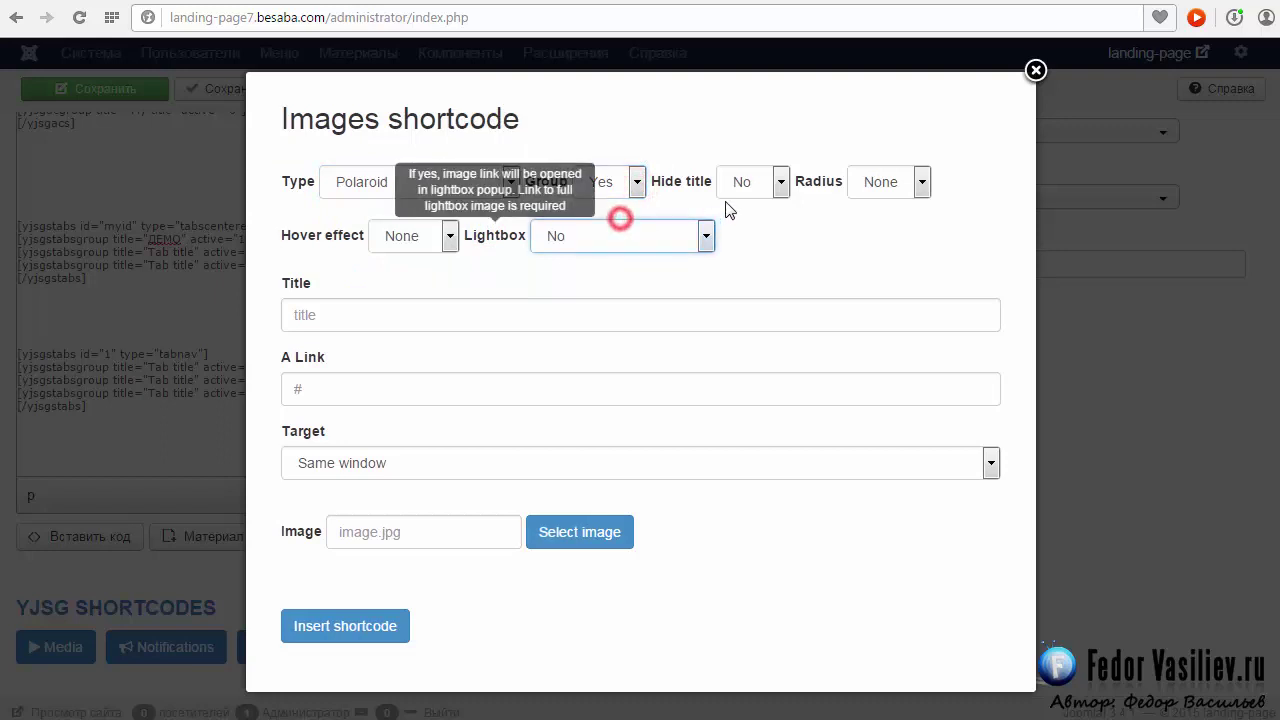
left_click(878, 185)
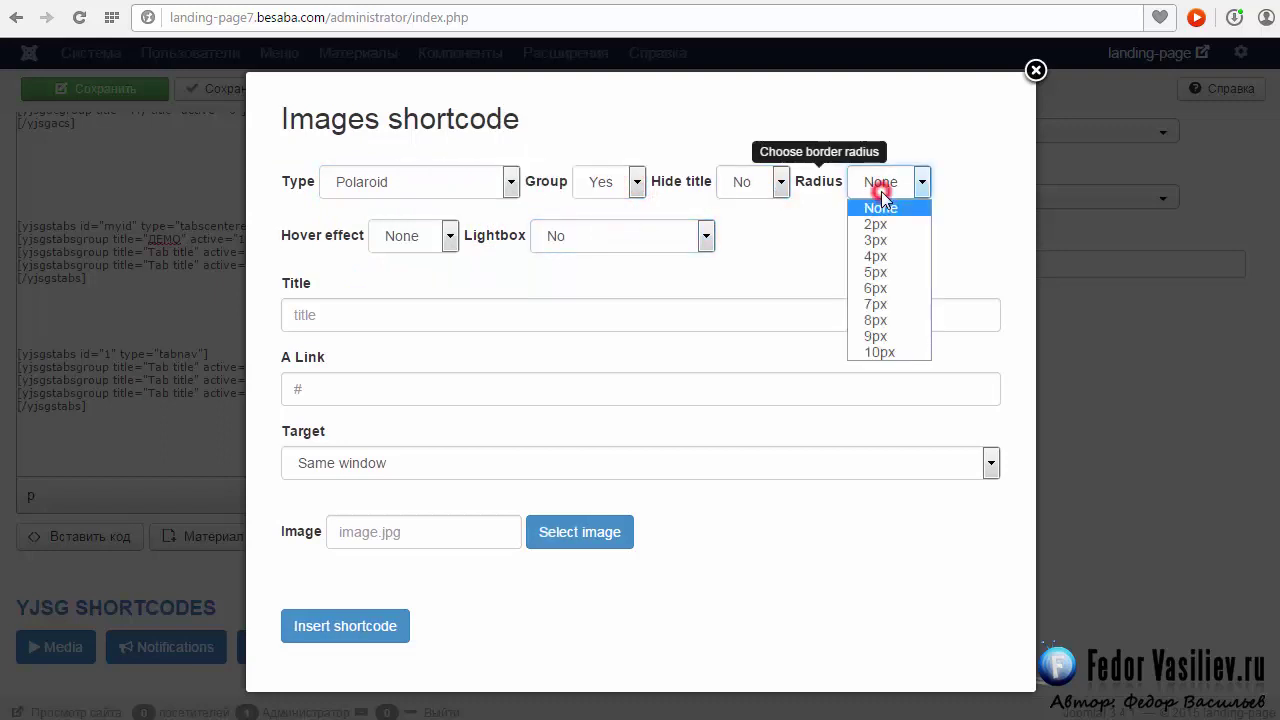
left_click(924, 355)
- Keep the hover effect at None and set the Lightbox option to Single image lightbox
left_click(449, 237)
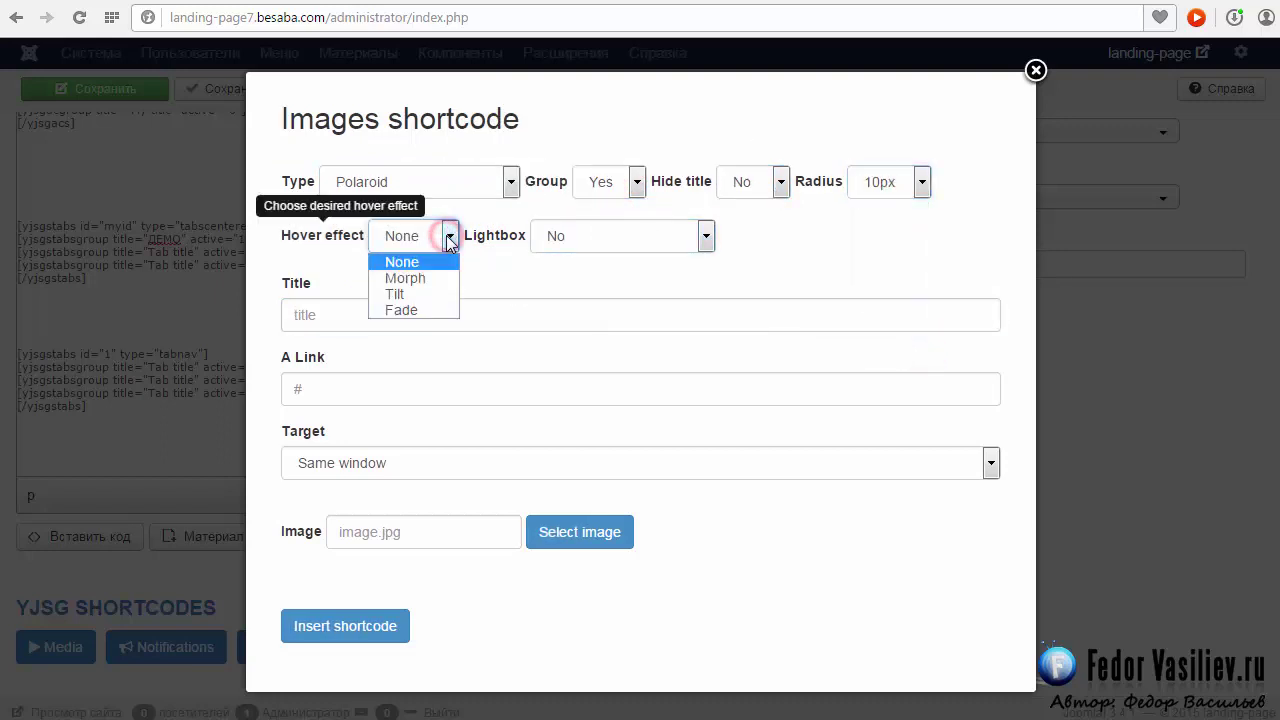
left_click(487, 280)
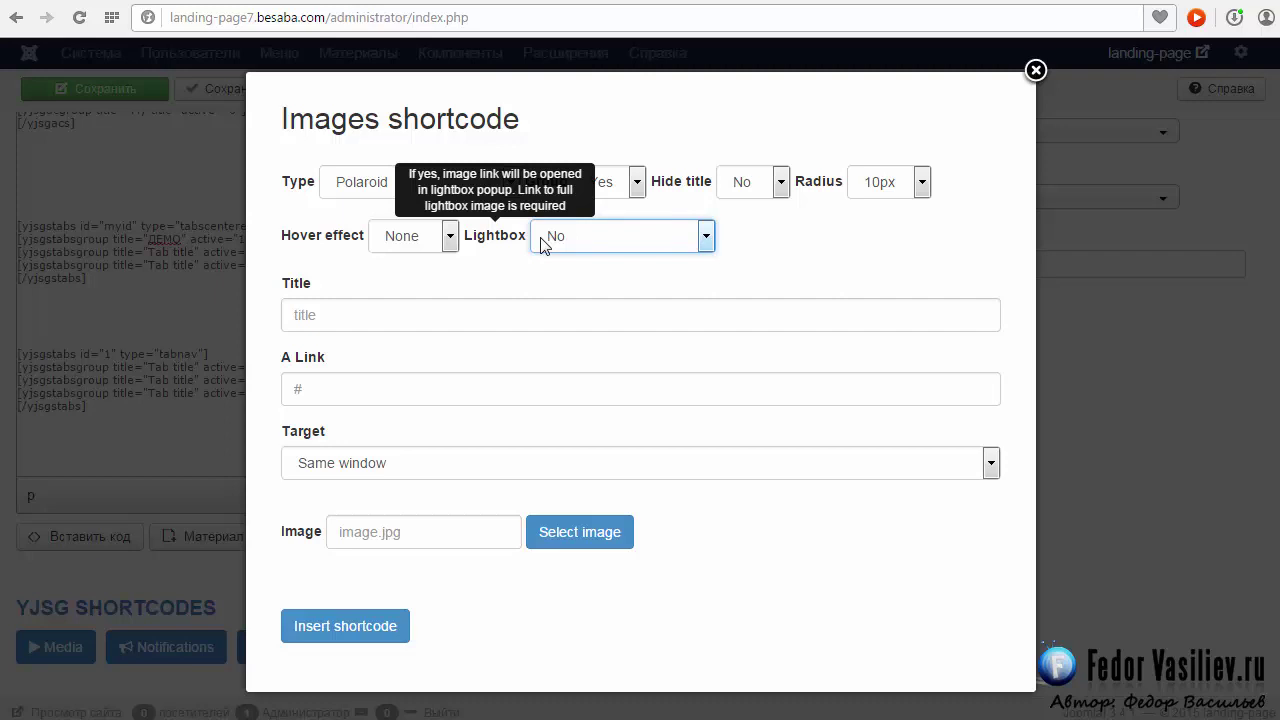
left_click(620, 302)
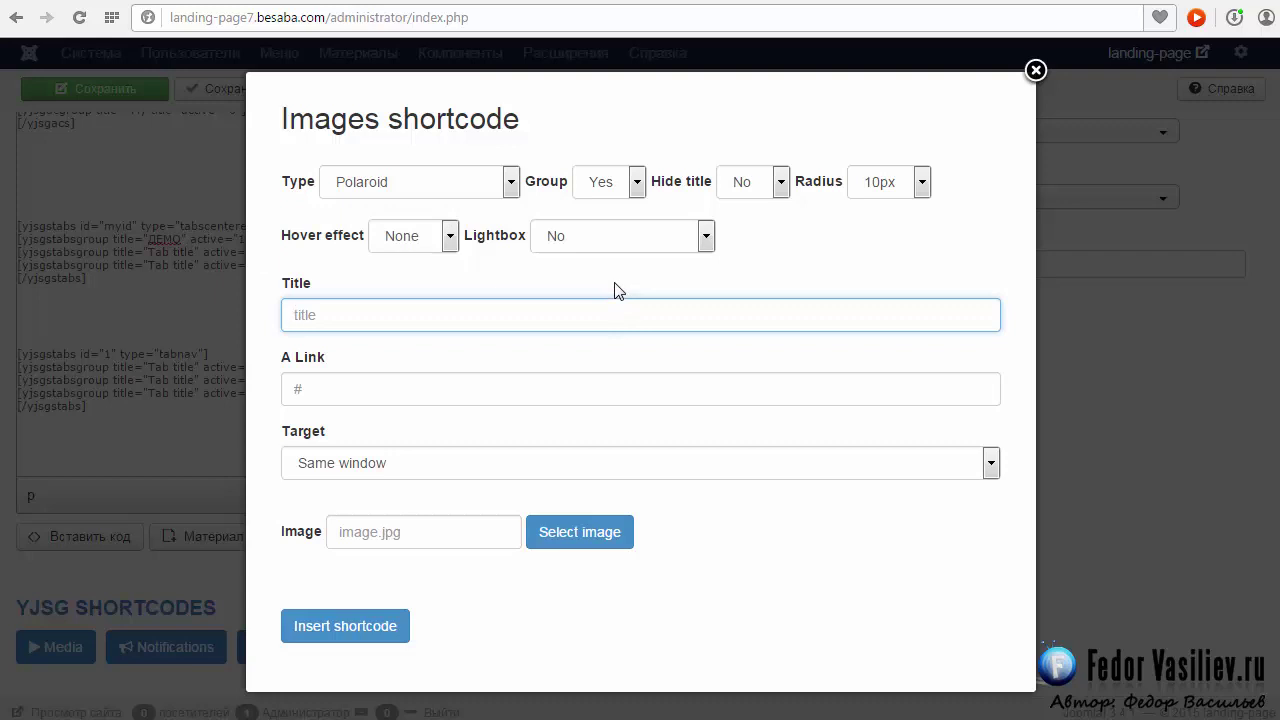
left_click(705, 237)
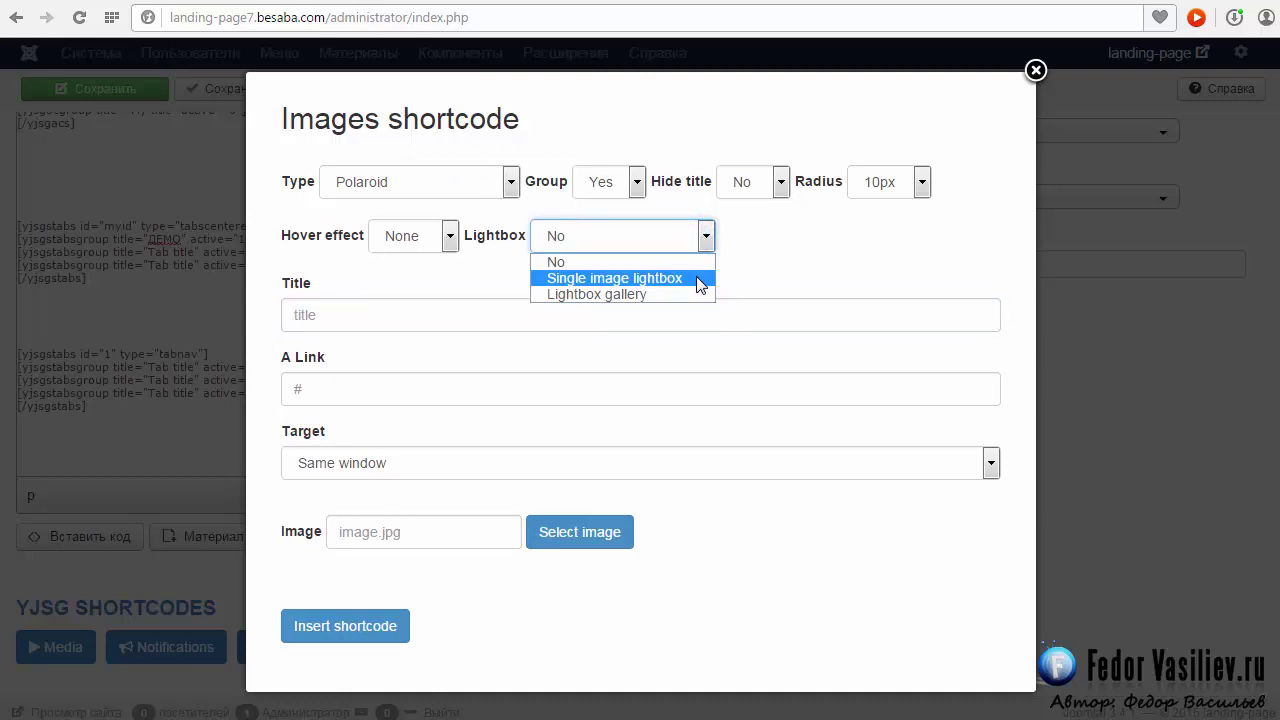
left_click(567, 282)
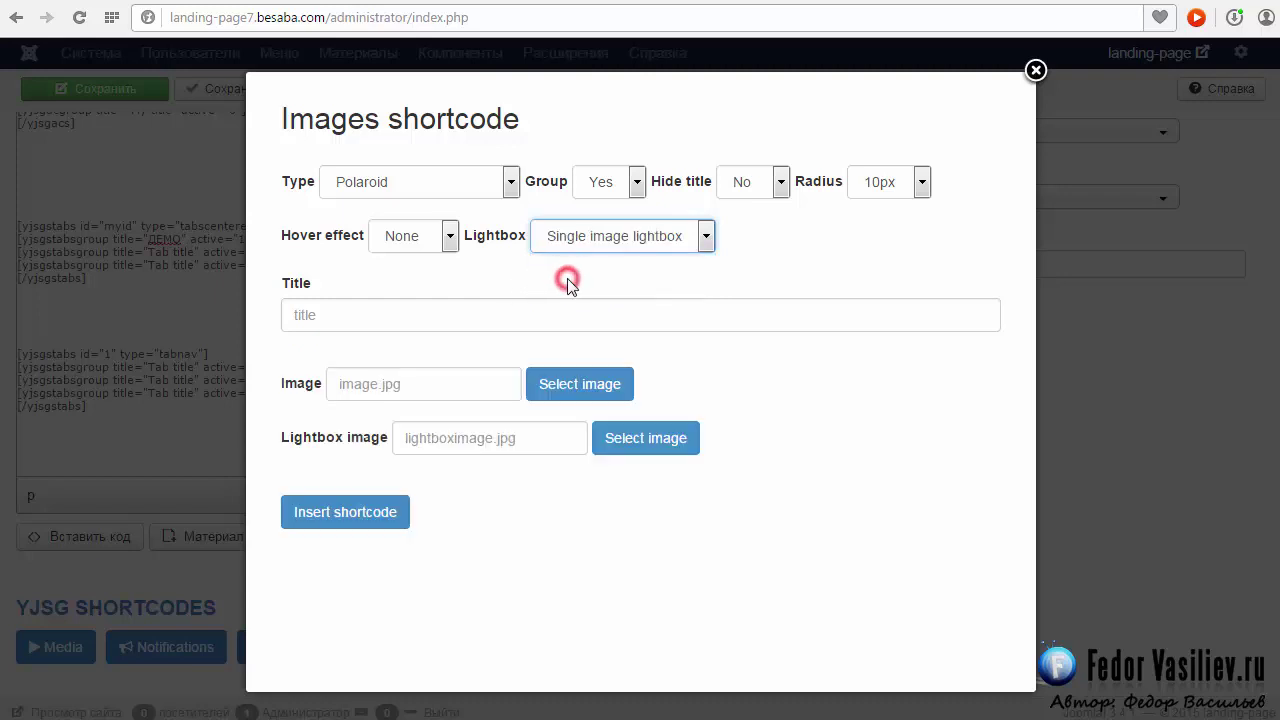
- Examine the hints for the Title, Image and Lightbox image fields of the shortcode
left_click(300, 314)
left_click(341, 283)
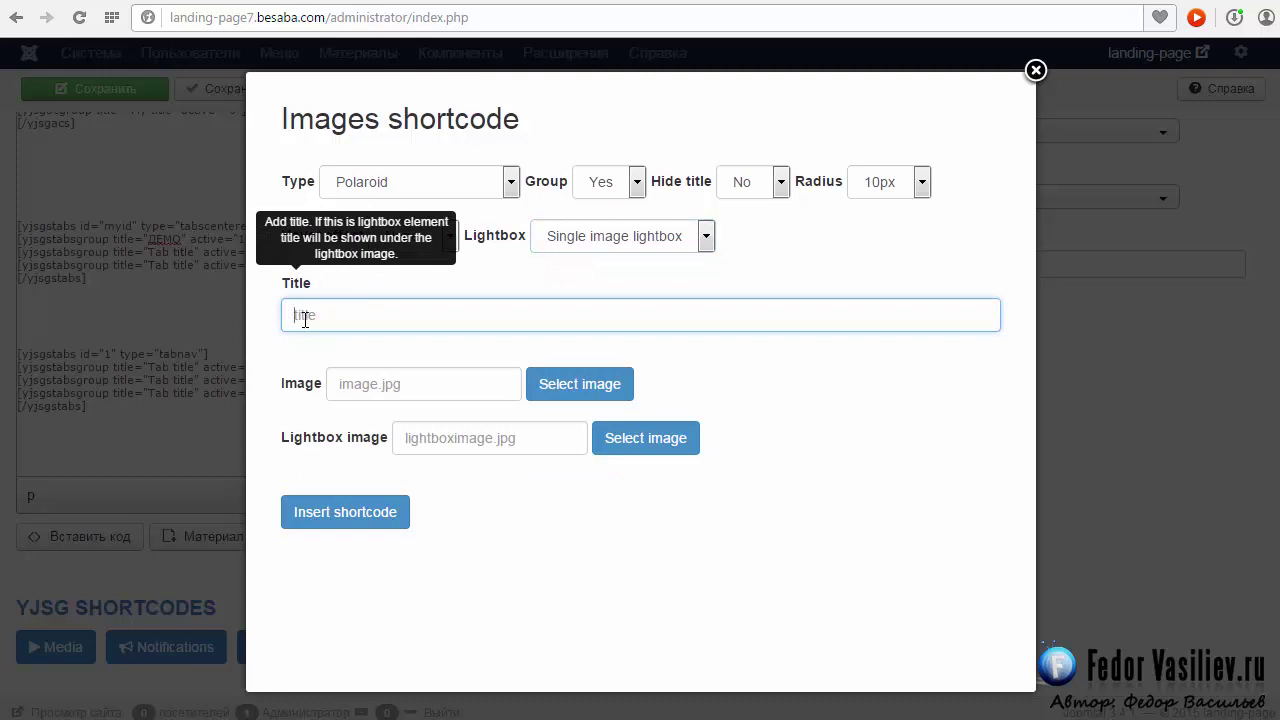
left_click(352, 385)
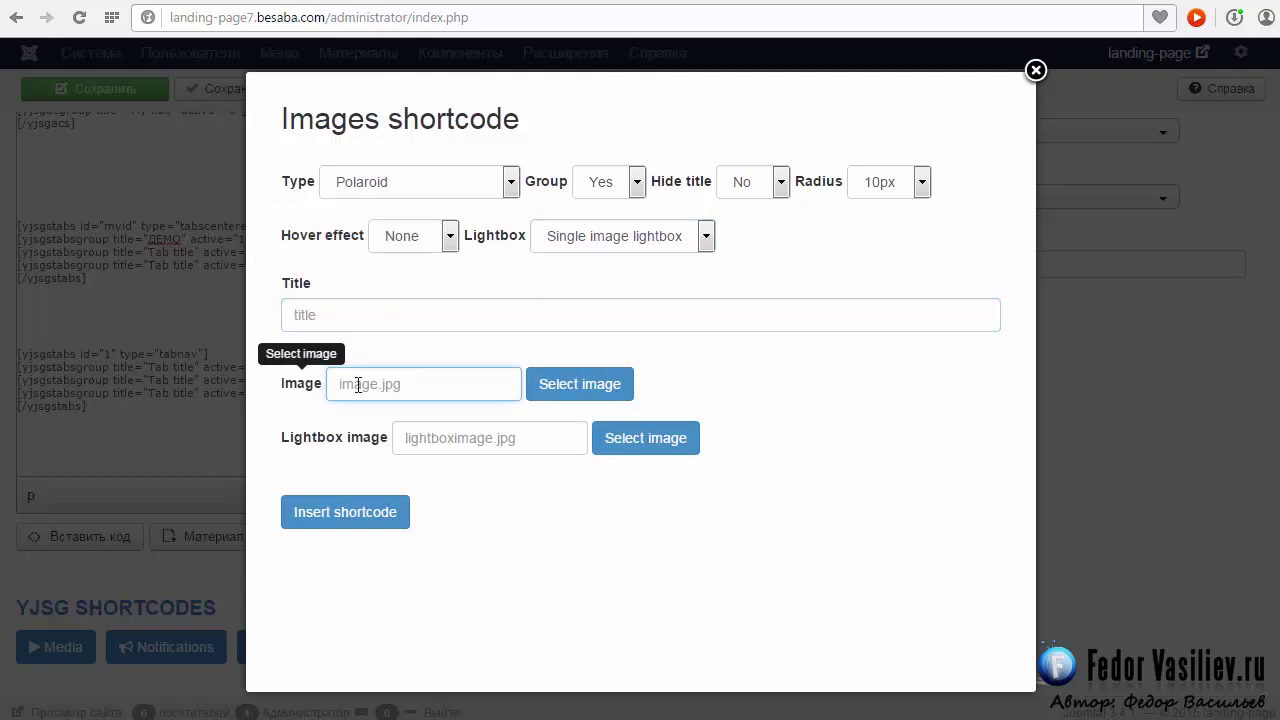
left_click(417, 438)
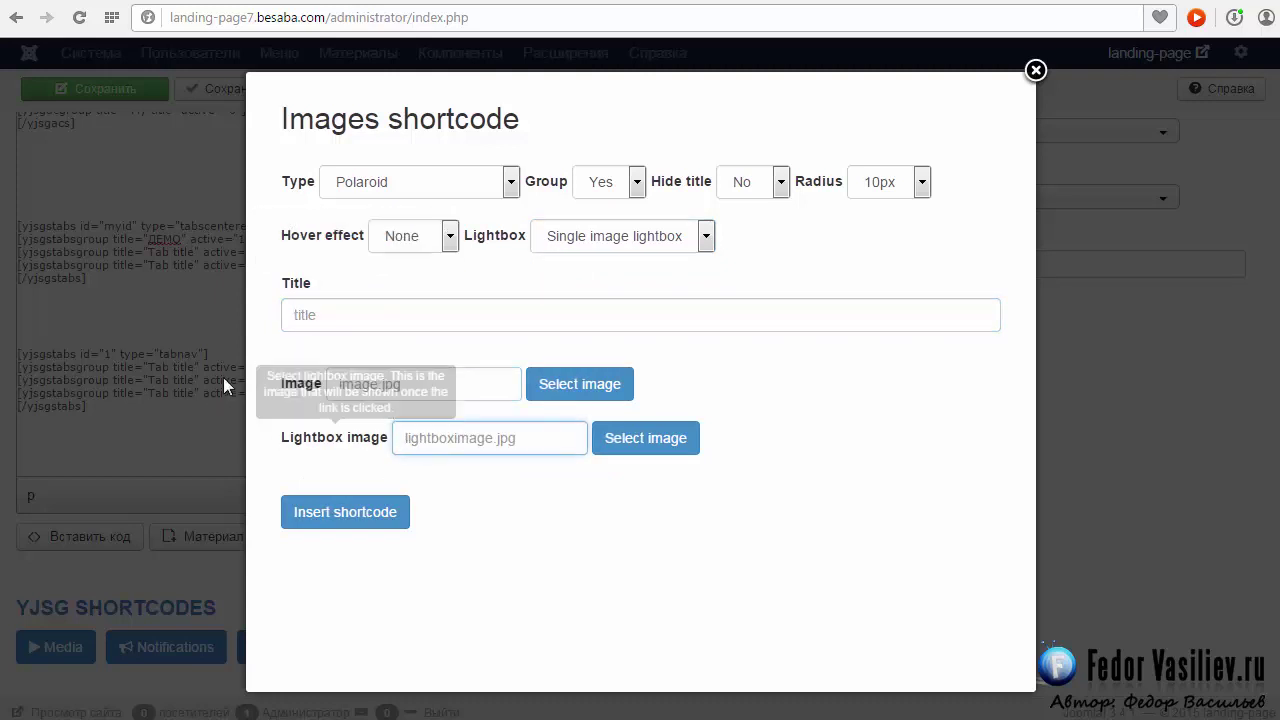
left_click(275, 392)
scroll(275, 392, "down", 1)
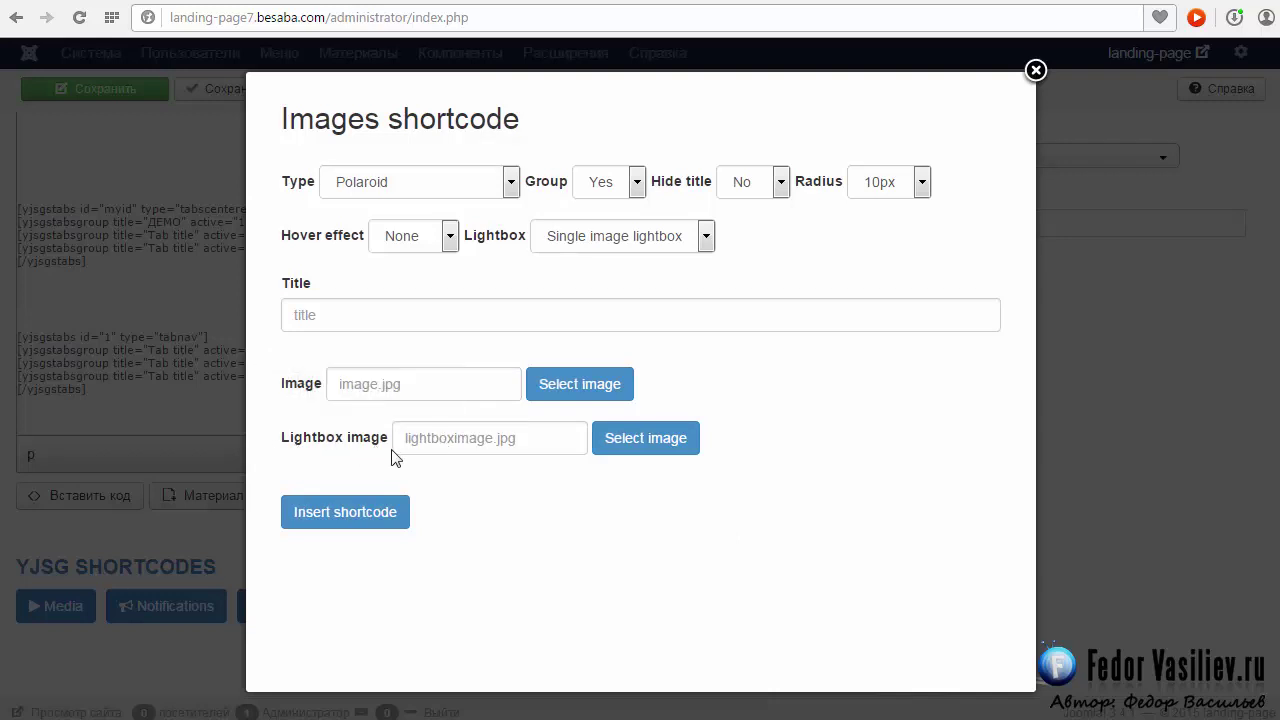
- Choose 99.jpg from the root image catalogue as the shortcode's main image
left_click(577, 385)
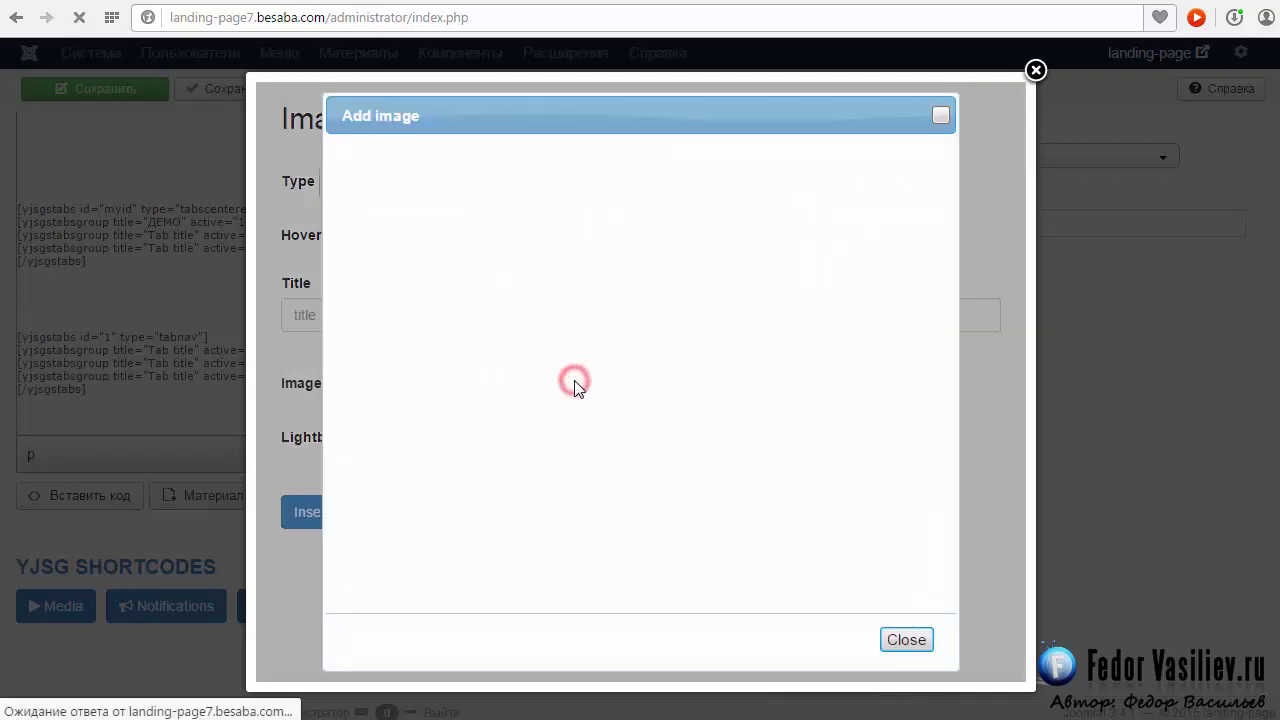
left_click_drag(896, 322, 895, 417)
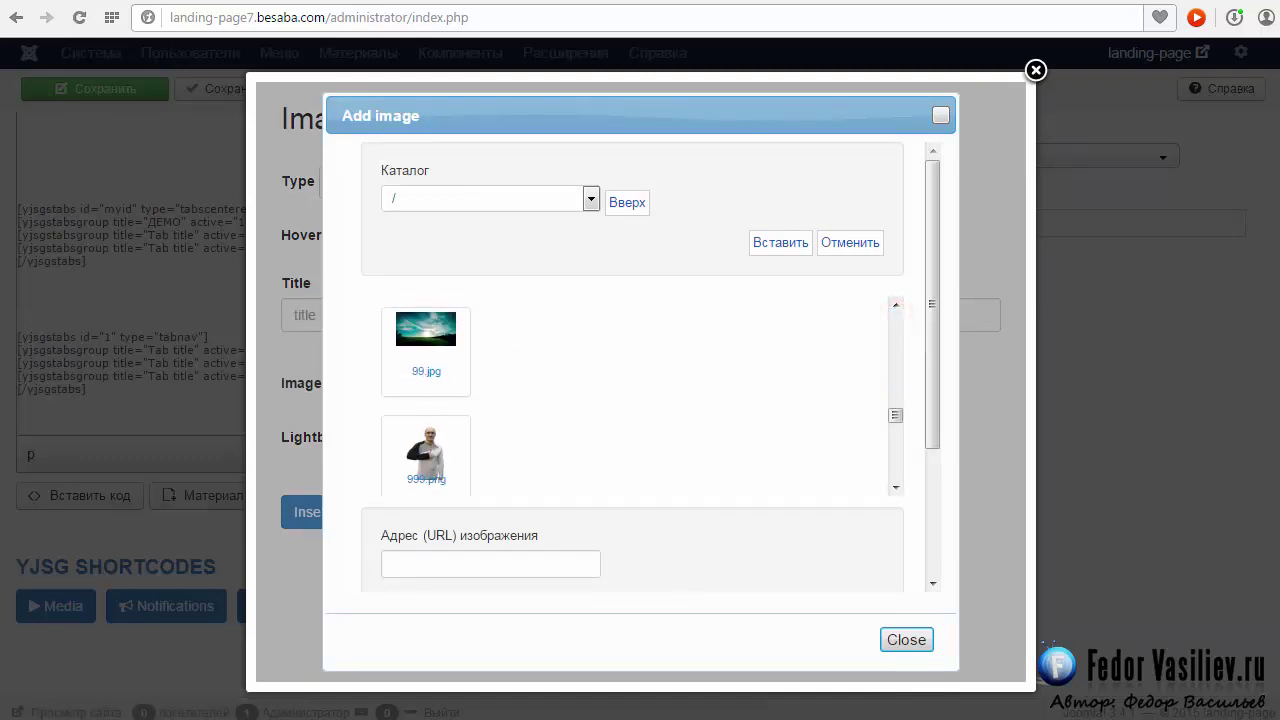
left_click(422, 340)
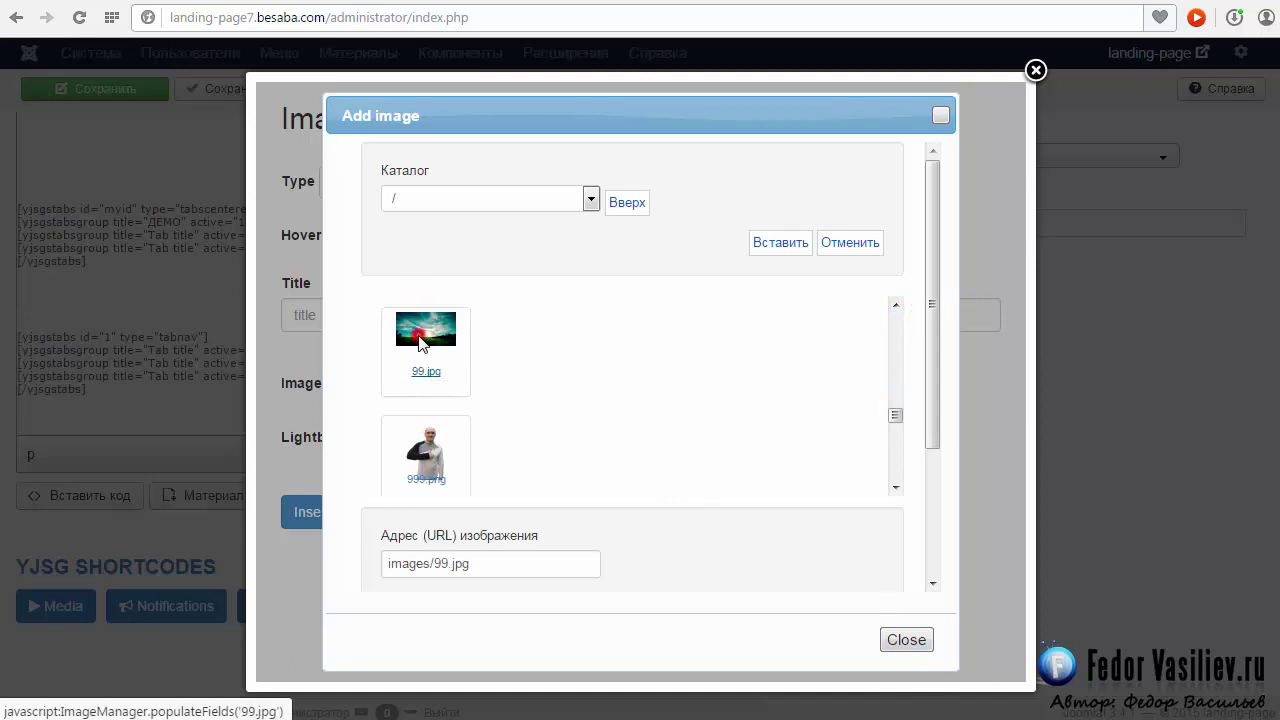
left_click(772, 247)
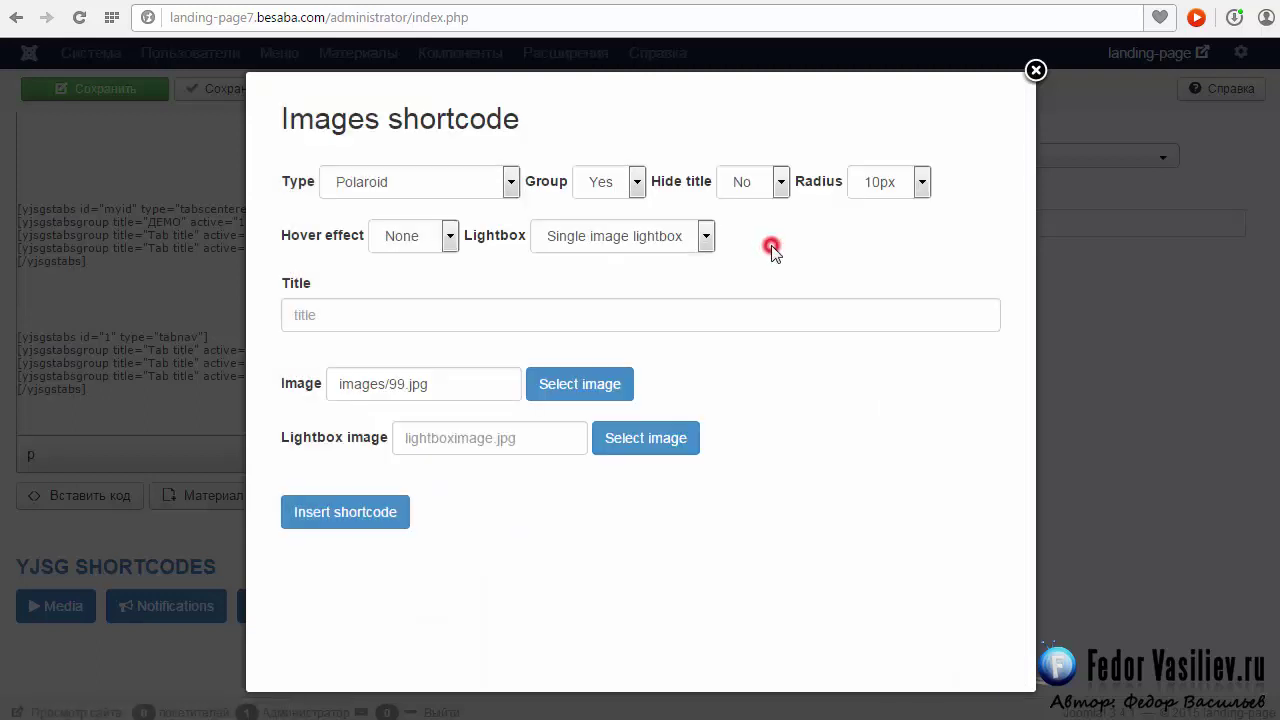
- Choose 88.jpg from the root image catalogue as the shortcode's lightbox image
left_click(642, 440)
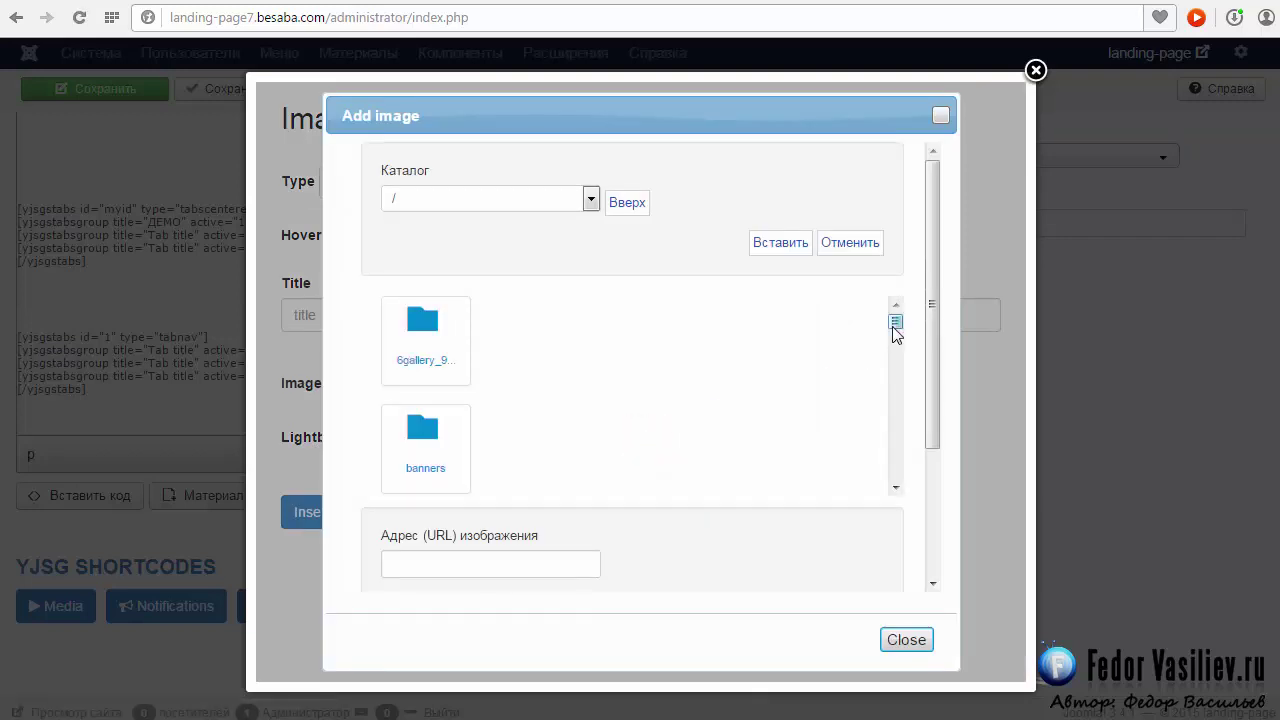
left_click_drag(895, 323, 875, 399)
left_click(428, 424)
left_click(764, 248)
left_click(751, 305)
- Insert the Polaroid image shortcode into the module text and save the module
left_click(353, 516)
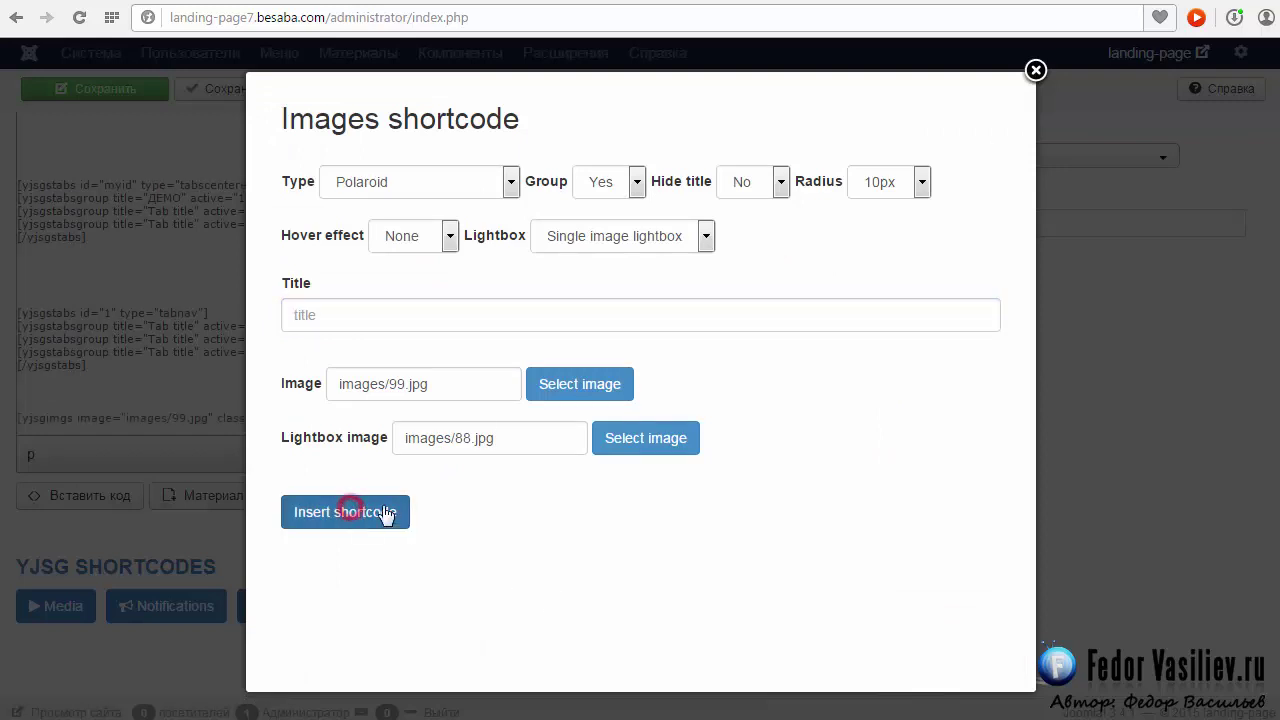
left_click(1035, 70)
left_click(148, 91)
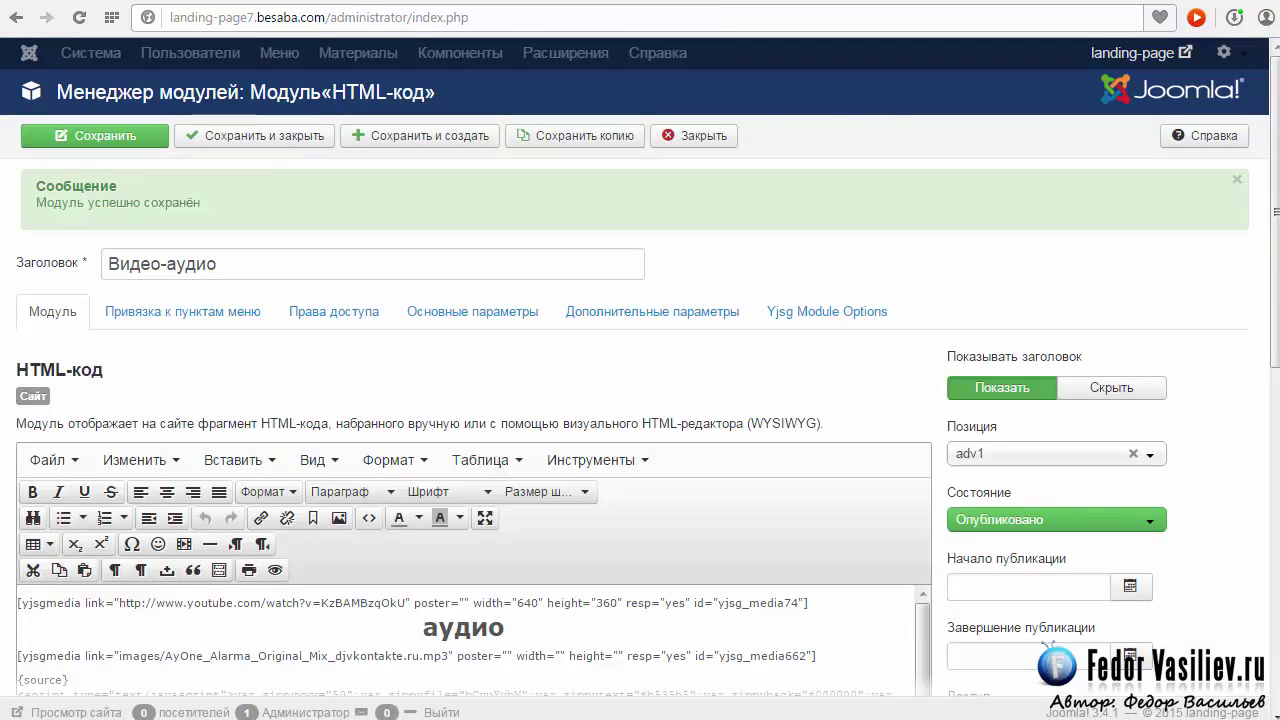
- Switch to the site's shortcodes page and test opening and closing the Polaroid image's lightbox
key("ctrl+Tab")
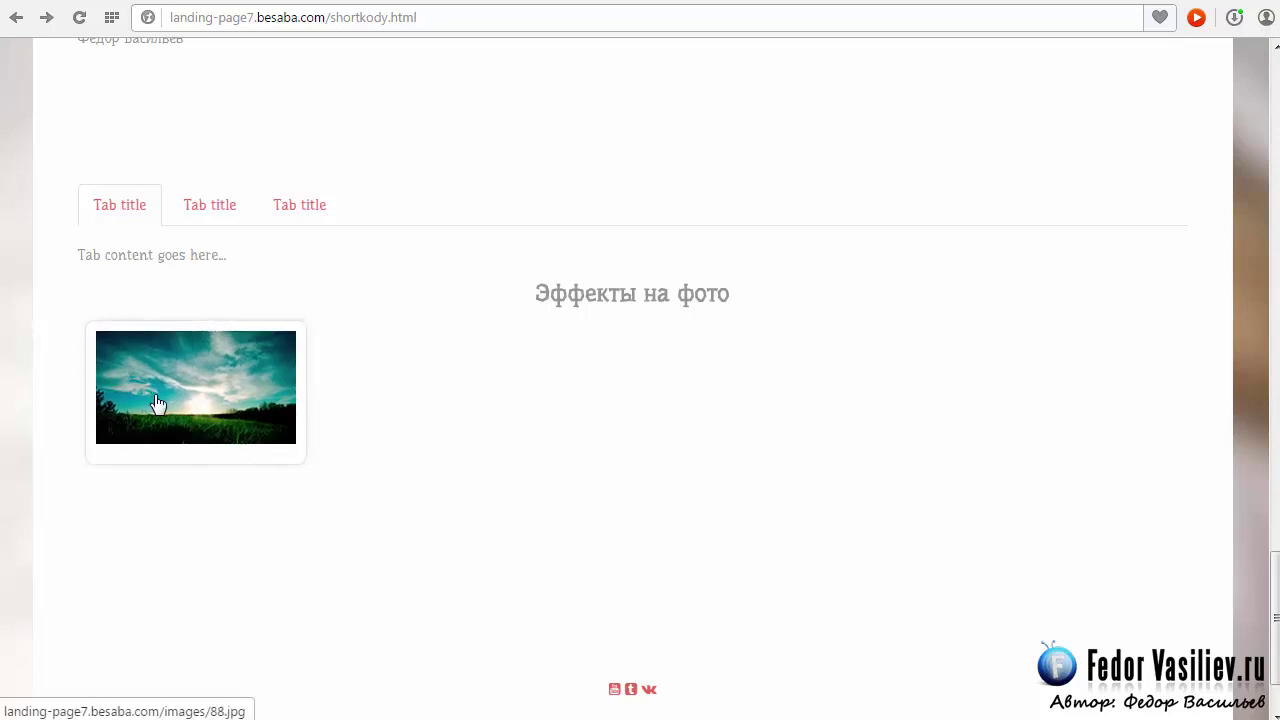
left_click(251, 384)
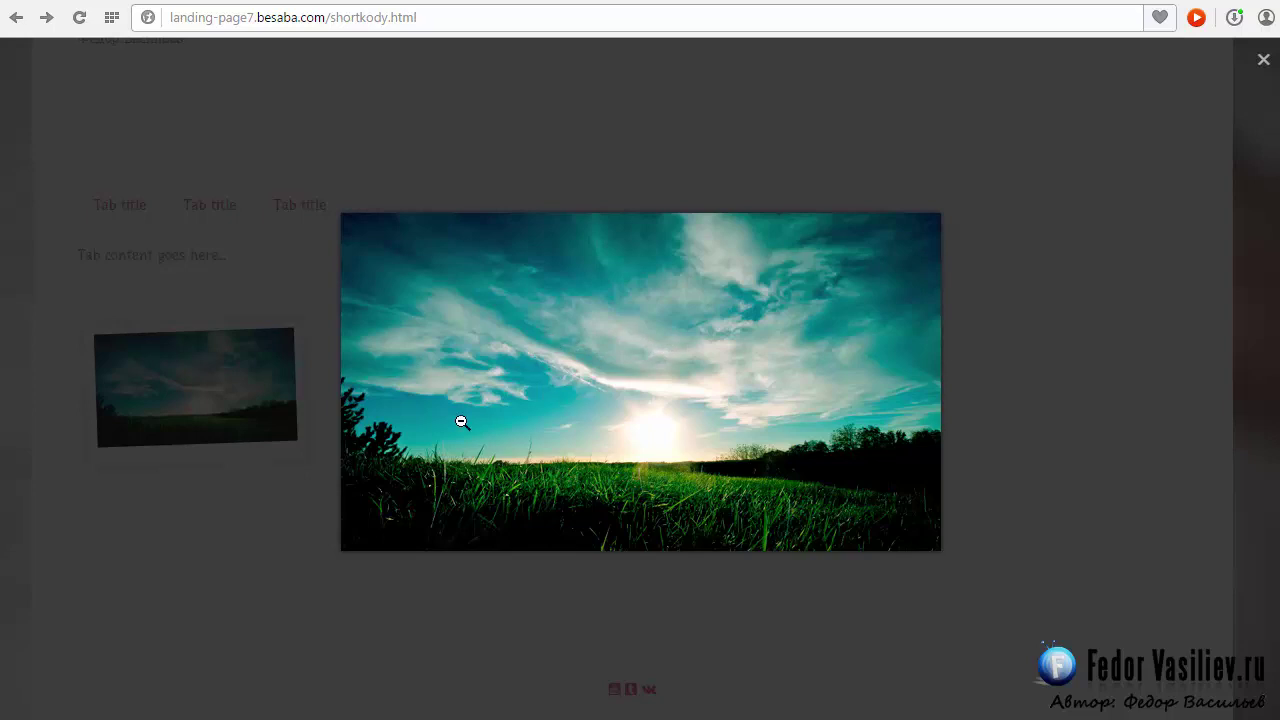
left_click(610, 378)
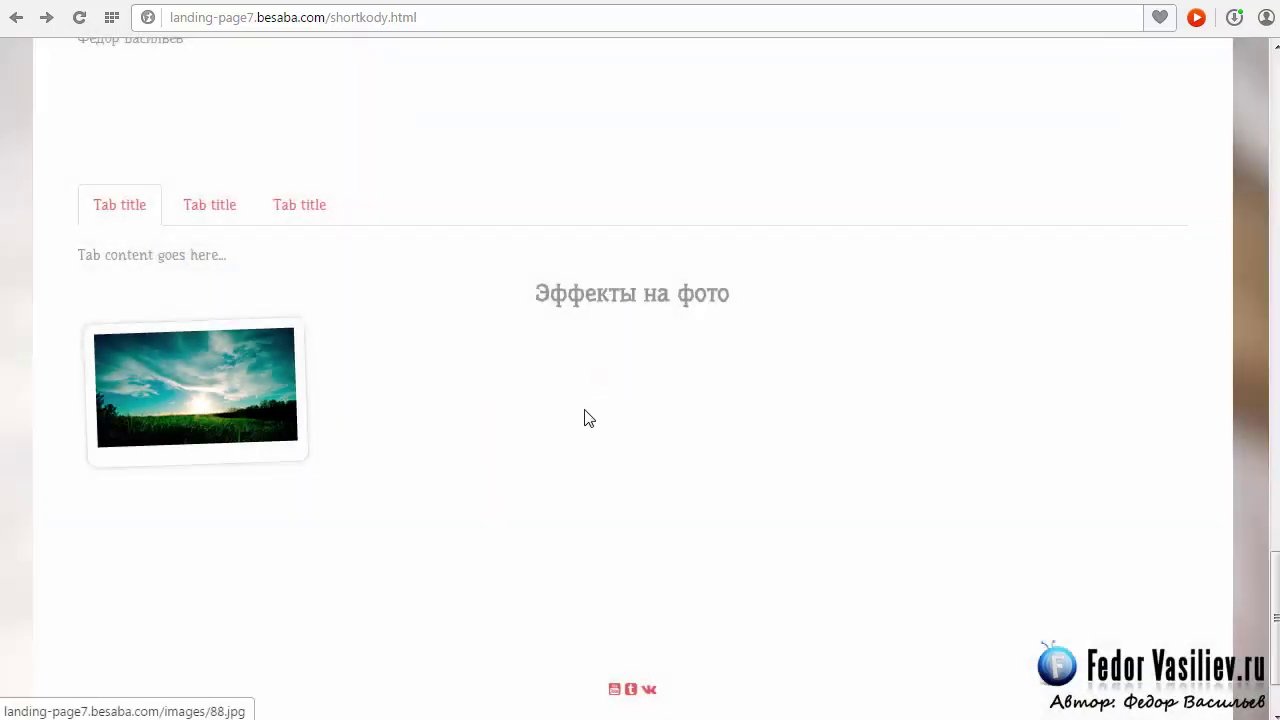
left_click(215, 370)
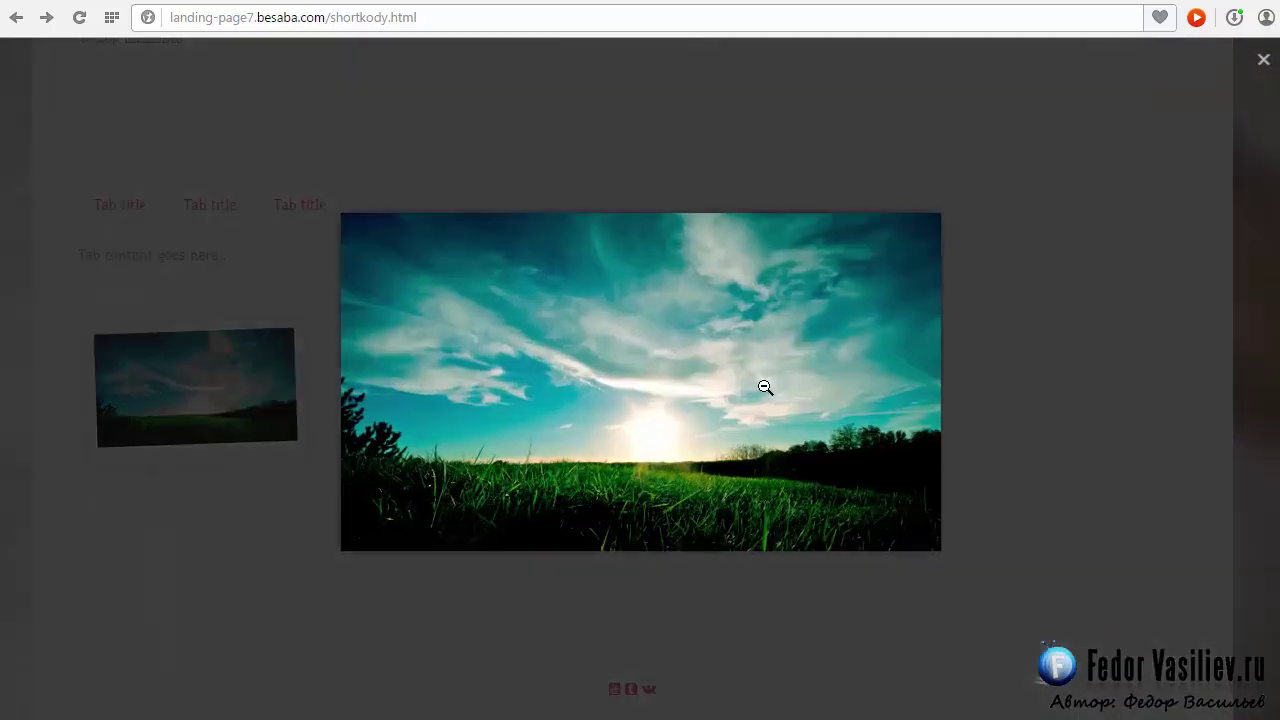
left_click(1264, 62)
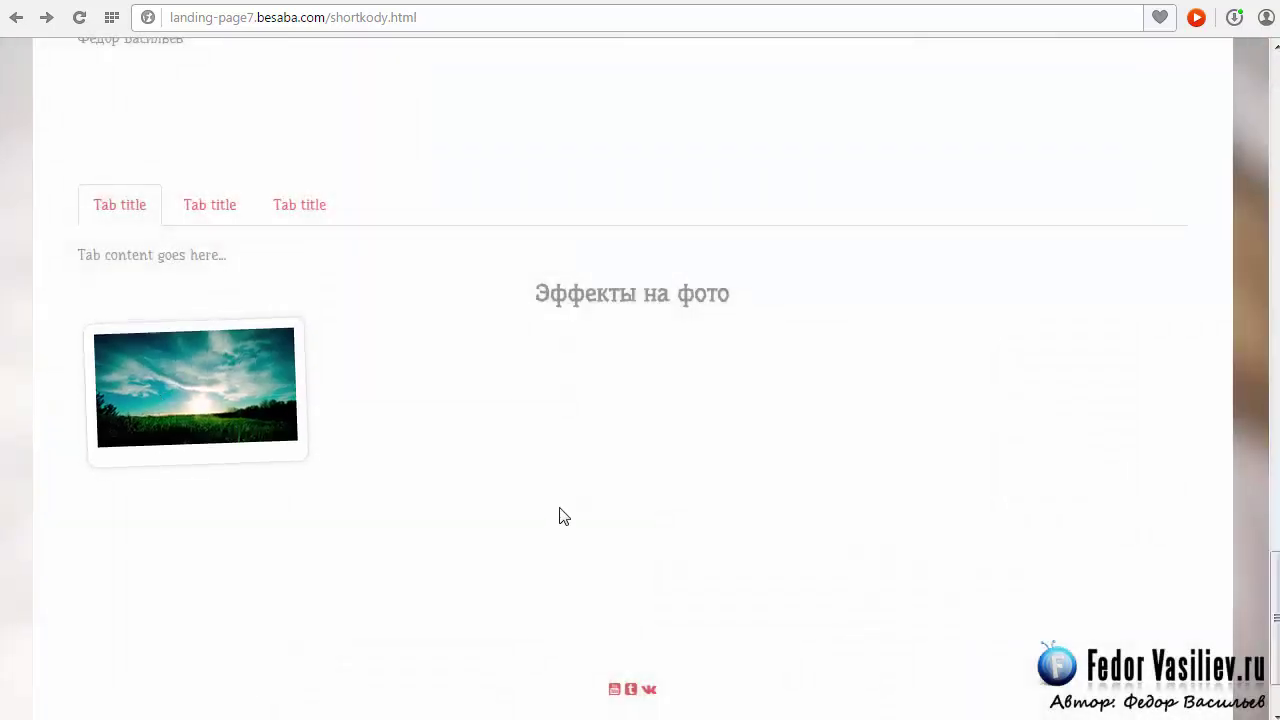
- Examine the Polaroid thumbnail under the photo effects heading against its enlarged lightbox image, reopening the lightbox several times
scroll(590, 475, "up", 1)
scroll(589, 474, "down", 2)
scroll(589, 474, "up", 2)
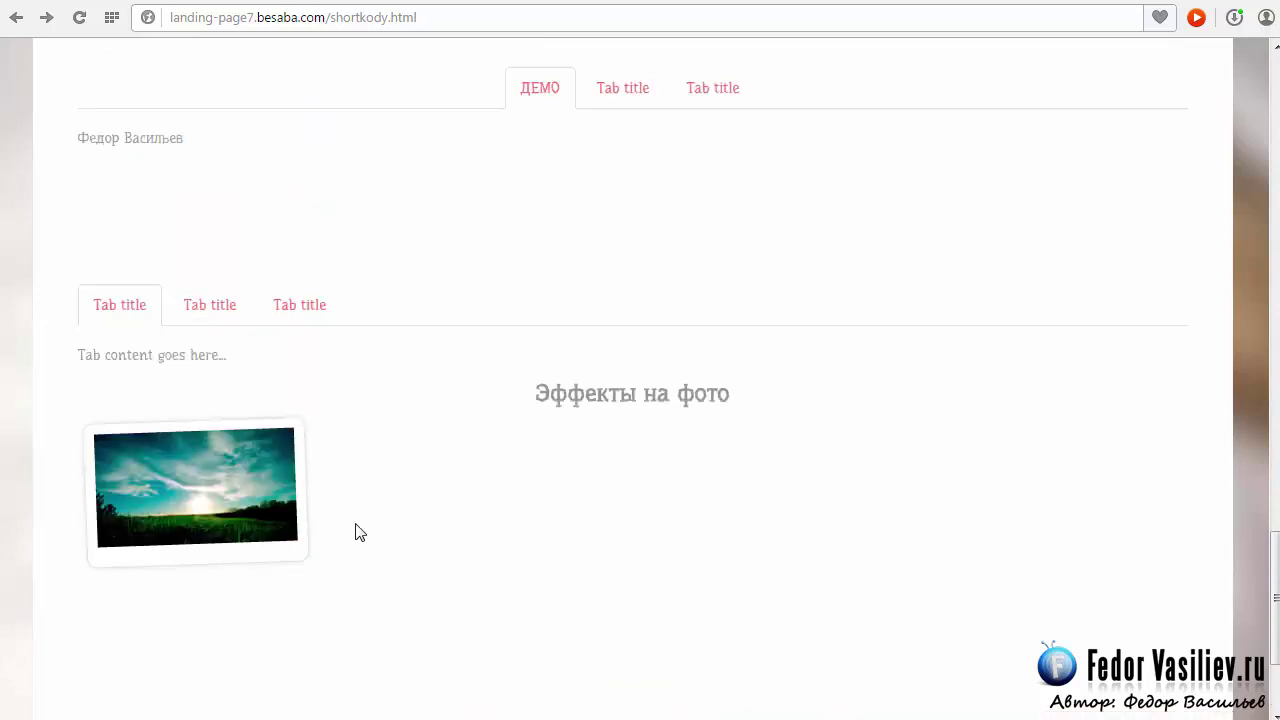
scroll(574, 474, "down", 2)
scroll(577, 474, "up", 1)
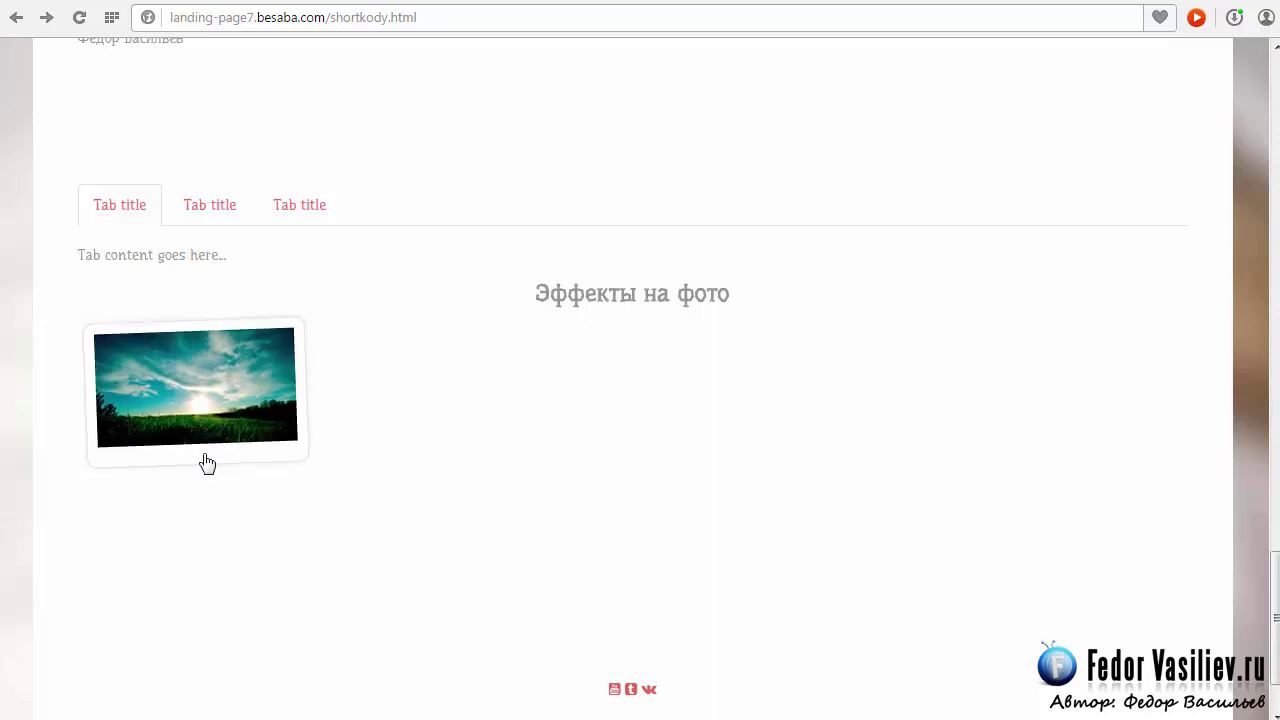
left_click(168, 393)
left_click(777, 378)
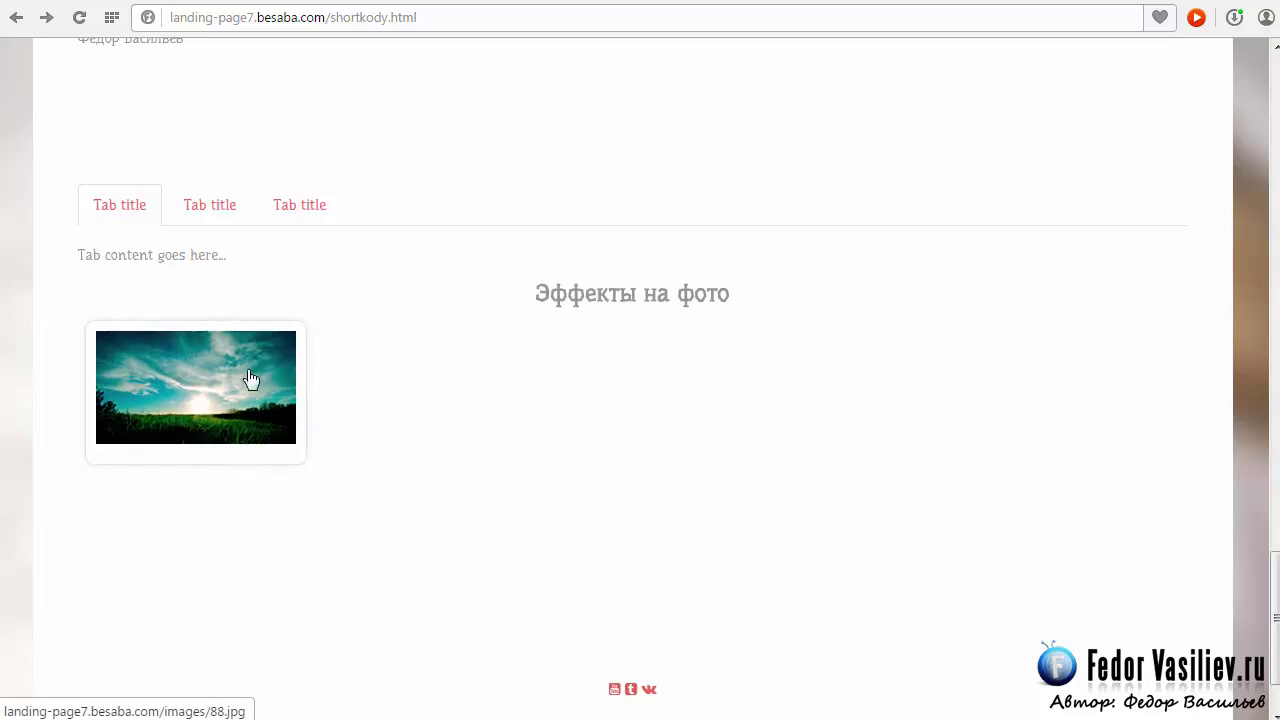
scroll(592, 379, "down", 2)
scroll(590, 379, "up", 3)
scroll(246, 503, "down", 3)
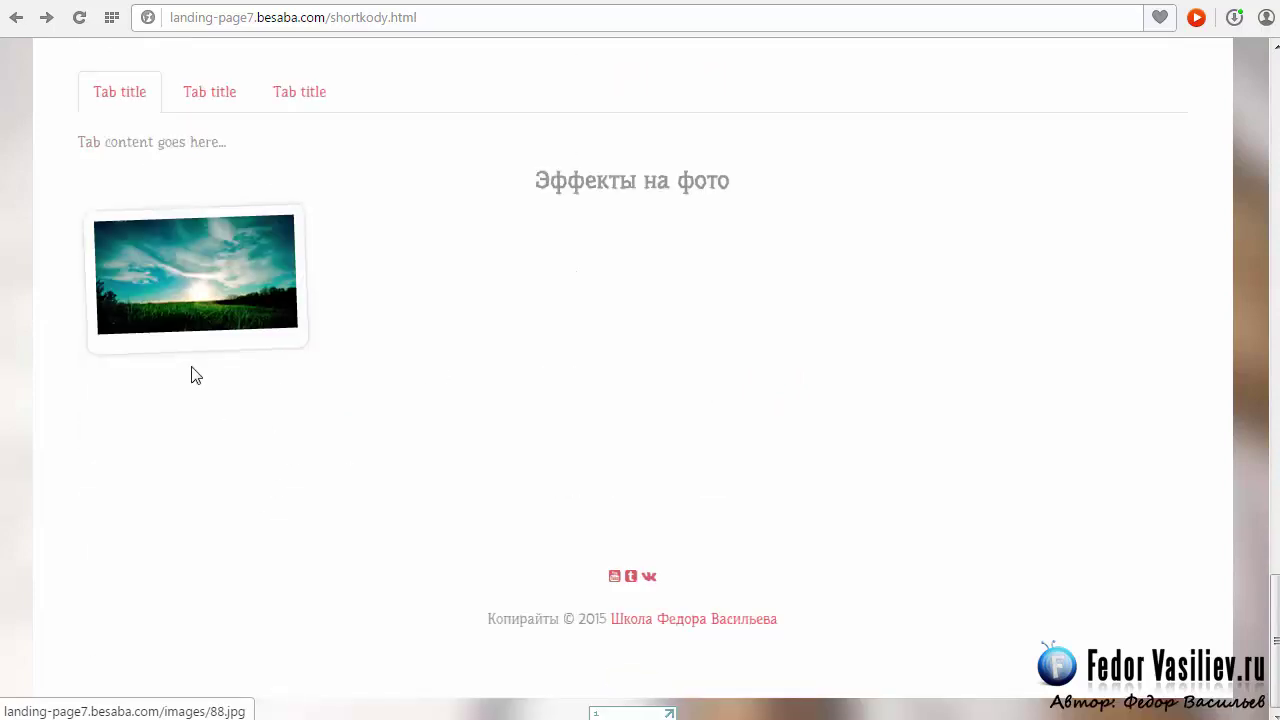
scroll(333, 451, "up", 2)
scroll(333, 451, "down", 2)
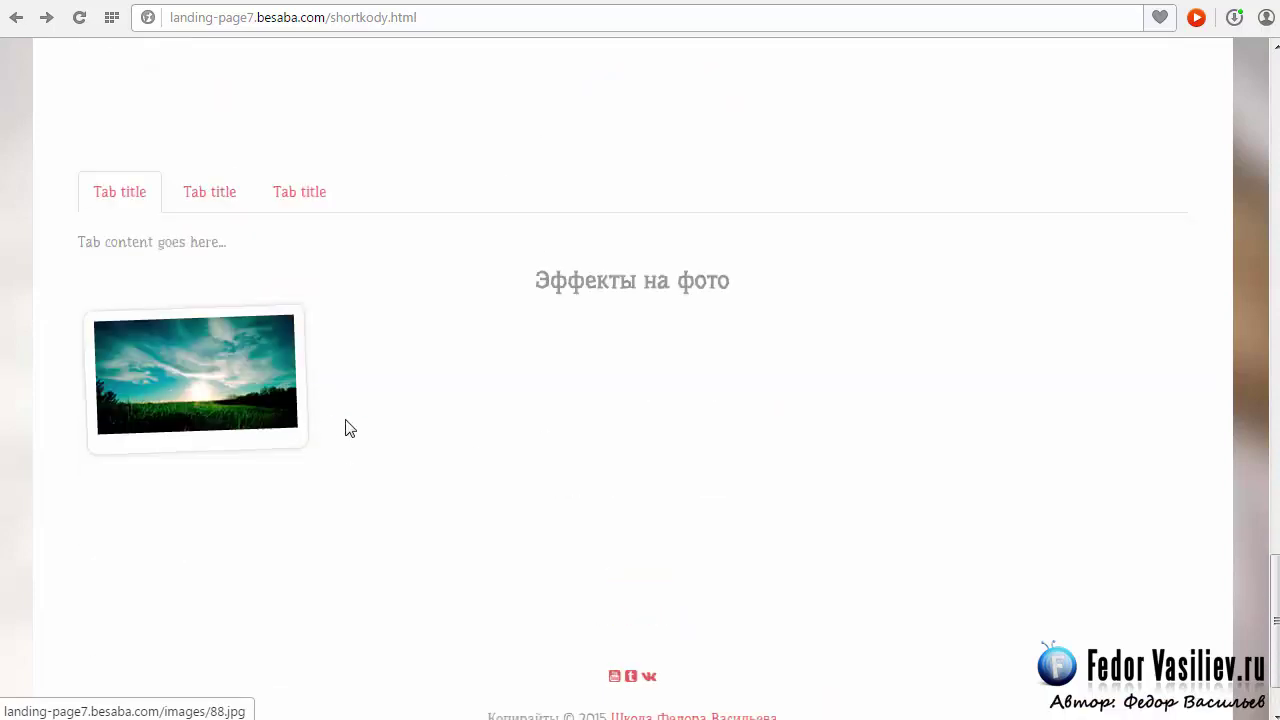
left_click(194, 388)
left_click(840, 398)
left_click(211, 371)
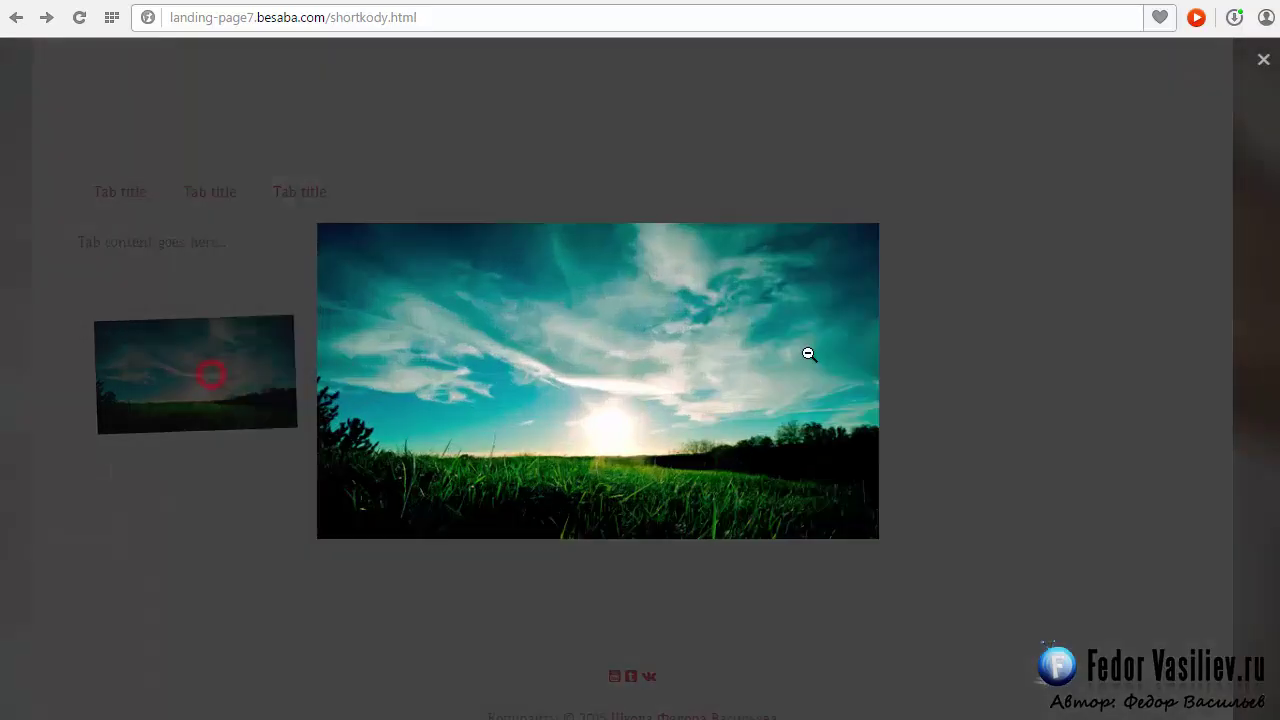
left_click(737, 406)
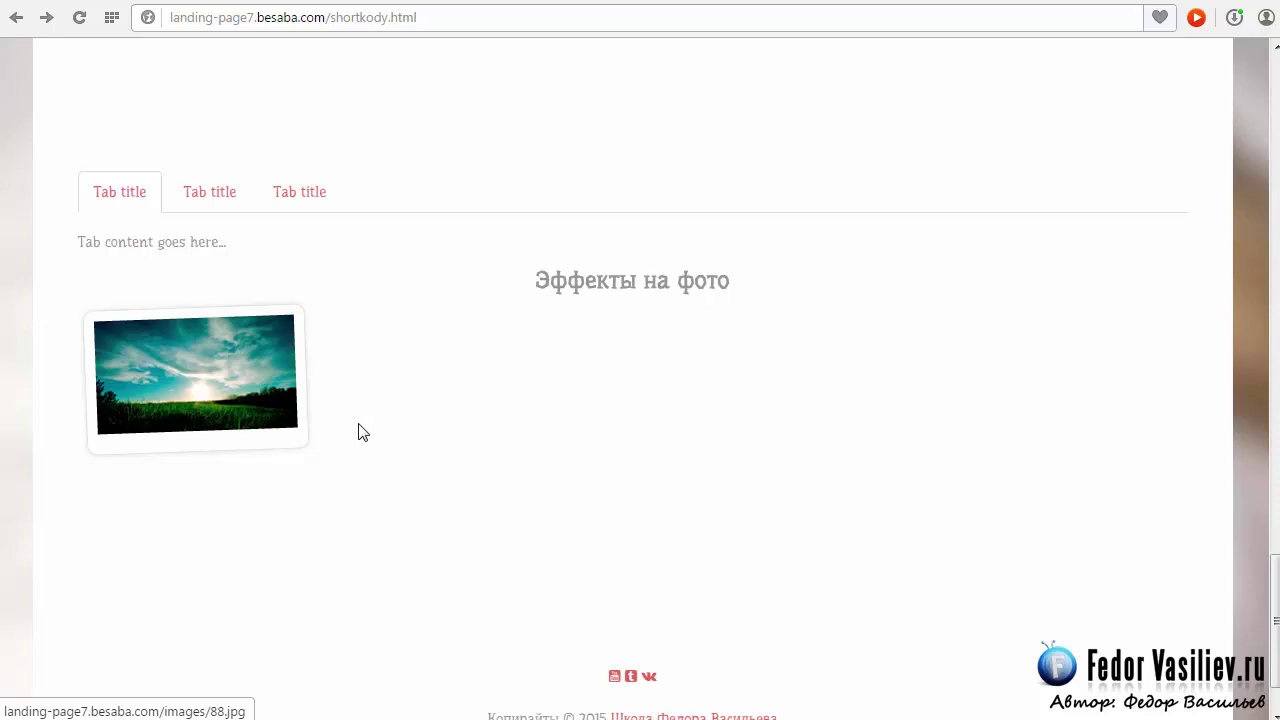
- Return to the module editor and, after the existing image shortcode, start a new Polaroid image effects shortcode with the Morph hover effect
key("ctrl+Tab")
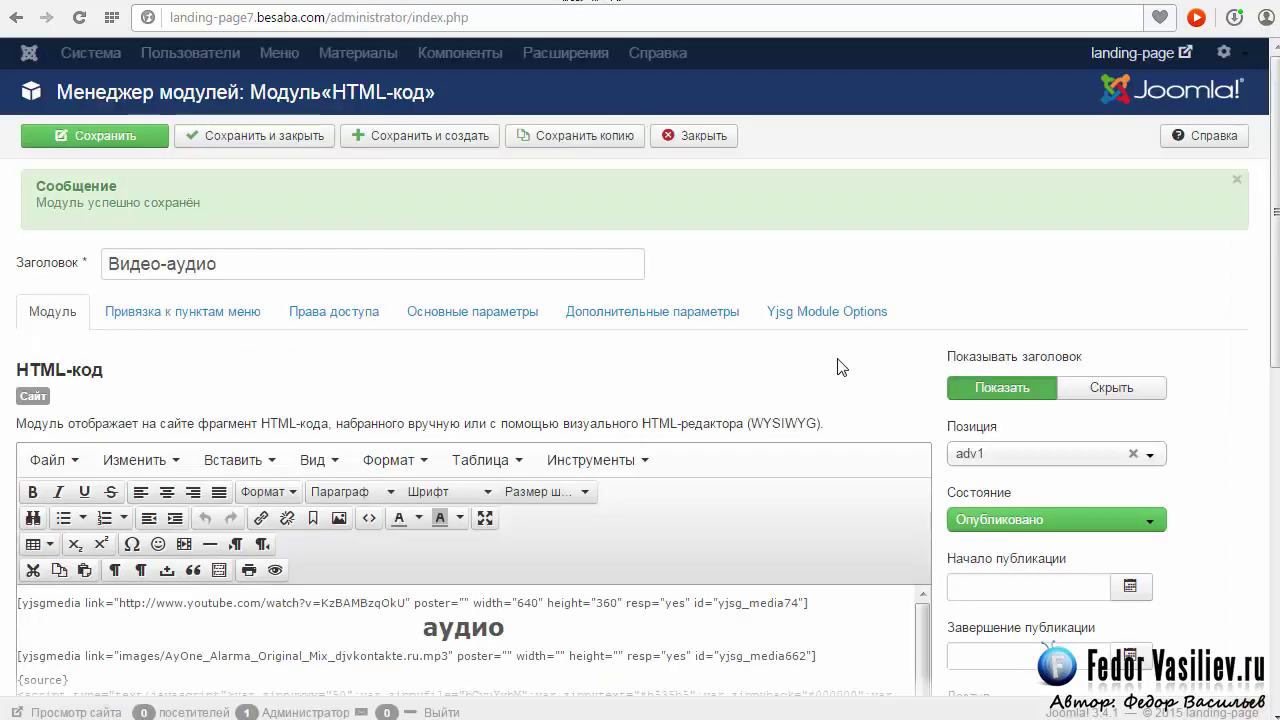
scroll(877, 342, "down", 3)
scroll(877, 342, "down", 10)
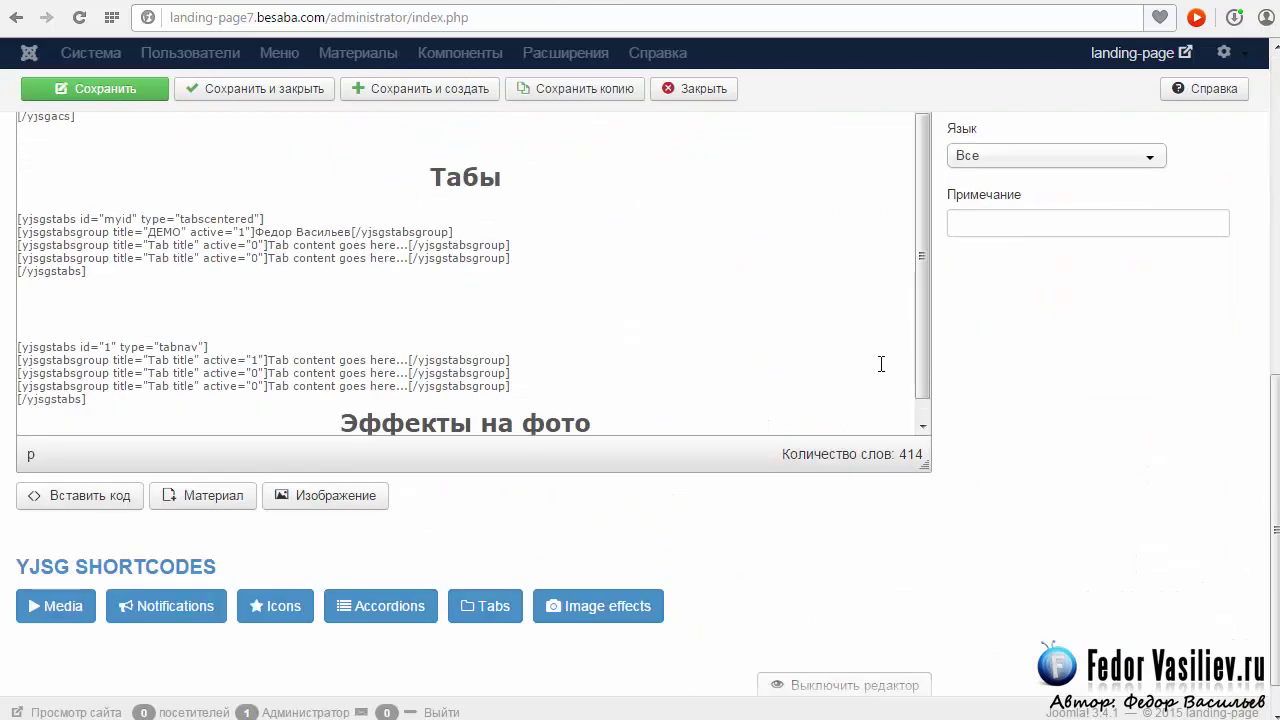
left_click_drag(922, 375, 922, 392)
left_click(858, 410)
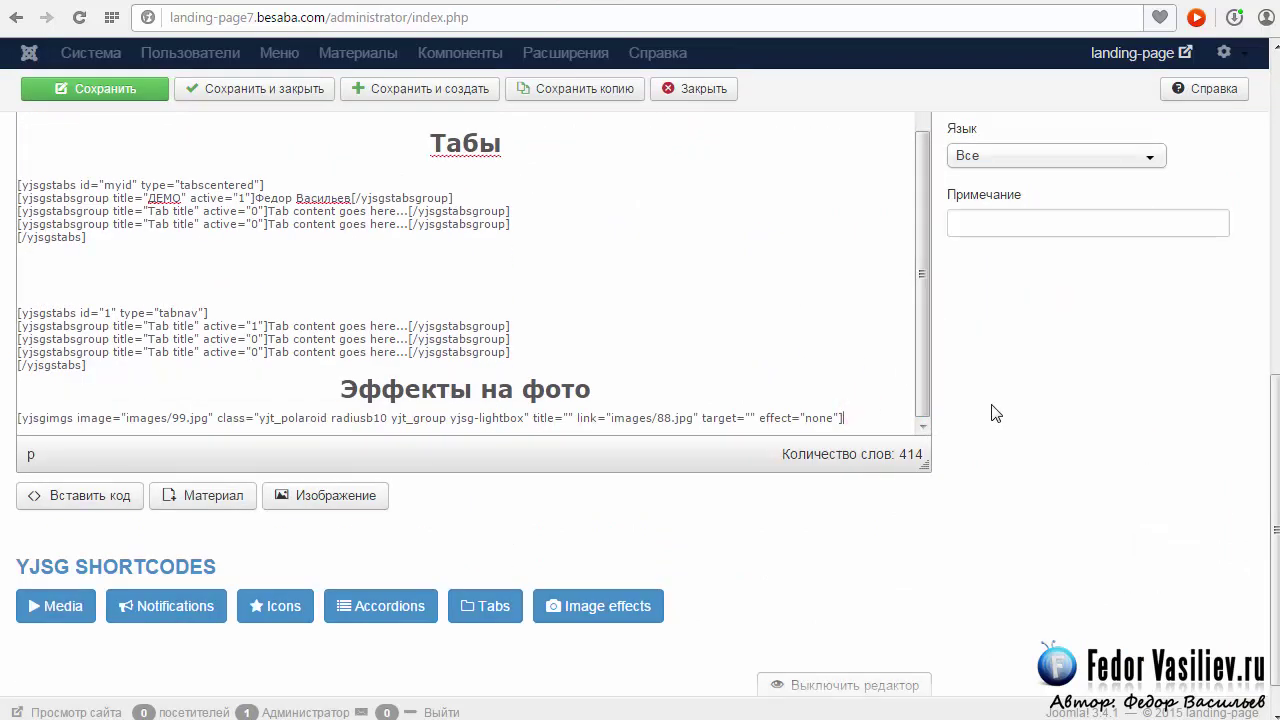
left_click(623, 605)
left_click(505, 186)
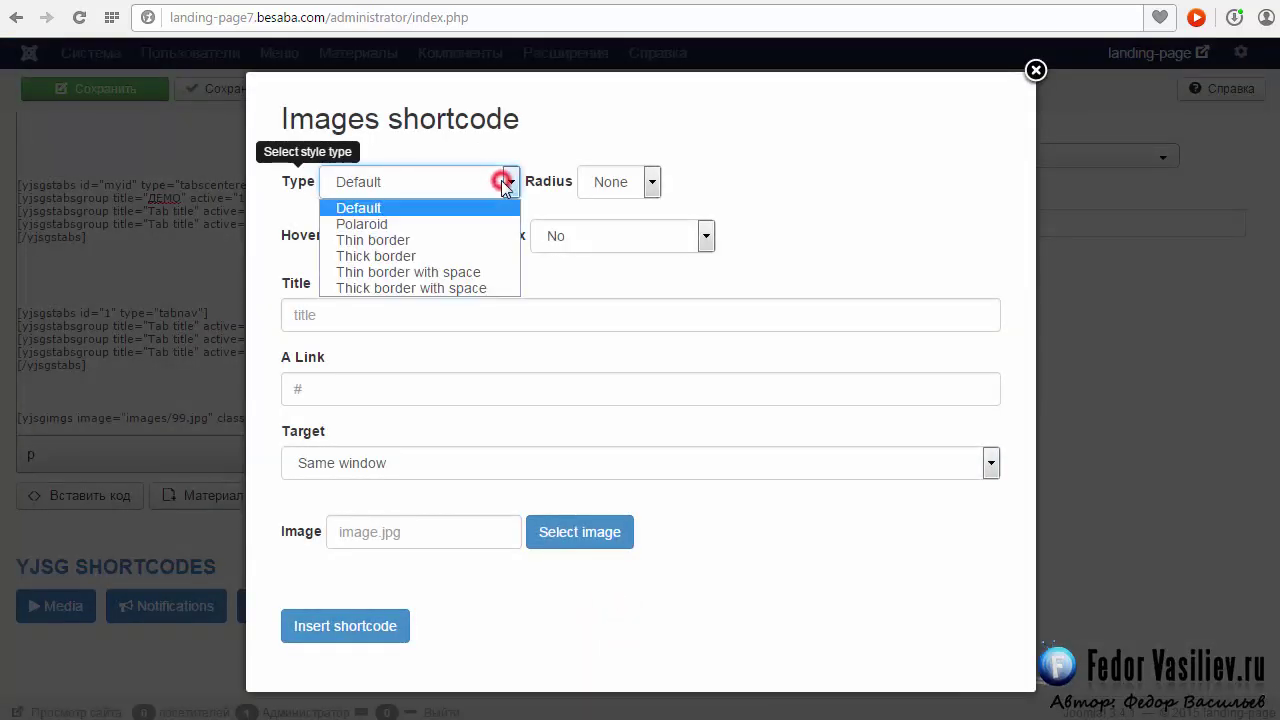
left_click(477, 226)
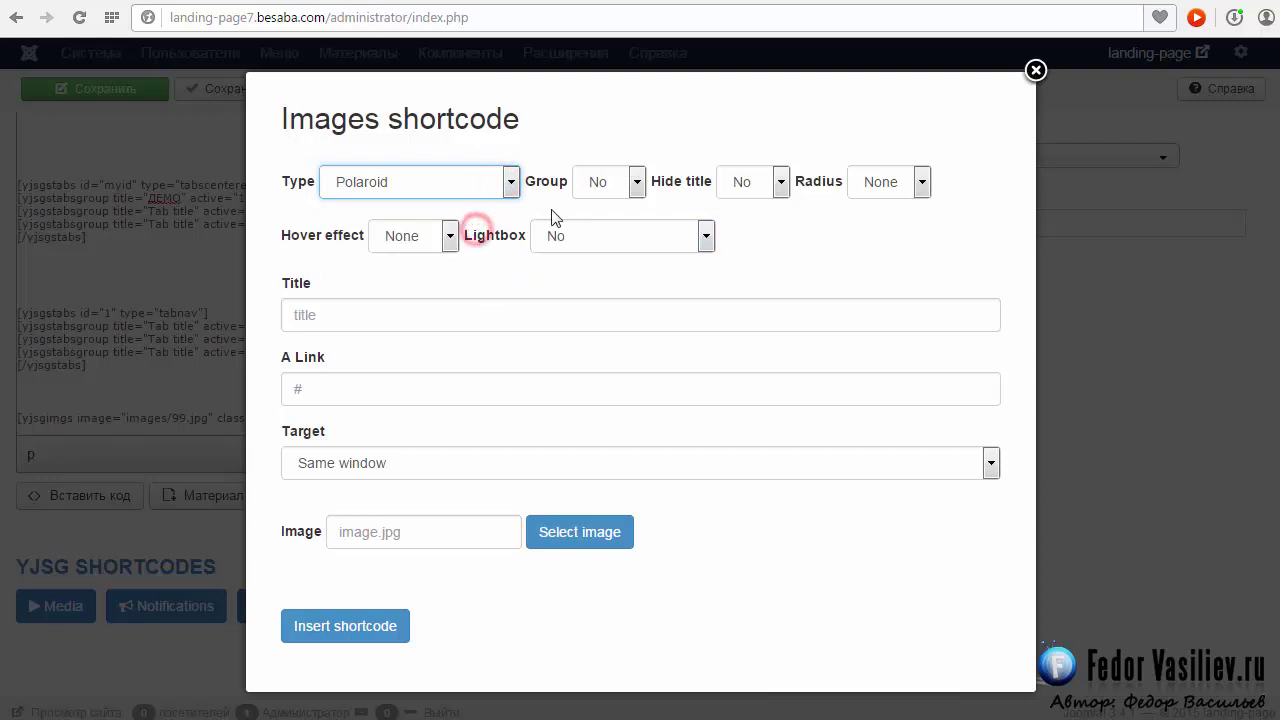
left_click(450, 236)
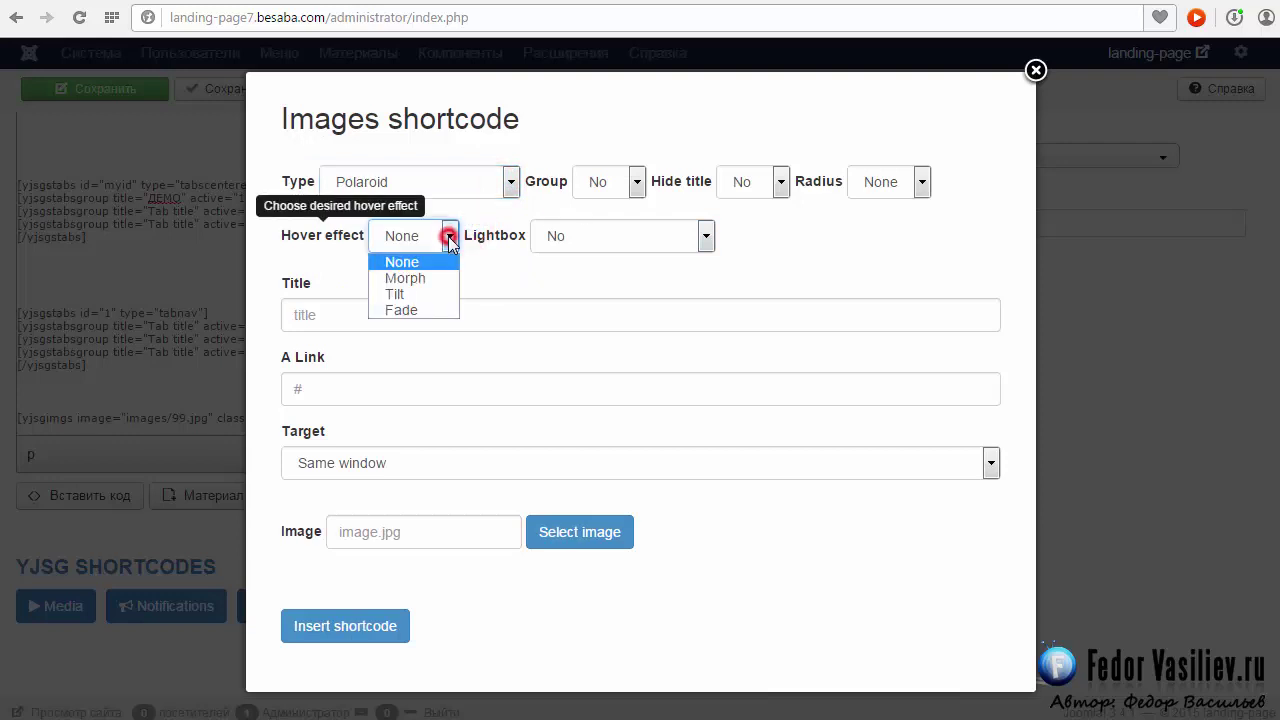
left_click(416, 285)
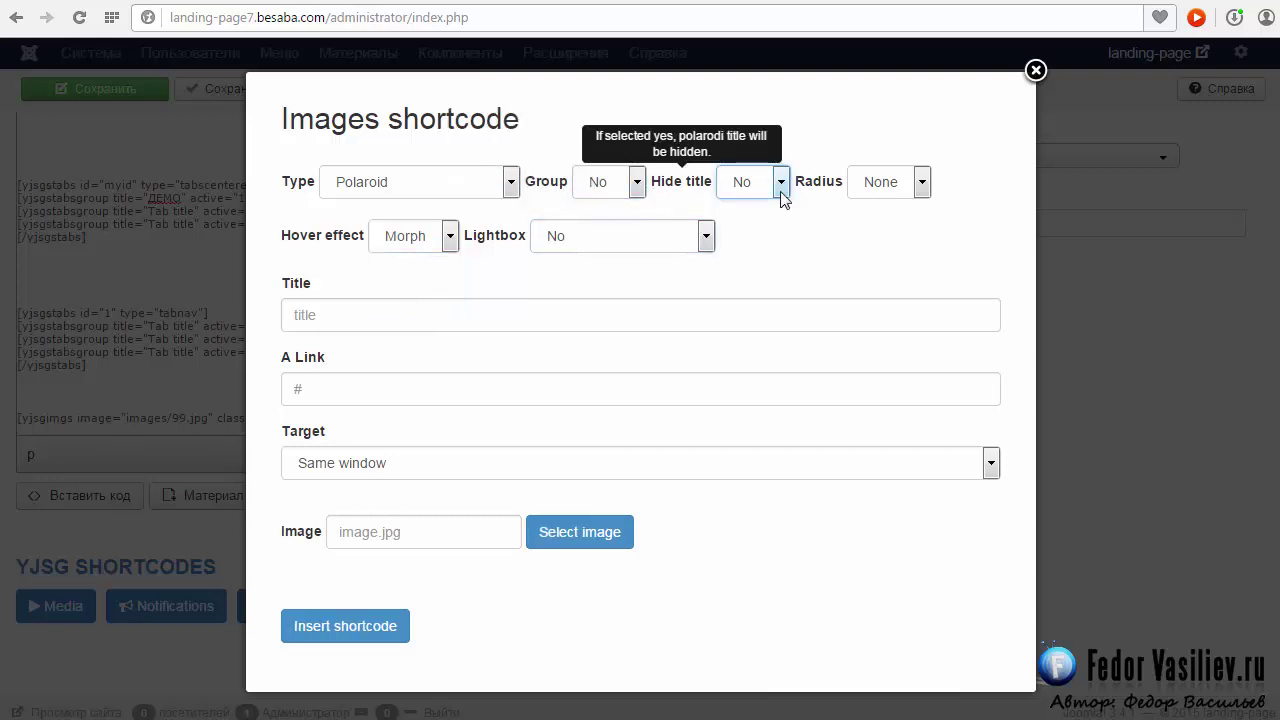
- Set the shortcode's radius to 10px and its Lightbox option to Single image lightbox, keeping Hide title at No
left_click(920, 181)
left_click(898, 355)
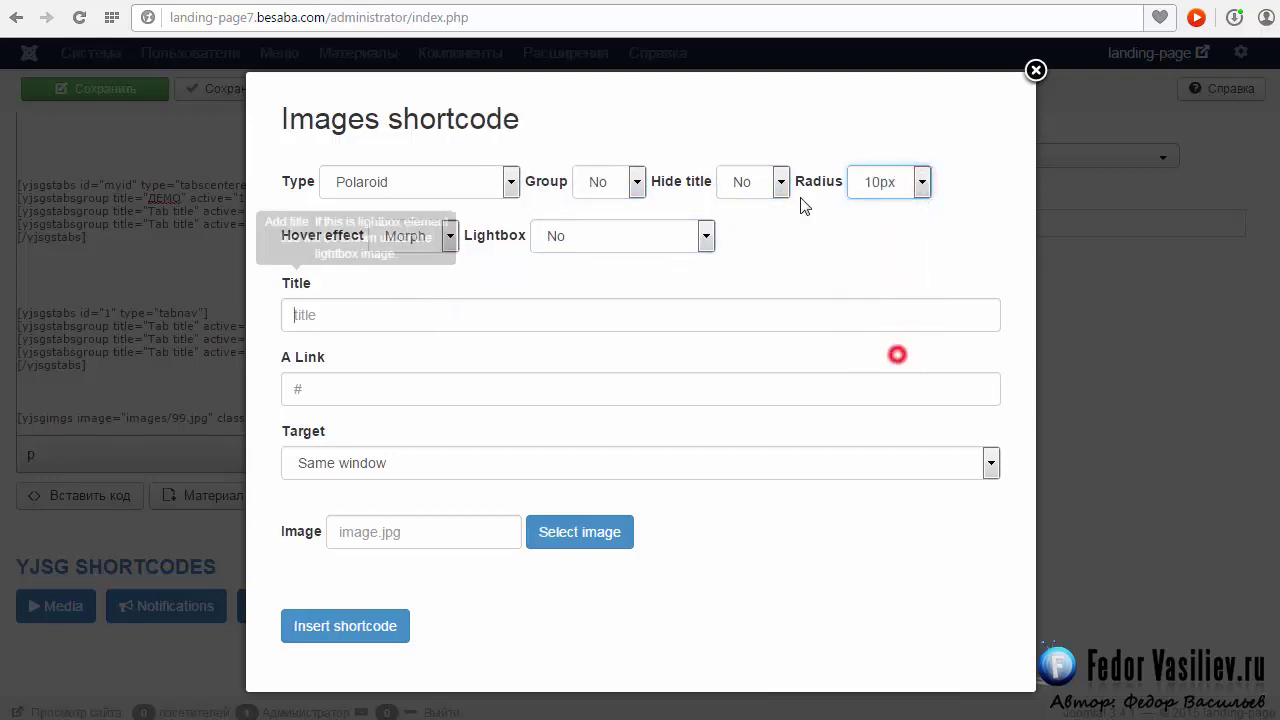
left_click(780, 181)
left_click(781, 181)
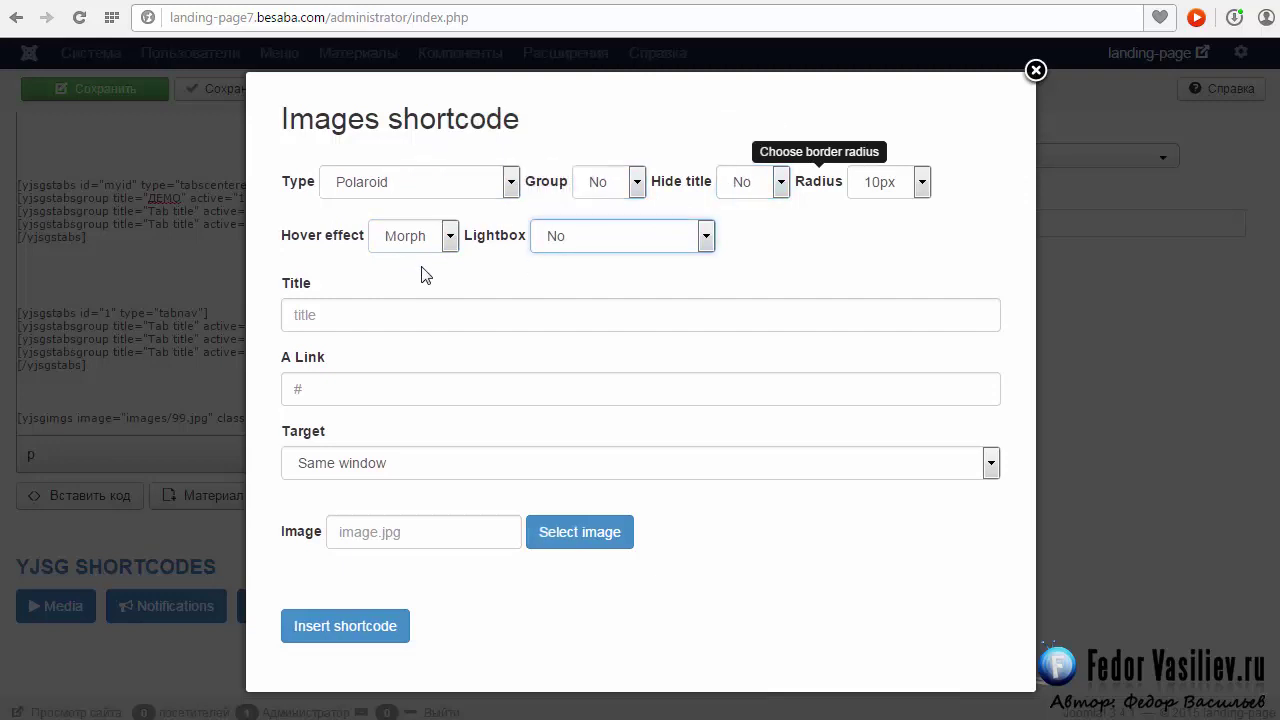
left_click(562, 238)
left_click(565, 277)
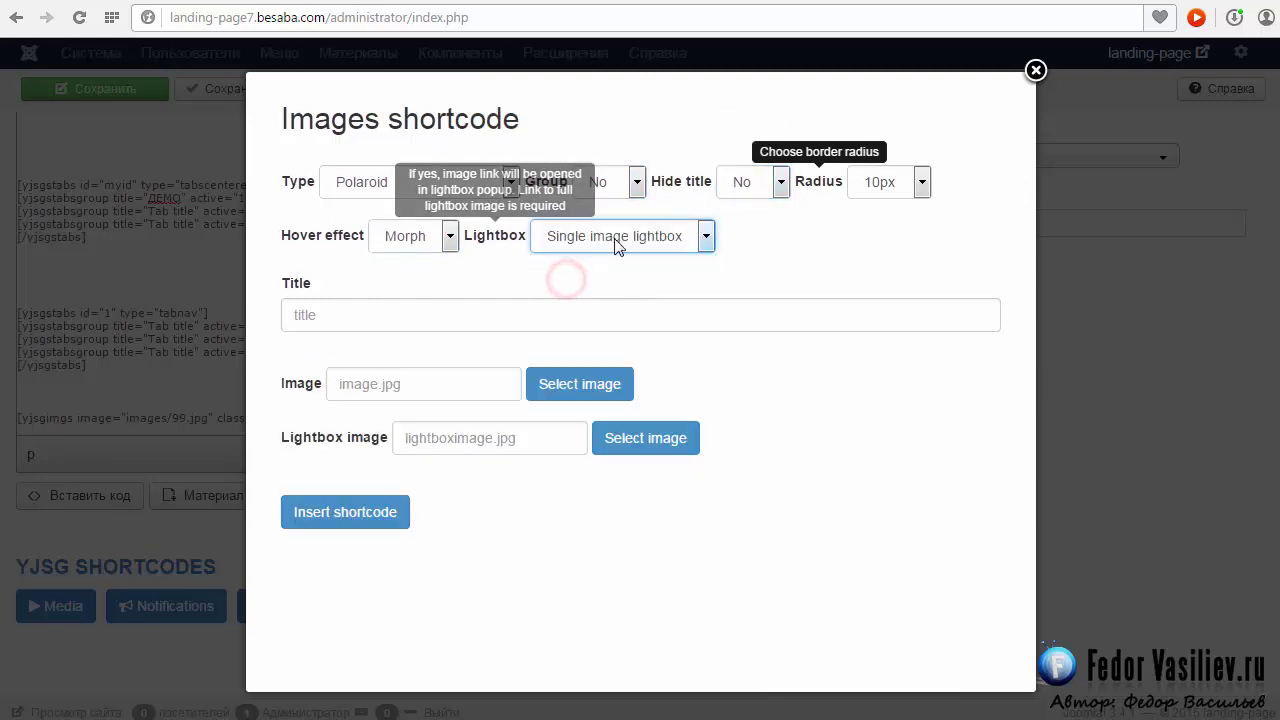
- Choose 99.jpg as the shortcode's main image and 88.jpg as its lightbox image
left_click(560, 385)
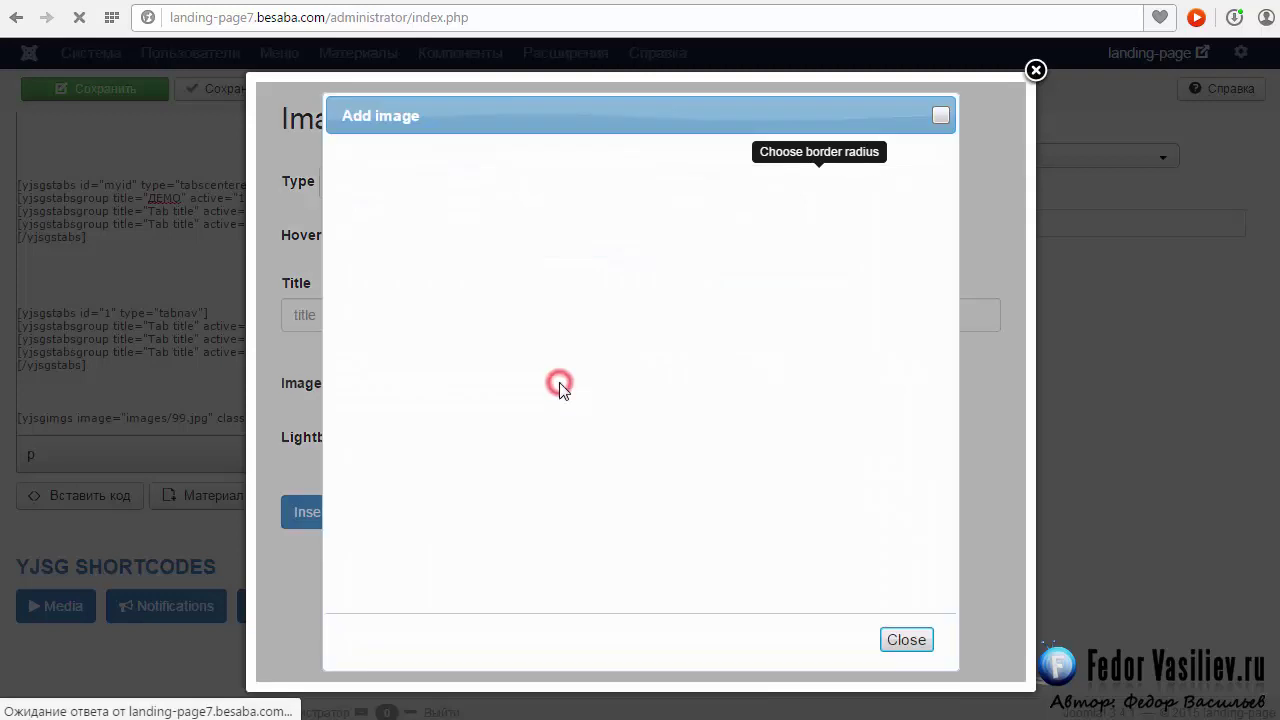
left_click_drag(894, 323, 893, 424)
left_click(426, 370)
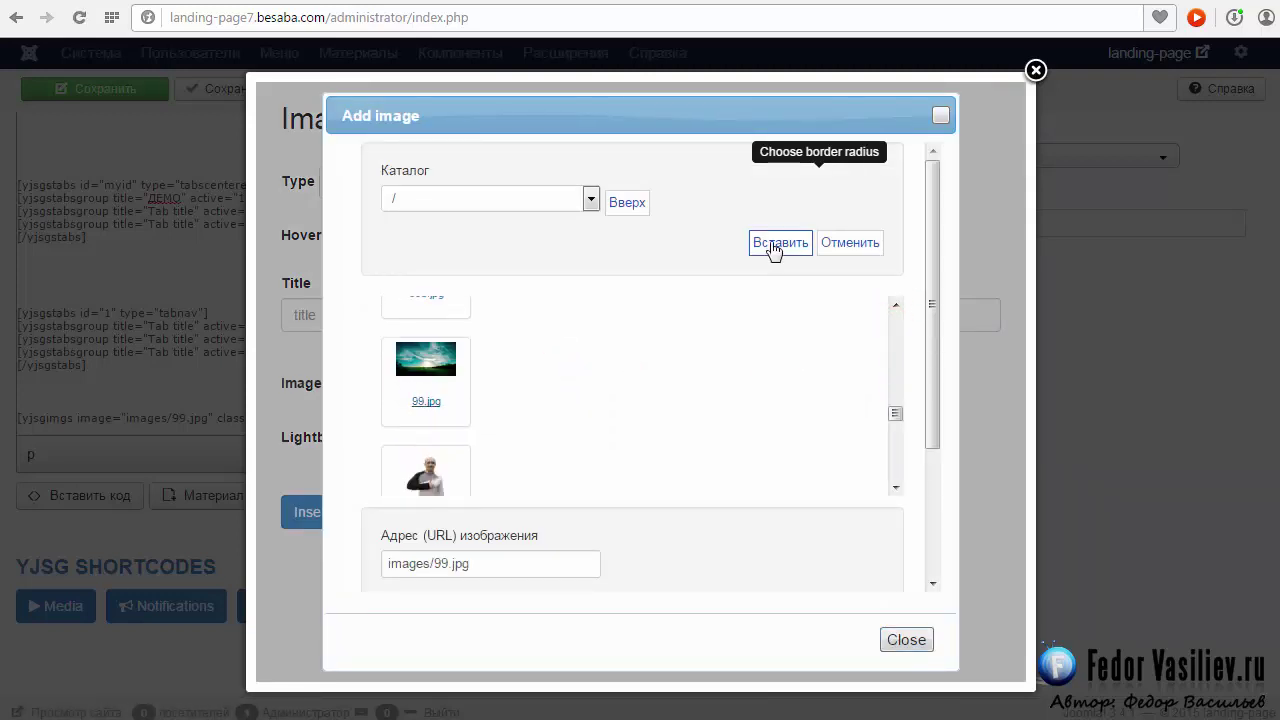
left_click(775, 245)
left_click(614, 437)
scroll(604, 380, "down", 10)
left_click(440, 408)
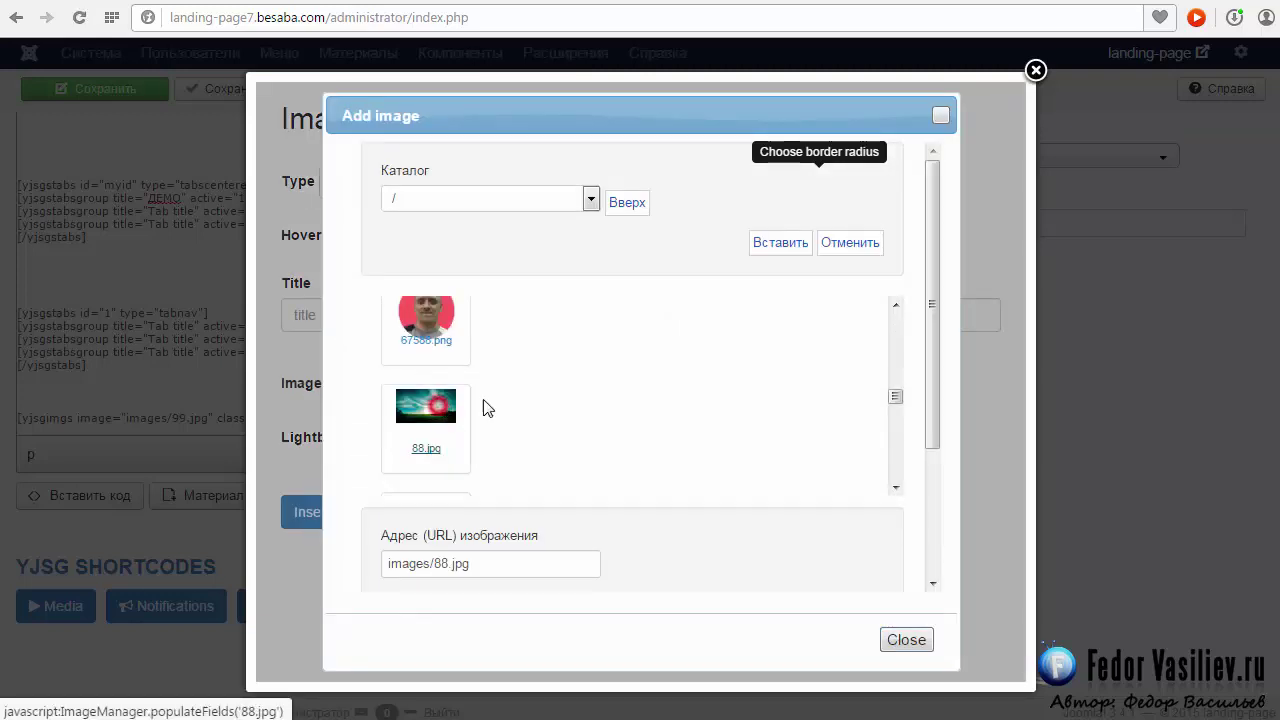
left_click(771, 247)
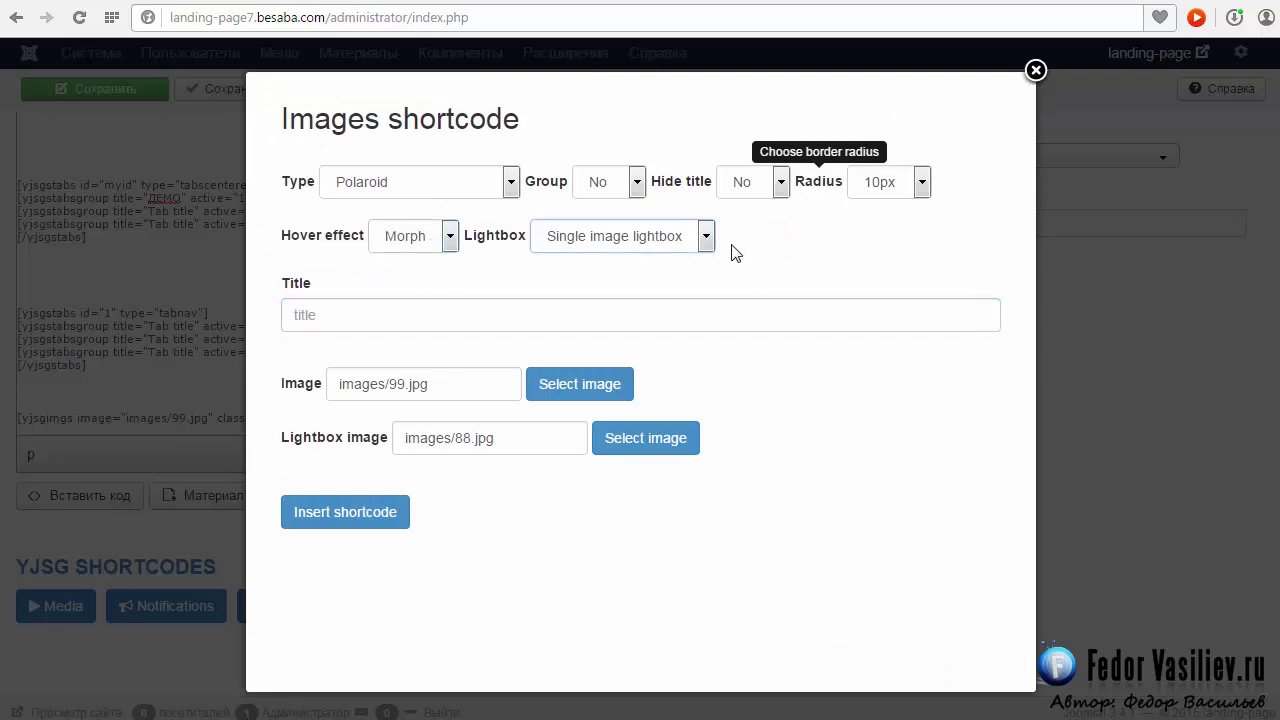
- Review the available hover effects for the shortcode and keep Morph selected
left_click(447, 240)
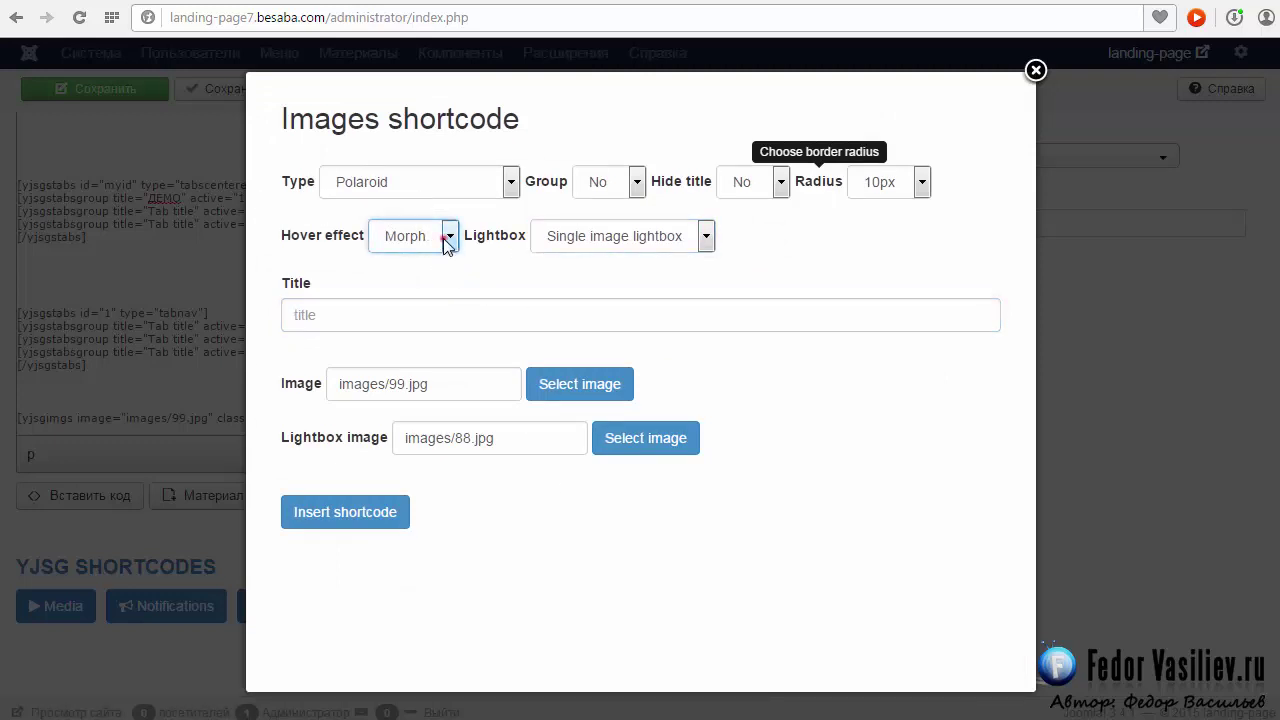
left_click(448, 240)
left_click(449, 240)
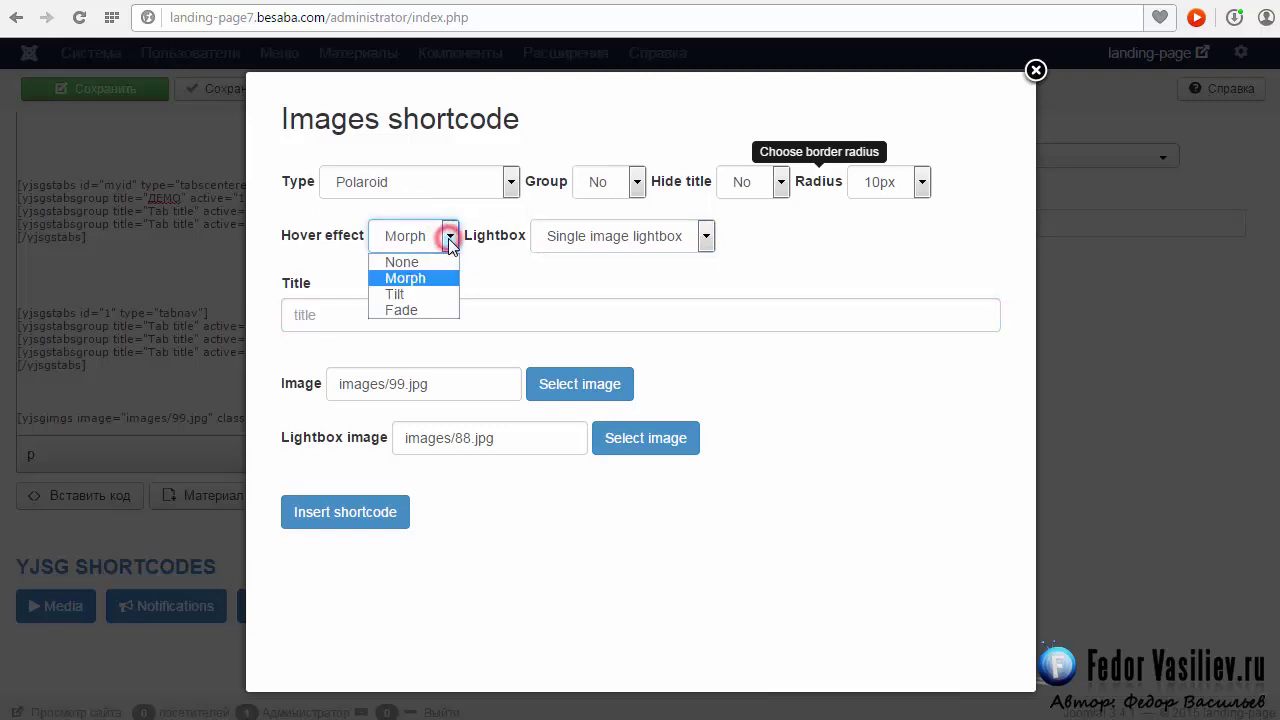
left_click(449, 240)
left_click(449, 240)
left_click(414, 242)
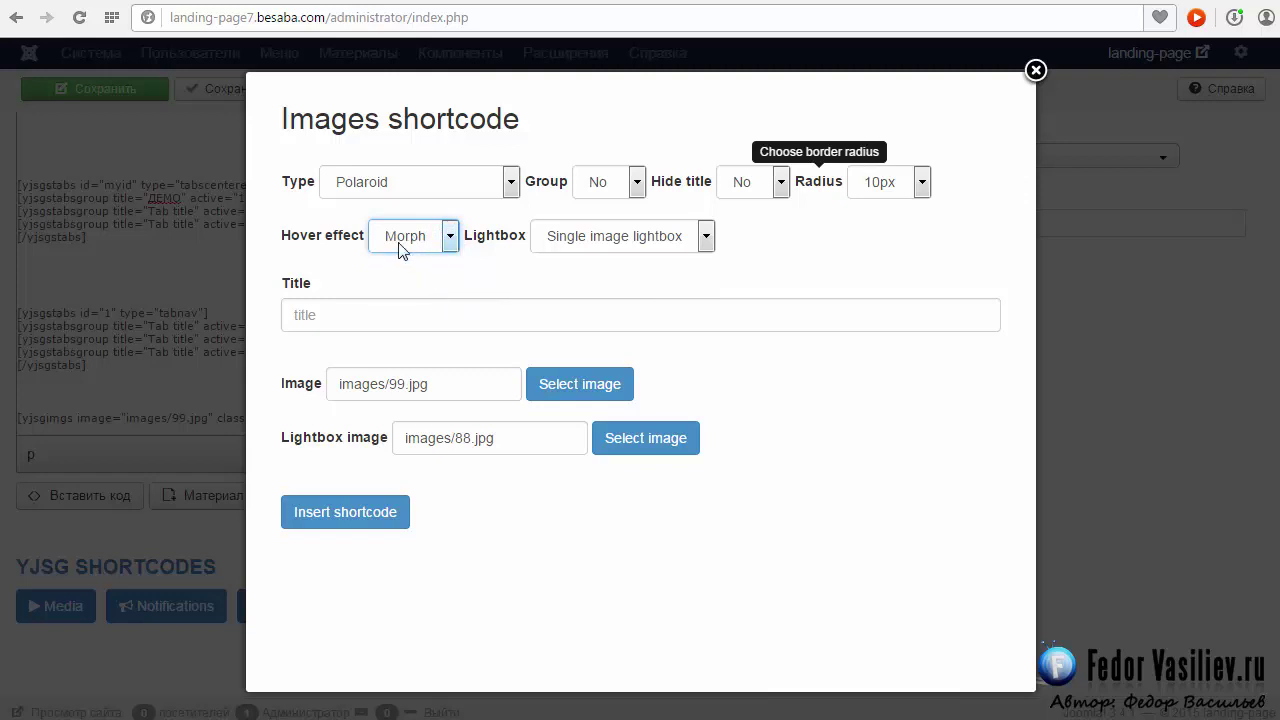
- Insert the Morph Polaroid shortcode into the module text and close the shortcode dialog
scroll(400, 450, "down", 1)
left_click(360, 477)
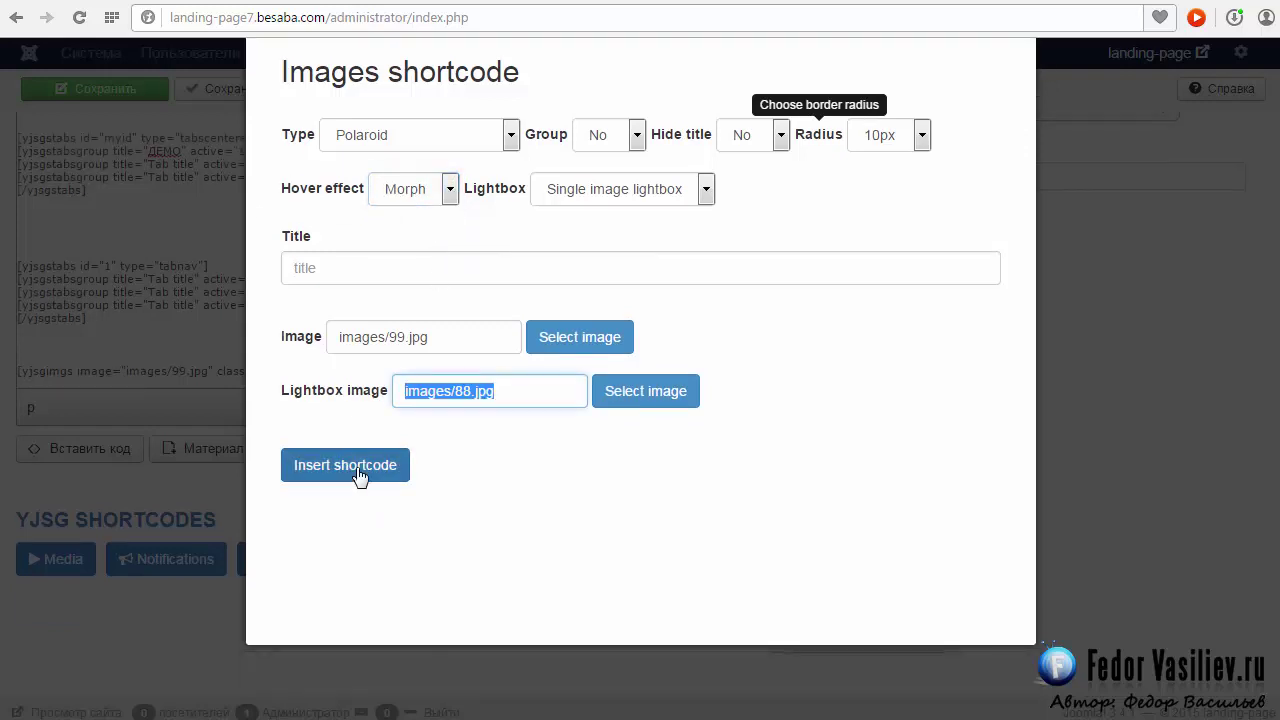
key("Escape")
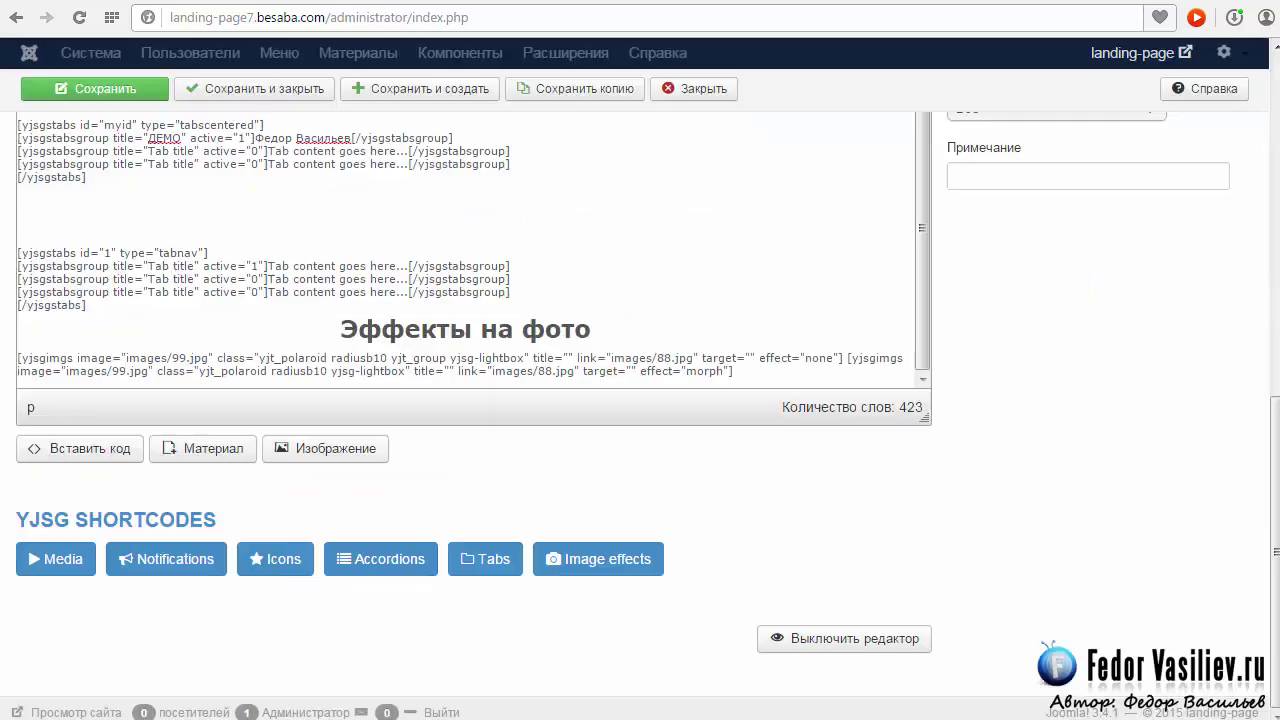
- Compare the effect values of the two image shortcodes in the module text and save the module
left_click_drag(758, 357, 835, 360)
left_click(827, 359)
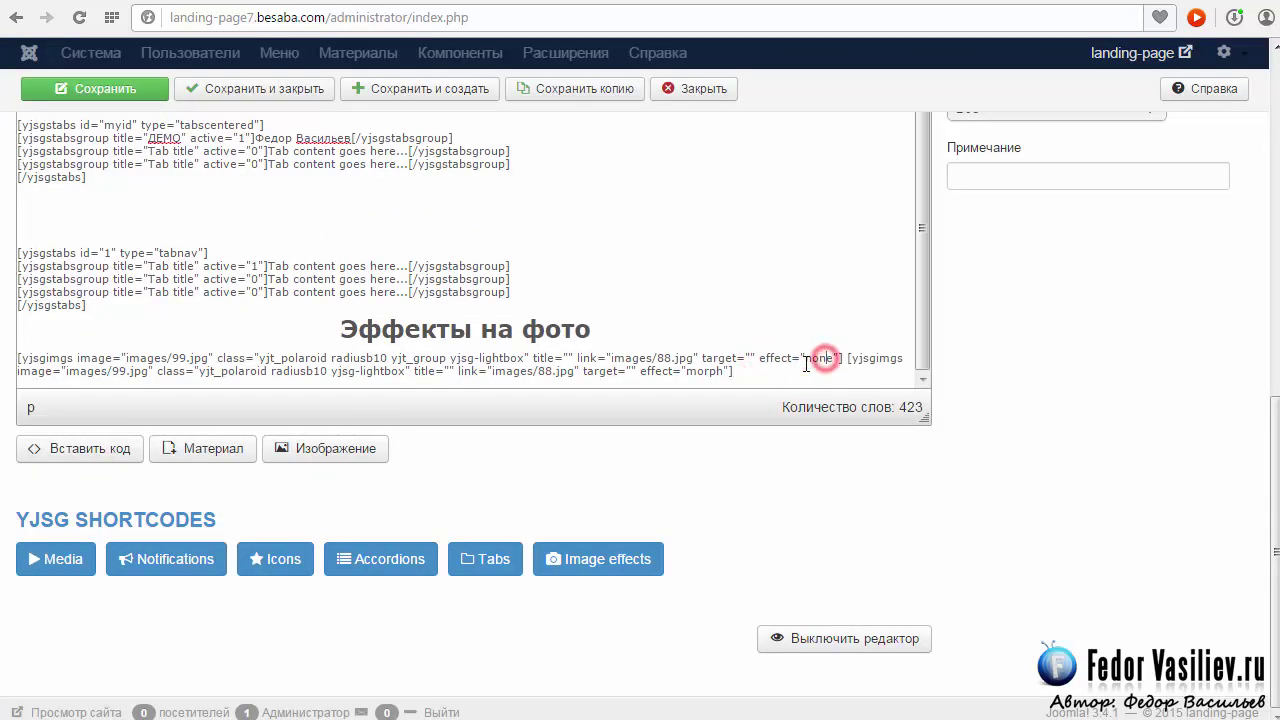
left_click_drag(644, 371, 724, 374)
double_click(688, 372)
left_click(105, 90)
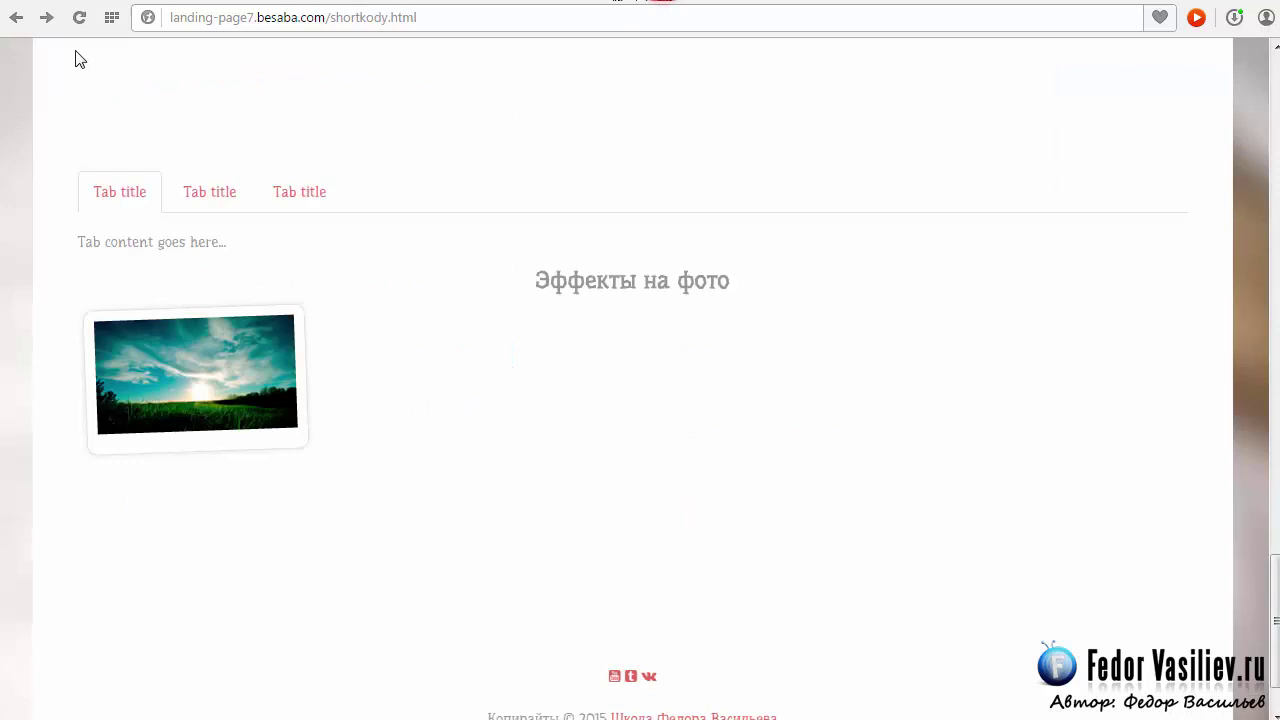
- Reload the shortcodes page on the site and preview the second Polaroid photo in its lightbox
left_click(79, 18)
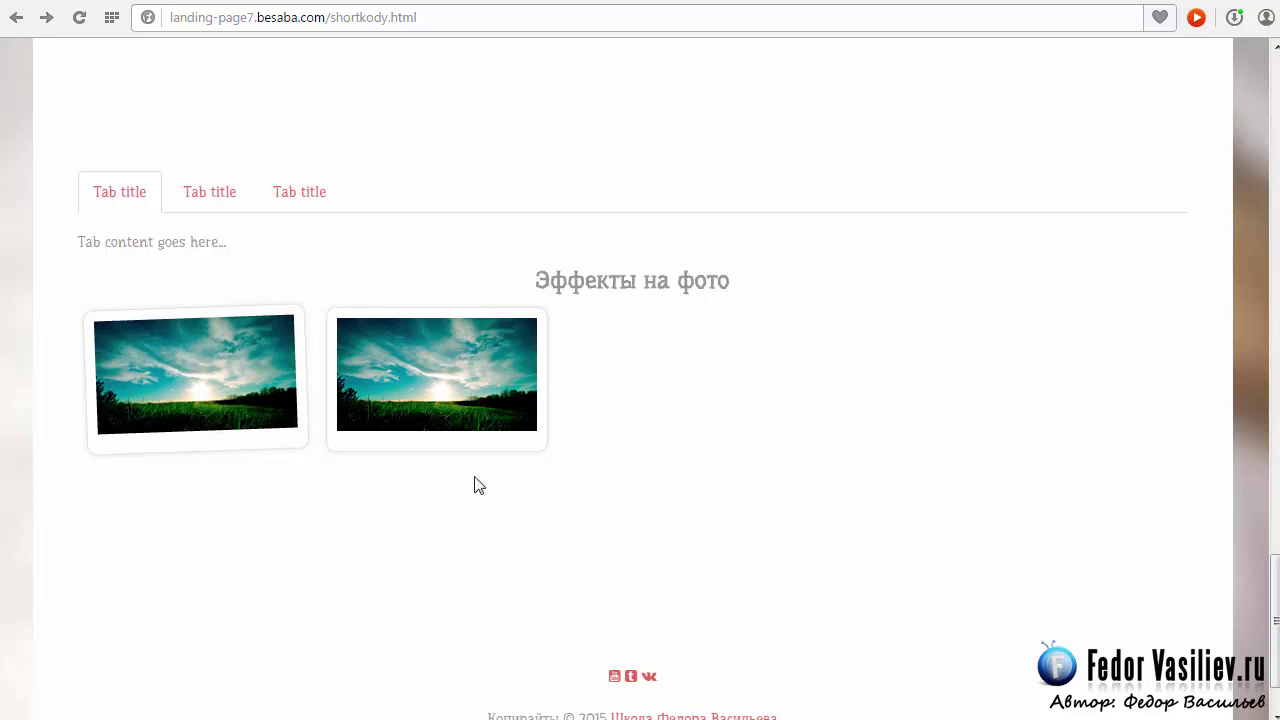
left_click(448, 398)
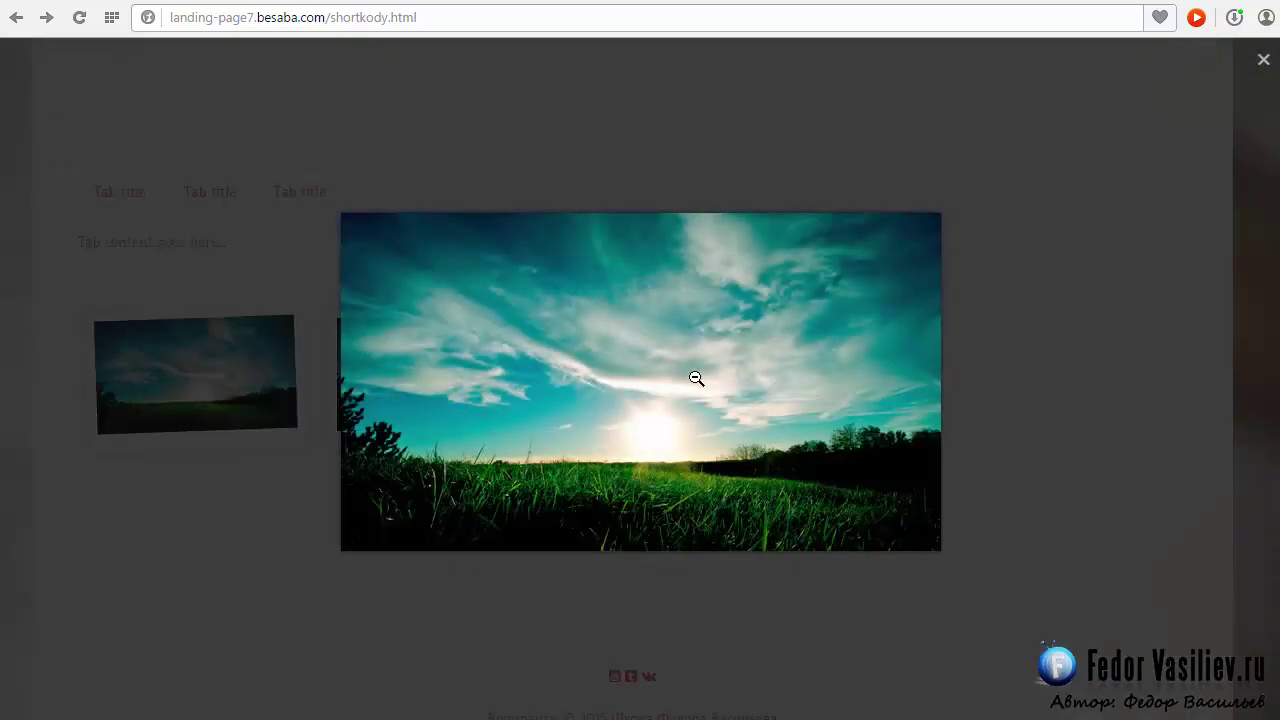
left_click(696, 378)
left_click(403, 364)
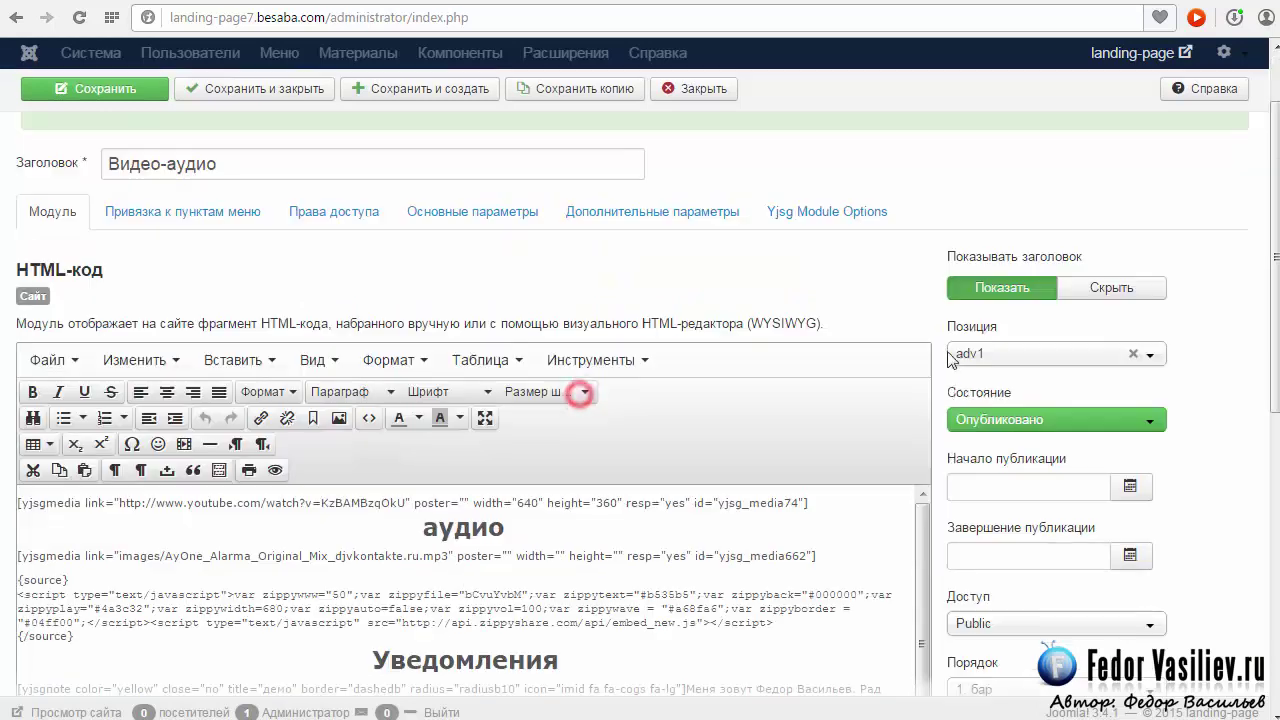
- Place the cursor after the Morph shortcode in the module text and open the image effects shortcode dialog
scroll(958, 398, "down", 5)
scroll(940, 425, "down", 3)
left_click_drag(920, 237, 762, 374)
left_click(762, 374)
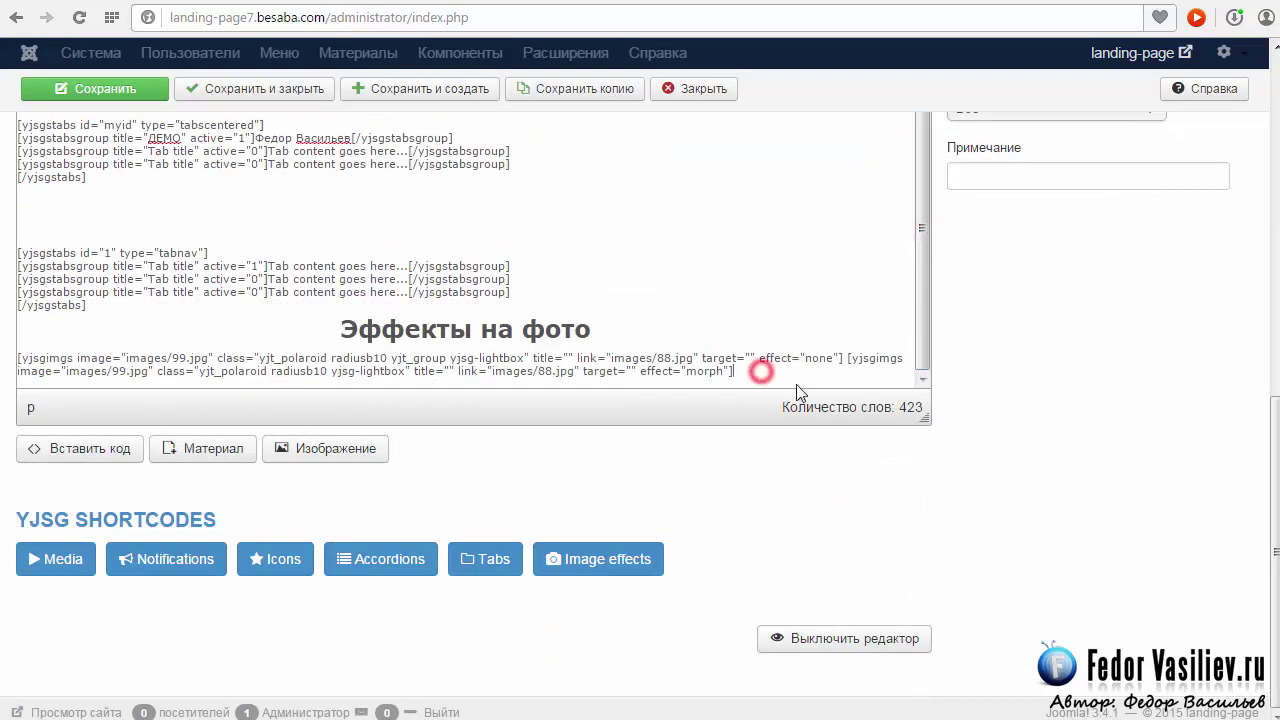
left_click(573, 563)
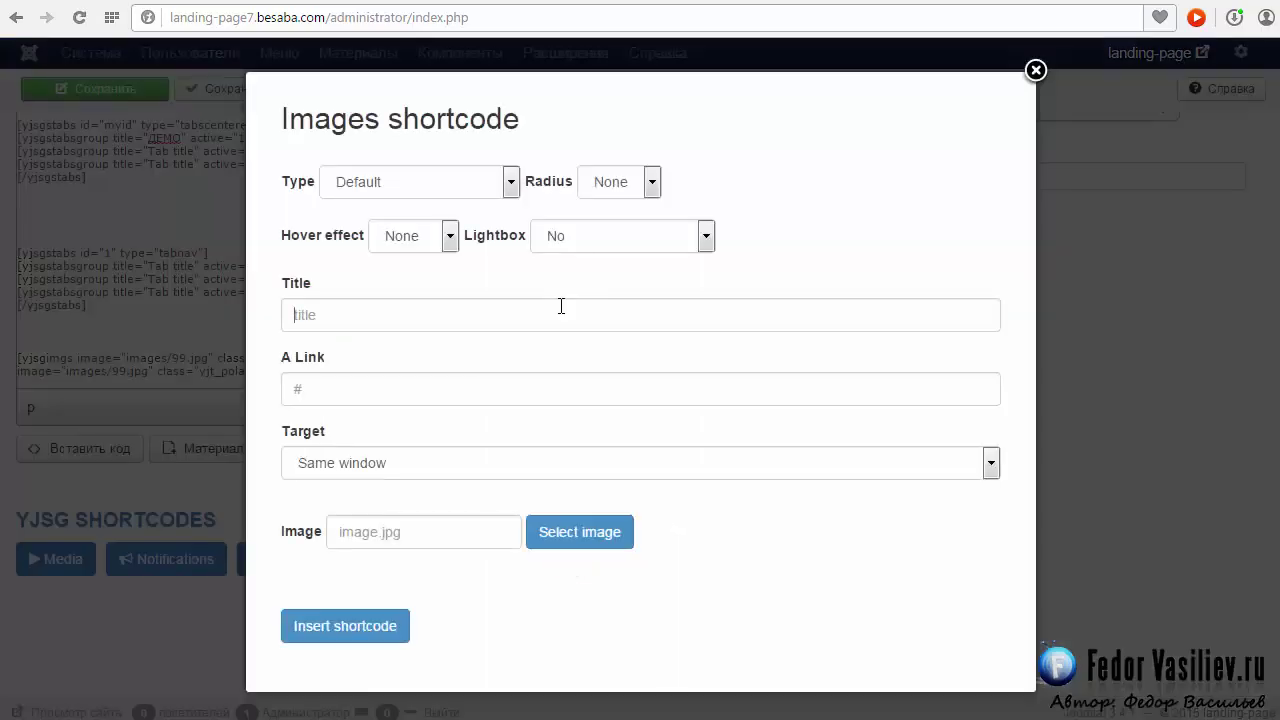
left_click(509, 185)
left_click(500, 222)
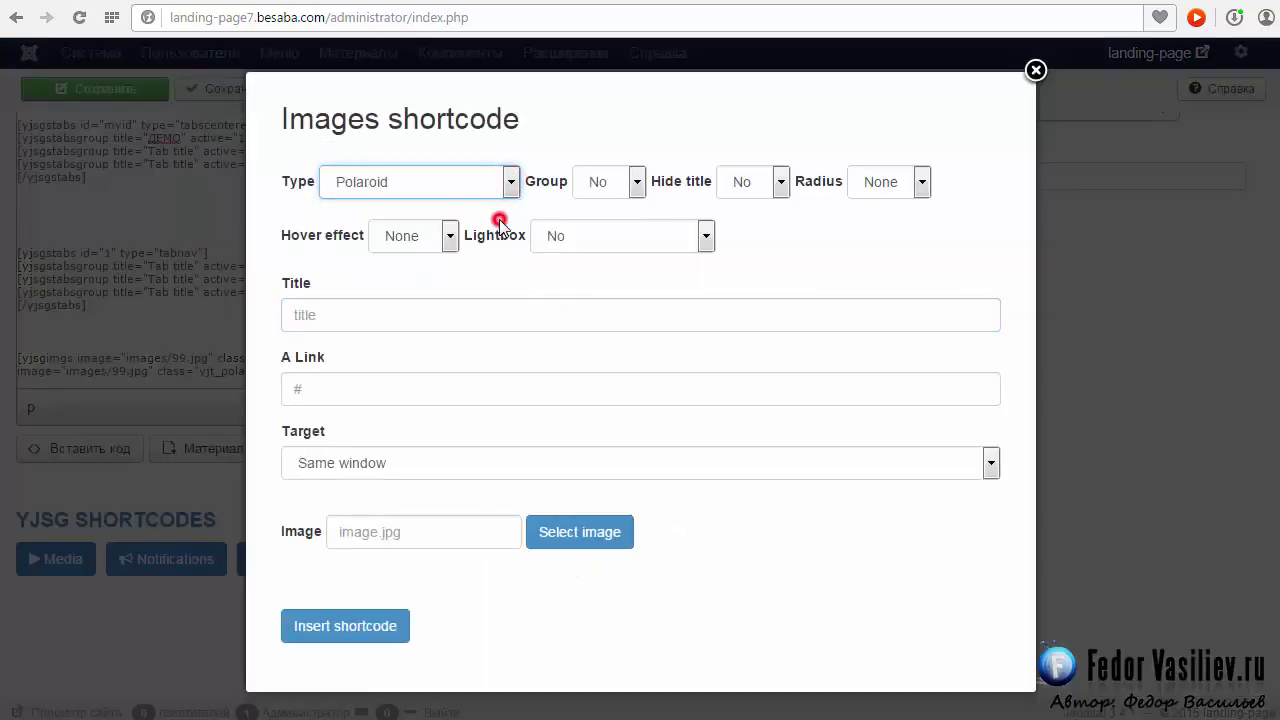
left_click(494, 185)
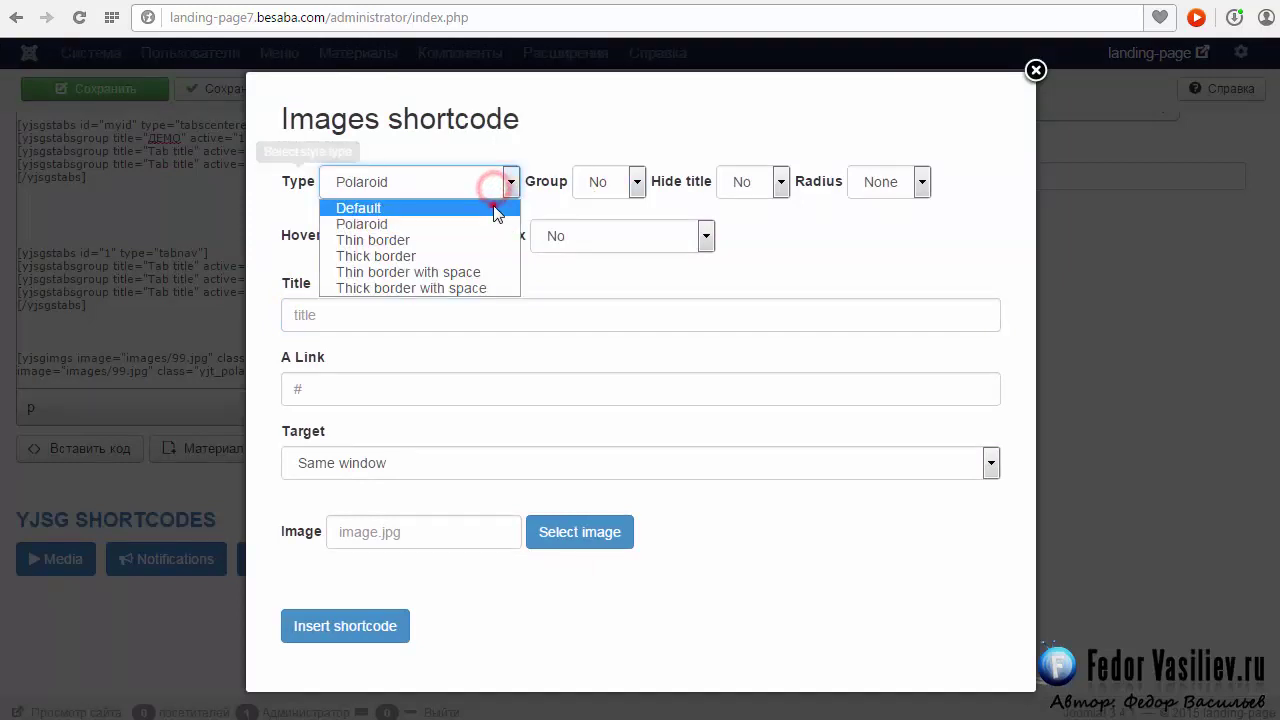
left_click(494, 207)
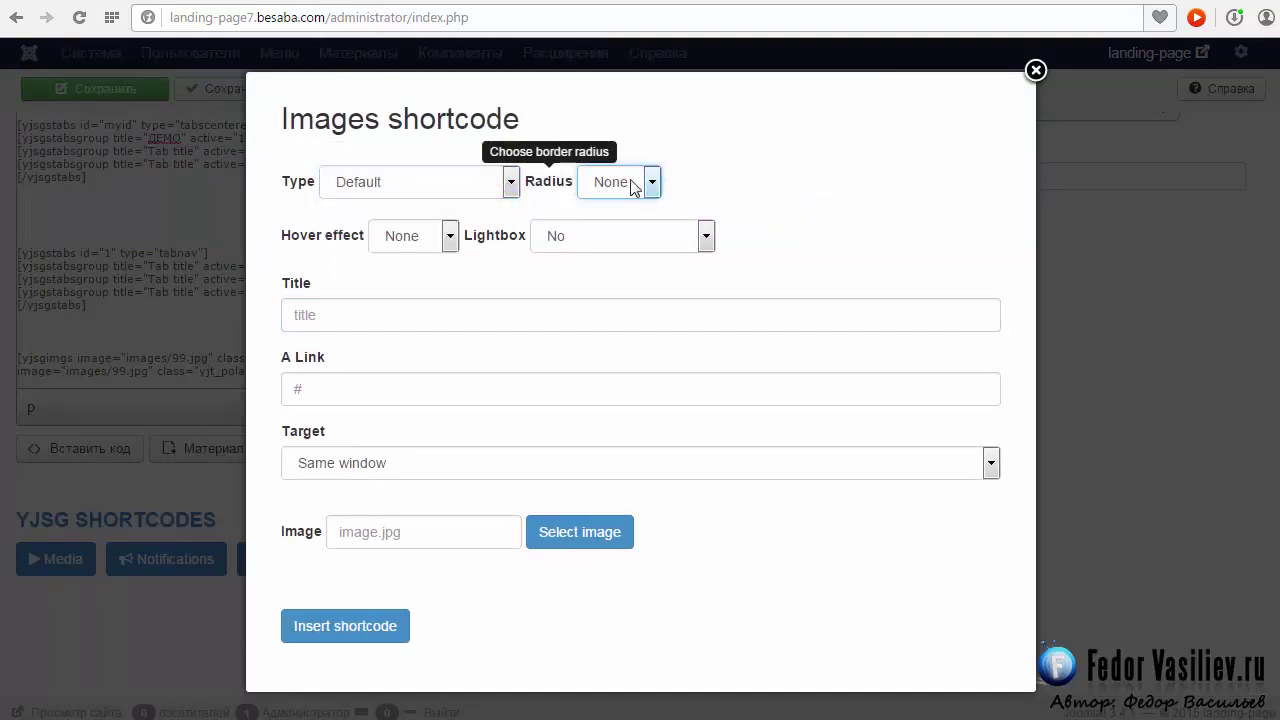
left_click(512, 531)
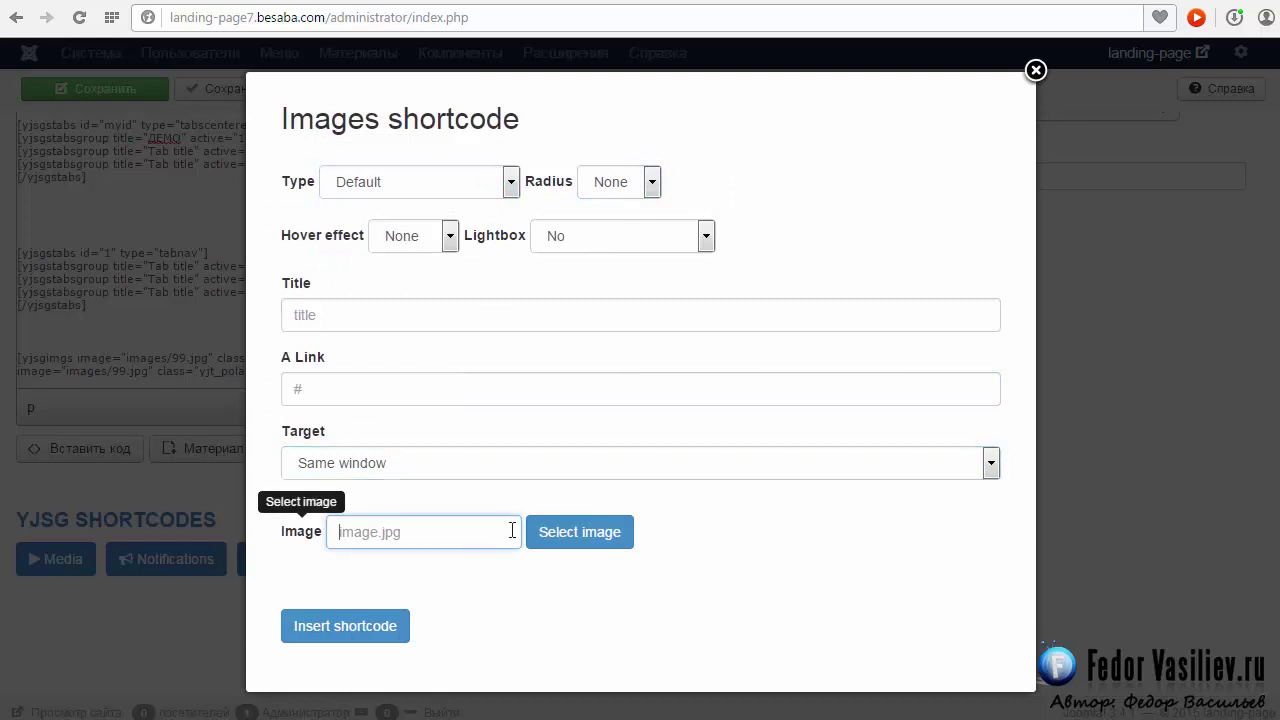
- Set the shortcode's type to Polaroid with Group Yes and a 10px radius, keeping Hide title at No
left_click(429, 181)
left_click(420, 223)
left_click(640, 184)
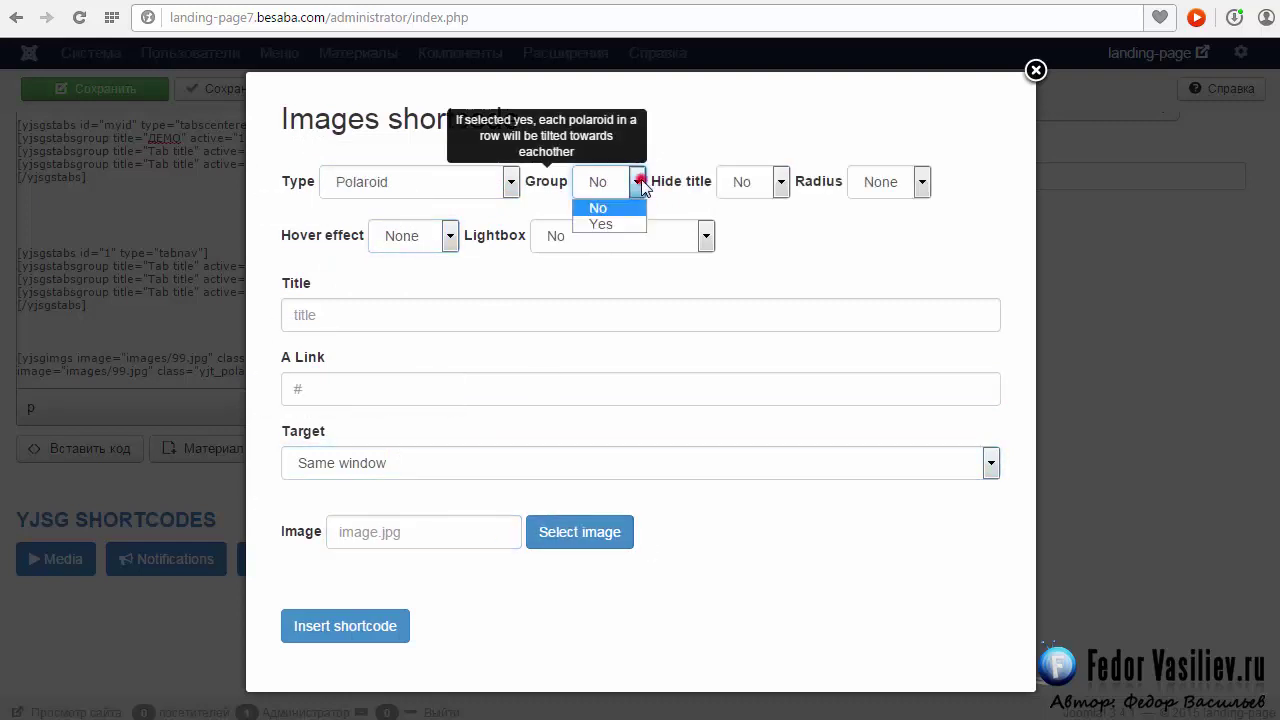
left_click(602, 224)
left_click(757, 186)
left_click(757, 186)
left_click(914, 182)
left_click(905, 353)
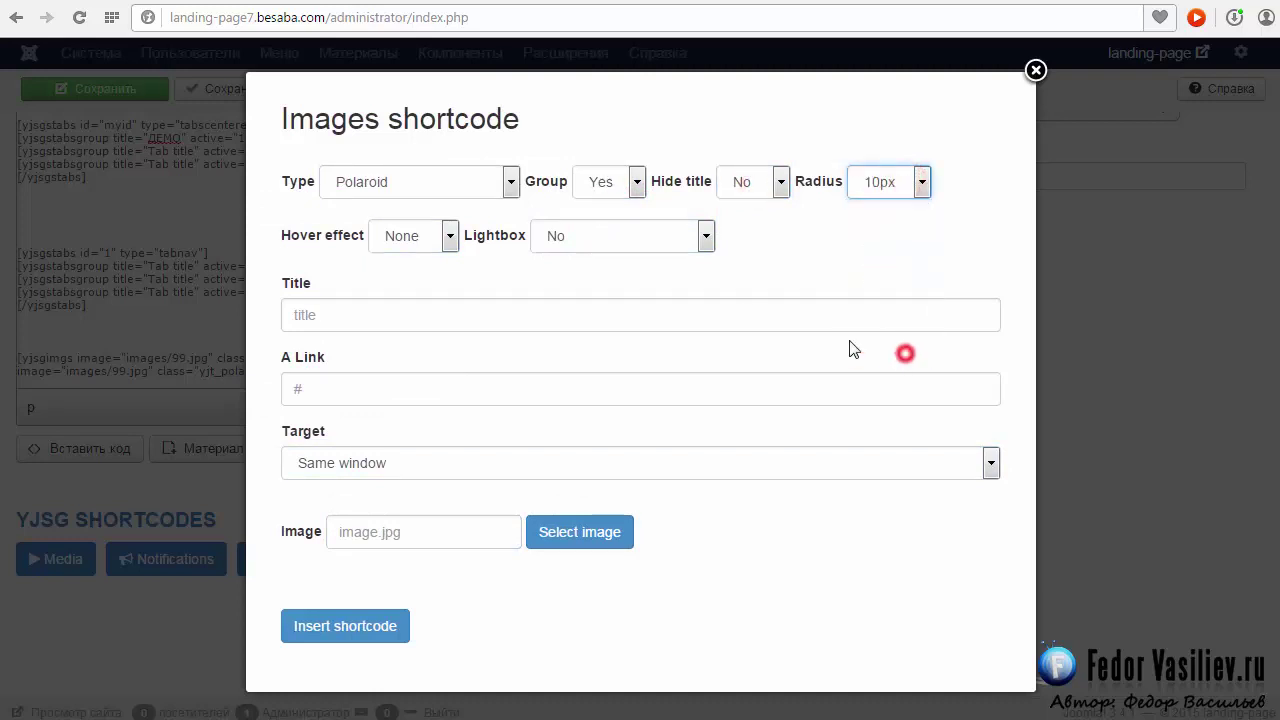
- Set the shortcode's hover effect to Fade and its Lightbox option to Single image lightbox
left_click(407, 240)
left_click(408, 310)
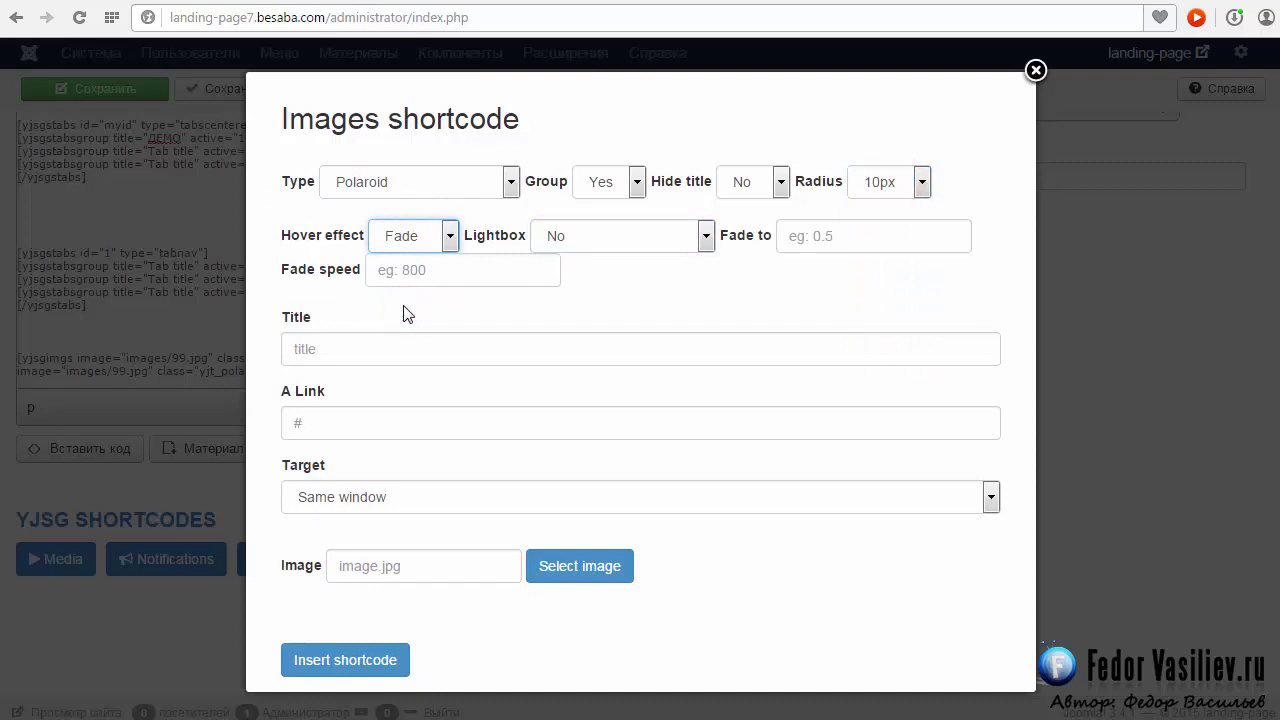
left_click(585, 239)
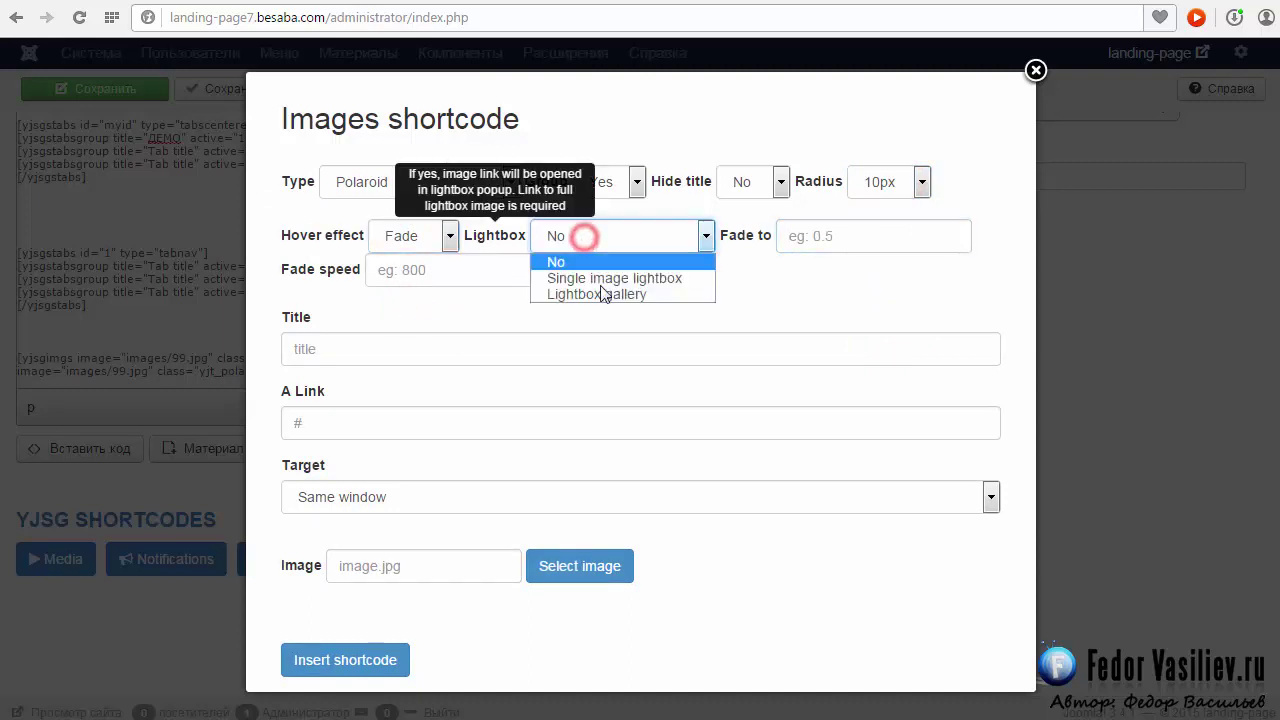
left_click(600, 279)
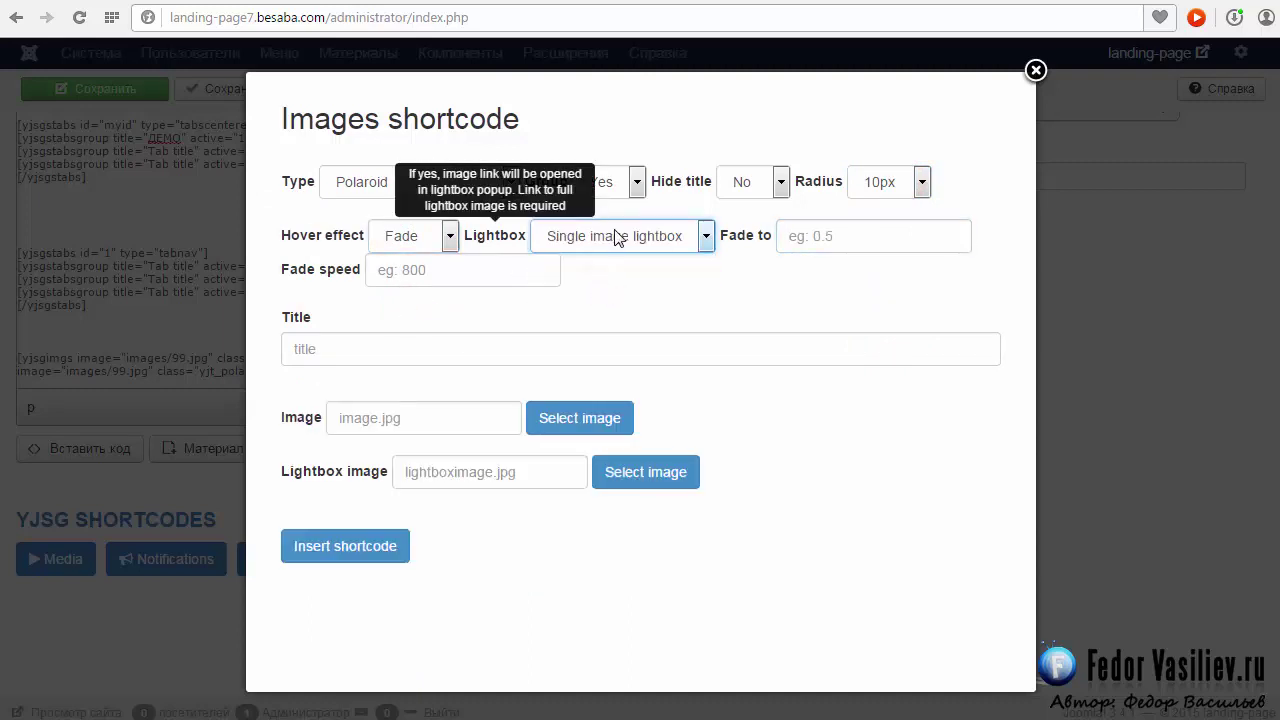
left_click(616, 236)
left_click(600, 278)
left_click(622, 224)
left_click(622, 226)
left_click(622, 228)
left_click(612, 279)
- Set the Fade effect's Fade to value to 0.5 and its Fade speed to 800
left_click(821, 243)
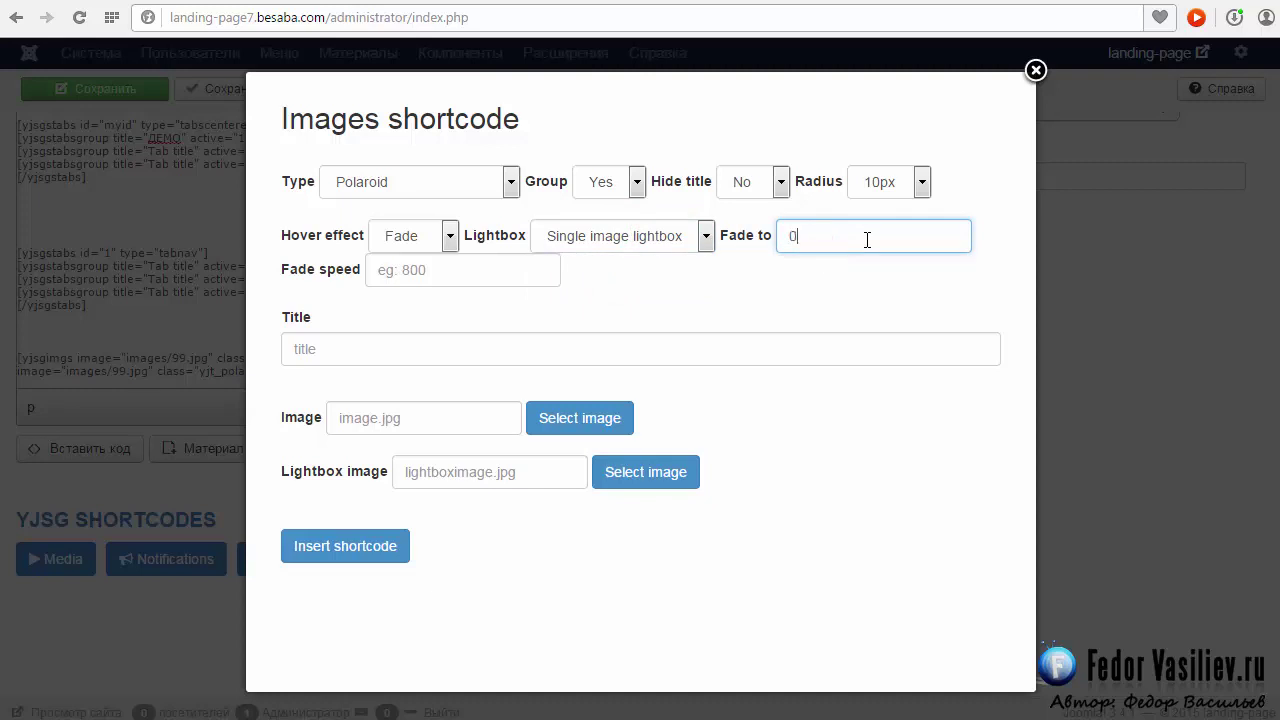
type("0ю")
key("BackSpace")
type(".5")
key("Tab")
key("Tab")
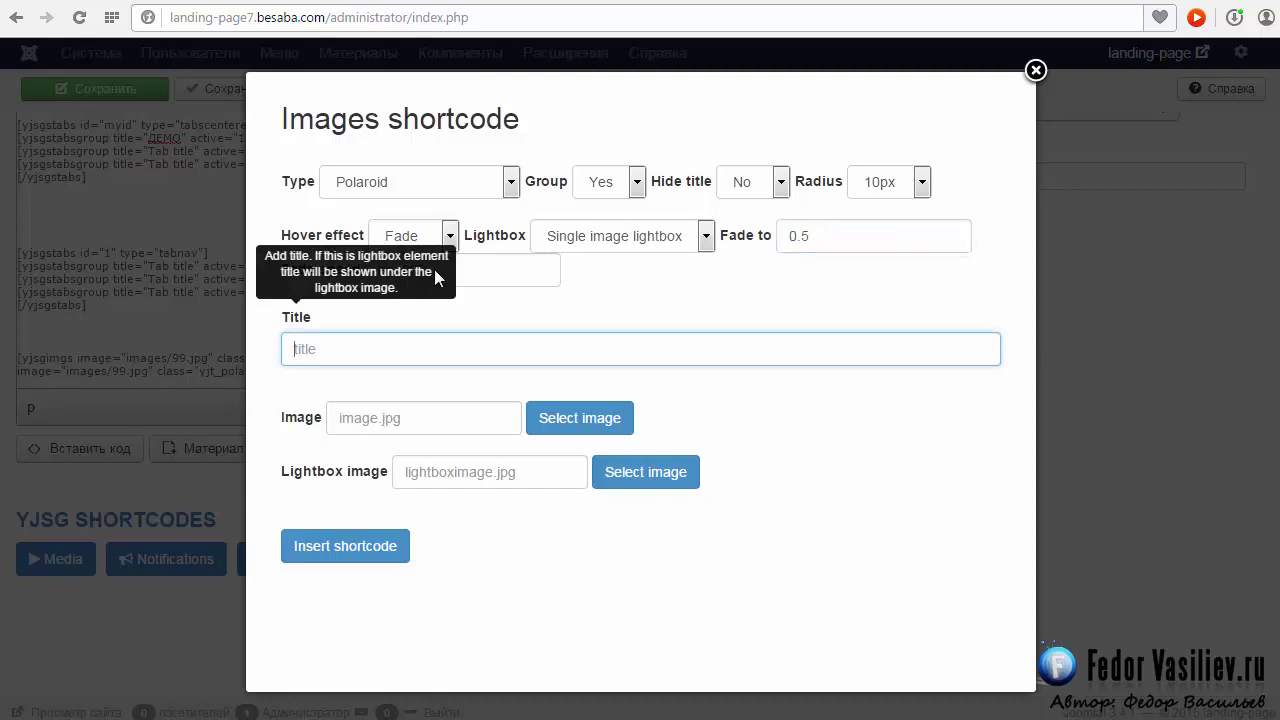
left_click(470, 269)
left_click(478, 272)
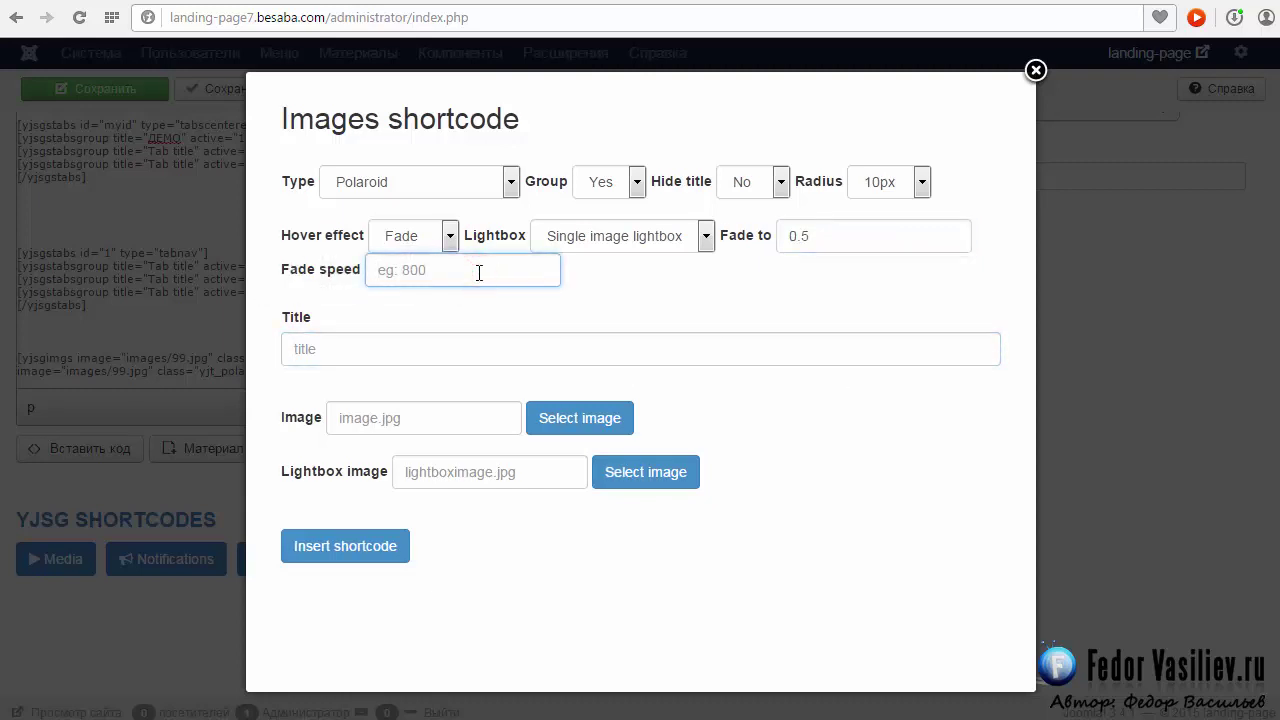
type("800")
key("ctrl+a")
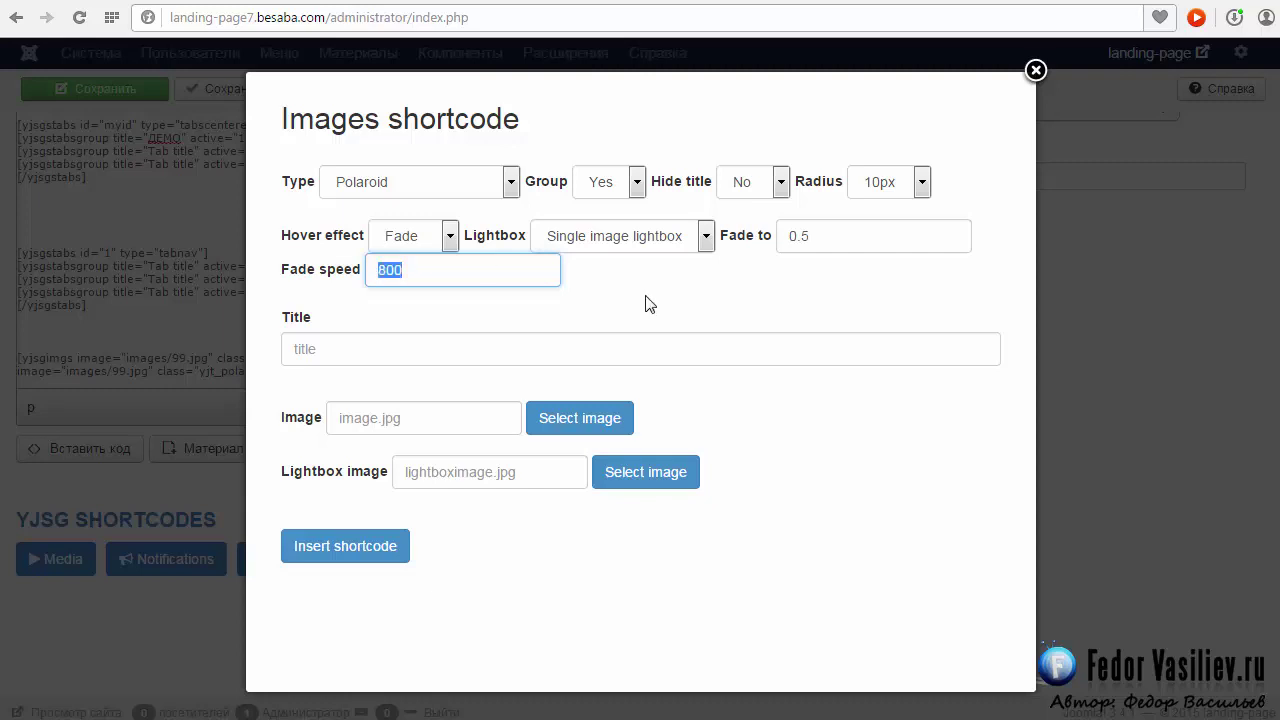
- Choose images/99.jpg as the Fade shortcode's main image and images/88.jpg as its lightbox image
left_click(565, 422)
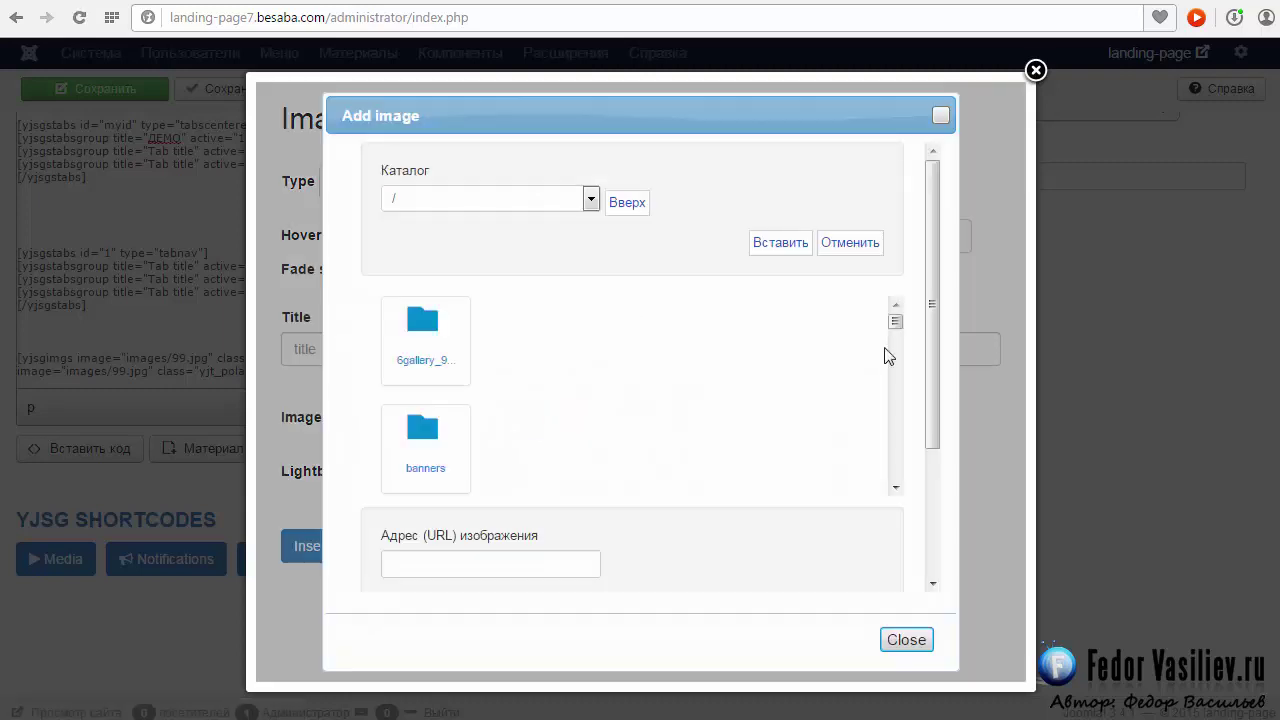
left_click_drag(896, 325, 903, 417)
left_click(906, 640)
left_click(640, 475)
scroll(537, 382, "down", 5)
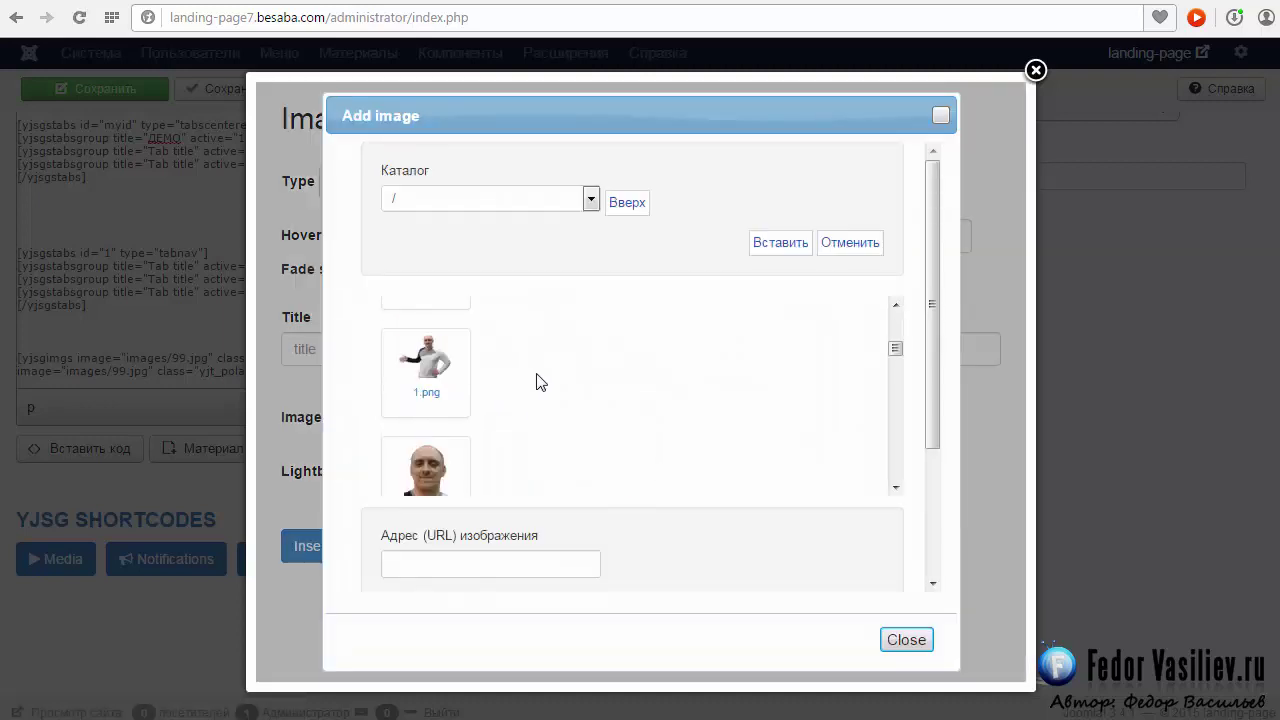
scroll(537, 382, "down", 2)
left_click(425, 380)
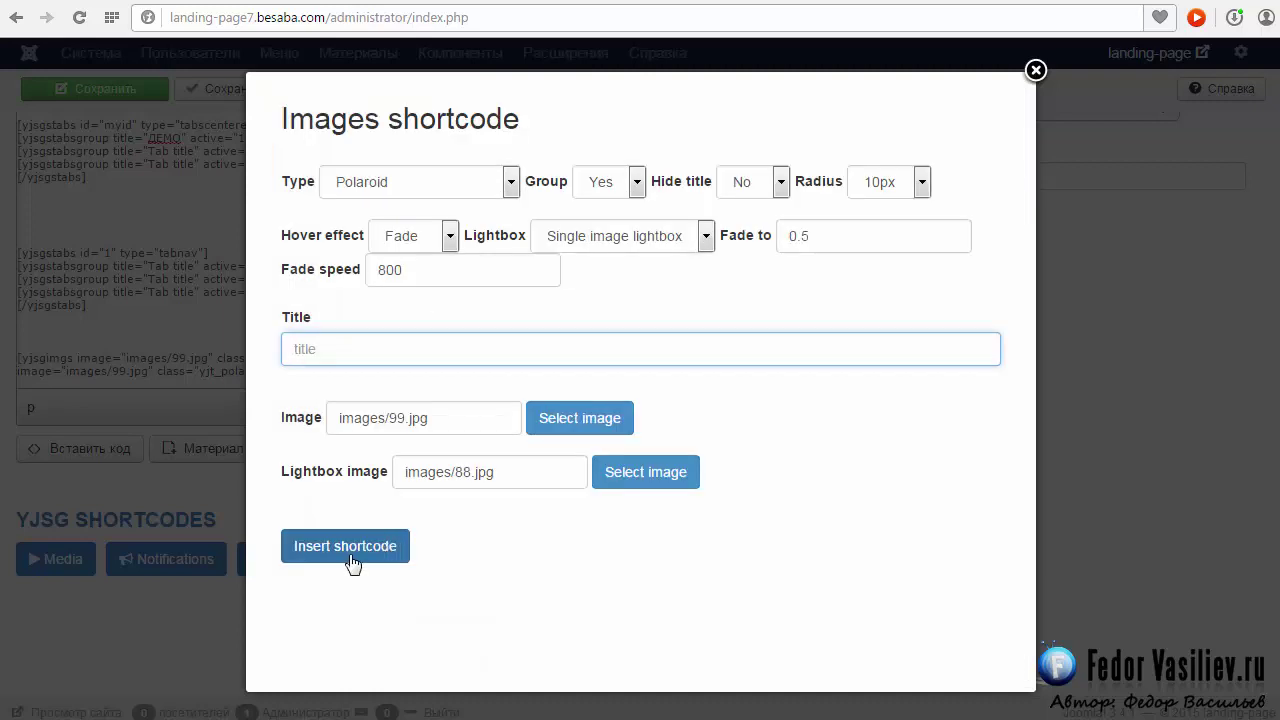
- Insert the Fade Polaroid shortcode into the module text and save the module
left_click(350, 558)
left_click(1036, 72)
scroll(128, 163, "up", 1)
left_click(105, 88)
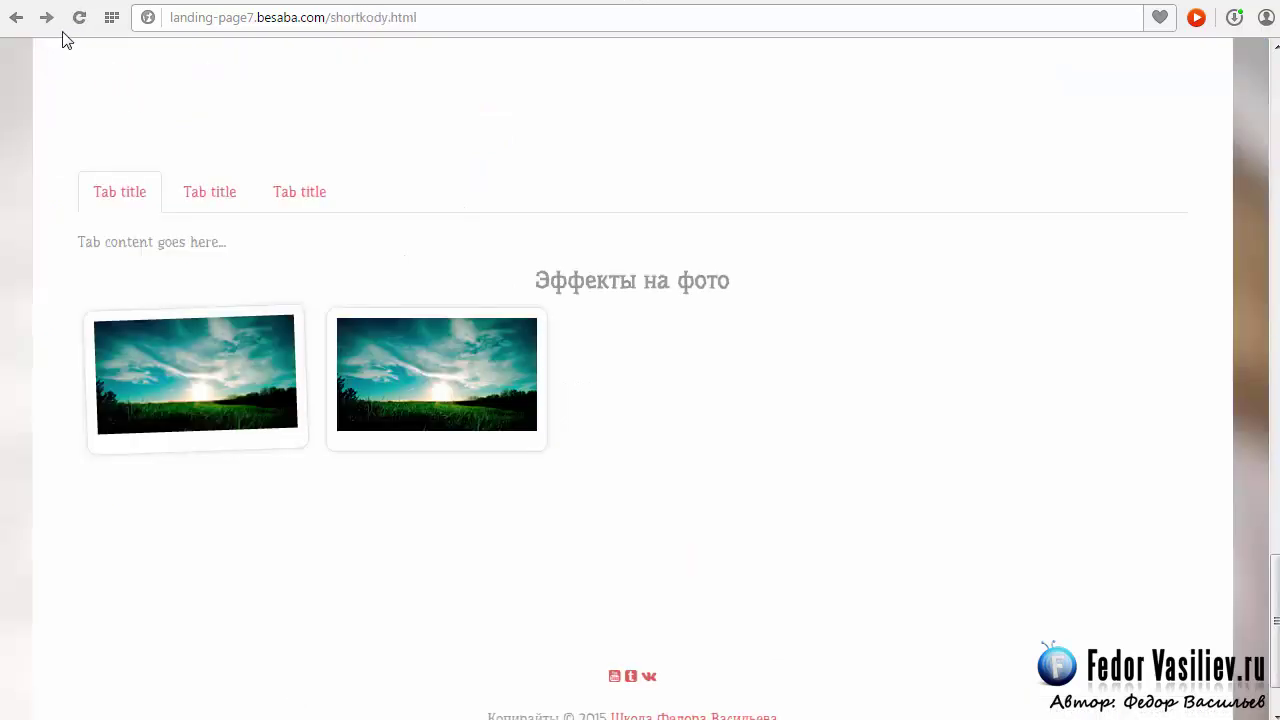
- Reload the shortcodes page and preview the third, fading Polaroid photo in its lightbox
left_click(79, 17)
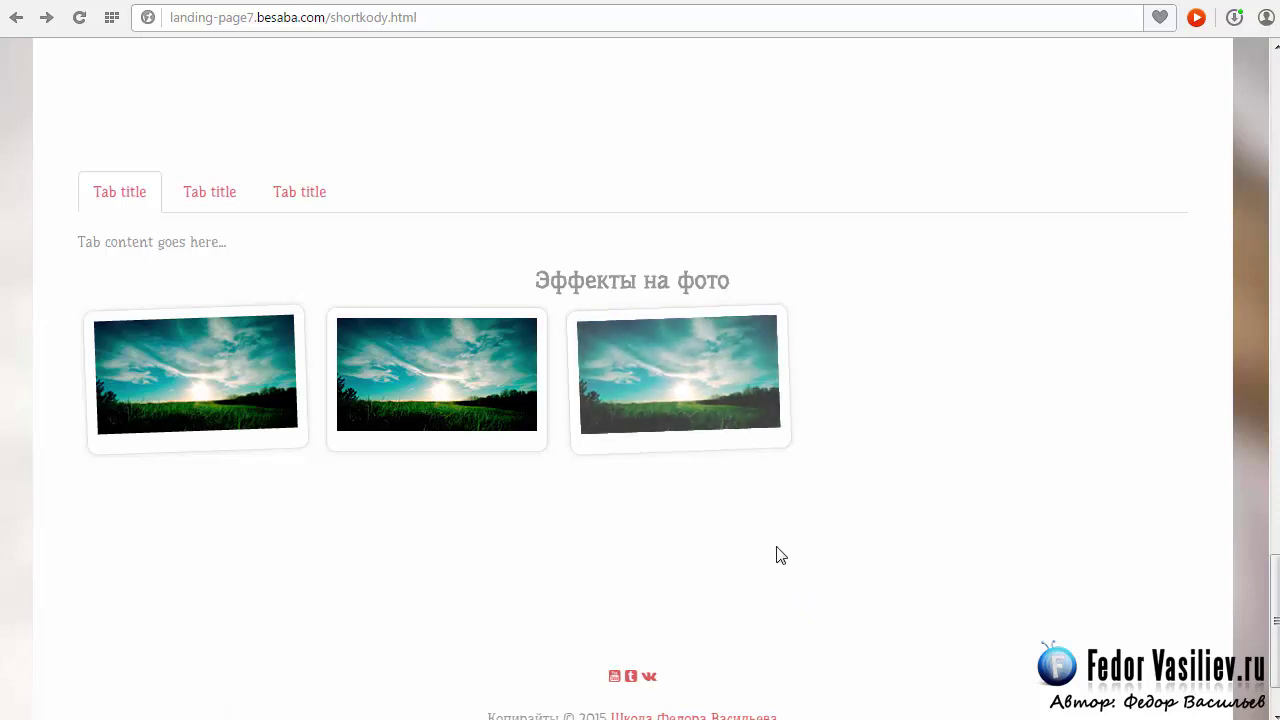
left_click(709, 389)
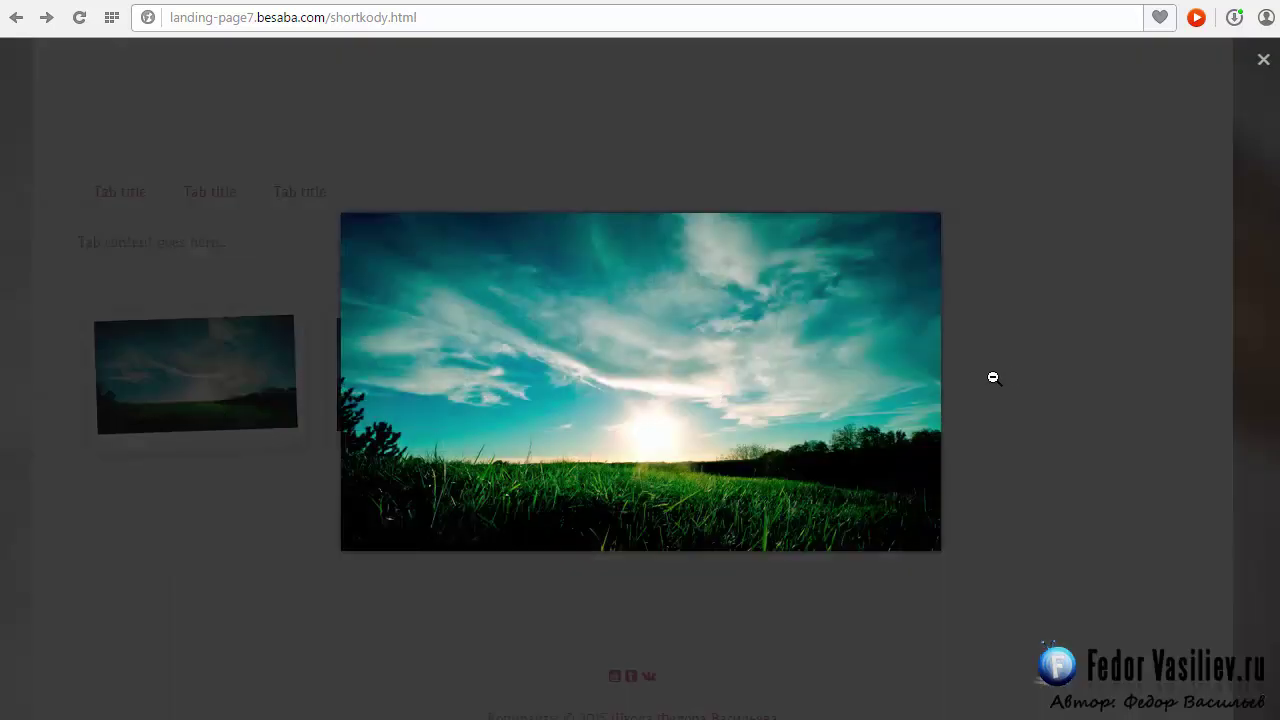
left_click(905, 384)
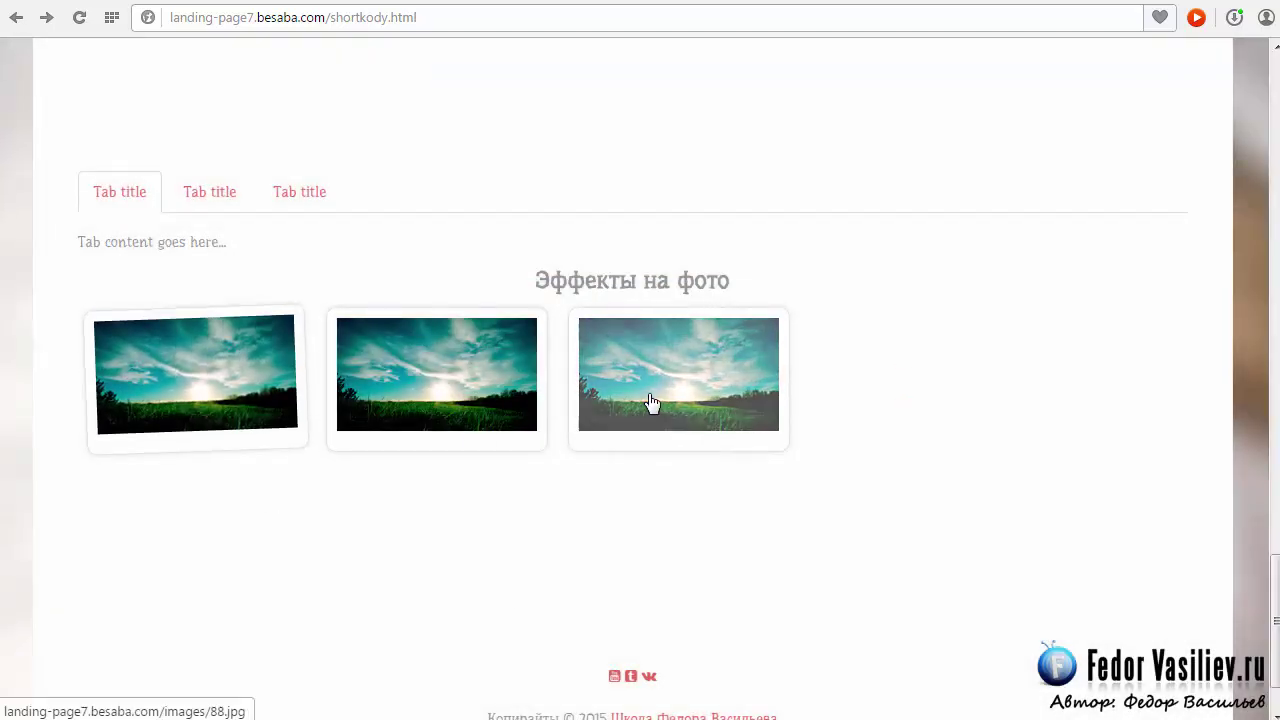
- Return to the module editor, add a new line below the image shortcodes and open the image effects shortcode dialog
left_click(555, 2)
scroll(917, 358, "down", 2)
left_click(921, 378)
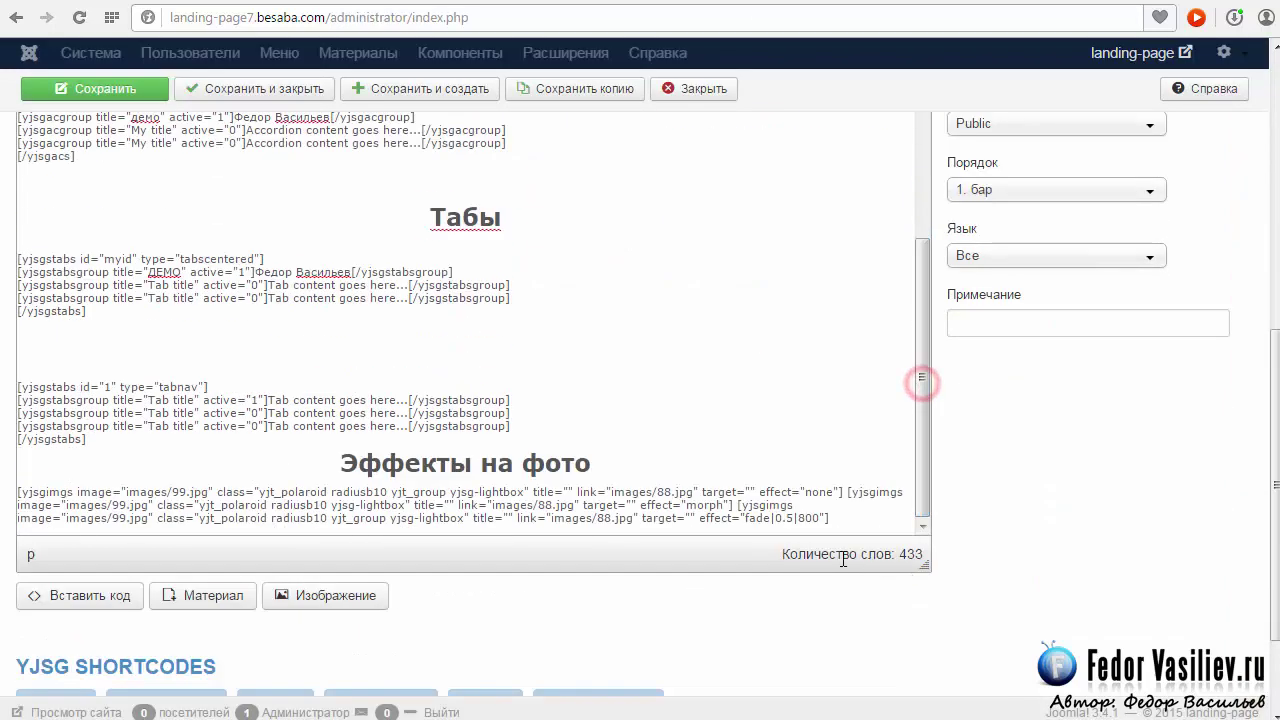
left_click(872, 517)
key("Return")
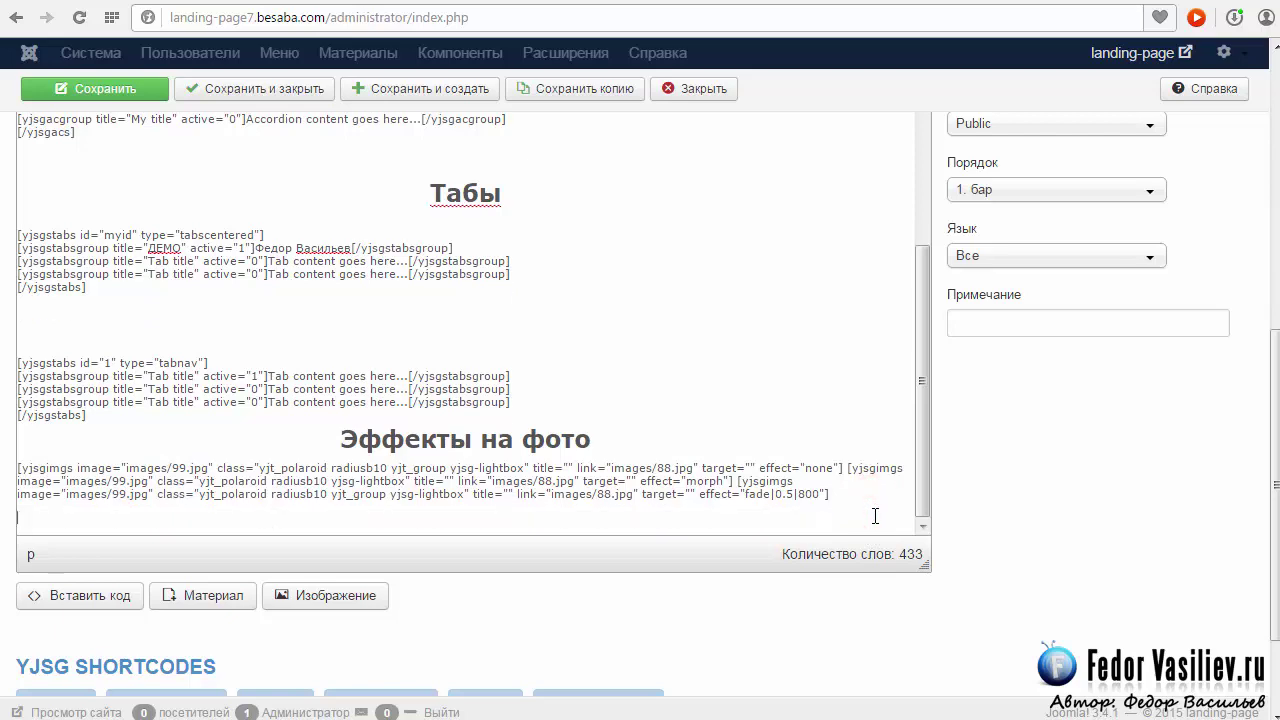
scroll(420, 611, "down", 2)
left_click(598, 553)
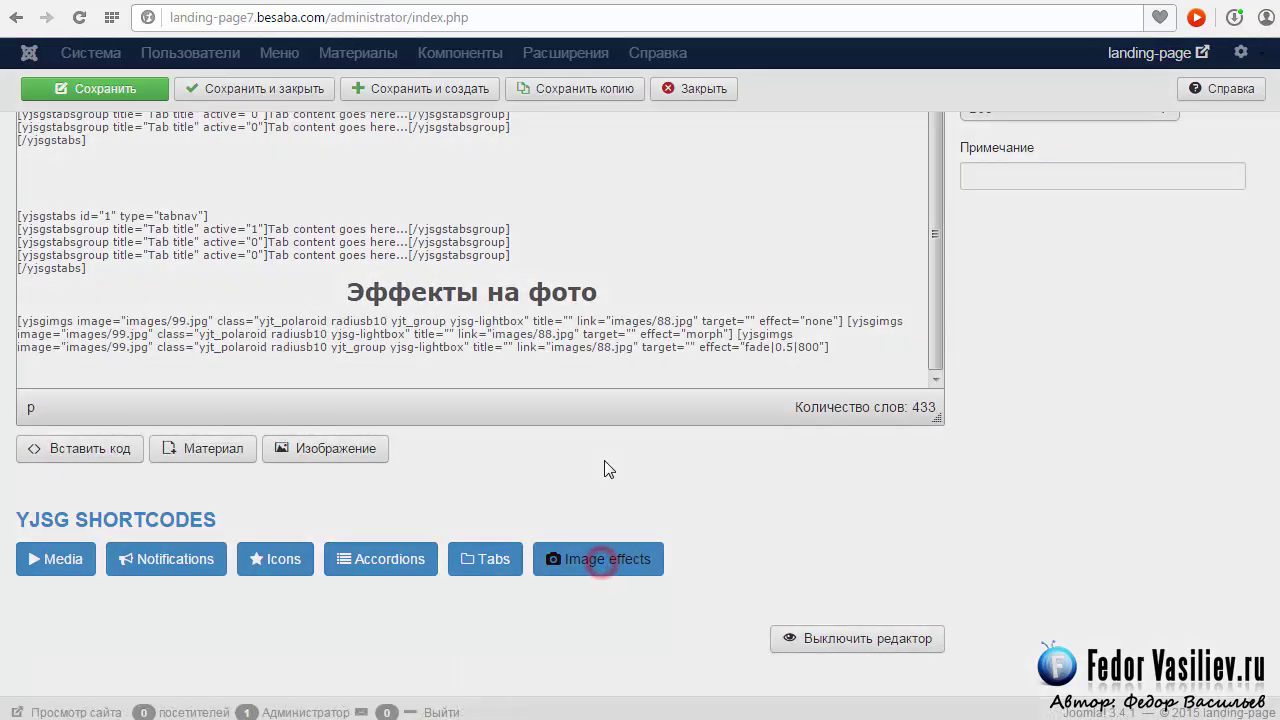
- Set the image shortcode's type to Polaroid after trying the Thin border style
left_click(510, 182)
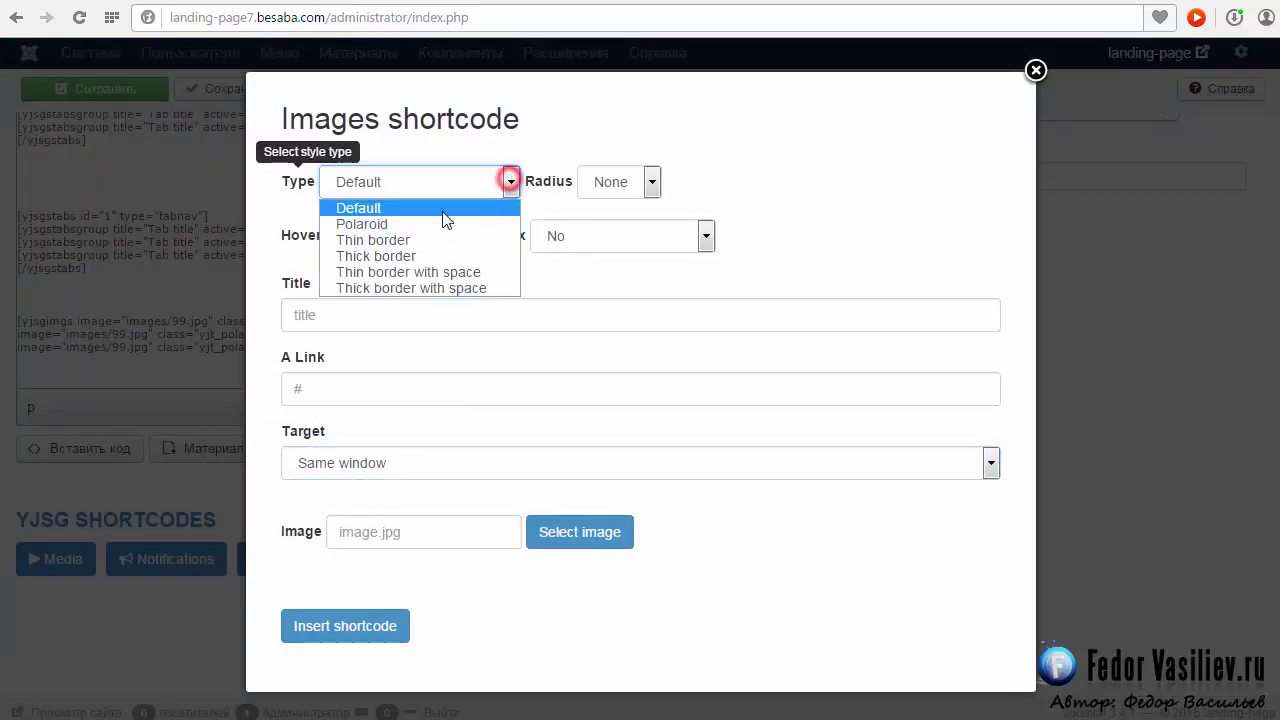
left_click(416, 225)
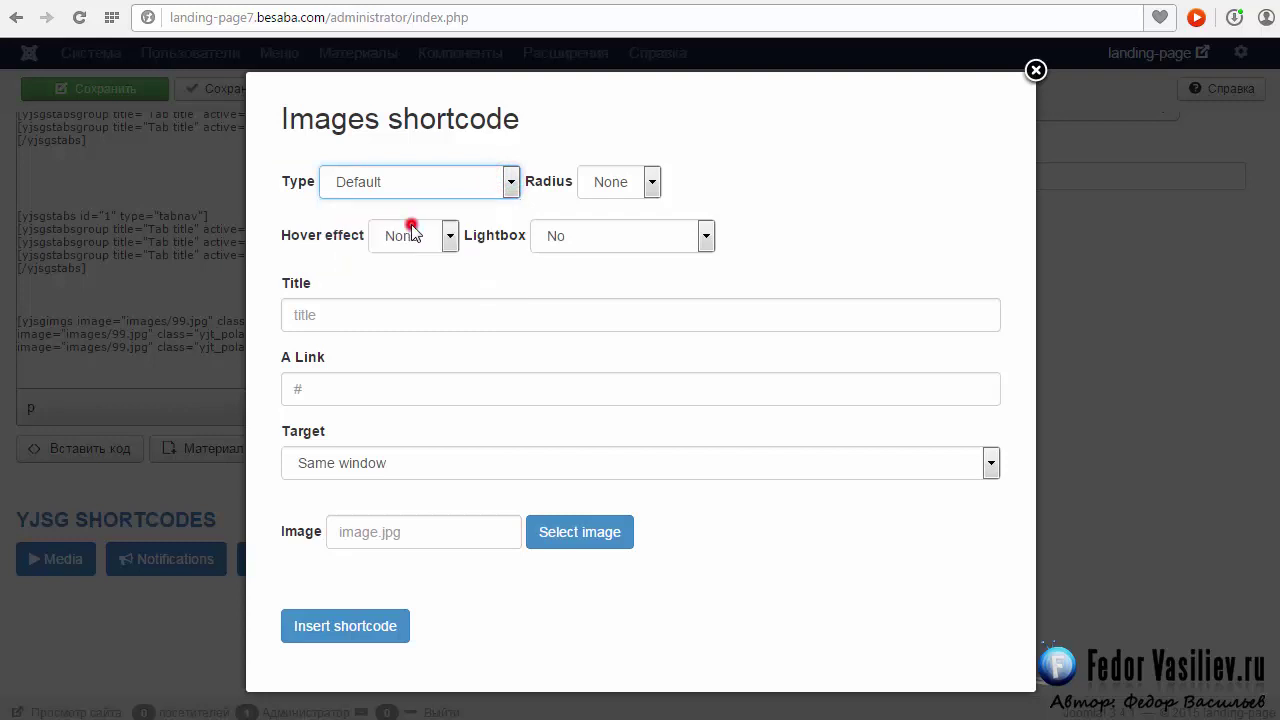
left_click(503, 184)
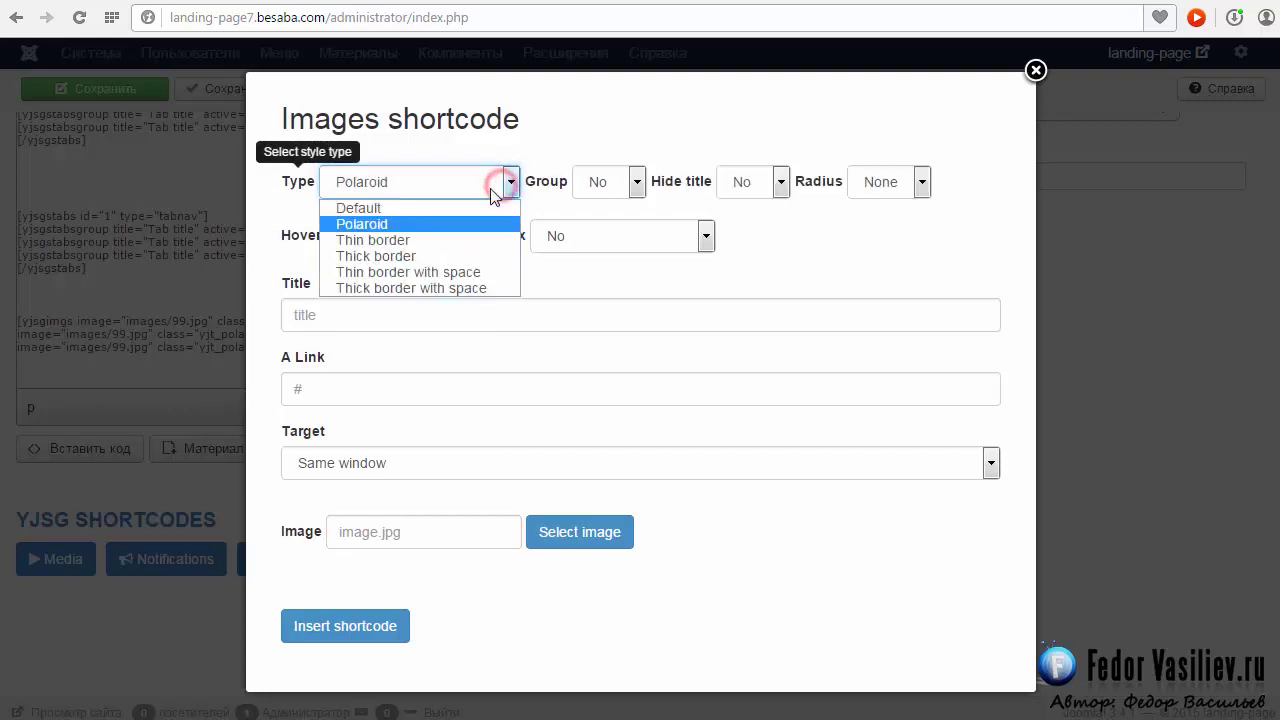
left_click(343, 233)
left_click(350, 187)
left_click(371, 241)
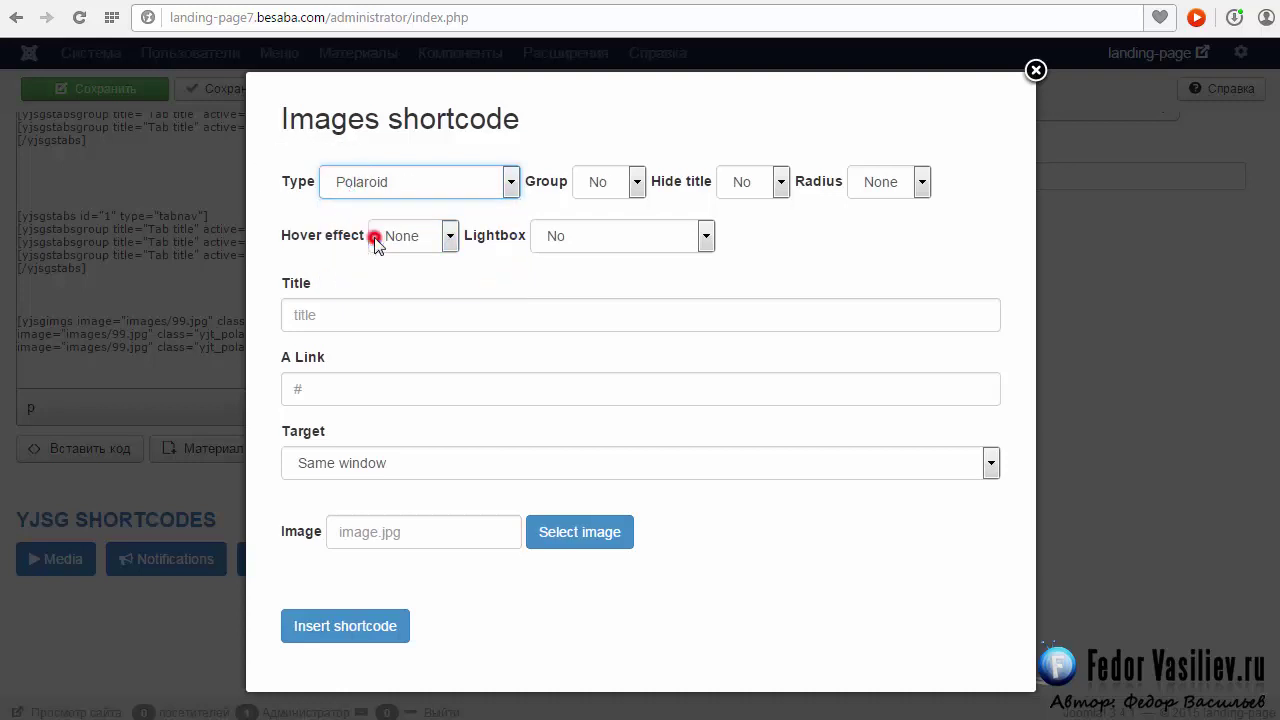
left_click(548, 236)
left_click(548, 236)
left_click(394, 182)
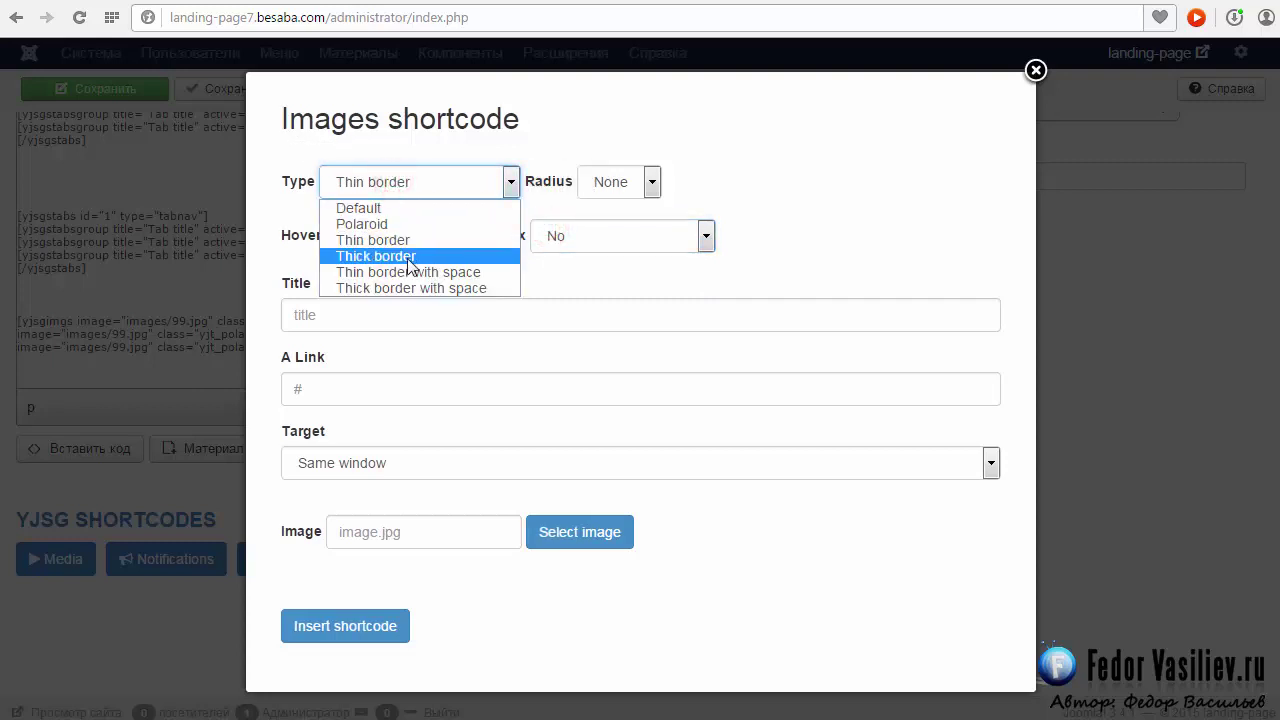
left_click(366, 224)
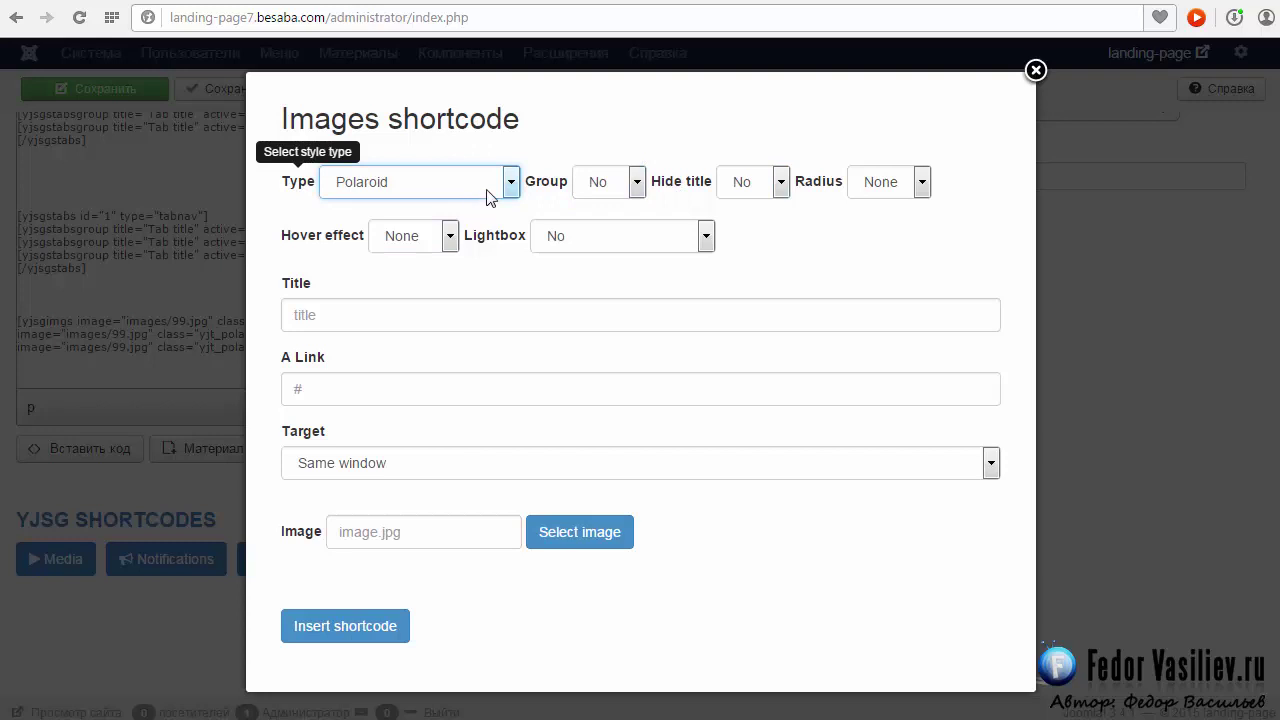
- Set the Polaroid image's radius to 10px, keep the hover effect at None and choose Lightbox gallery as the lightbox
left_click_drag(522, 181, 548, 188)
left_click(548, 188)
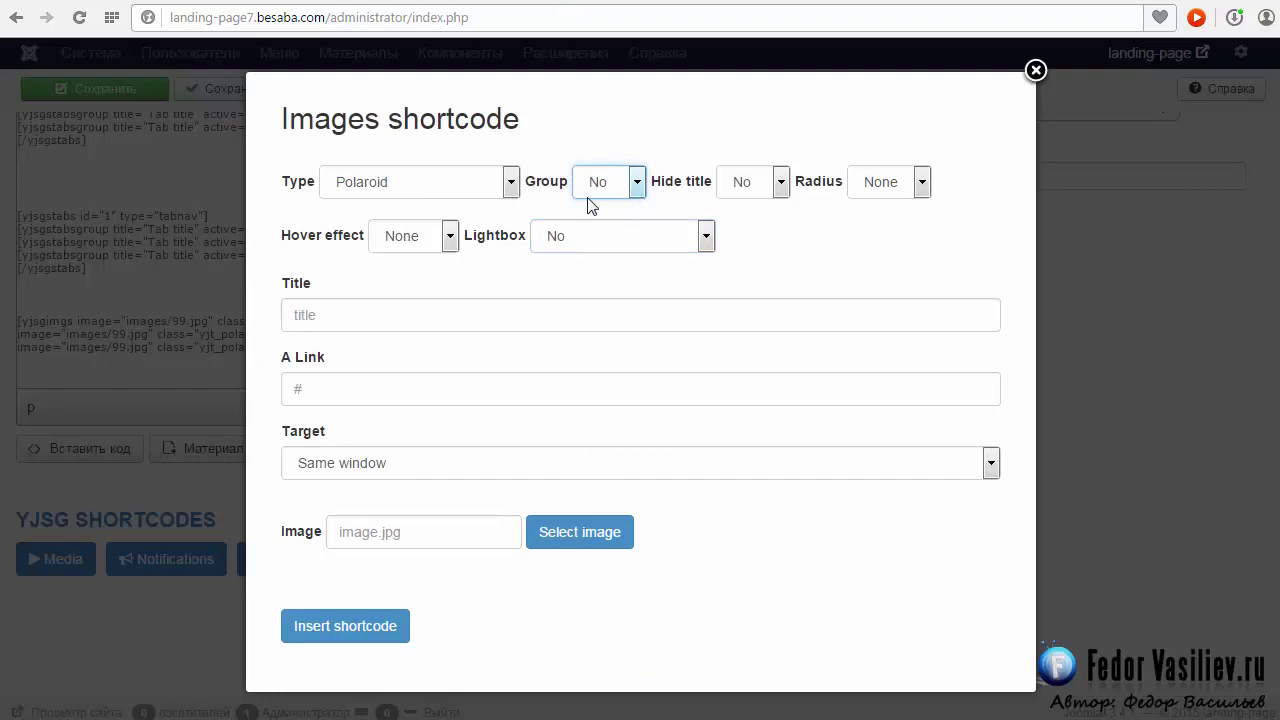
left_click(886, 183)
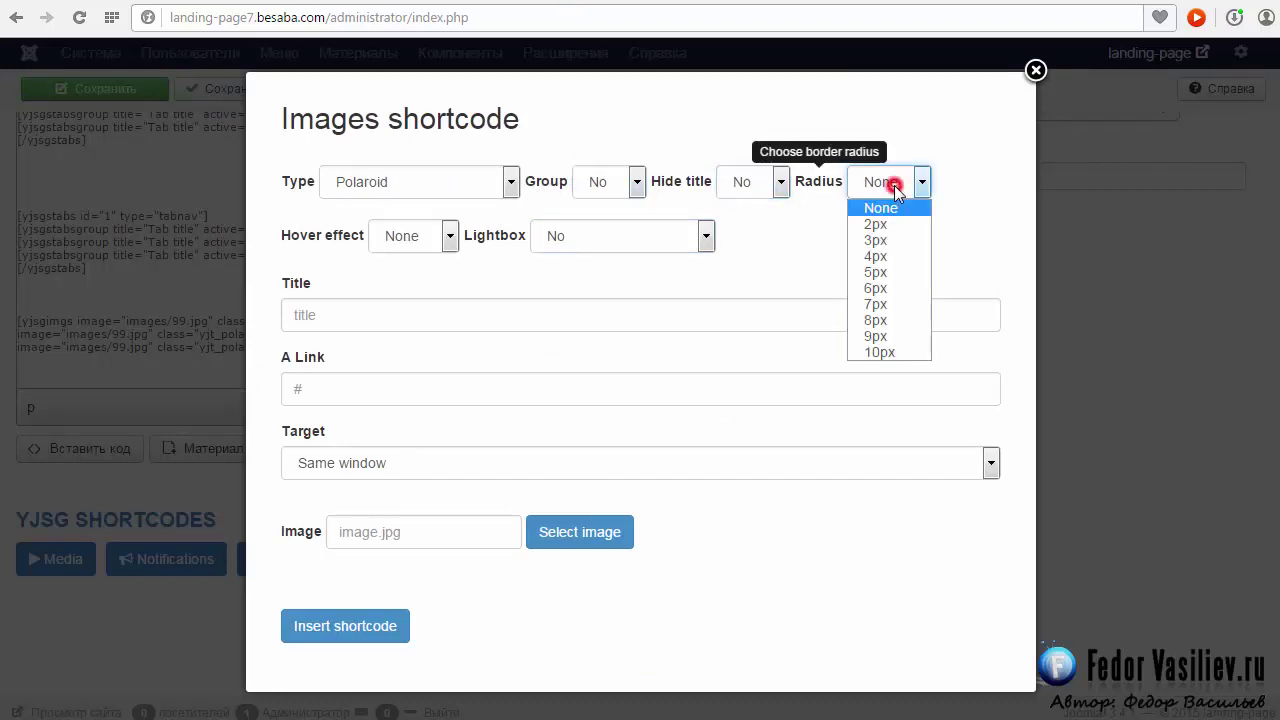
left_click(868, 349)
left_click(425, 238)
left_click(430, 262)
left_click(555, 236)
left_click(553, 232)
left_click(586, 240)
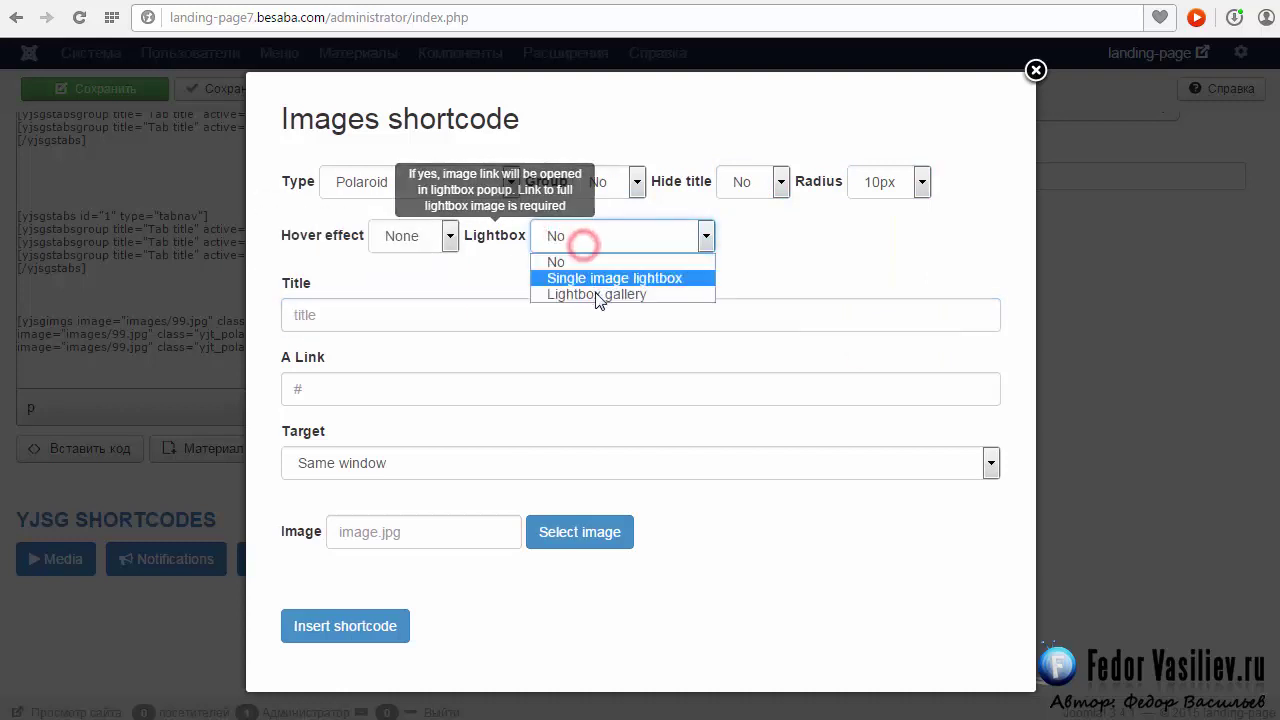
left_click(614, 294)
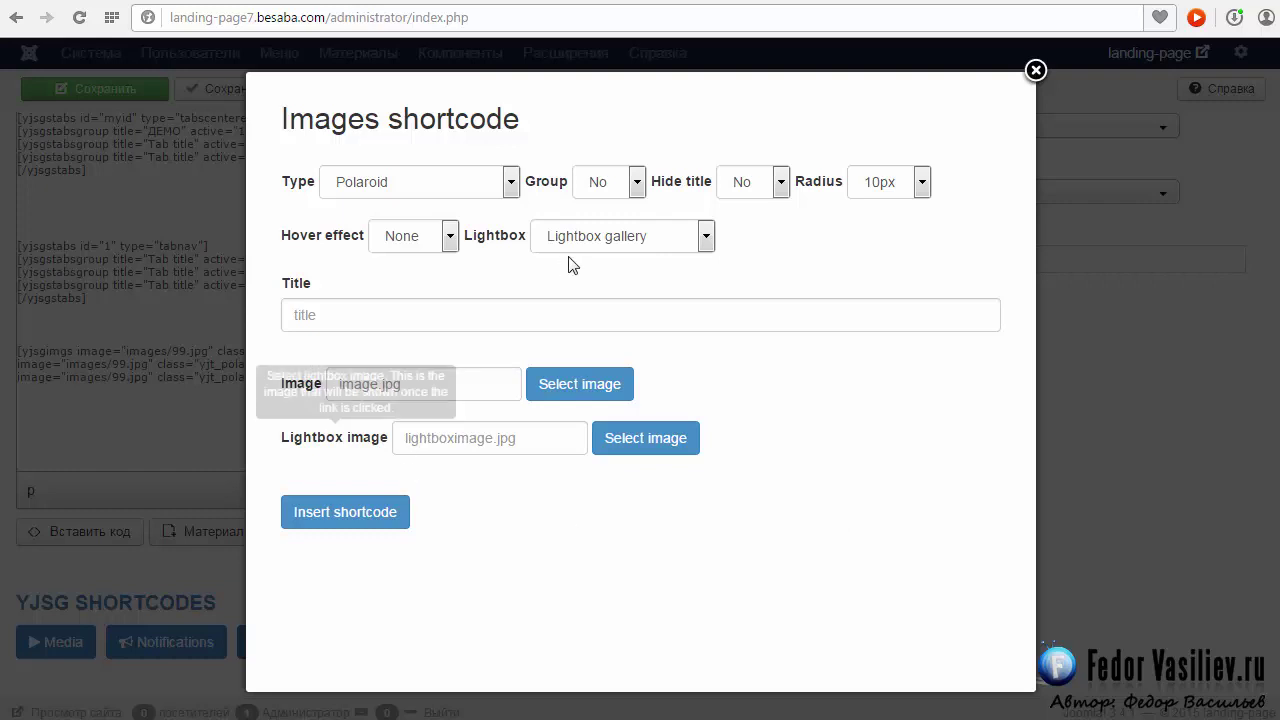
- Set the gallery image's hover effect to Fade
mouse_move(553, 253)
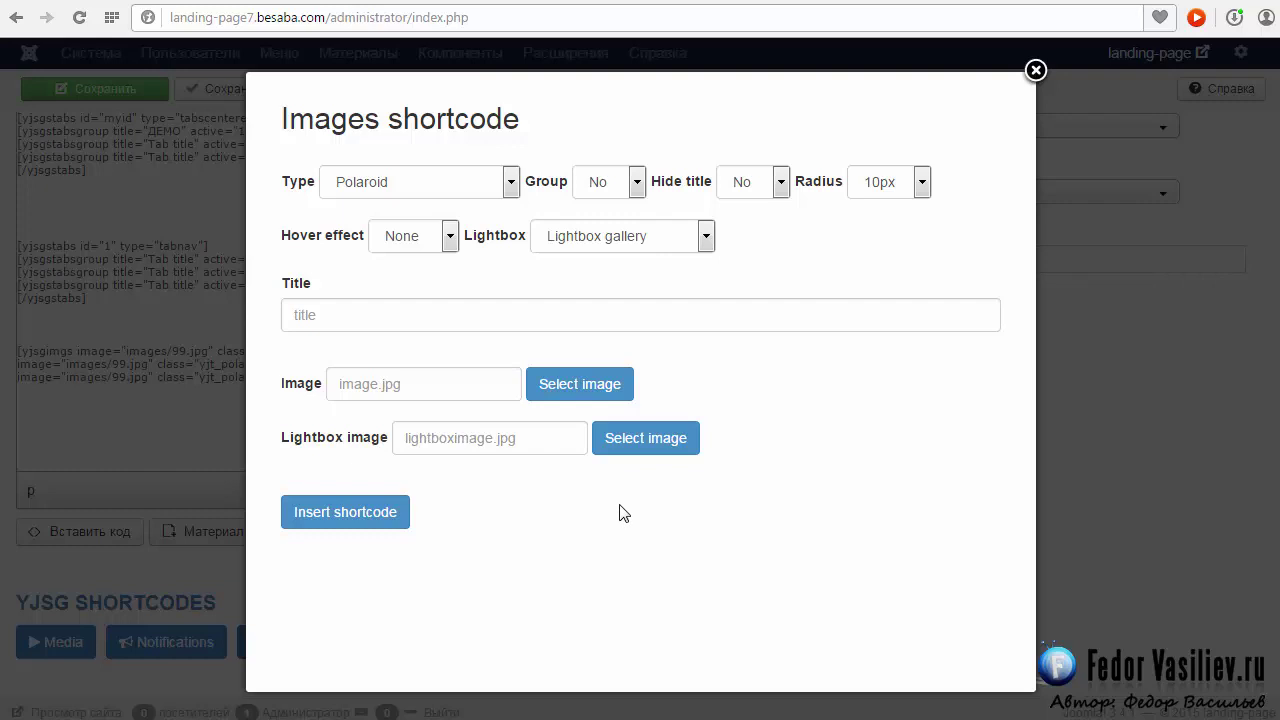
left_click(550, 394)
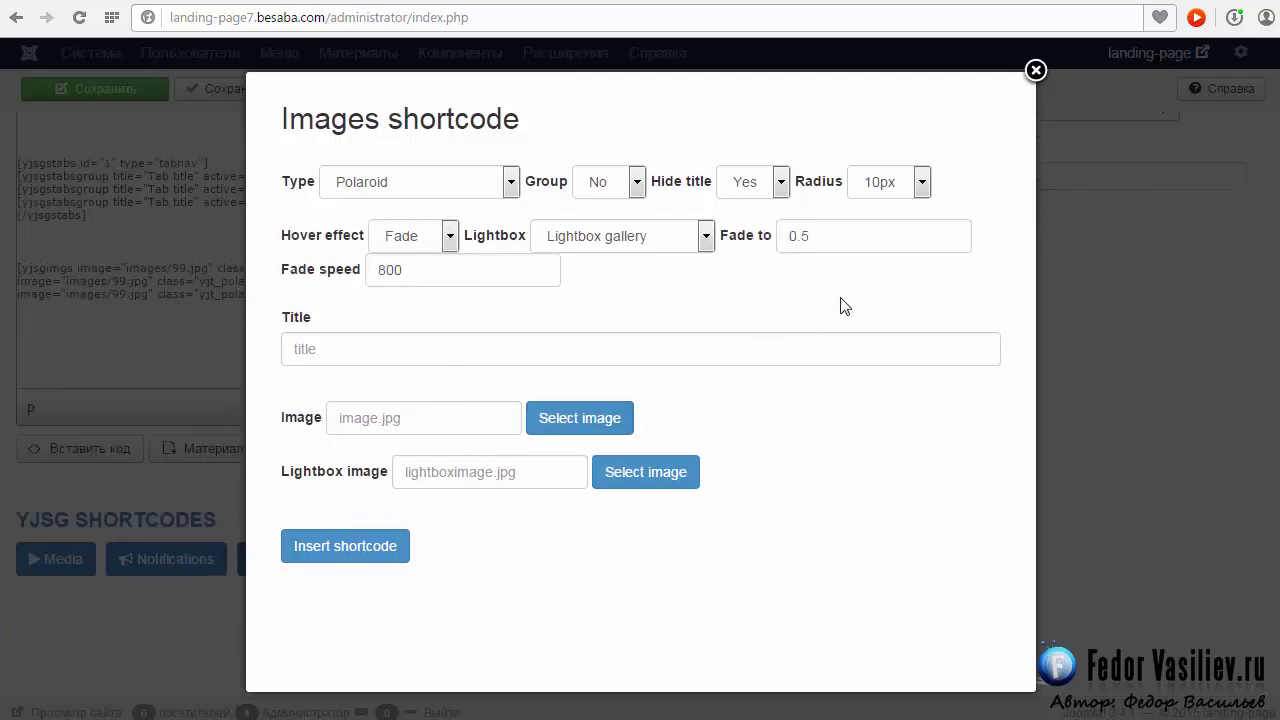
left_click_drag(410, 270, 342, 262)
left_click(428, 240)
left_click(412, 311)
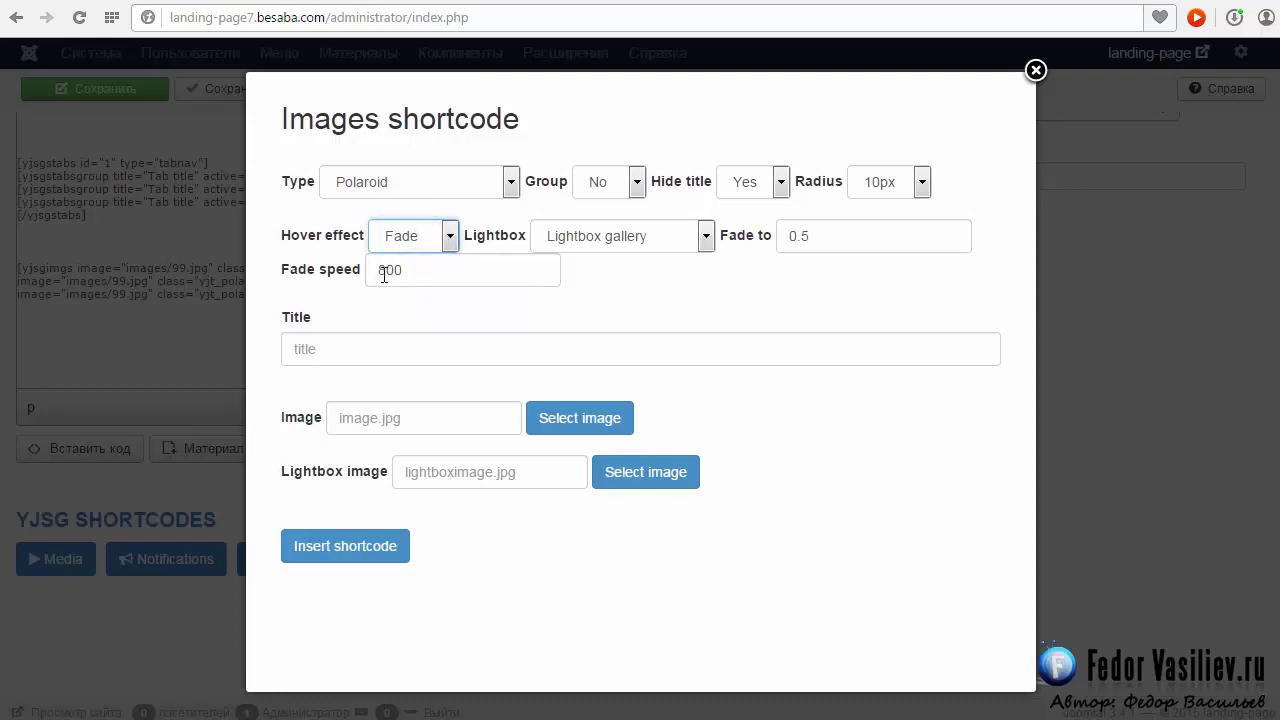
- Examine the fade level, fade speed, title, image and lightbox image fields of the shortcode
left_click(501, 288)
left_click(423, 271)
left_click(425, 267)
left_click(837, 234)
left_click(831, 231)
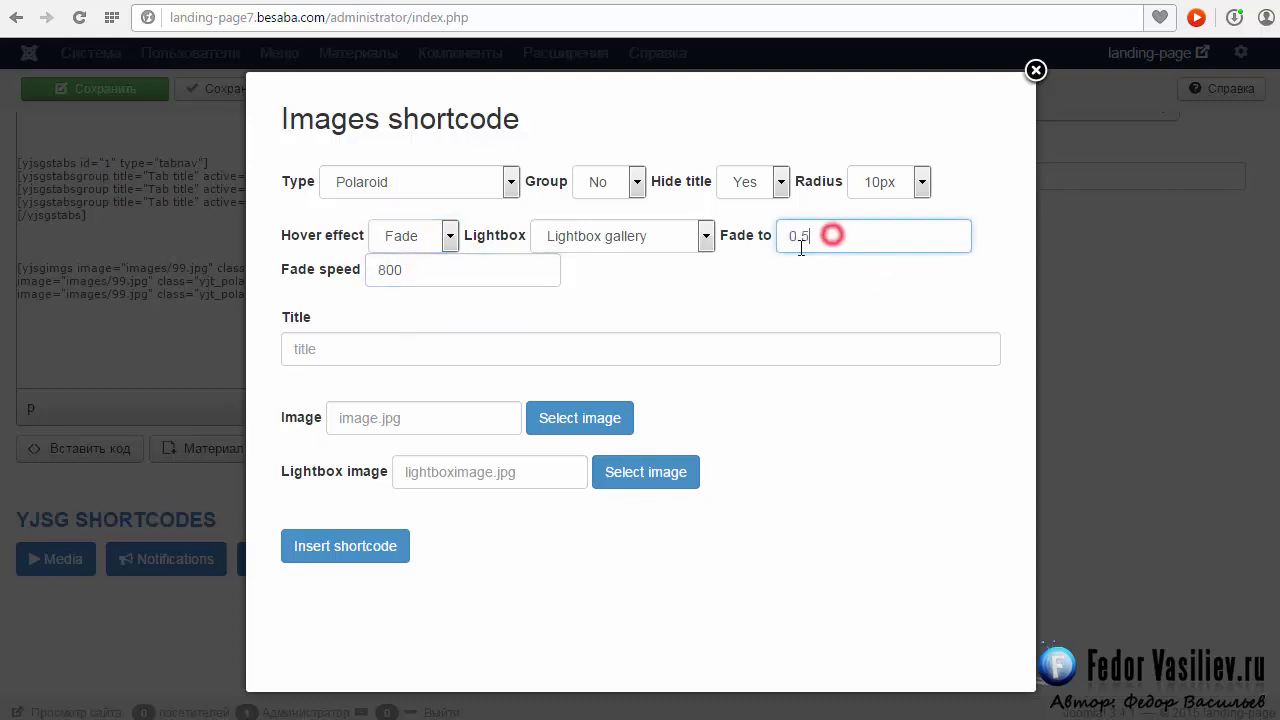
double_click(799, 240)
left_click(414, 271)
left_click(419, 269)
left_click(476, 271)
key("Tab")
key("Tab")
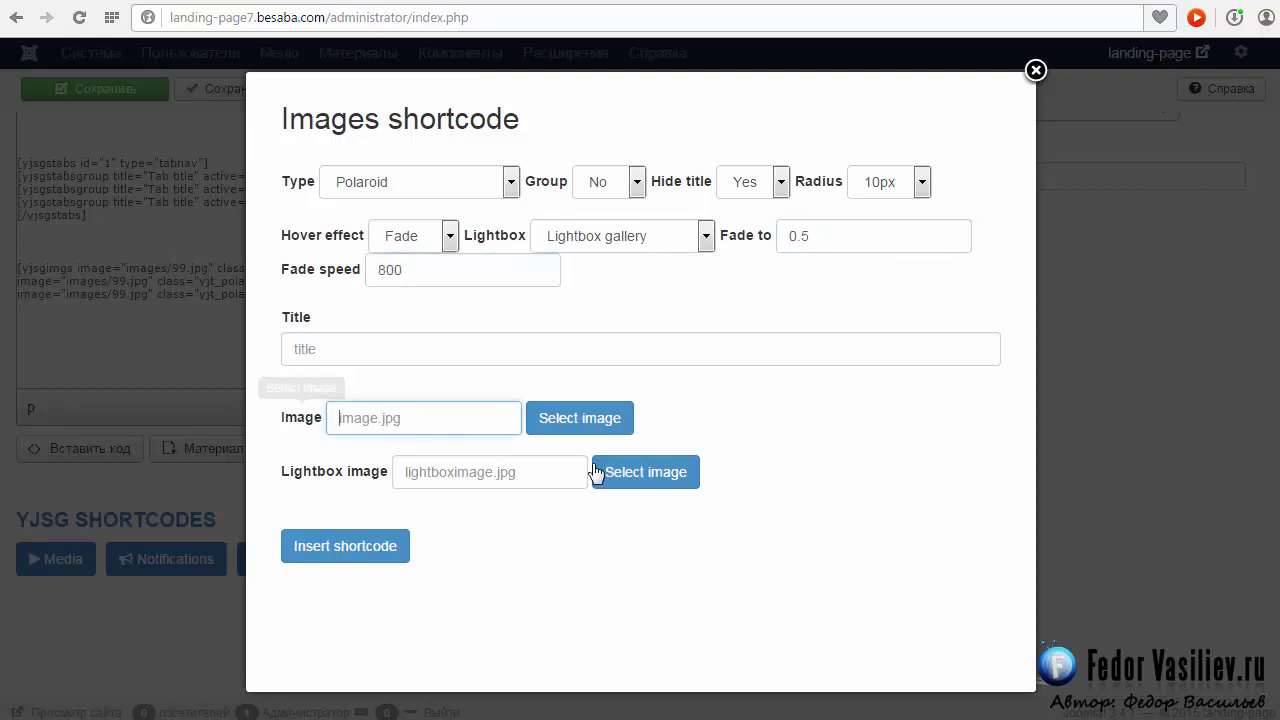
left_click(580, 349)
left_click(545, 474)
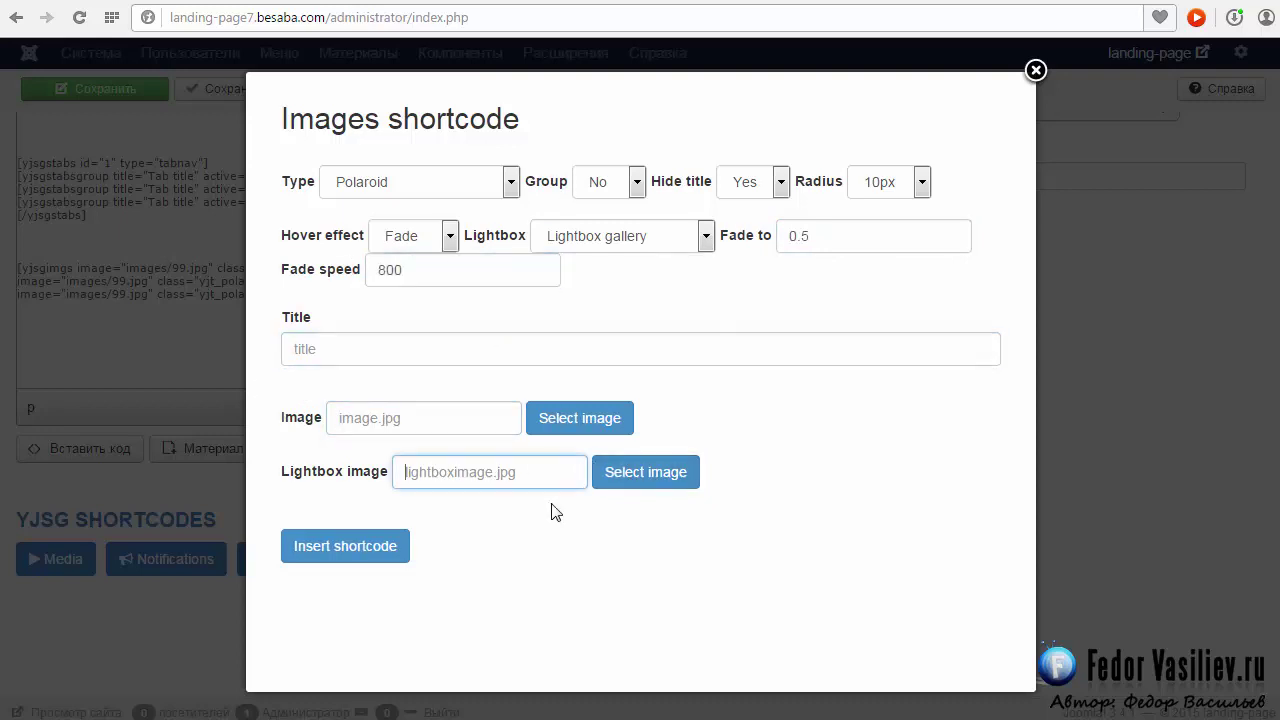
left_click(398, 412)
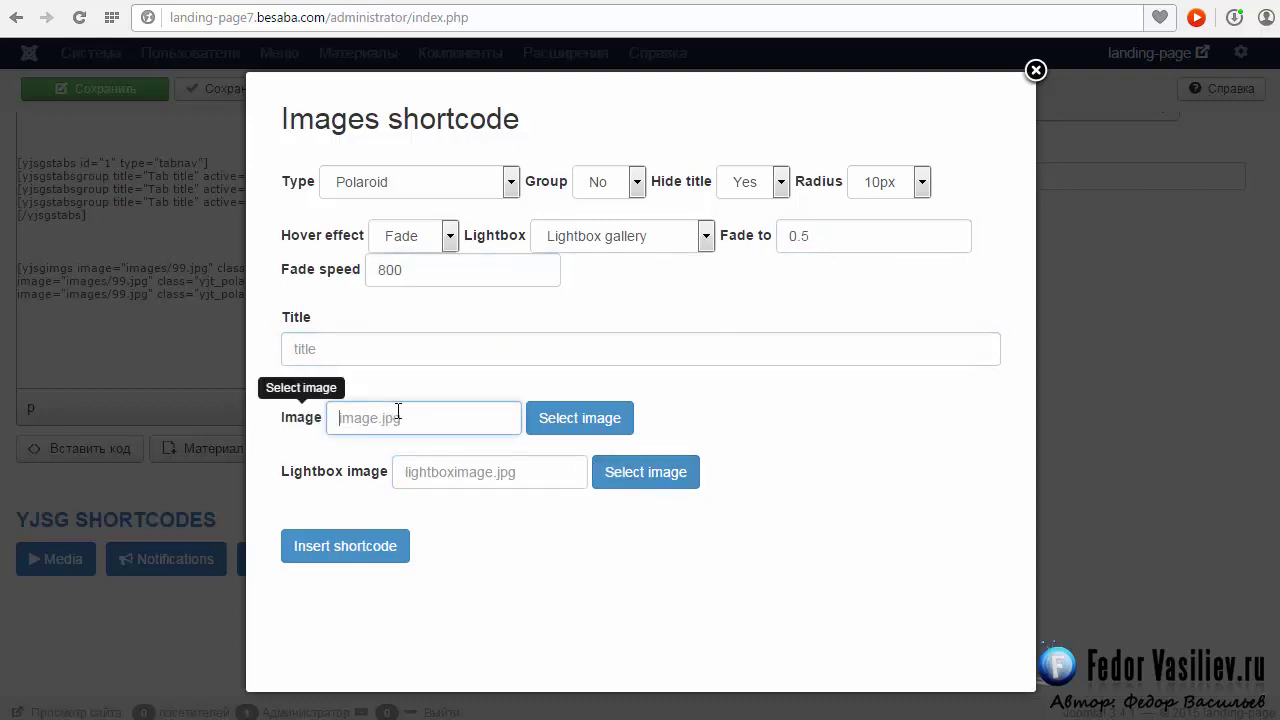
left_click(519, 487)
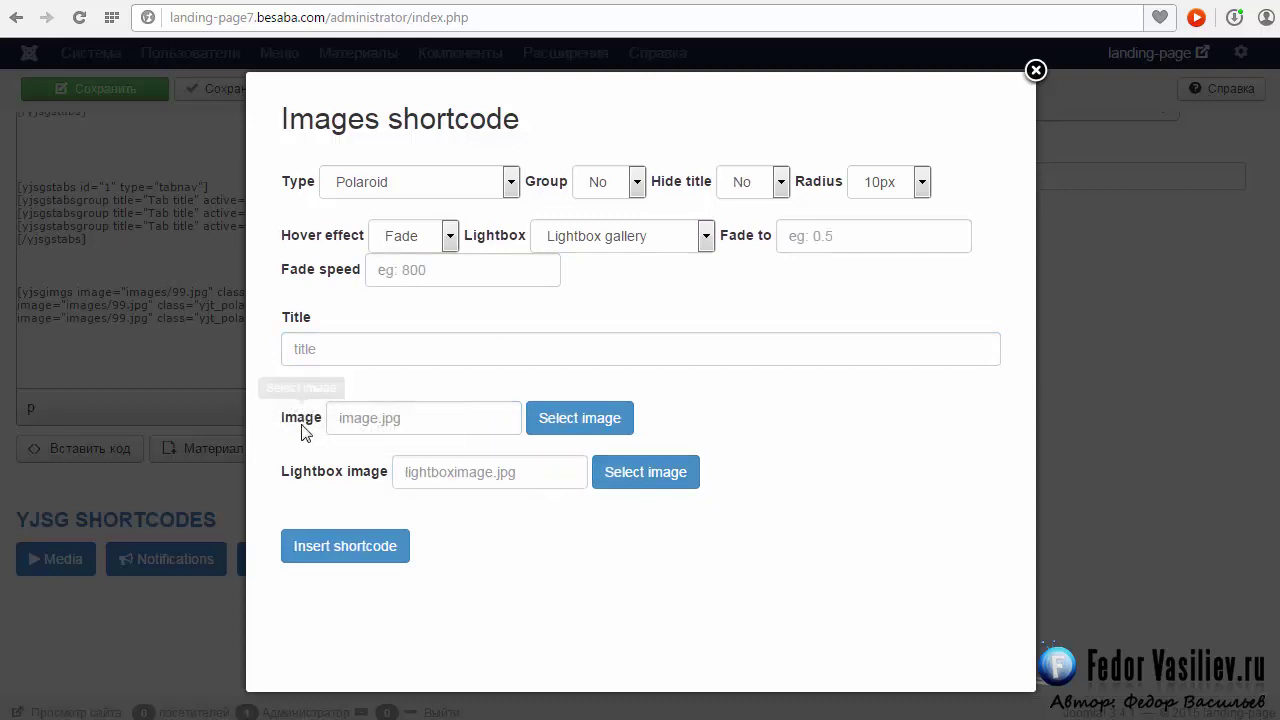
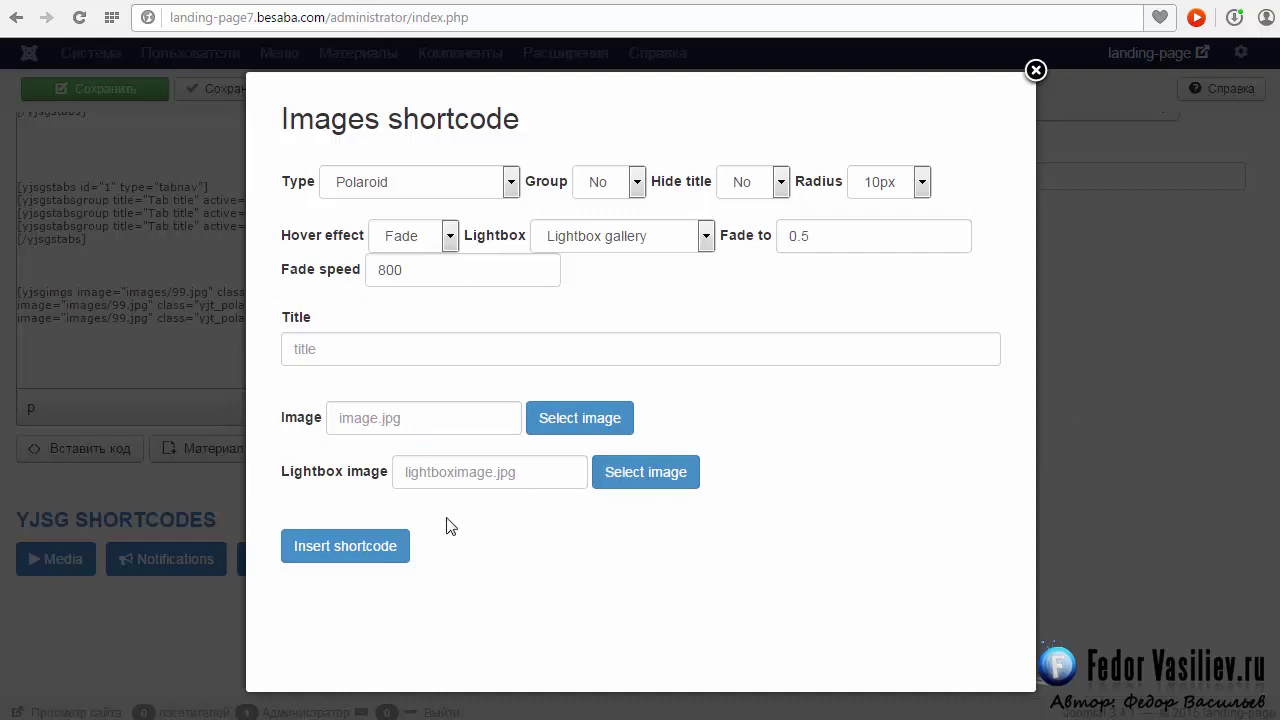
- Choose images/11.jpg as the first gallery shortcode's main image
left_click_drag(565, 262, 478, 252)
left_click(510, 244)
left_click(576, 420)
left_click_drag(900, 325, 897, 352)
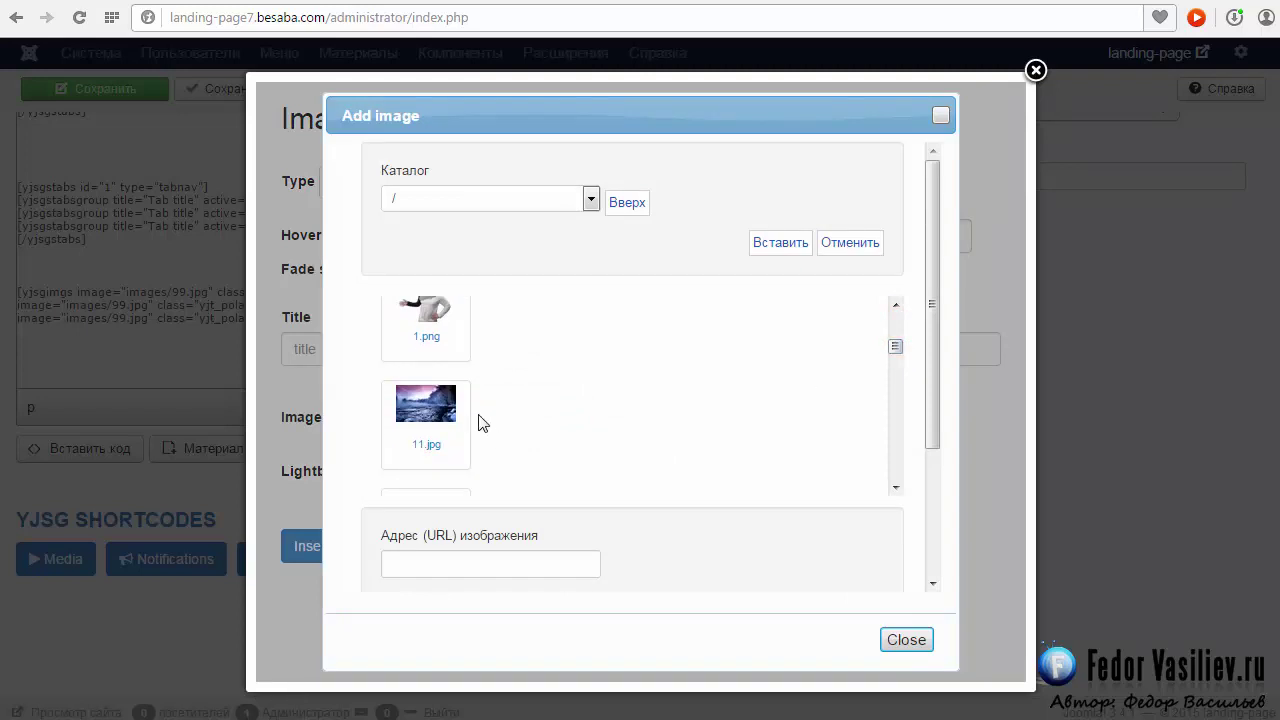
left_click(440, 410)
left_click(769, 243)
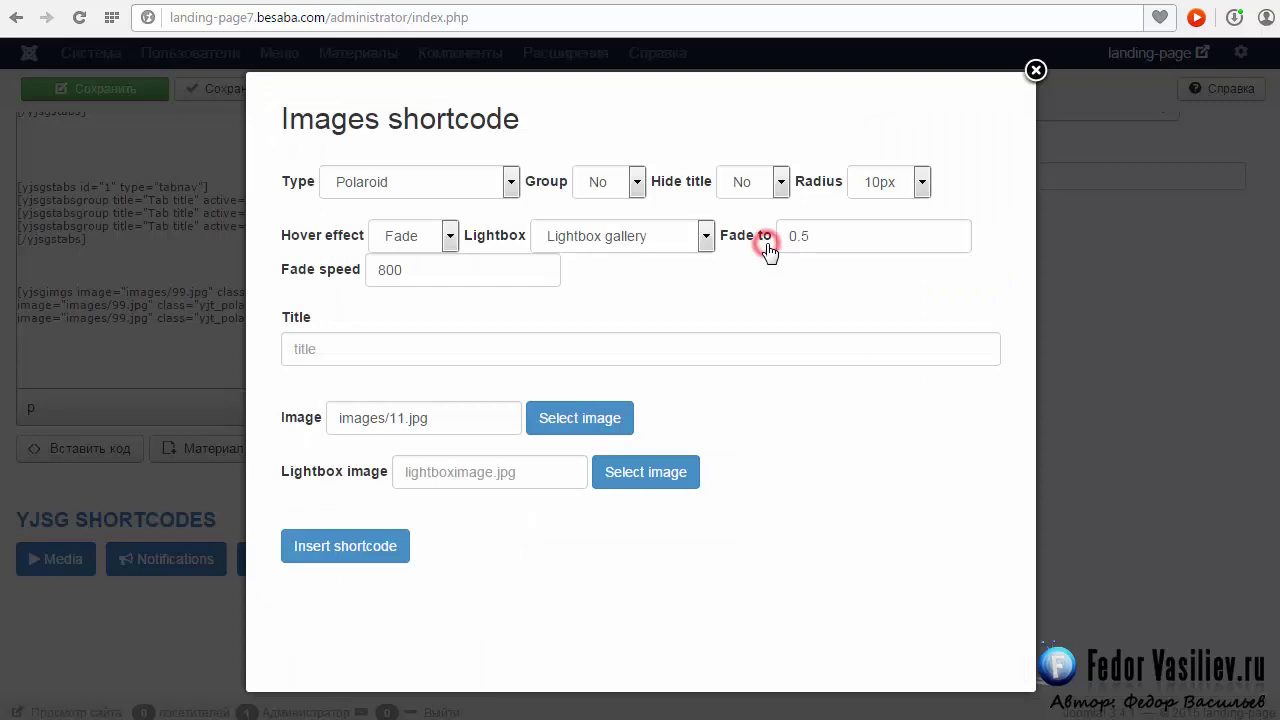
triple_click(390, 421)
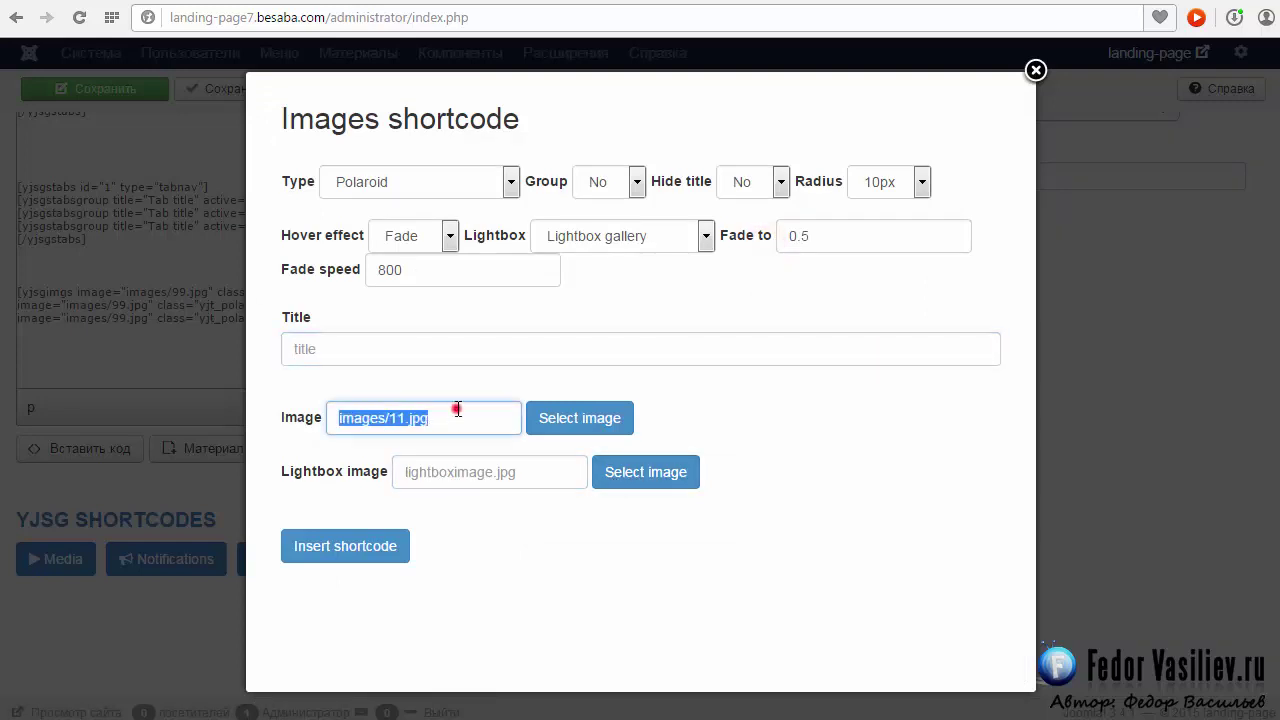
key("Tab")
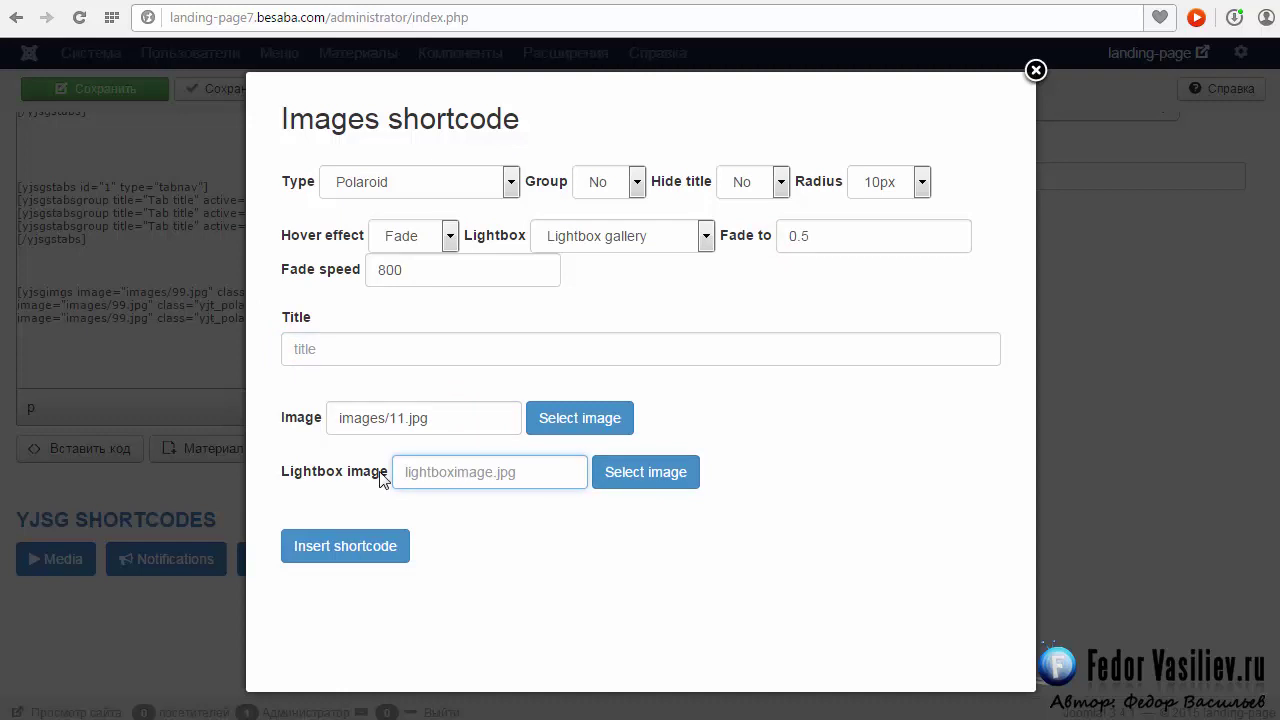
left_click(620, 486)
scroll(880, 365, "down", 5)
left_click(425, 330)
left_click(763, 249)
left_click(321, 548)
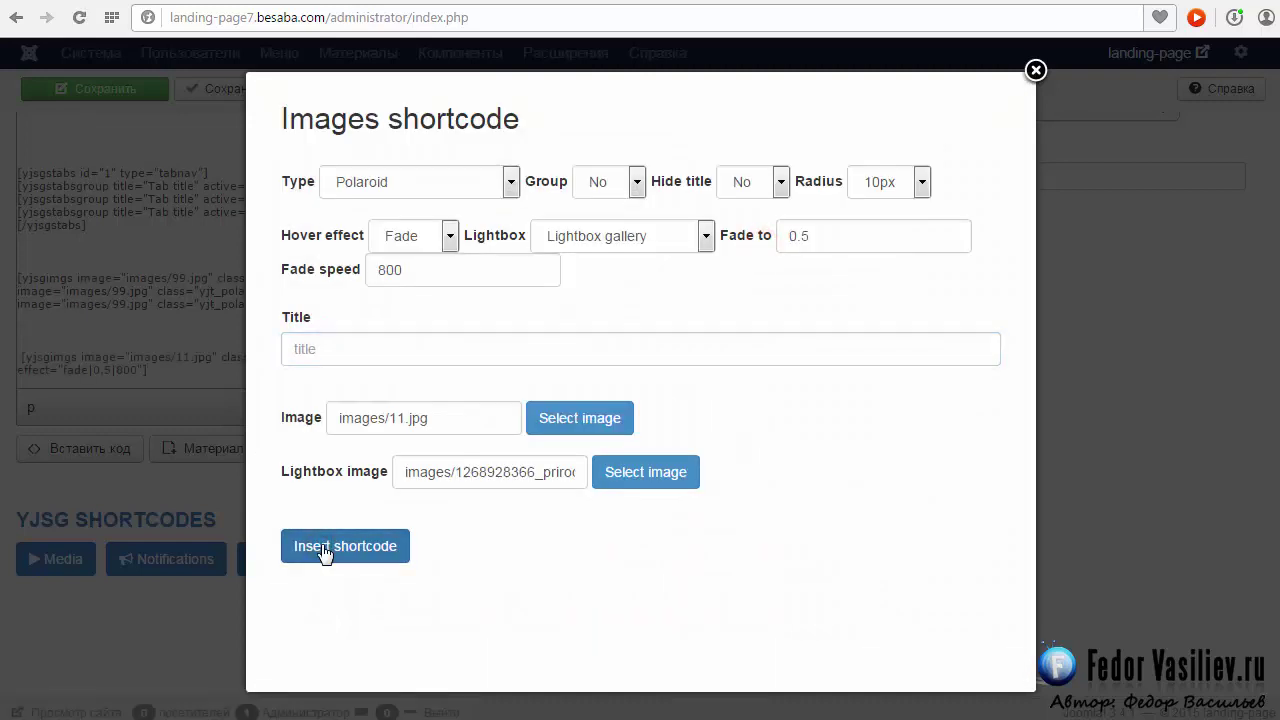
- Replace the main image with images/22.jpg for the second gallery shortcode
key("shift+Tab")
key("shift+Tab")
key("Tab")
key("Tab")
key("Tab")
key("shift+Tab")
key("shift+Tab")
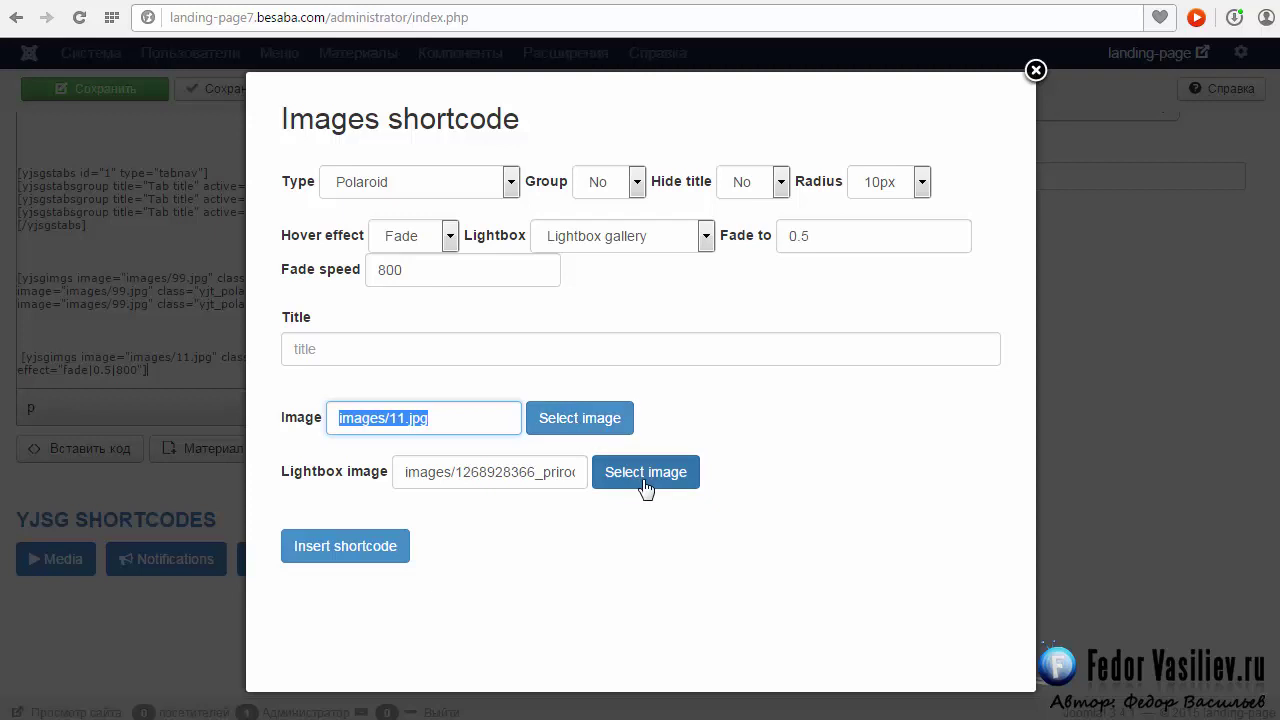
left_click(577, 420)
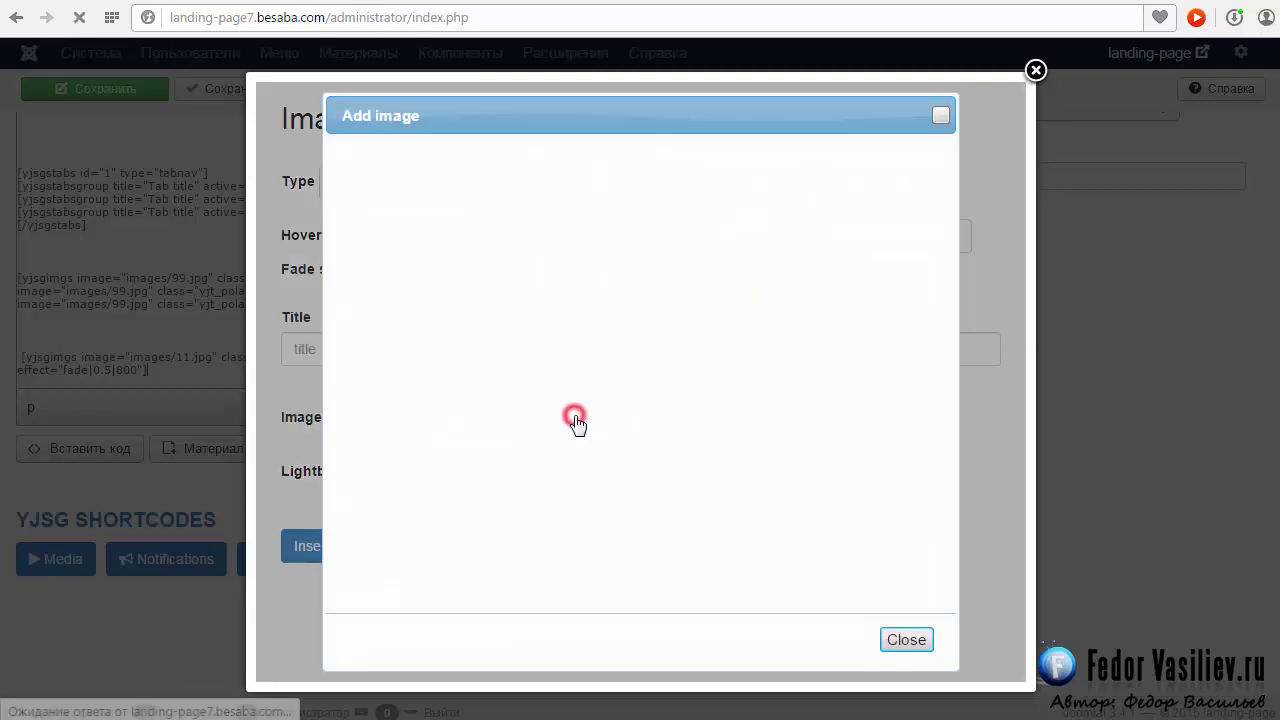
left_click_drag(893, 324, 903, 373)
left_click(420, 372)
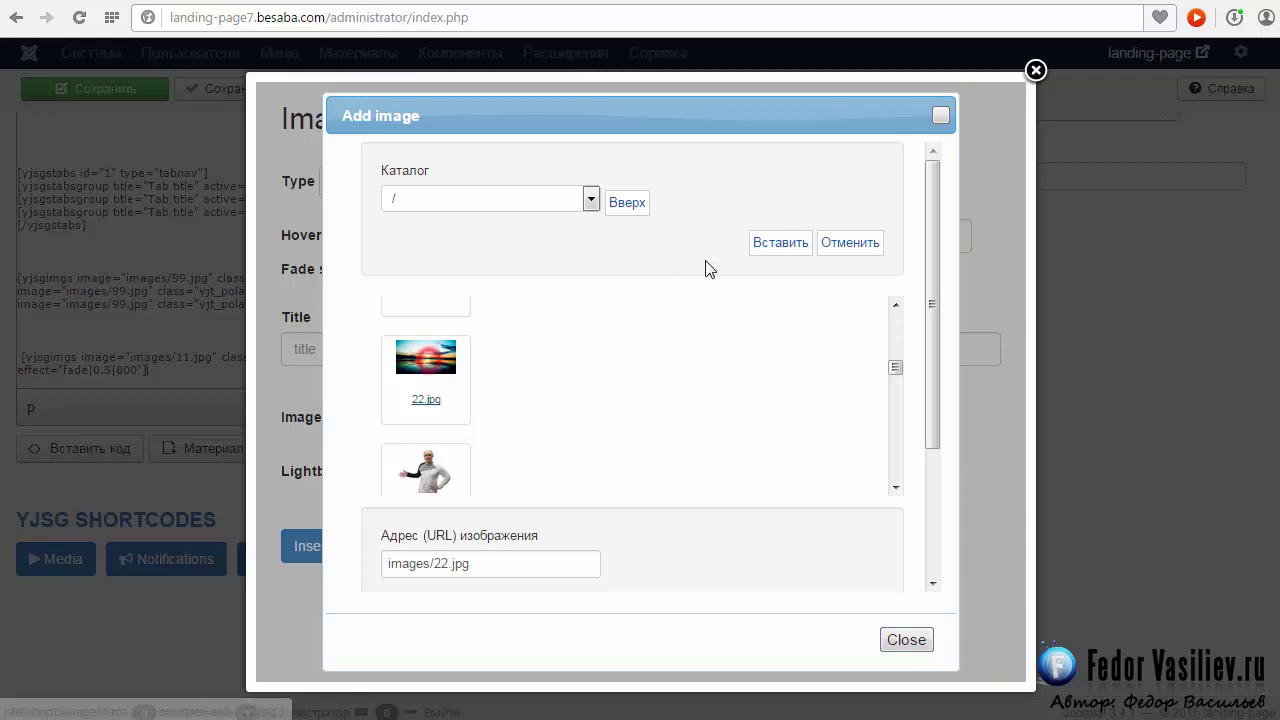
left_click(772, 243)
- Choose images/6858DA2E814D-2.jpg as the second gallery shortcode's lightbox image
left_click(645, 474)
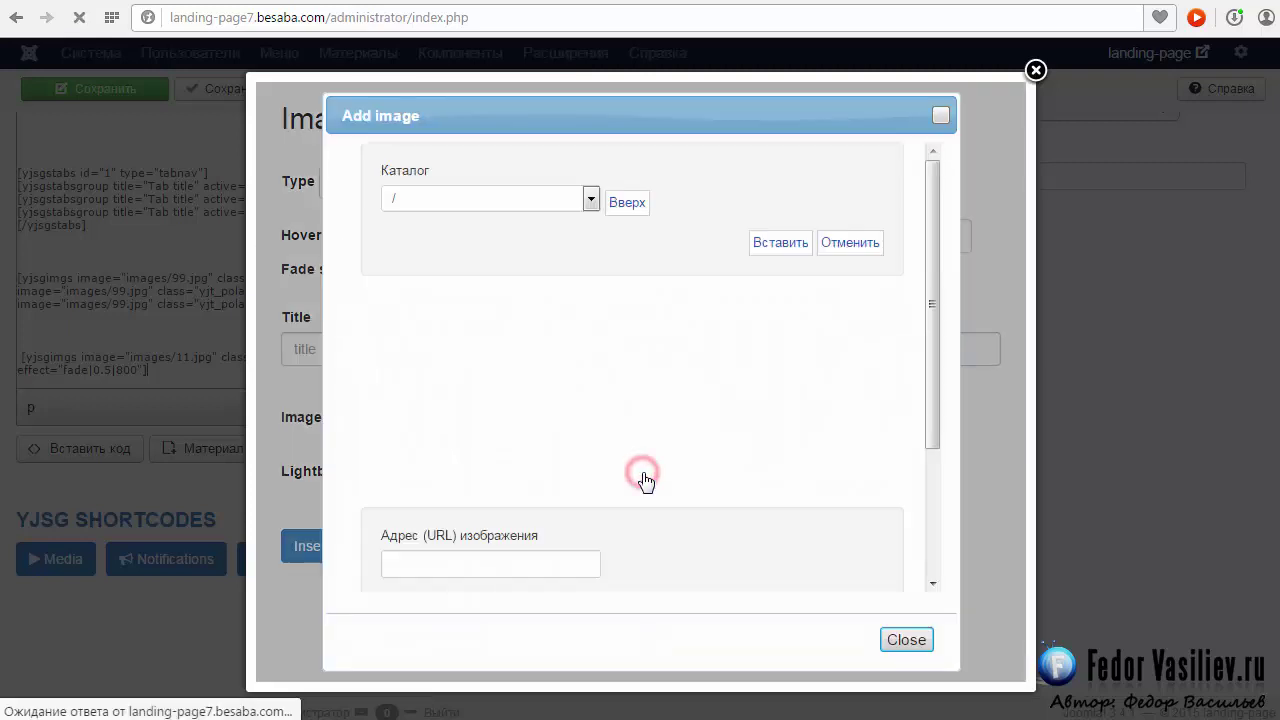
left_click_drag(895, 330, 896, 416)
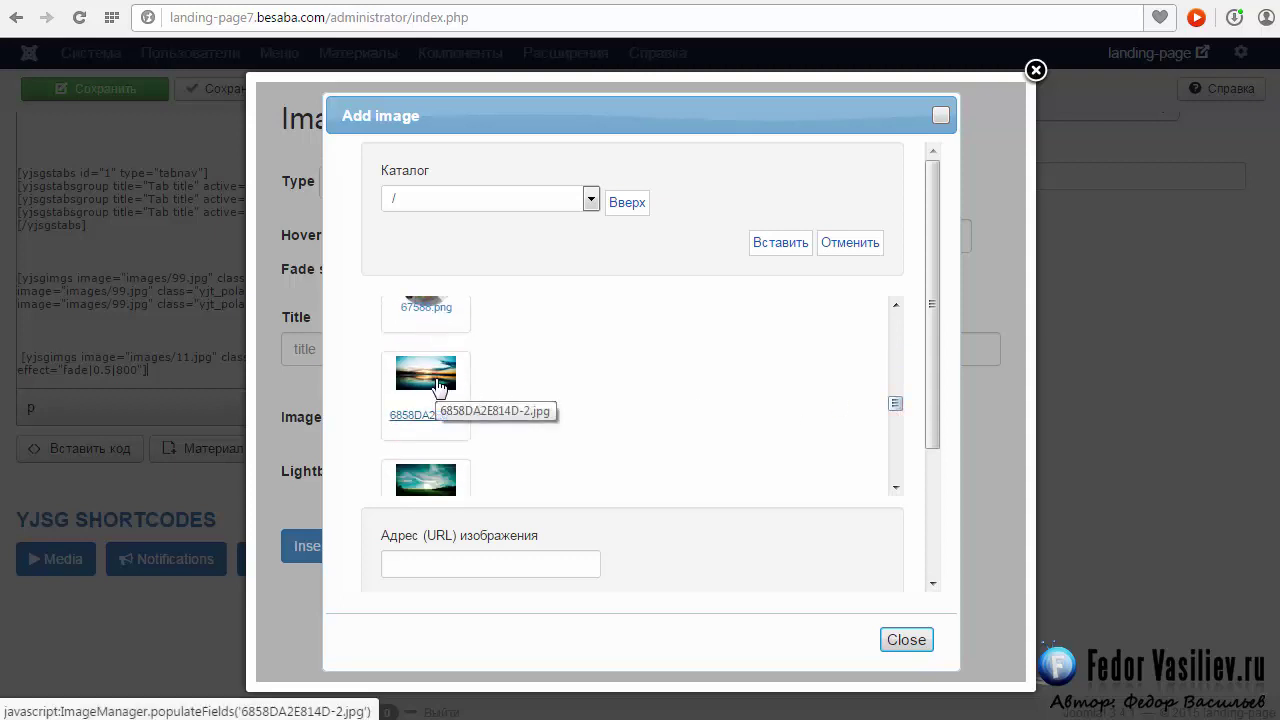
scroll(523, 378, "down", 1)
scroll(523, 378, "up", 1)
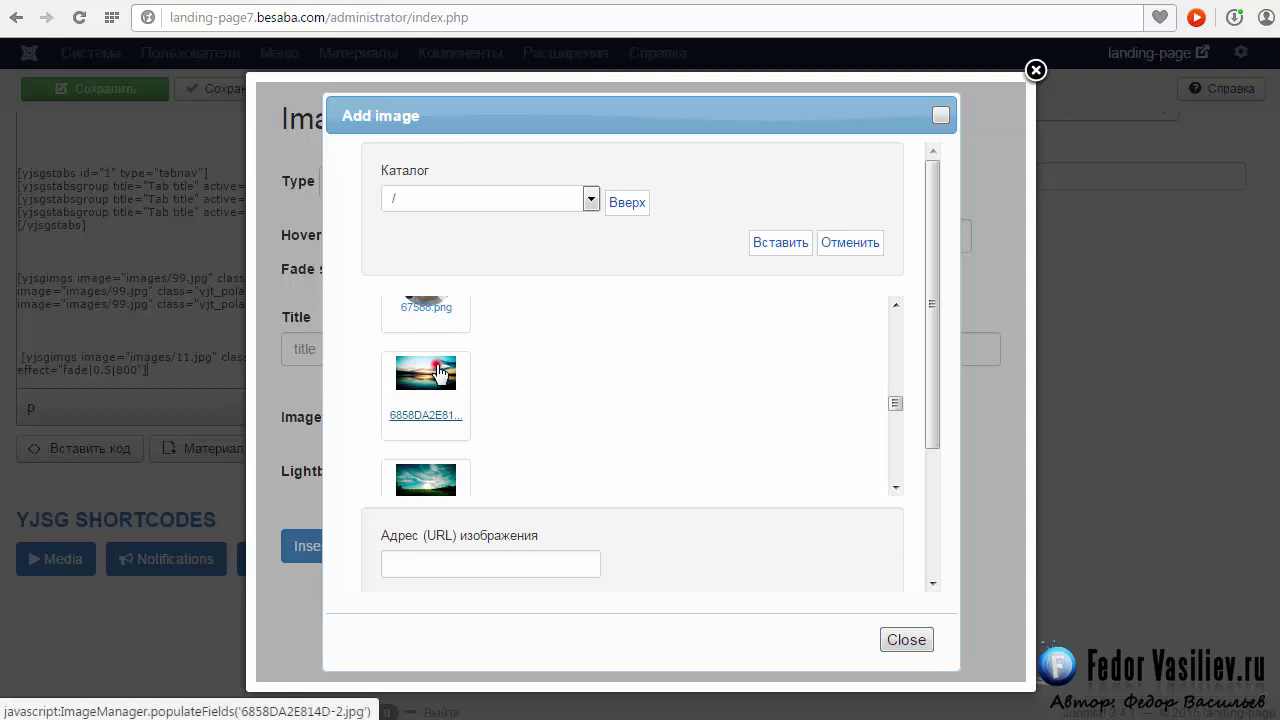
left_click(426, 410)
left_click(766, 243)
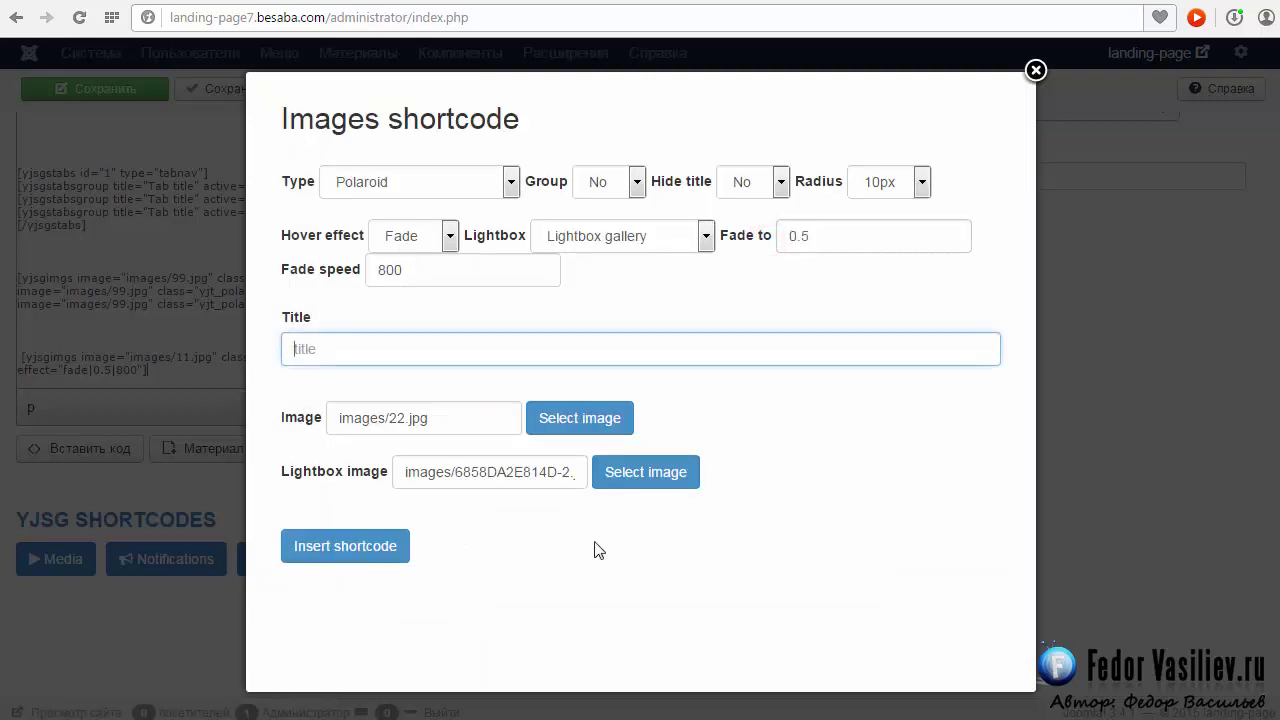
- Insert the second gallery shortcode into the module text with its title left empty
triple_click(395, 416)
left_click(470, 418)
left_click(778, 338)
left_click(349, 551)
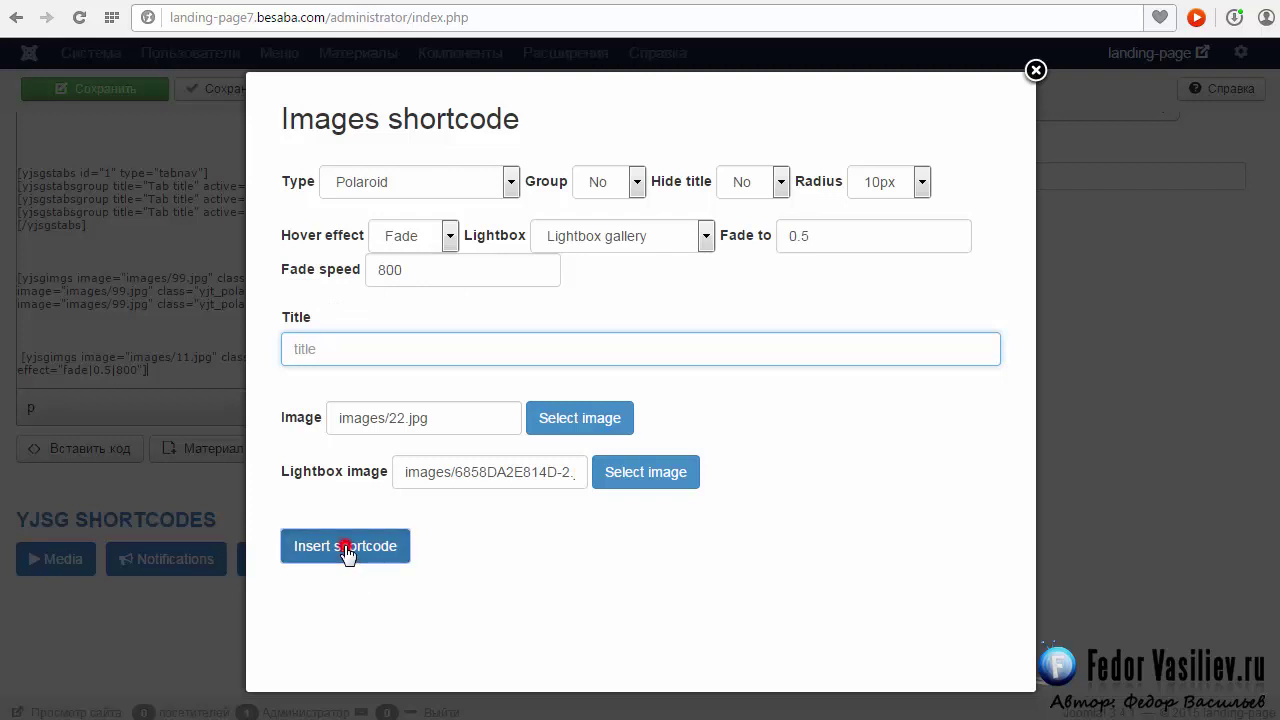
- Replace the main image with images/99.jpg for the third gallery shortcode
triple_click(545, 466)
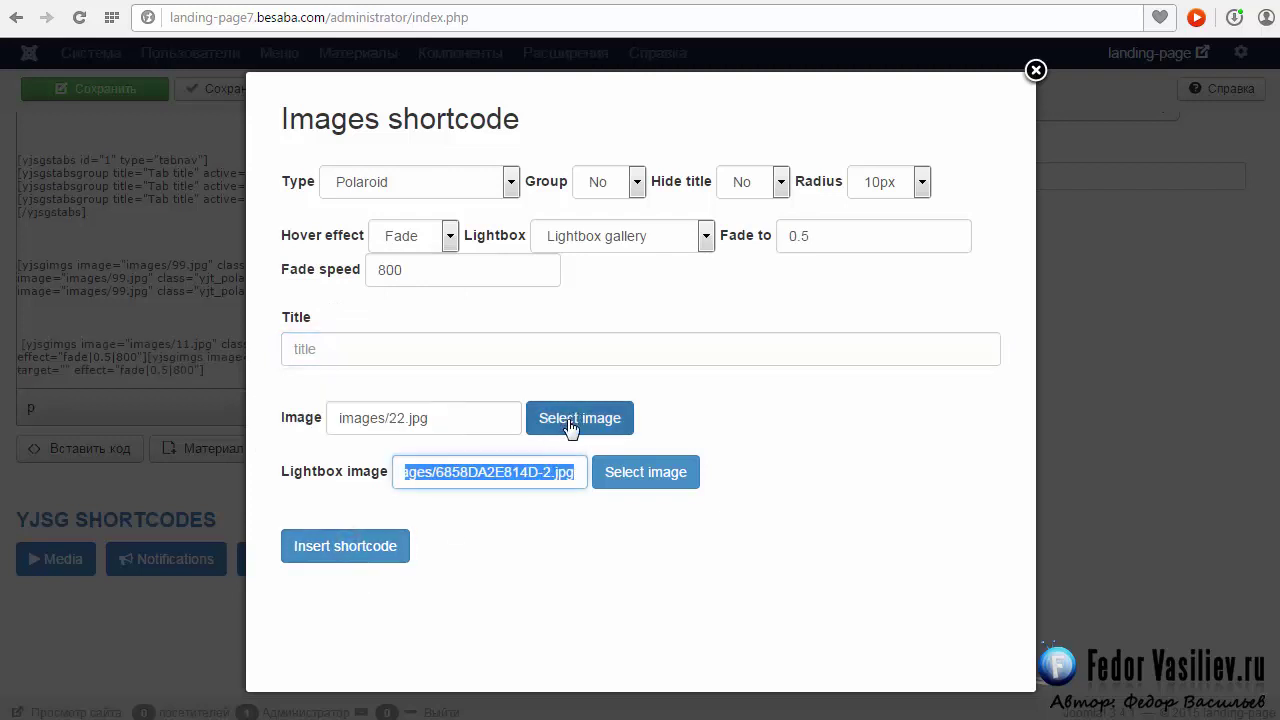
left_click(570, 422)
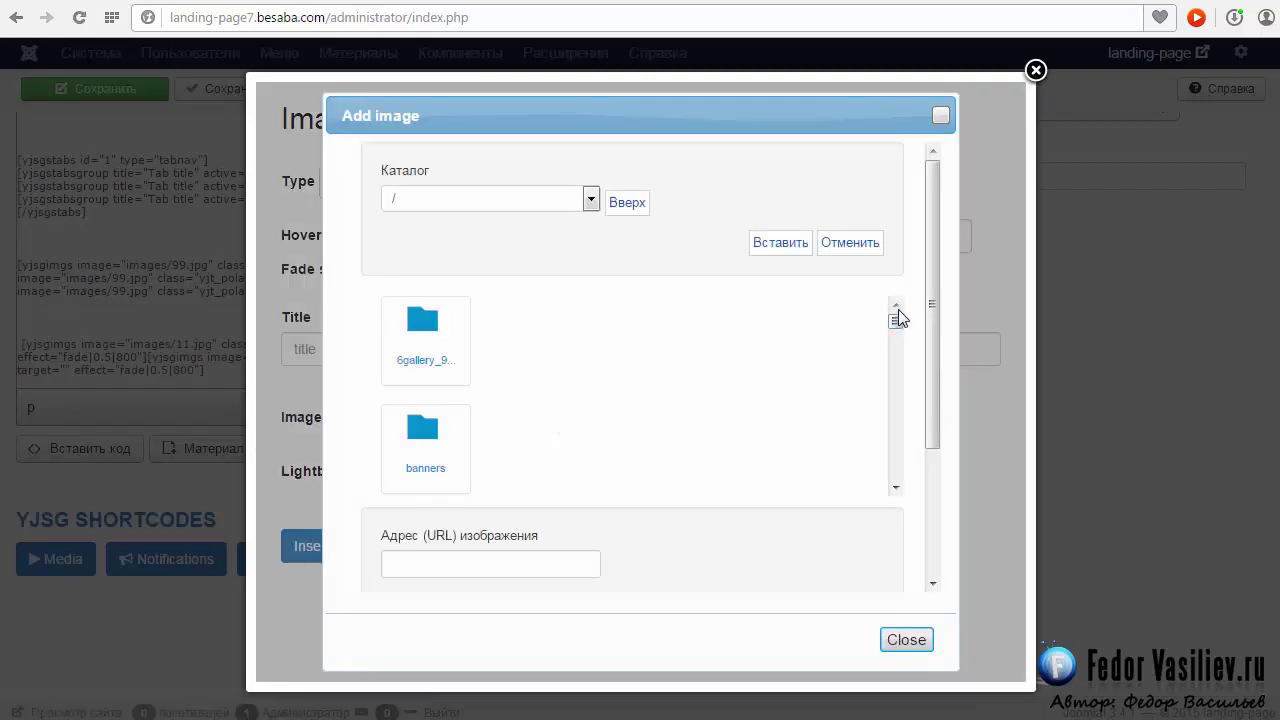
left_click_drag(897, 330, 880, 432)
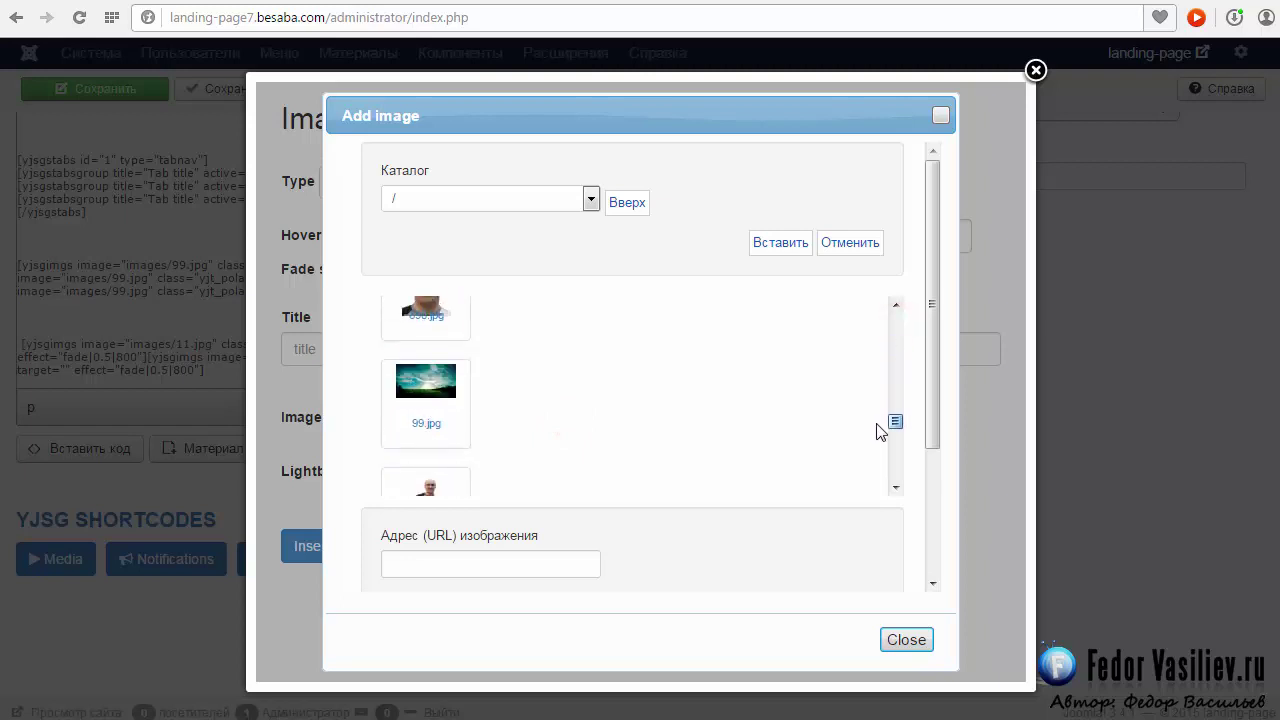
left_click(428, 385)
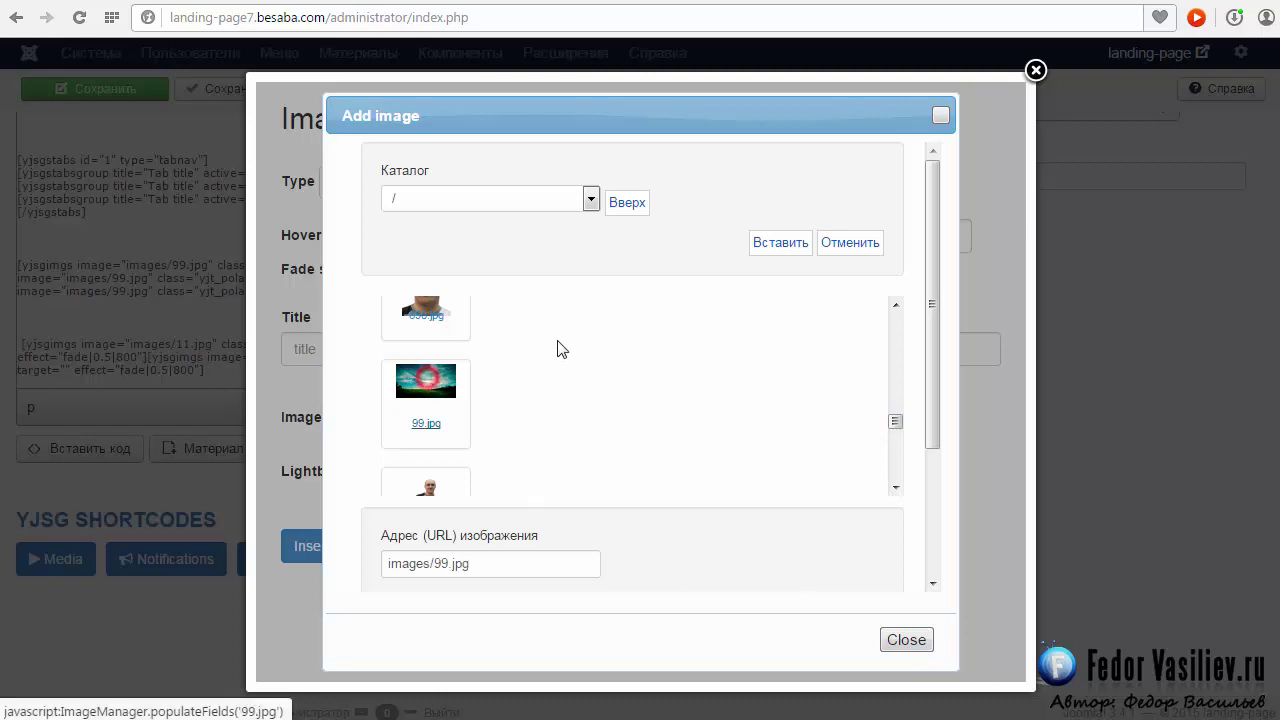
left_click(768, 245)
- Choose images/priroda_oboi_nature_wallpaper_1_1920x1080.jpg as the lightbox image for images/99.jpg
left_click(647, 469)
scroll(875, 450, "down", 10)
scroll(431, 455, "up", 1)
scroll(429, 451, "down", 1)
left_click(428, 412)
left_click(774, 246)
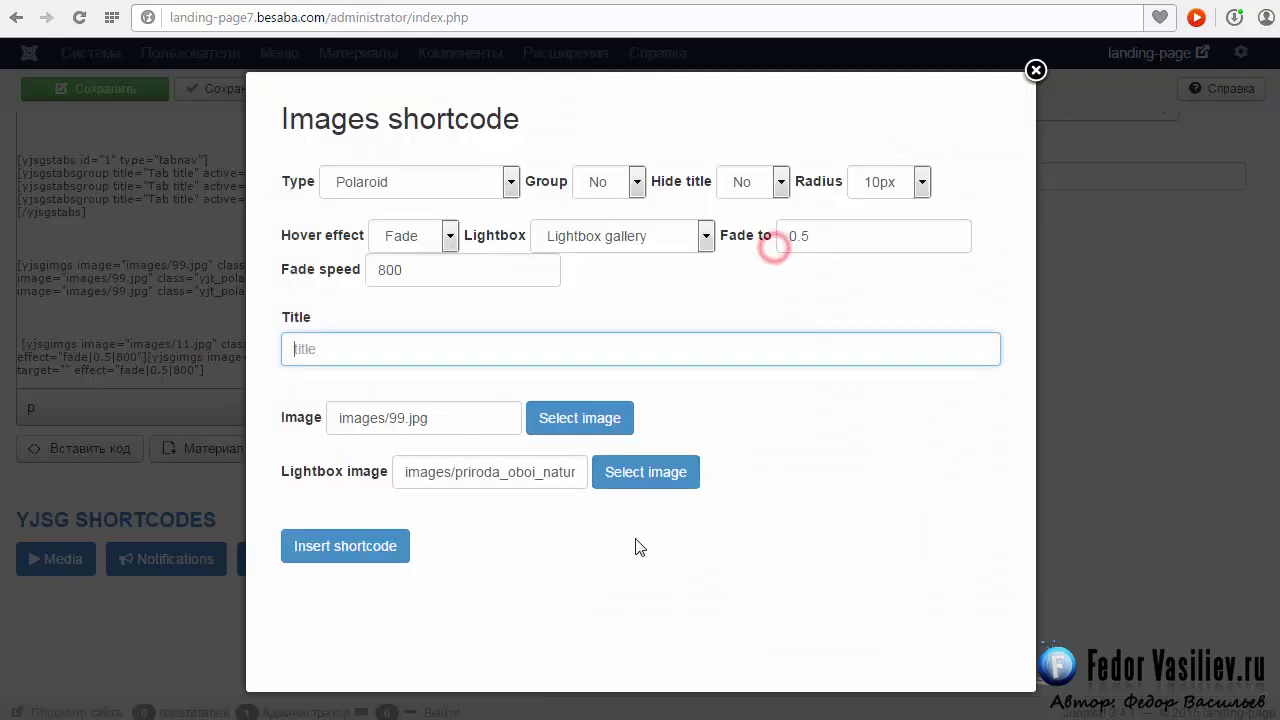
- Insert the third gallery shortcode into the module text and close the Images shortcode dialog
left_click(380, 545)
double_click(868, 222)
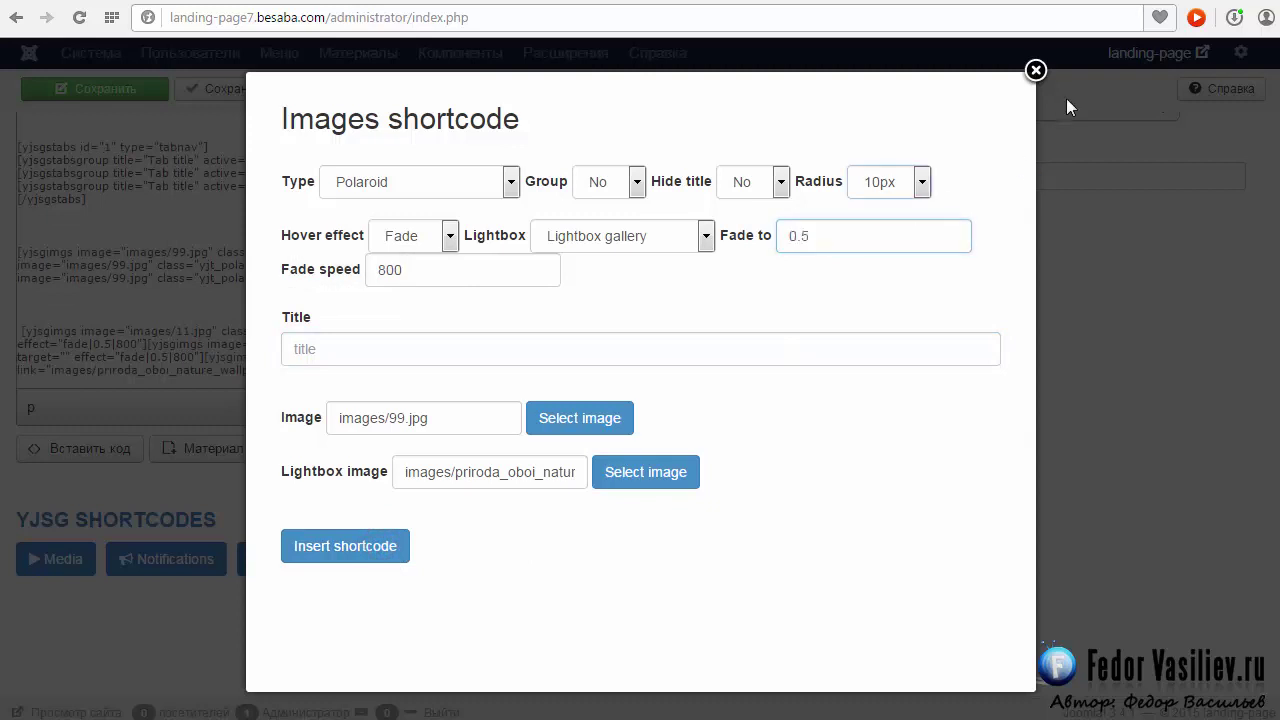
left_click(1036, 70)
scroll(960, 390, "up", 2)
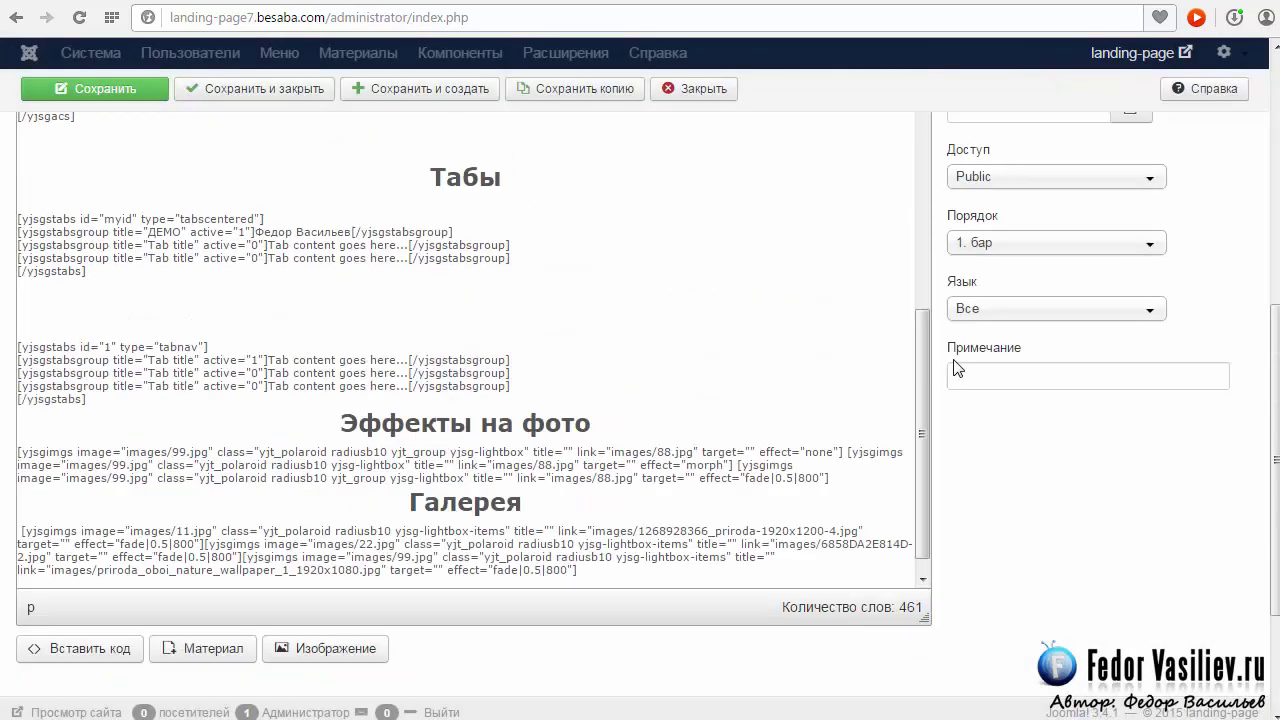
- Save the module with the three gallery shortcodes and reload the shortkody.html page on the site
triple_click(589, 571)
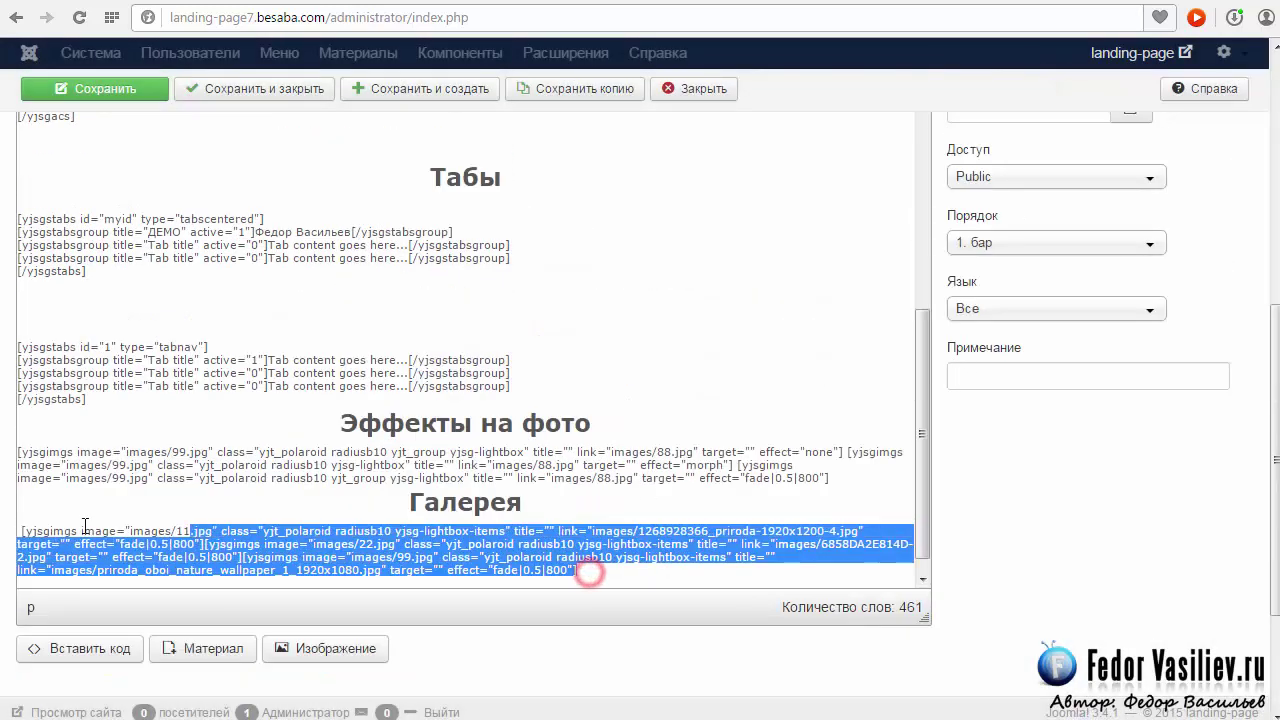
left_click(357, 556)
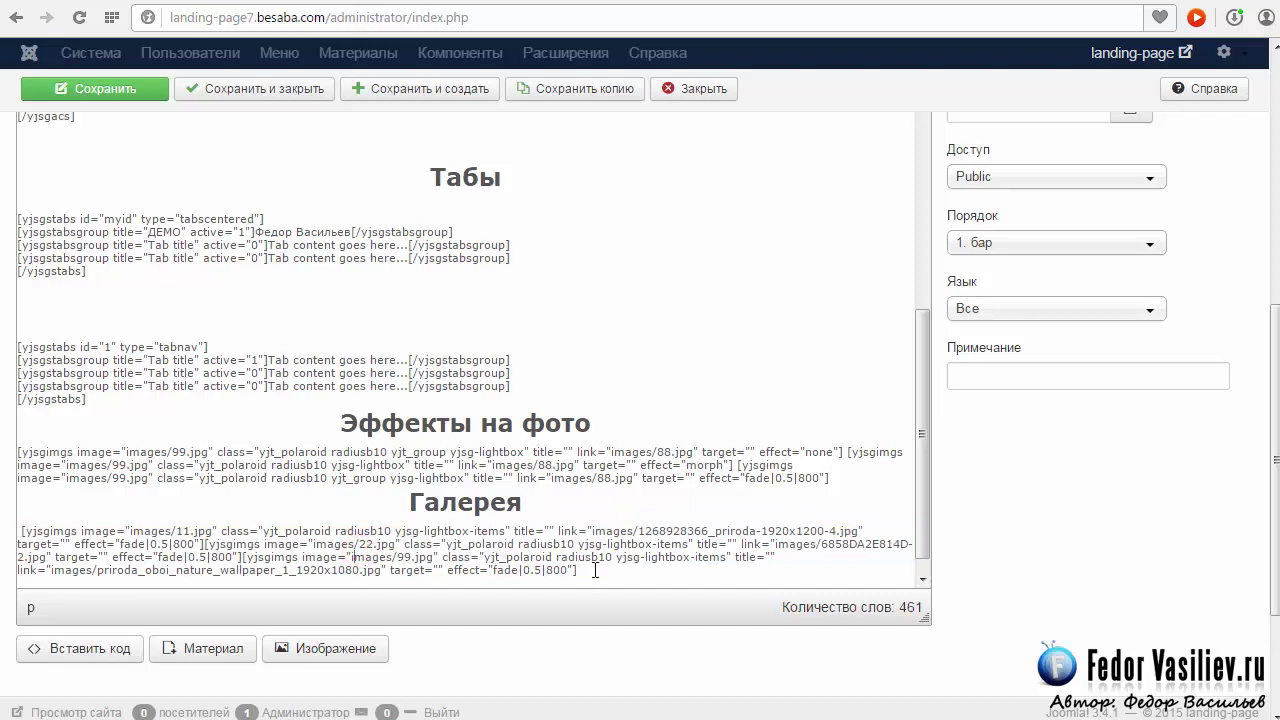
left_click(139, 98)
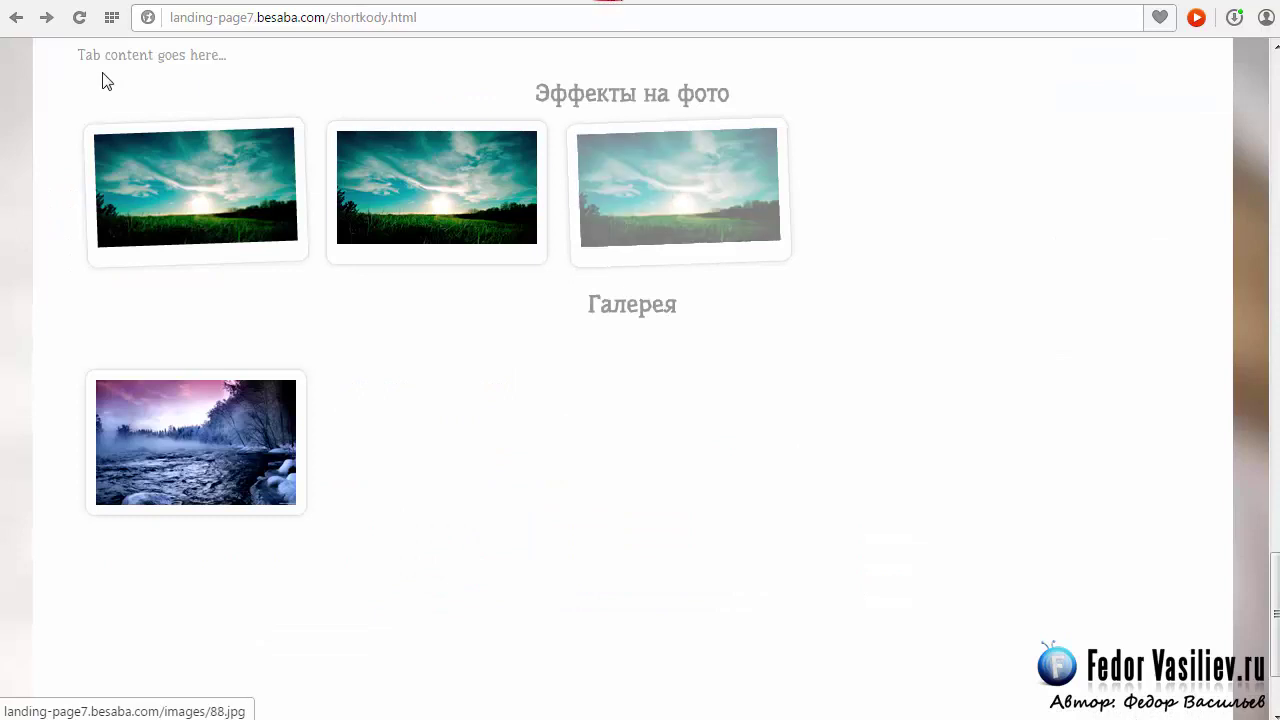
left_click(79, 18)
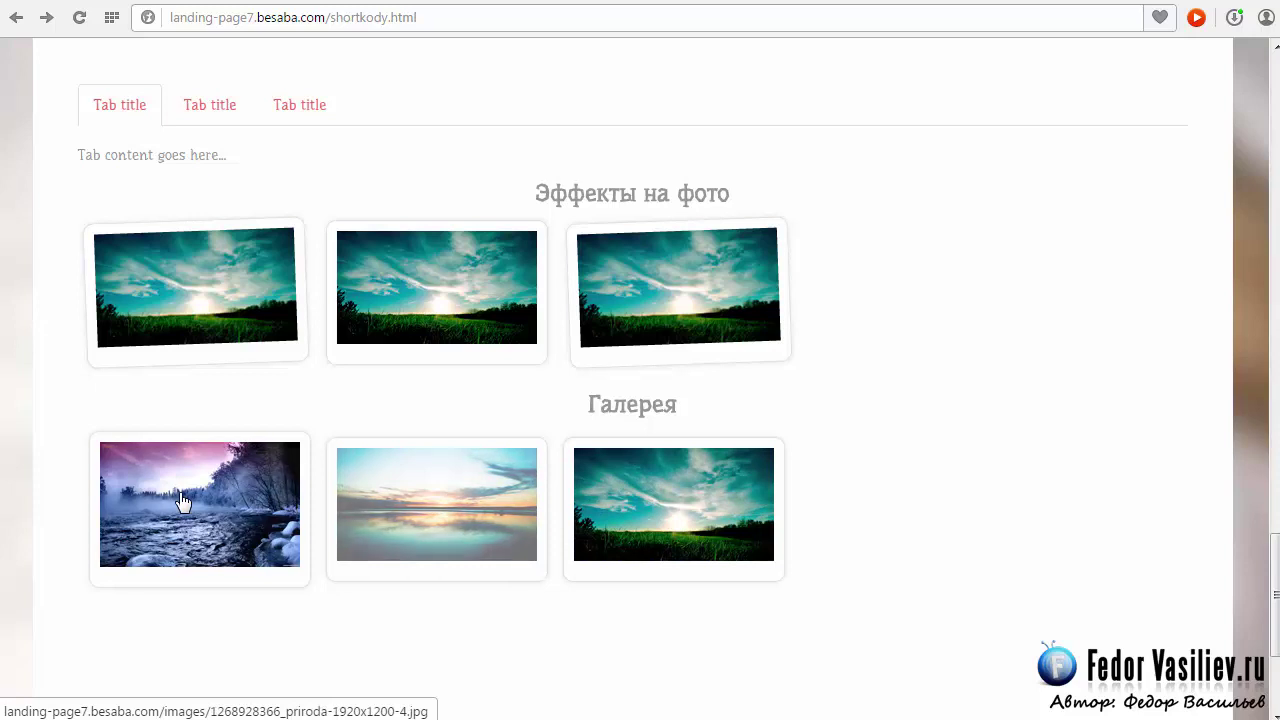
- Open the first picture under Галерея in the lightbox, page through the gallery in both directions, and close it
left_click(215, 524)
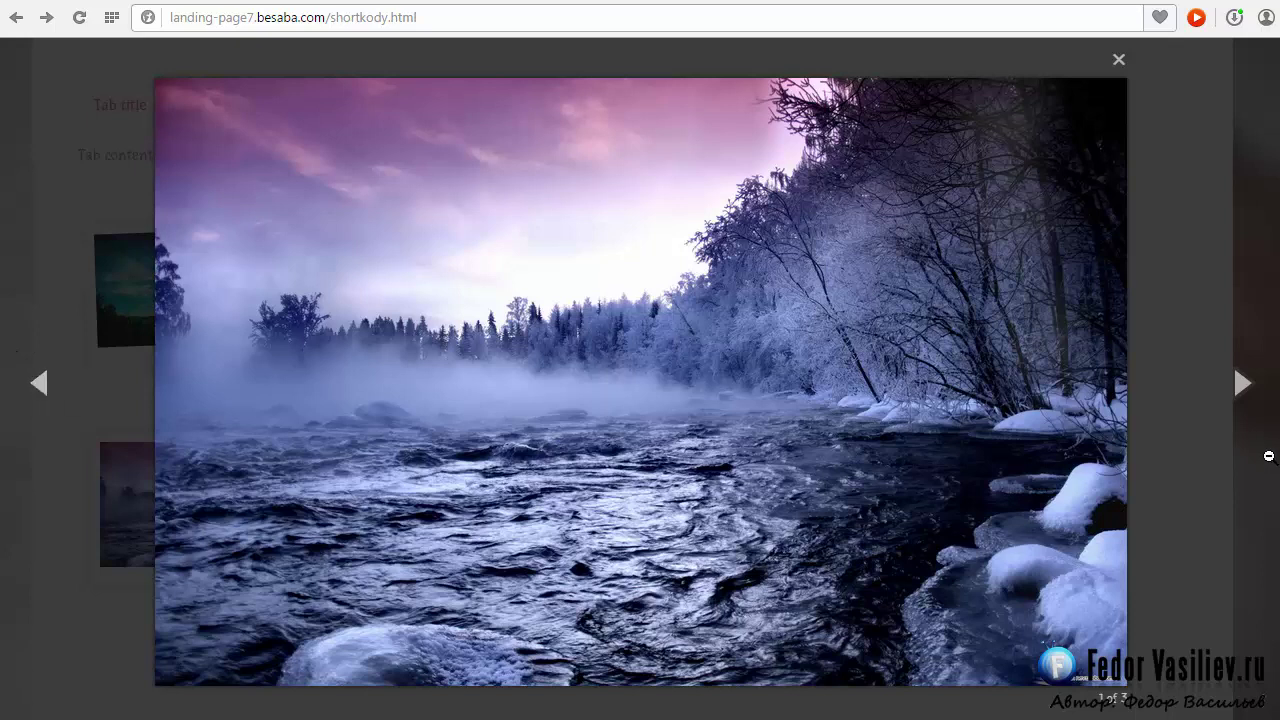
left_click(1243, 390)
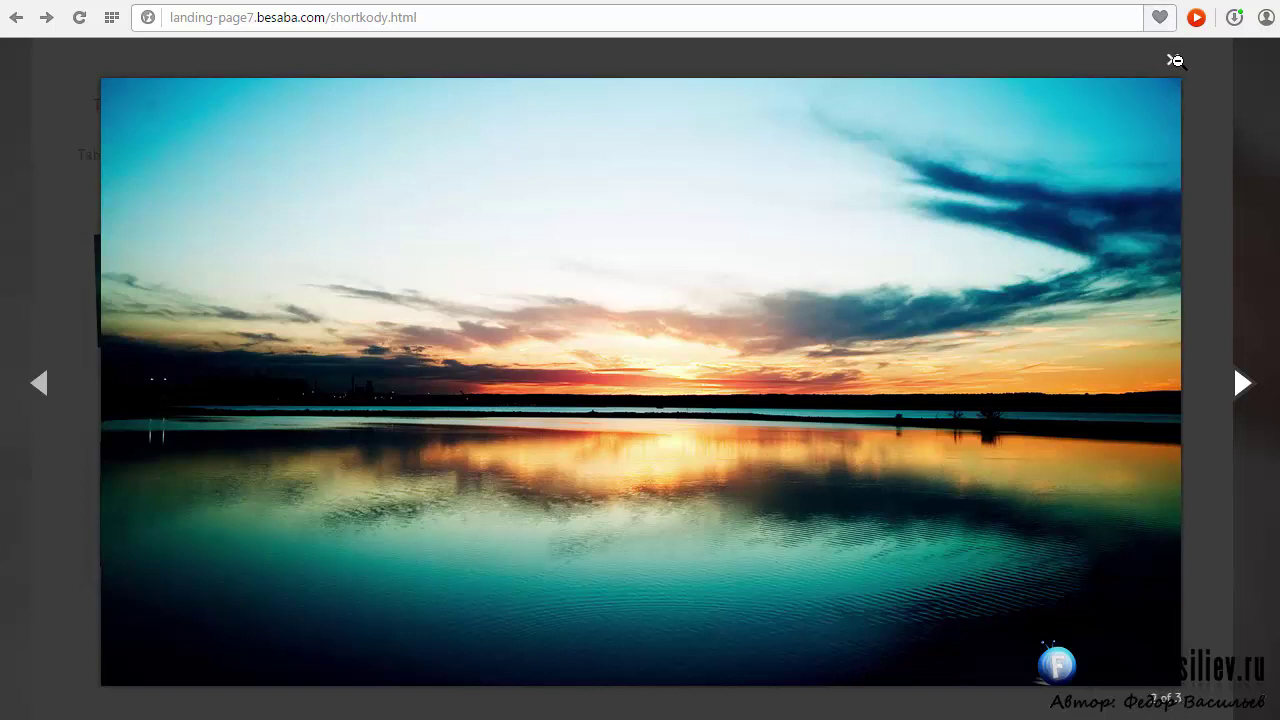
left_click(589, 323)
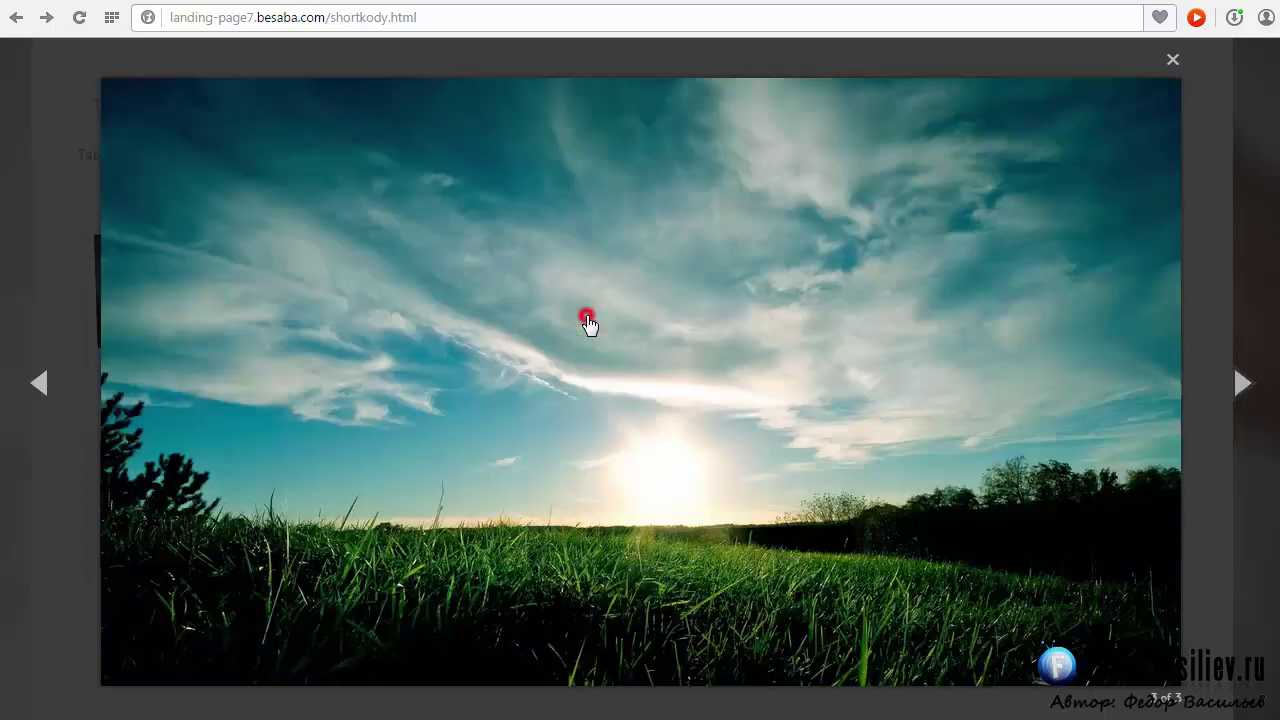
left_click(587, 315)
left_click(611, 385)
left_click(690, 354)
left_click(886, 370)
left_click(1015, 372)
left_click(1073, 360)
left_click(612, 383)
left_click(254, 370)
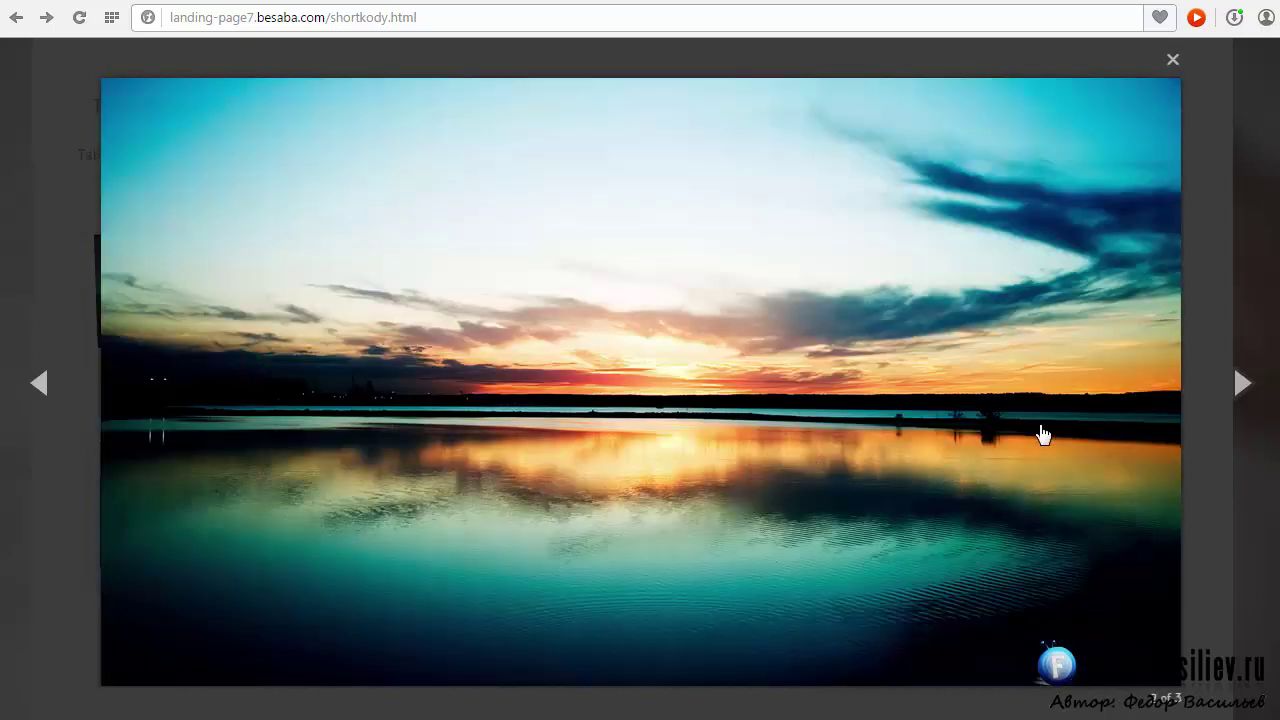
left_click(1106, 430)
left_click(1103, 430)
left_click(250, 343)
left_click(229, 346)
left_click(596, 368)
left_click(905, 380)
left_click(1036, 387)
left_click(1221, 162)
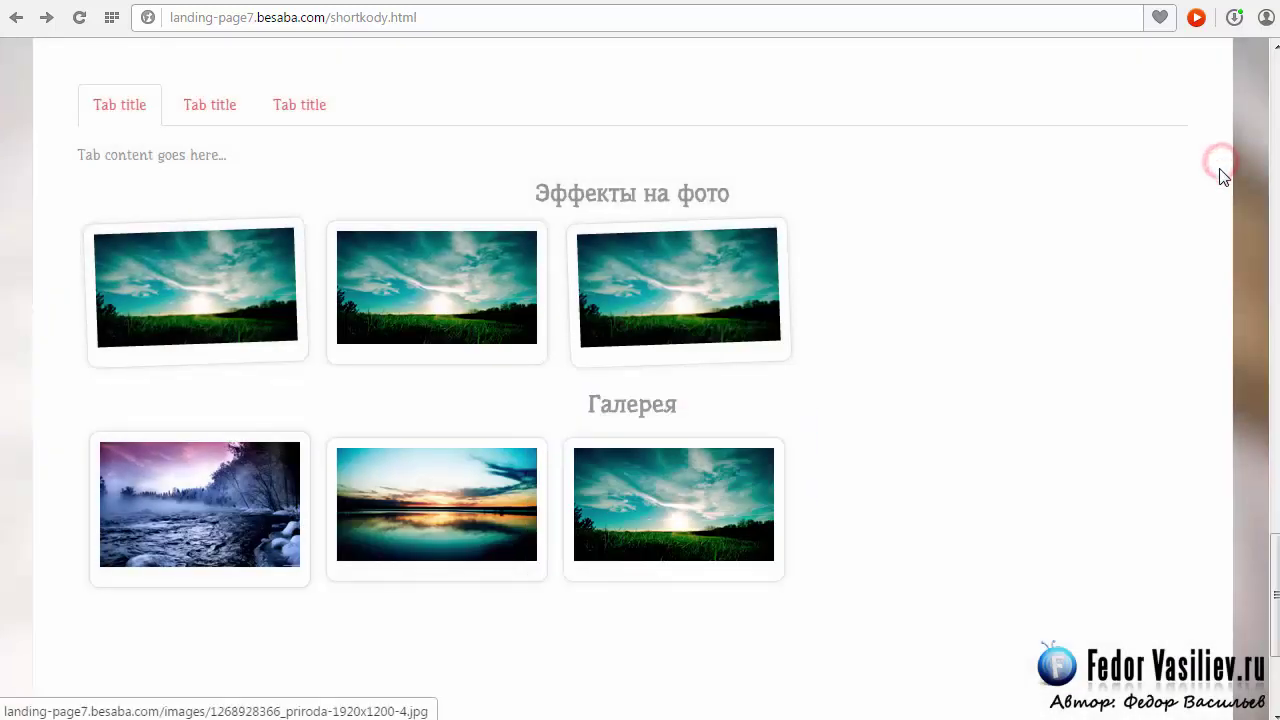
- Reopen the first gallery picture, check backward and forward paging in the lightbox again, and leave it
left_click(234, 488)
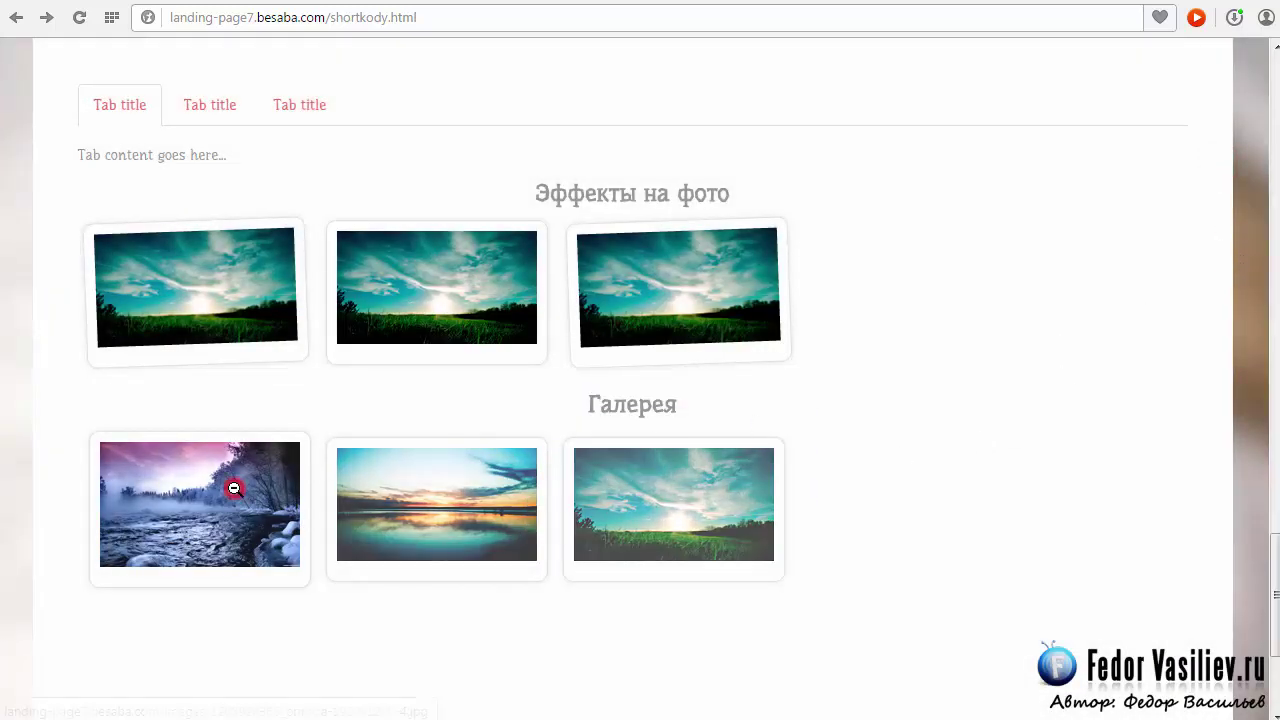
left_click(40, 392)
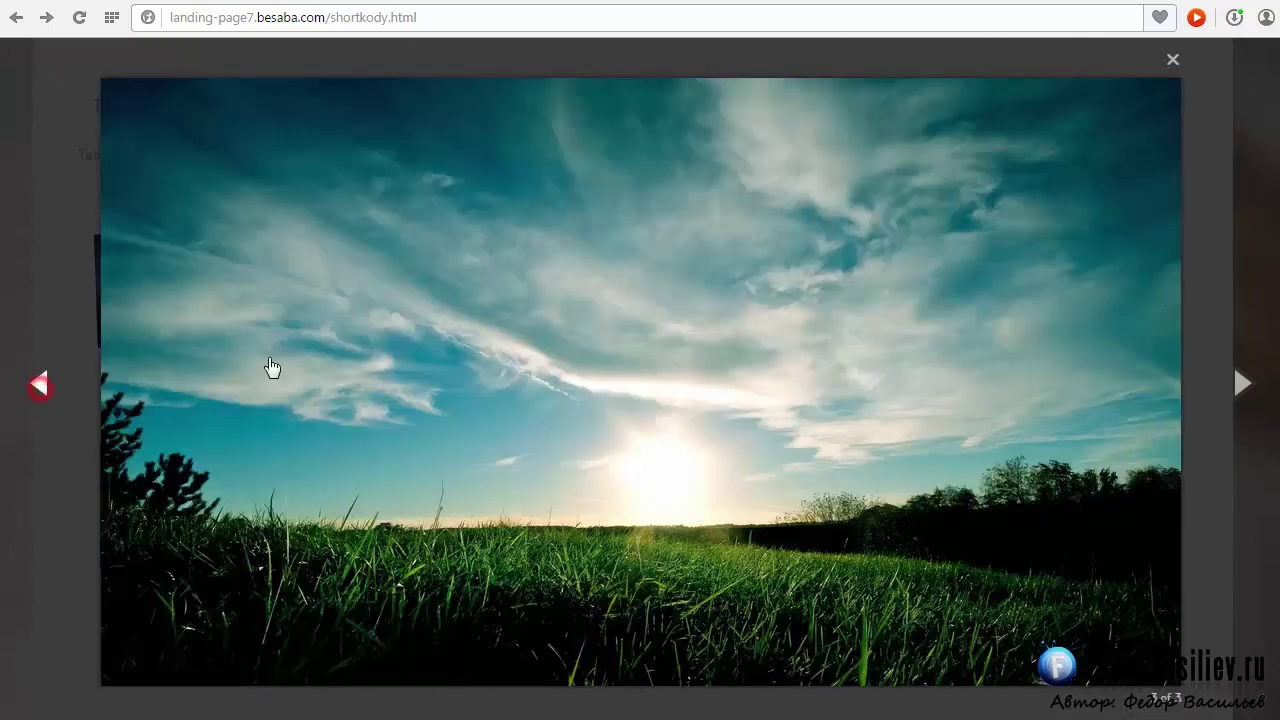
left_click(1244, 393)
left_click(1245, 388)
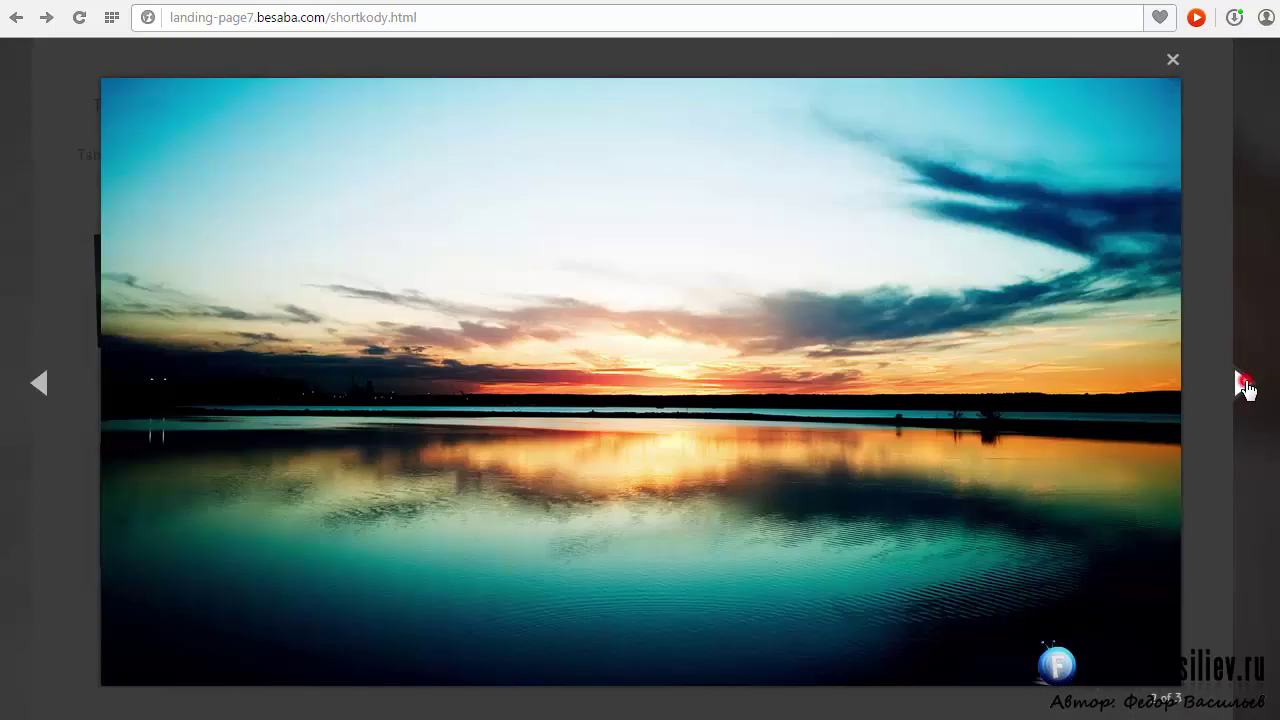
left_click(1244, 386)
left_click(1243, 388)
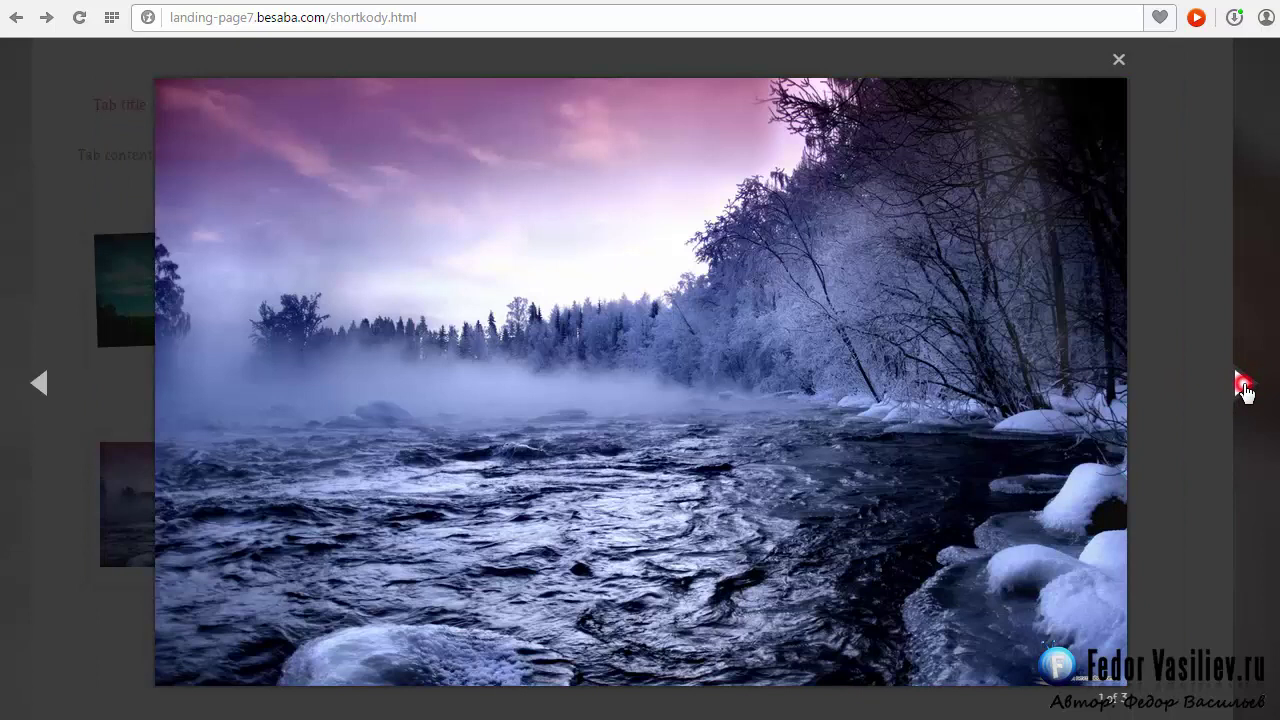
left_click(1208, 334)
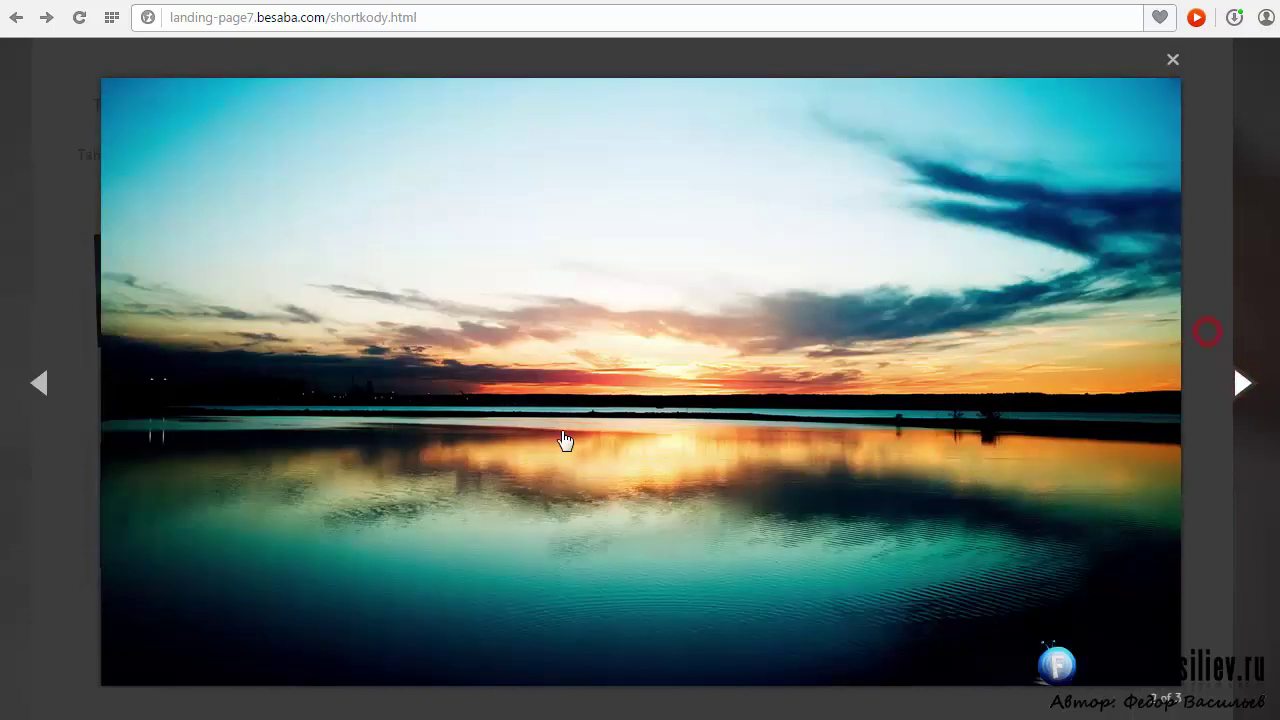
left_click(45, 515)
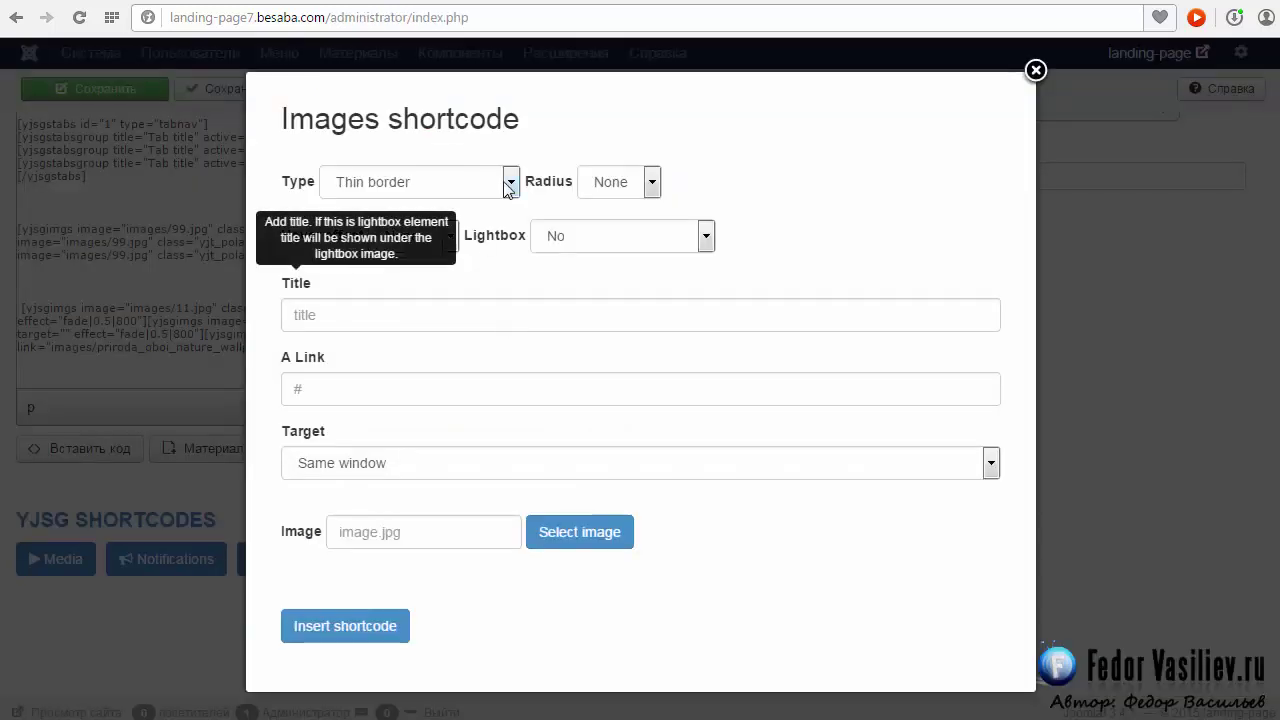
- Set up a new image shortcode with type Thin border, no hover effect and a 10px radius
left_click(509, 183)
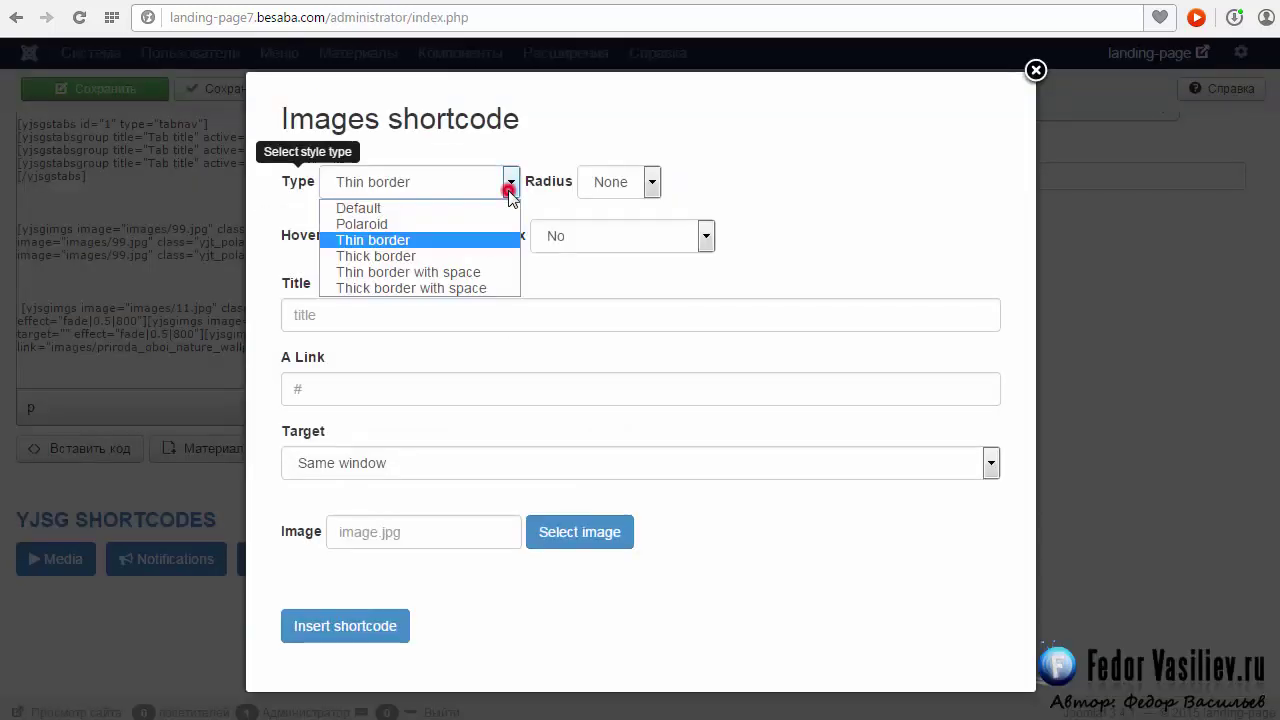
left_click(404, 244)
left_click(449, 185)
left_click(375, 244)
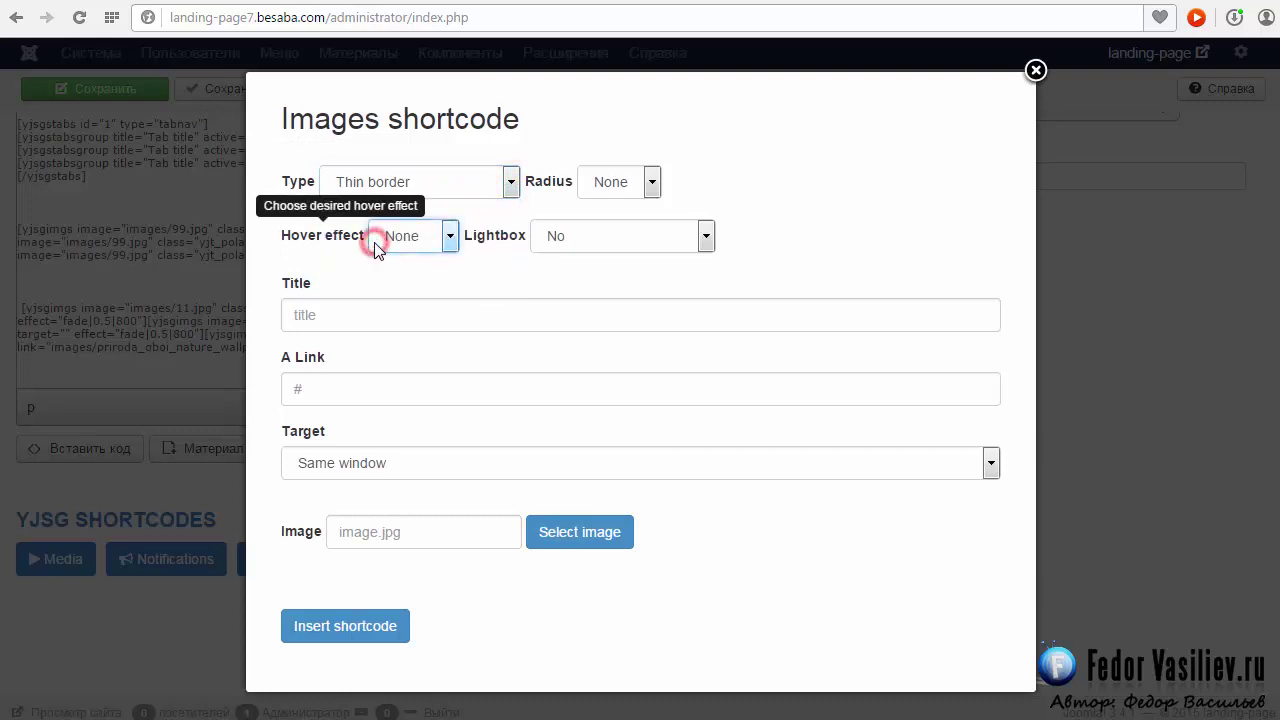
left_click(594, 188)
left_click(611, 352)
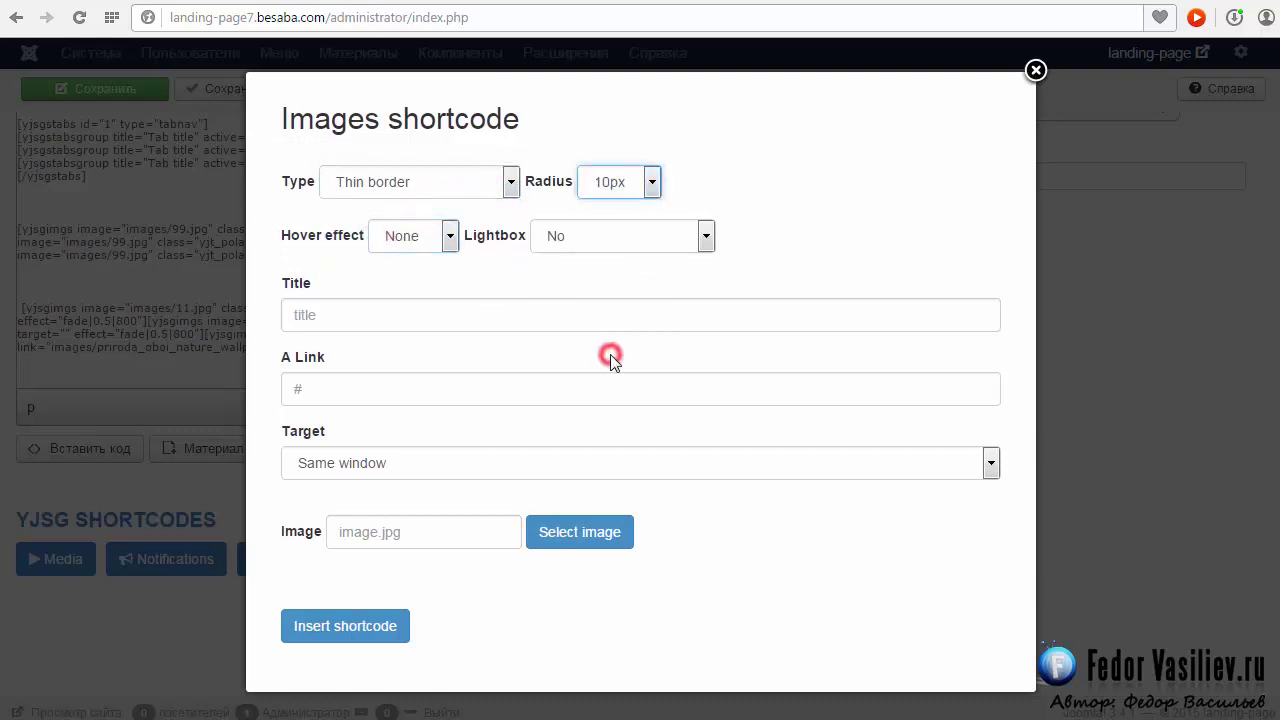
- Keep the new shortcode's lightbox at No, its type at Thin border and its hover effect at None
left_click(623, 236)
left_click(590, 307)
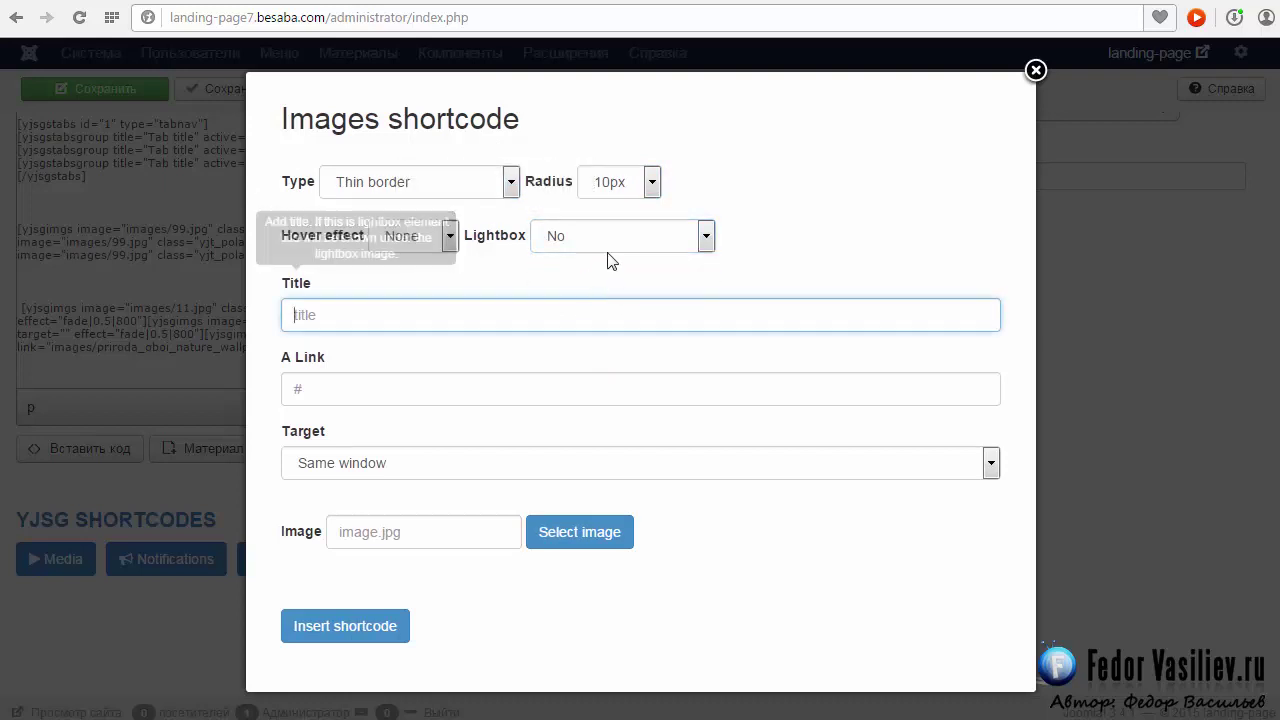
left_click(568, 235)
left_click(578, 307)
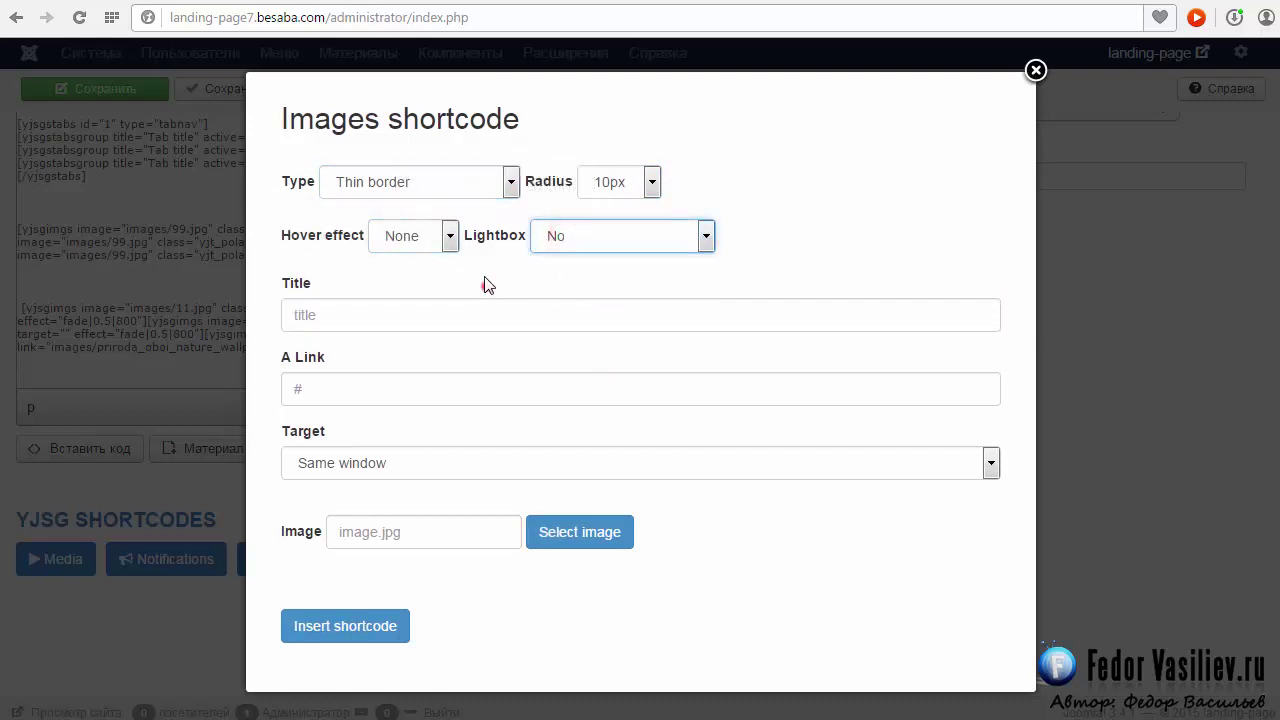
left_click(448, 182)
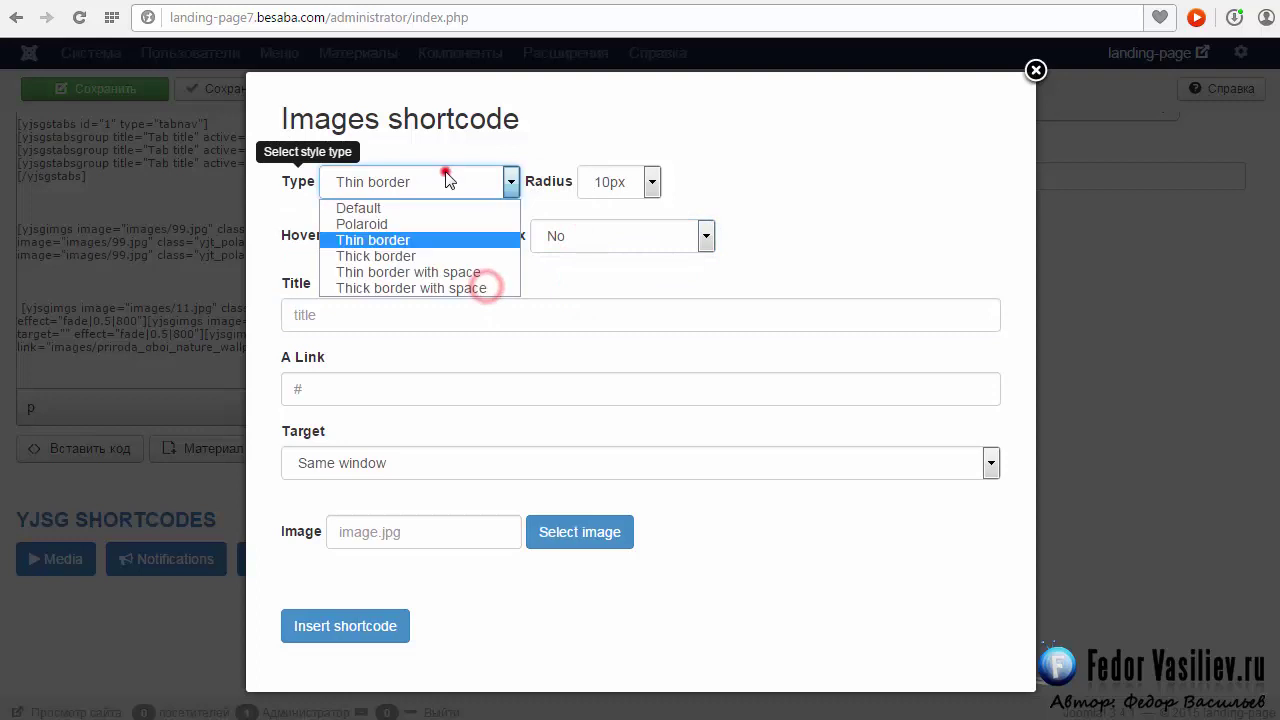
left_click(398, 241)
left_click(437, 240)
left_click(437, 263)
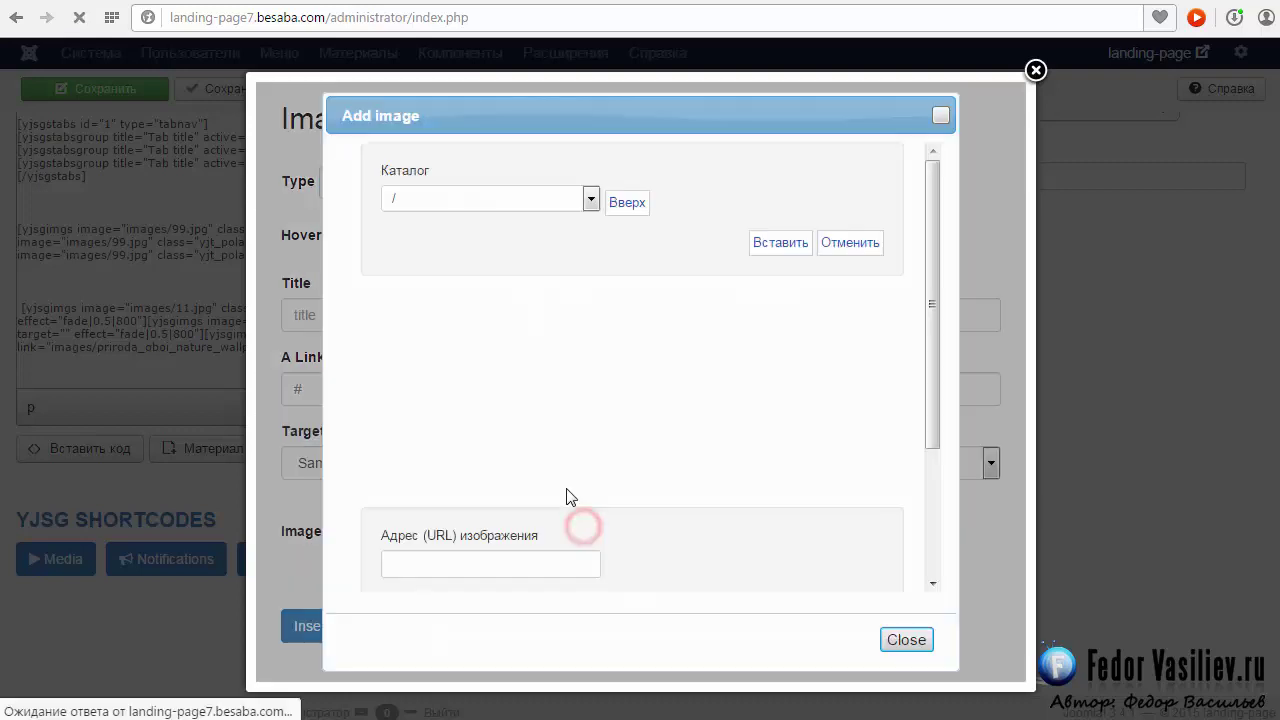
scroll(515, 440, "down", 5)
scroll(500, 433, "down", 1)
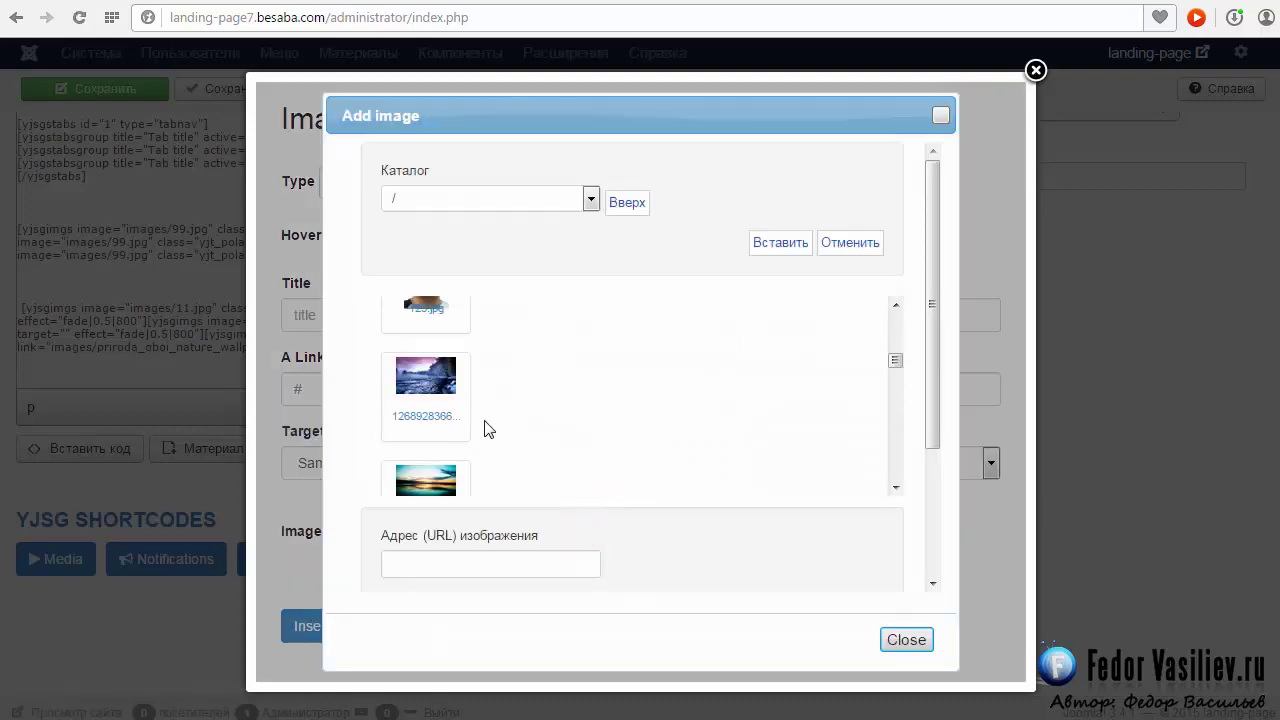
left_click(424, 372)
left_click(779, 244)
key("Tab")
key("Tab")
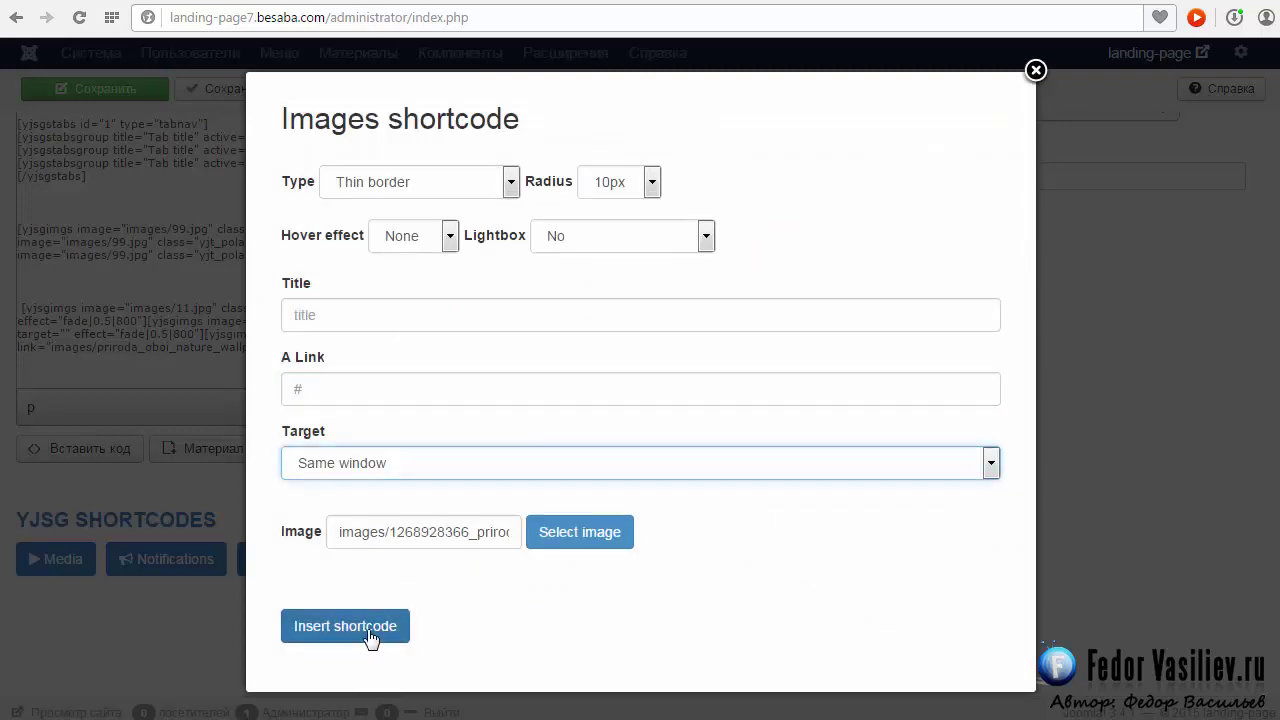
- Insert the Thin border image shortcode into the module text with its title and link left empty
left_click(366, 630)
key("shift+Tab")
key("shift+Tab")
key("shift+Tab")
key("shift+Tab")
key("shift+Tab")
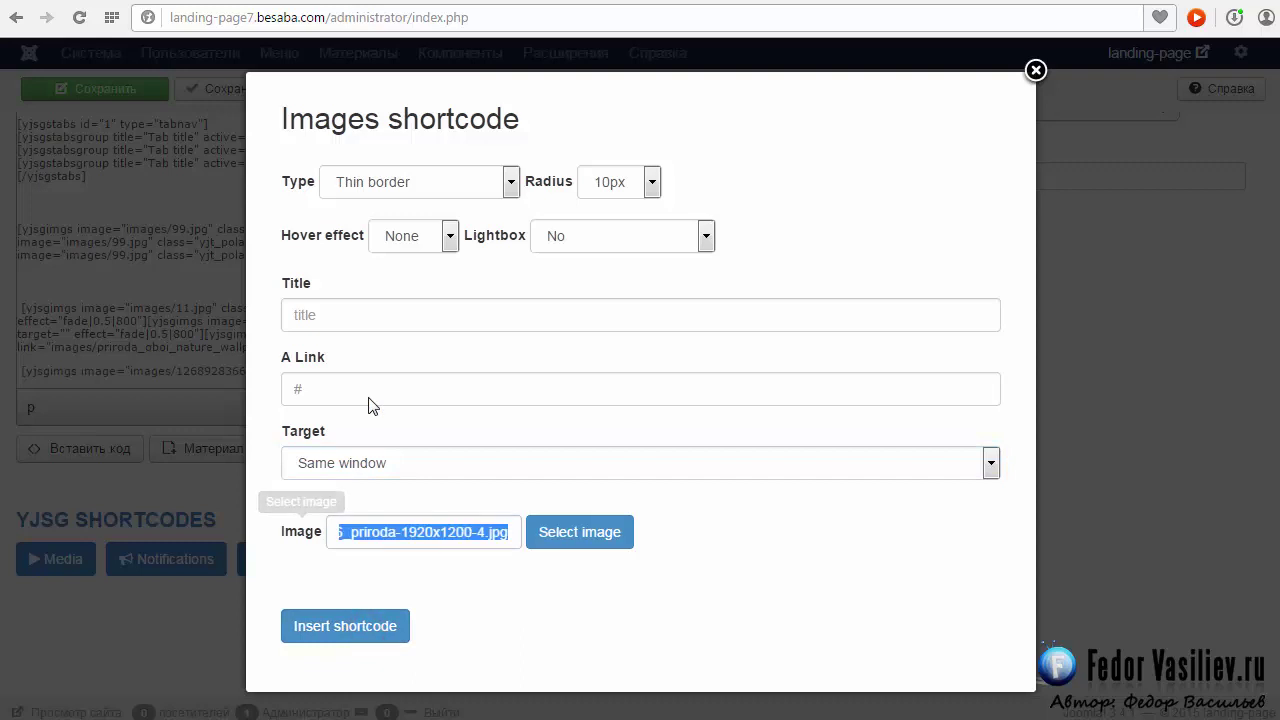
- Set the image shortcode's type to Thick border and choose the picture whose file name starts with priroda_oboi_nature
left_click(511, 183)
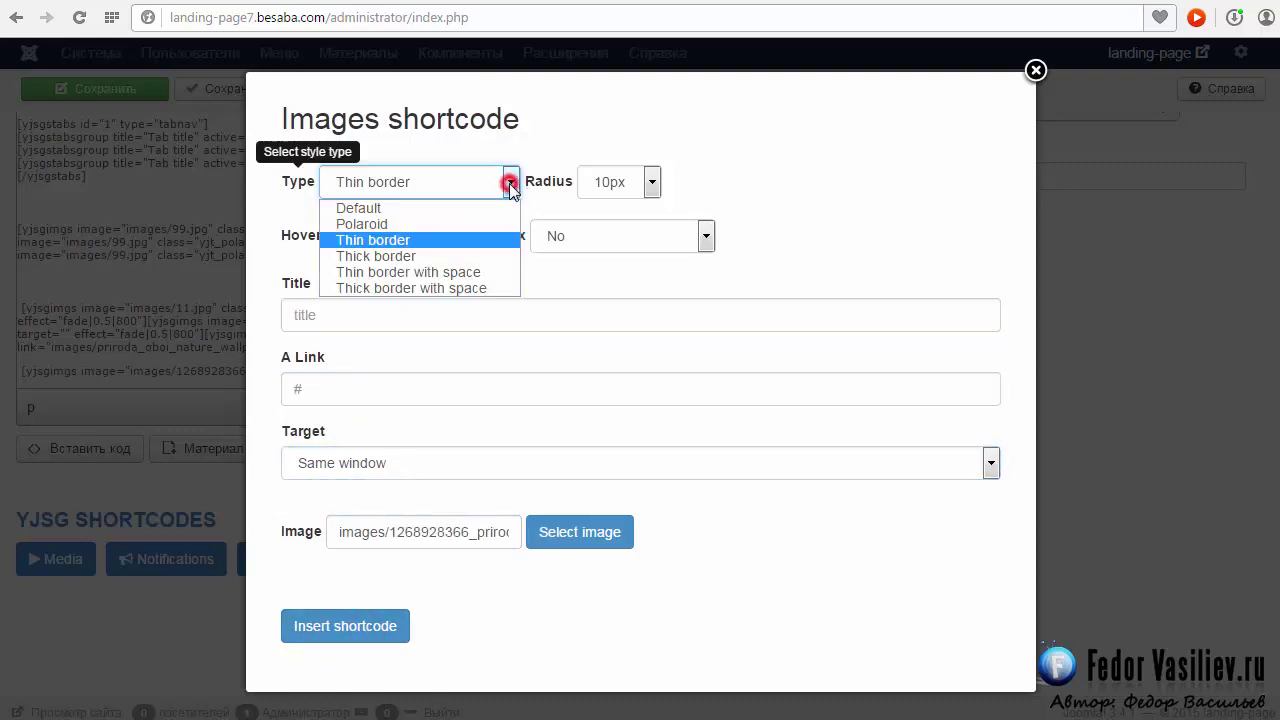
left_click(481, 258)
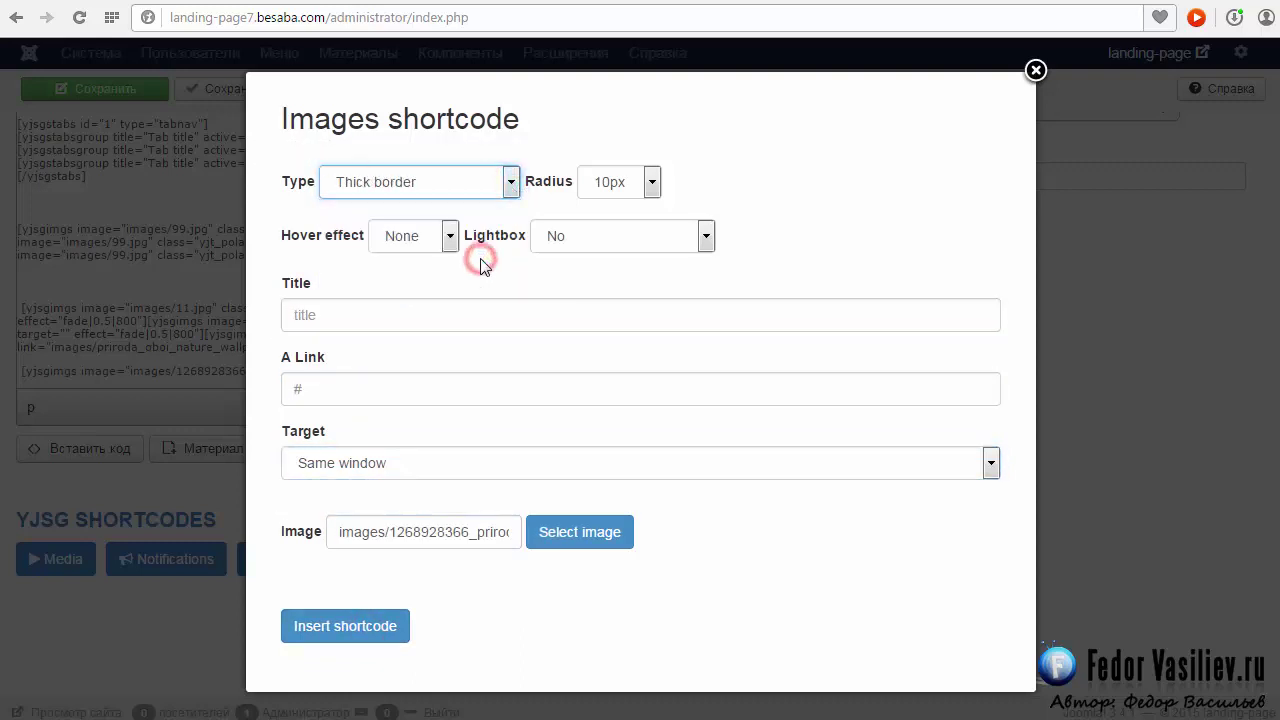
left_click(588, 540)
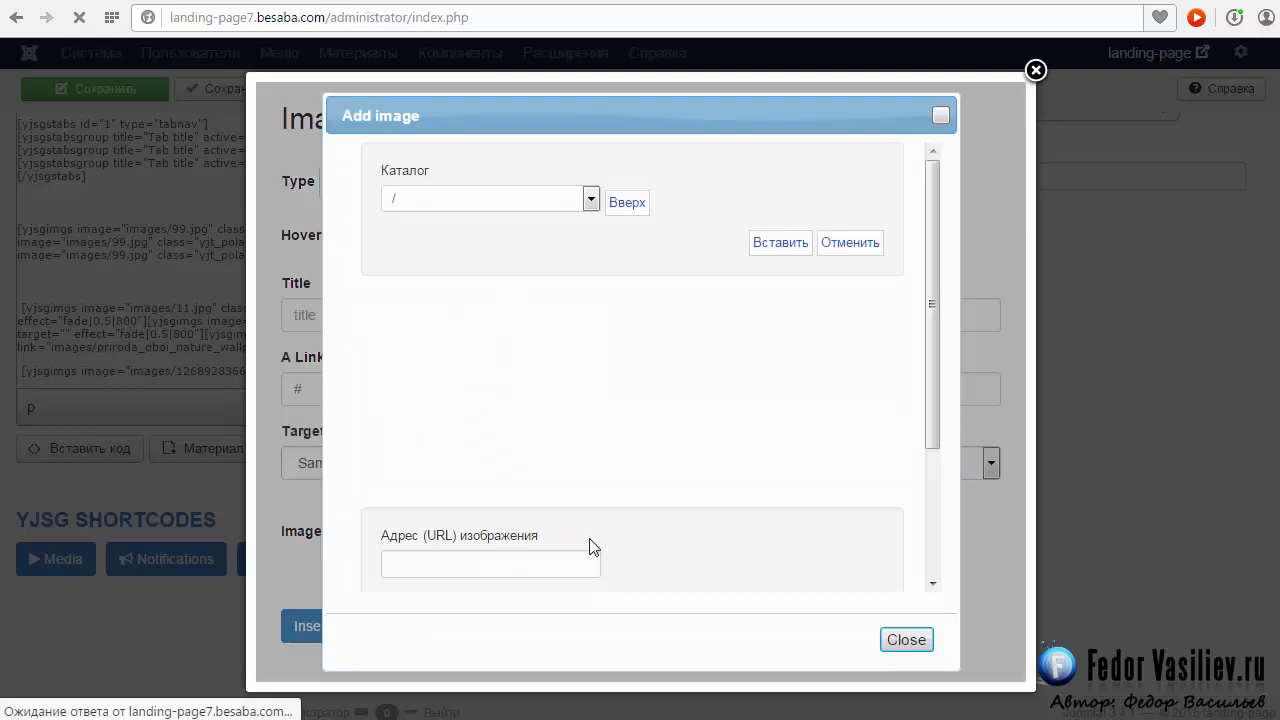
scroll(596, 447, "down", 8)
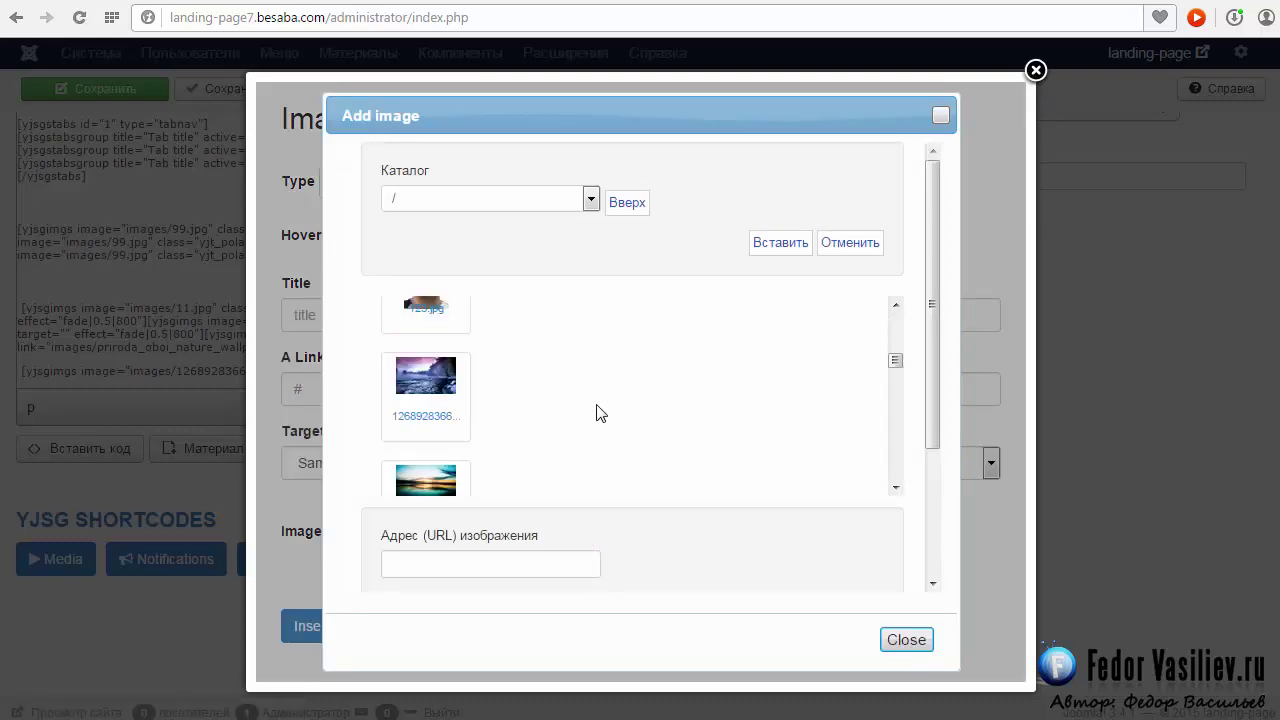
scroll(596, 412, "down", 5)
left_click(425, 206)
scroll(903, 457, "up", 5)
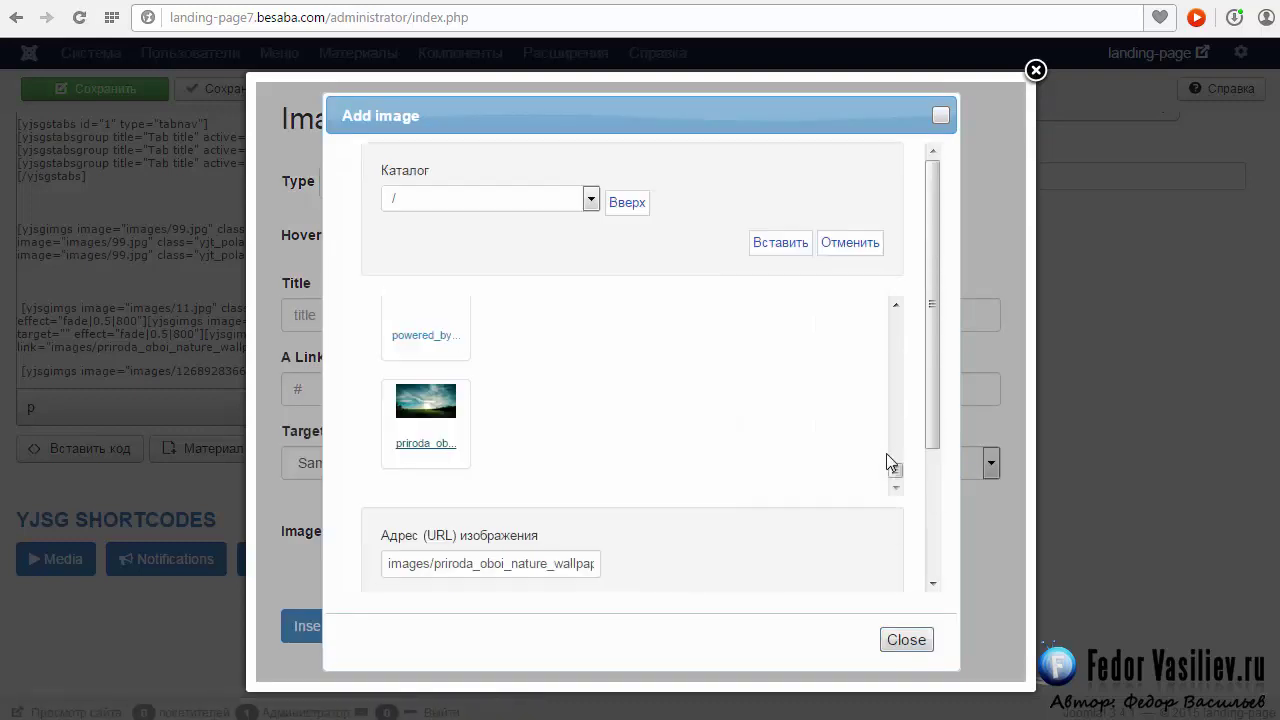
left_click(783, 243)
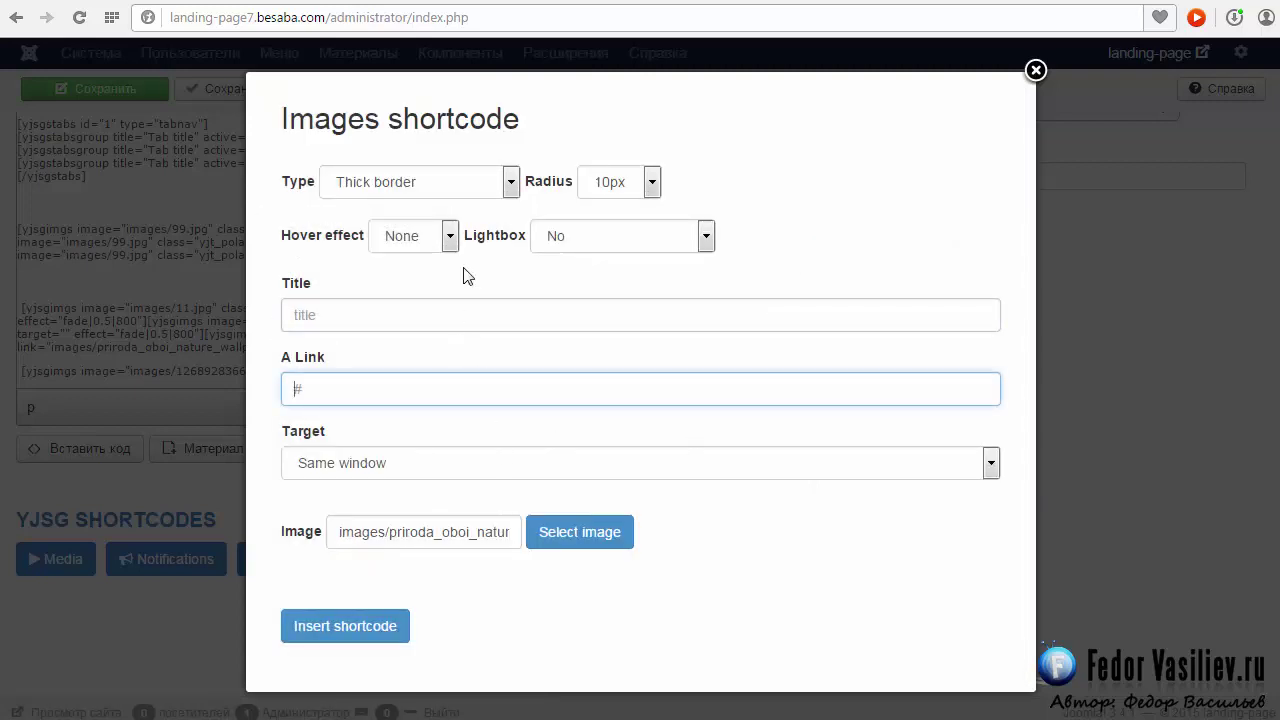
- Set the shortcode's type to Thin border with space, keeping the lightbox at No and the hover effect at None
left_click(508, 188)
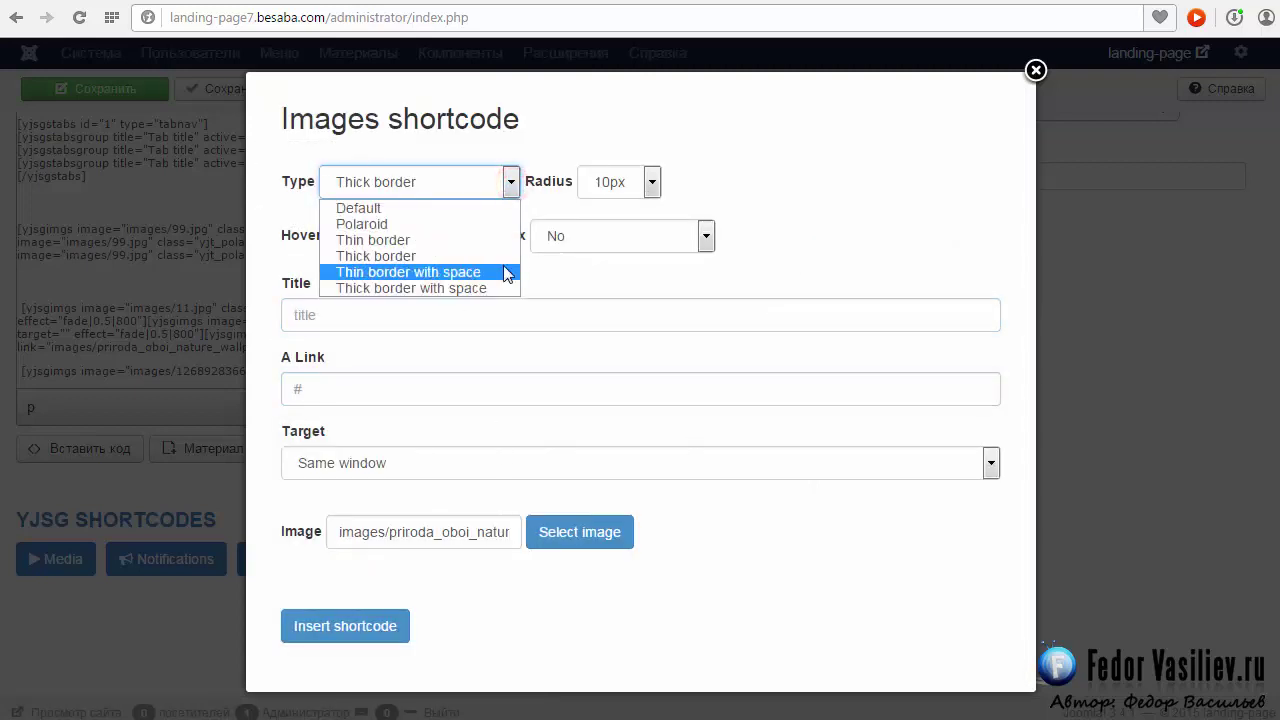
left_click(502, 279)
key("Tab")
key("Tab")
key("Tab")
key("Tab")
key("Tab")
key("Tab")
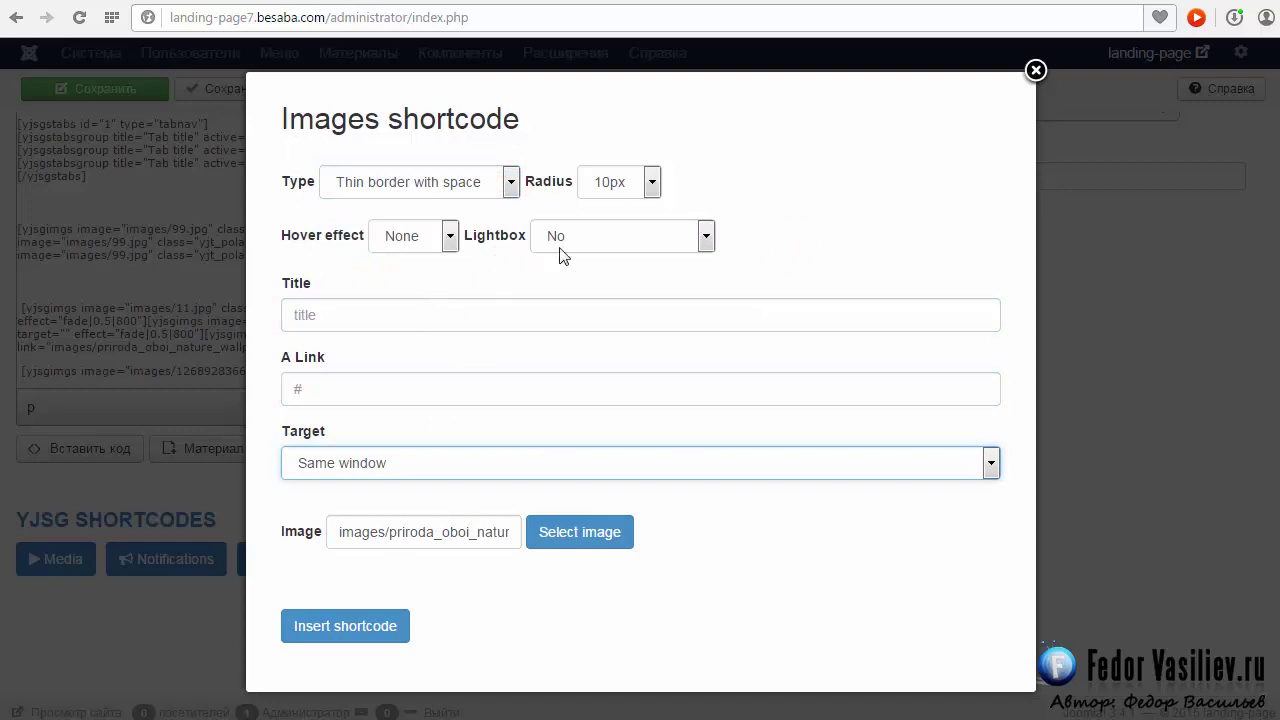
left_click(460, 184)
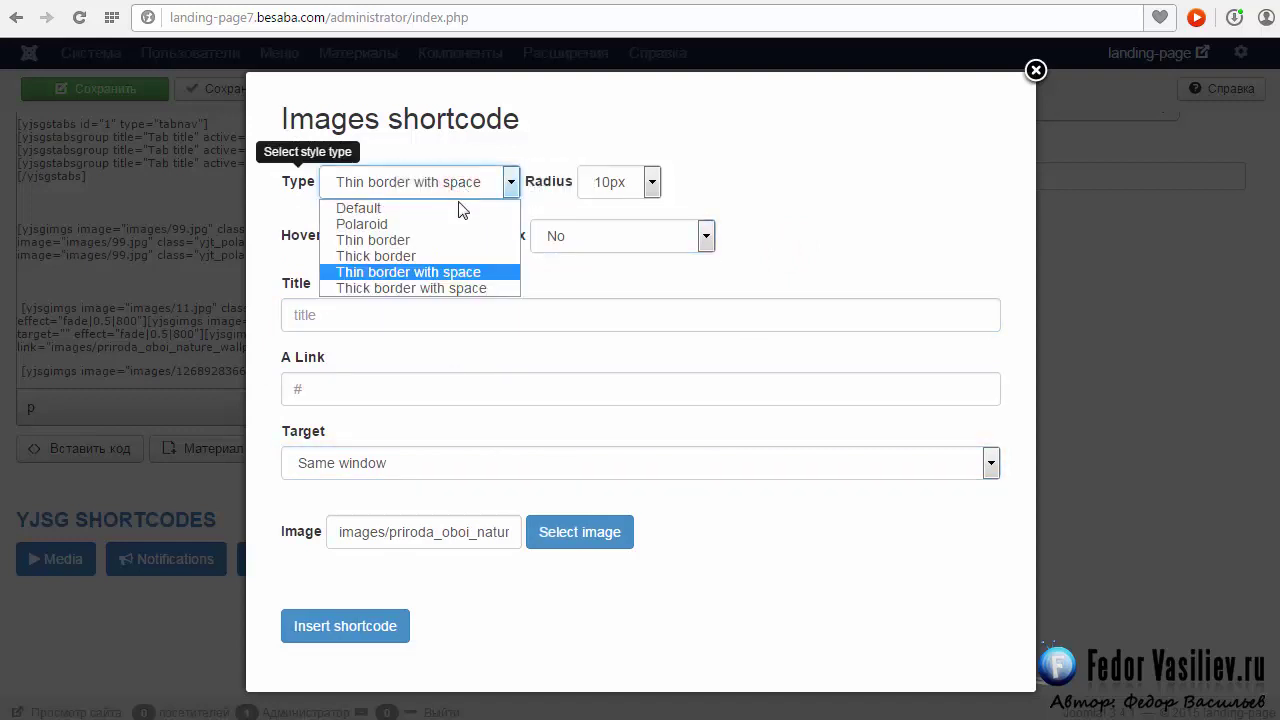
left_click(397, 272)
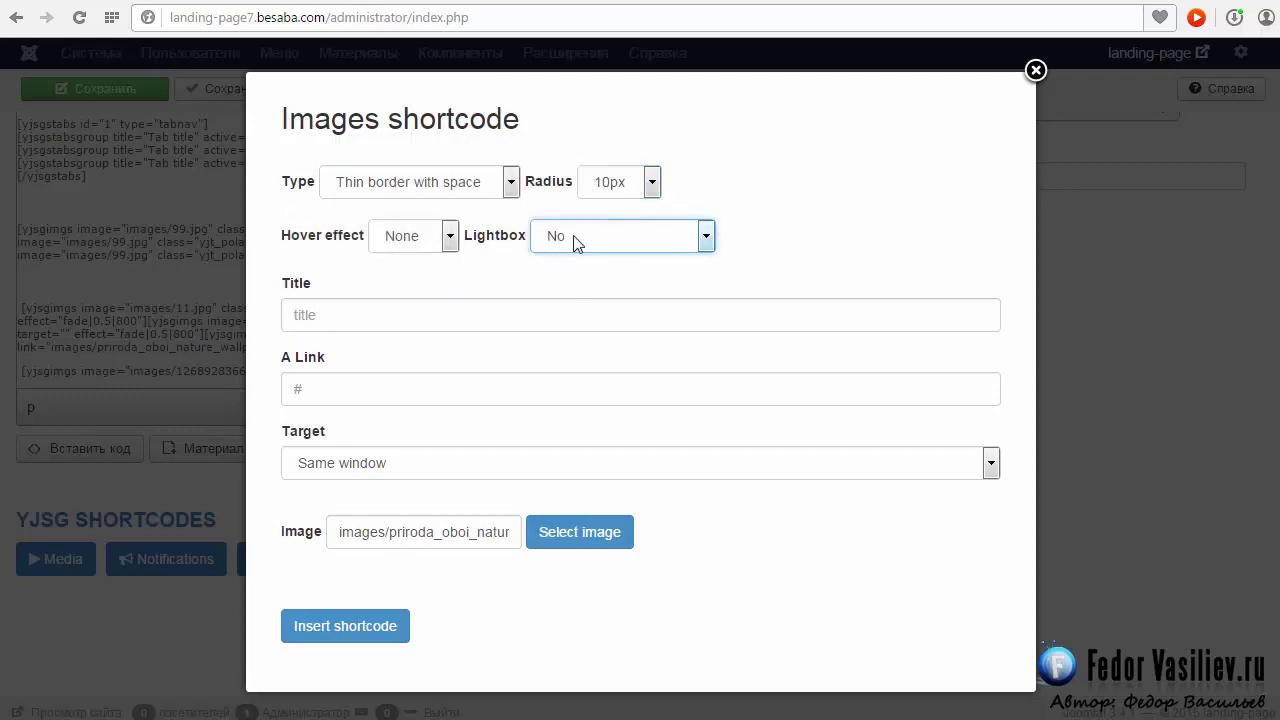
left_click(556, 238)
left_click(556, 236)
left_click(414, 237)
left_click(415, 238)
left_click(598, 541)
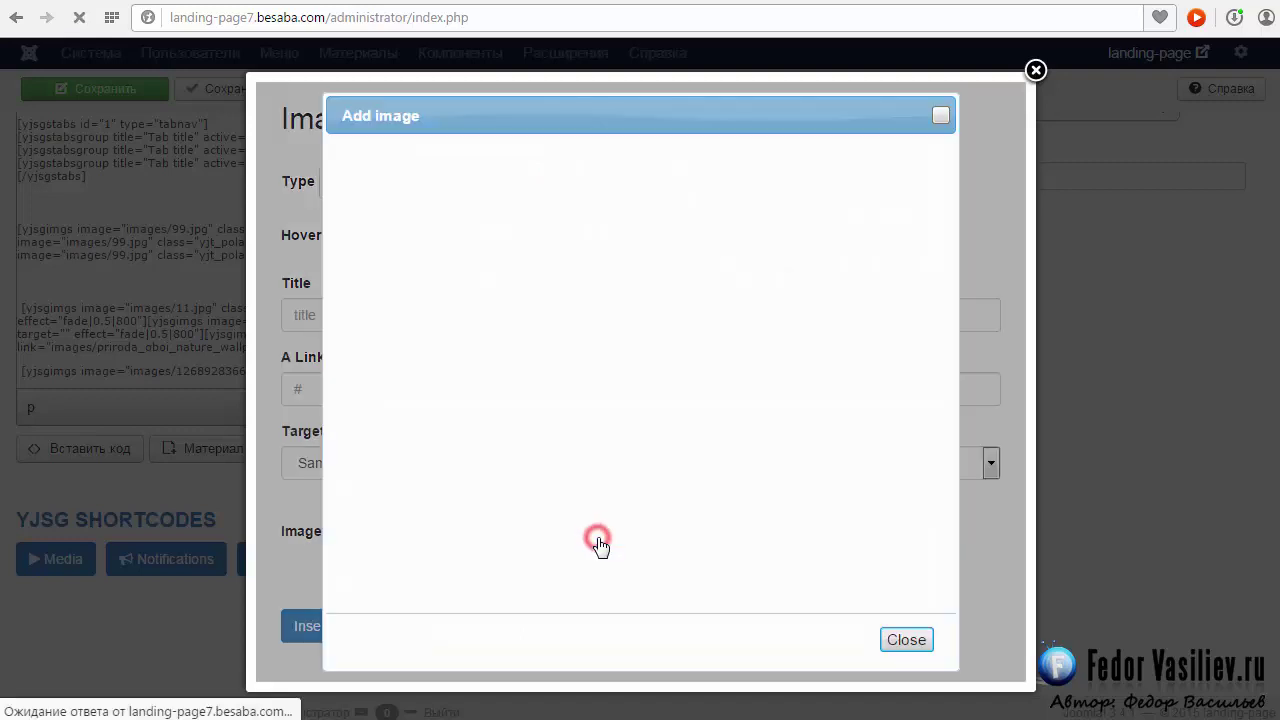
left_click_drag(891, 324, 908, 430)
left_click(428, 398)
left_click(778, 244)
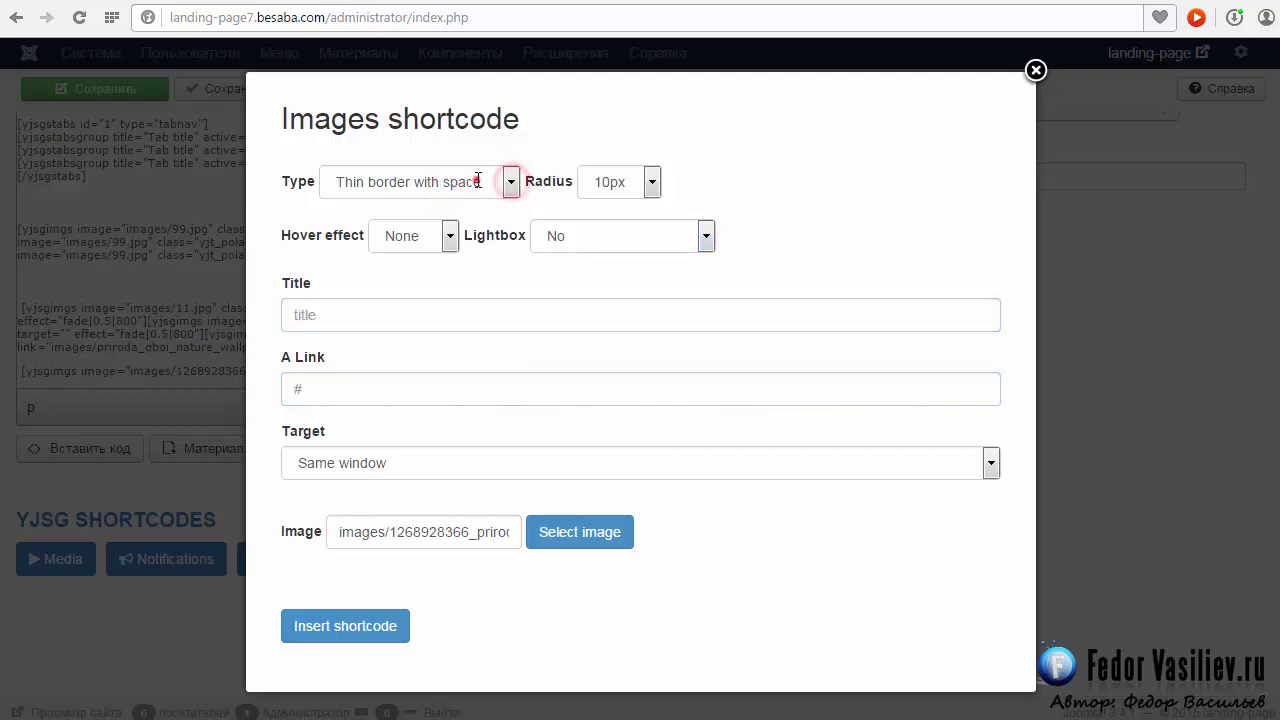
left_click(386, 632)
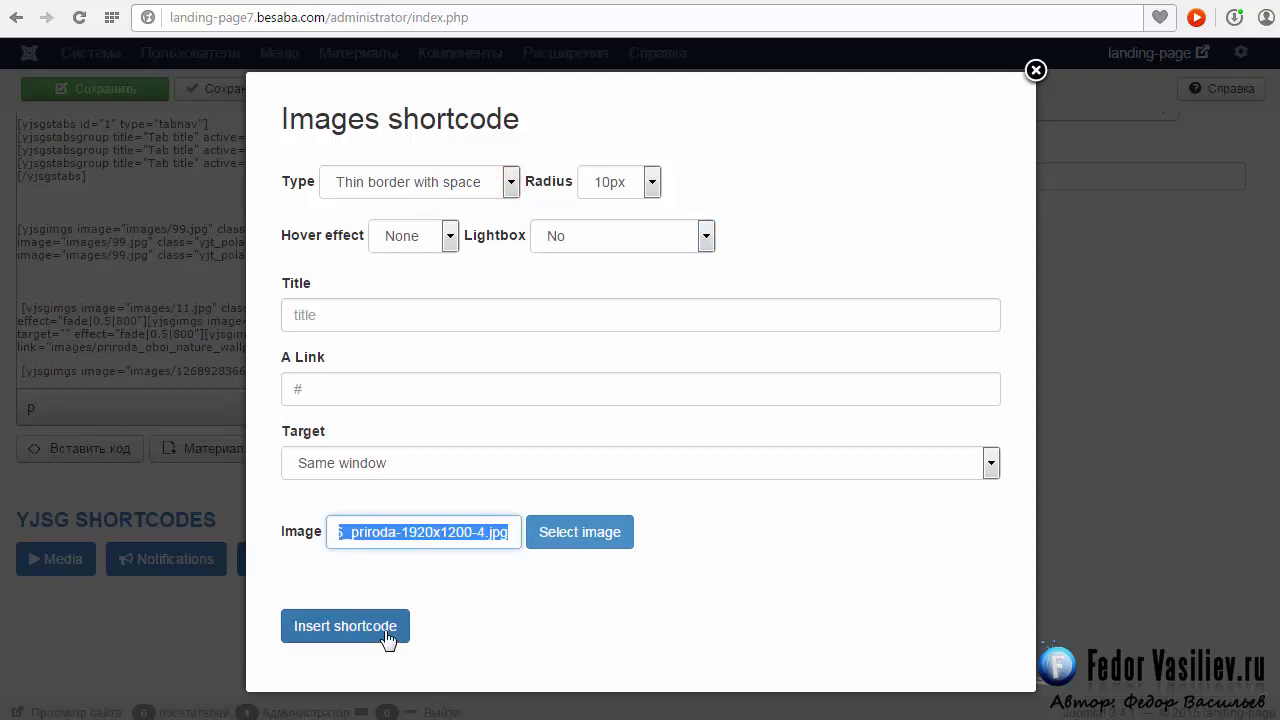
left_click(1036, 70)
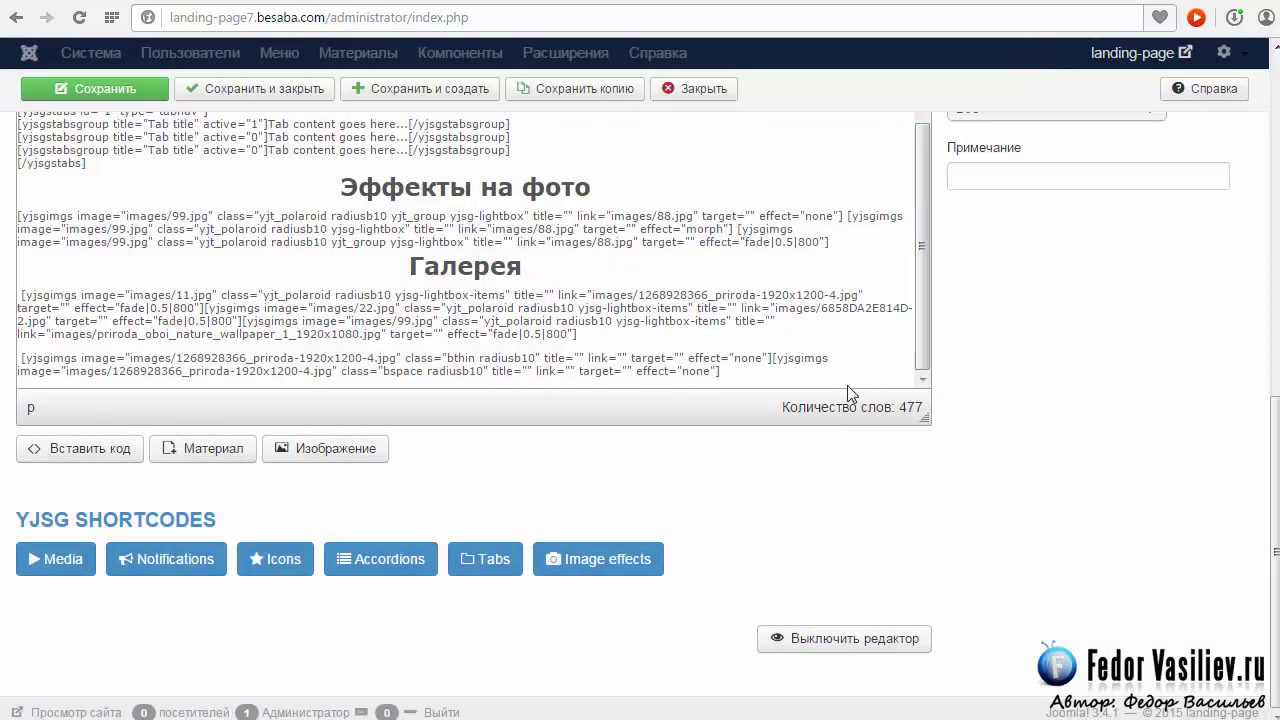
- Begin another image shortcode with the type Thick border with space
left_click(598, 558)
left_click(511, 181)
left_click(429, 288)
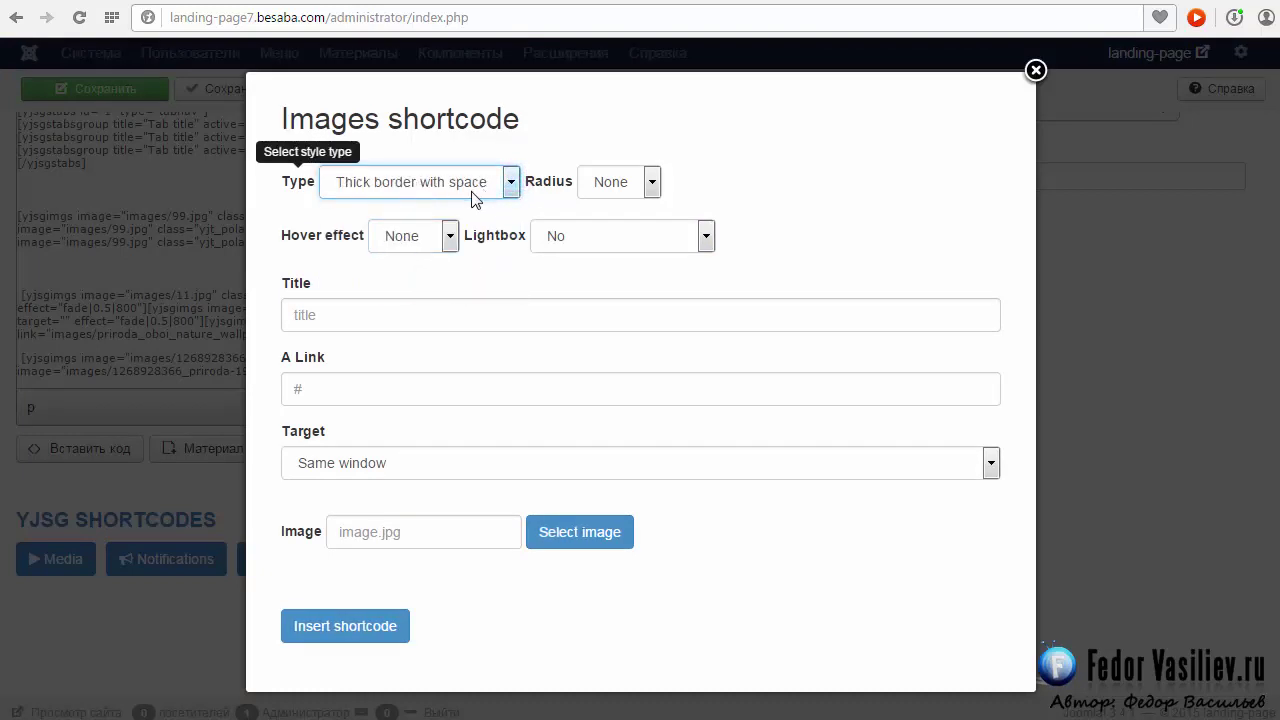
- Choose the priroda_oboi_nature picture and insert the Thick border with space shortcode into the module text
left_click(554, 540)
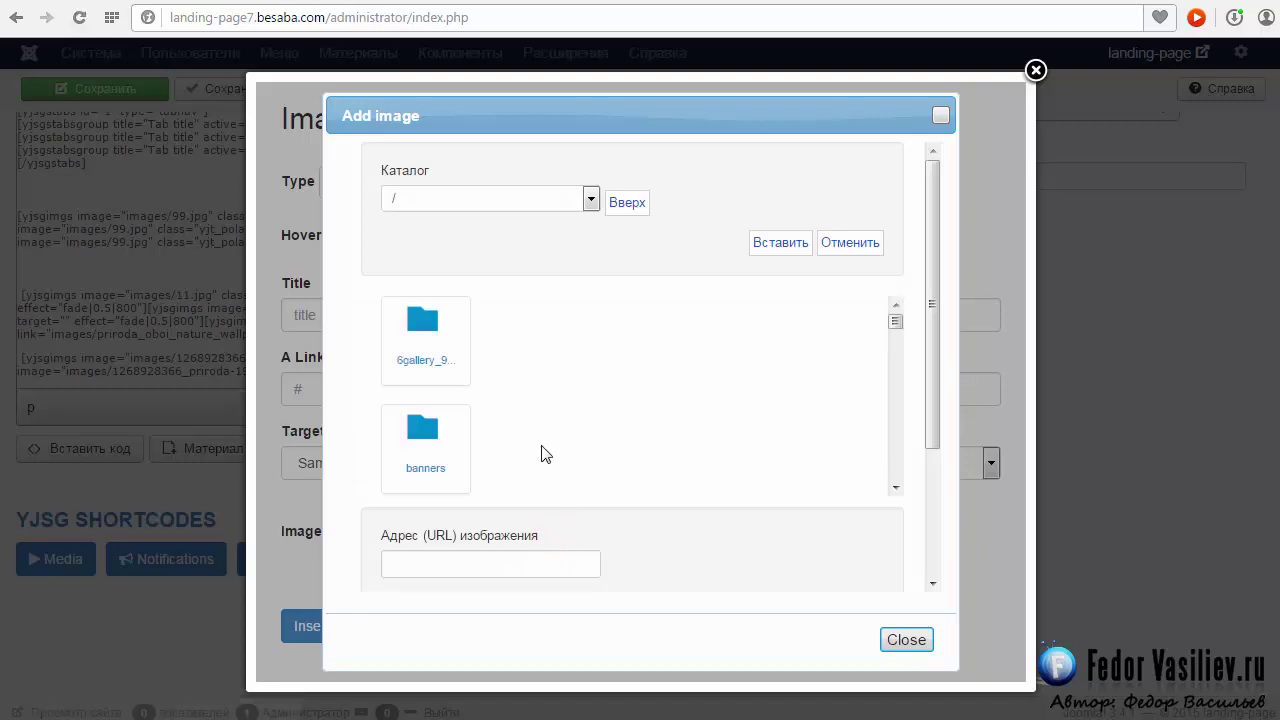
left_click_drag(895, 321, 895, 469)
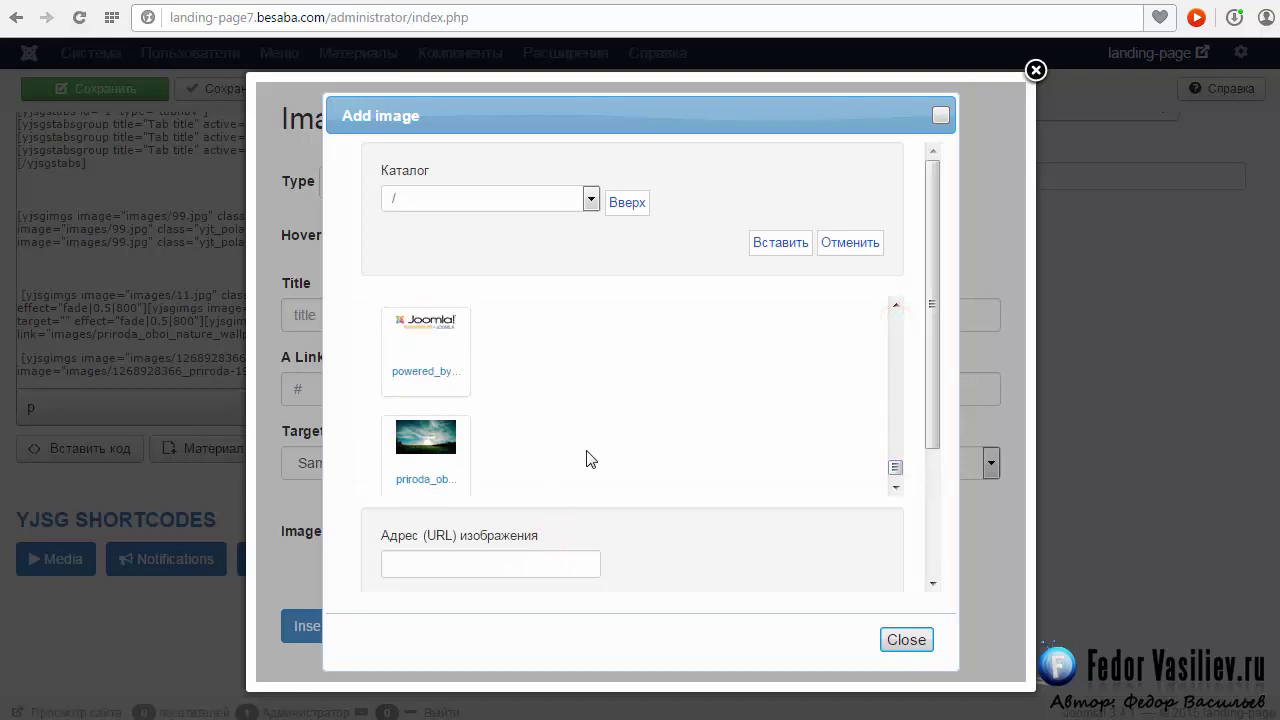
left_click(437, 444)
left_click(772, 240)
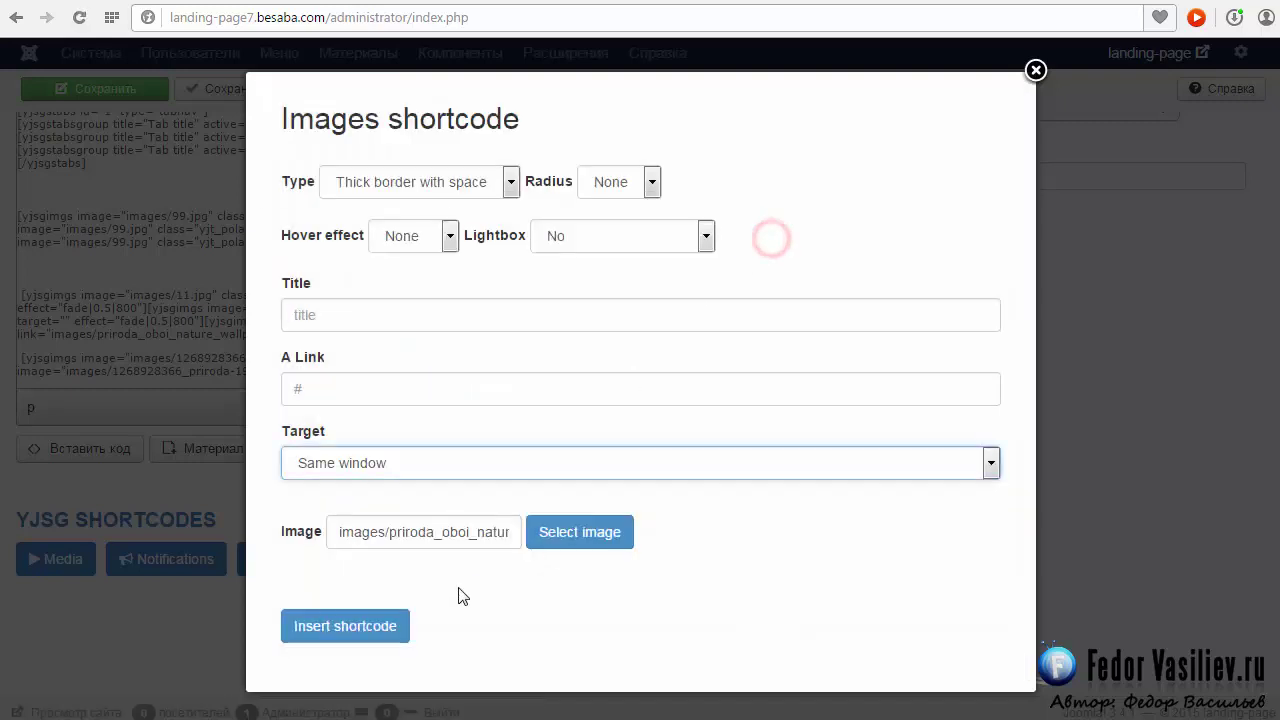
left_click(345, 630)
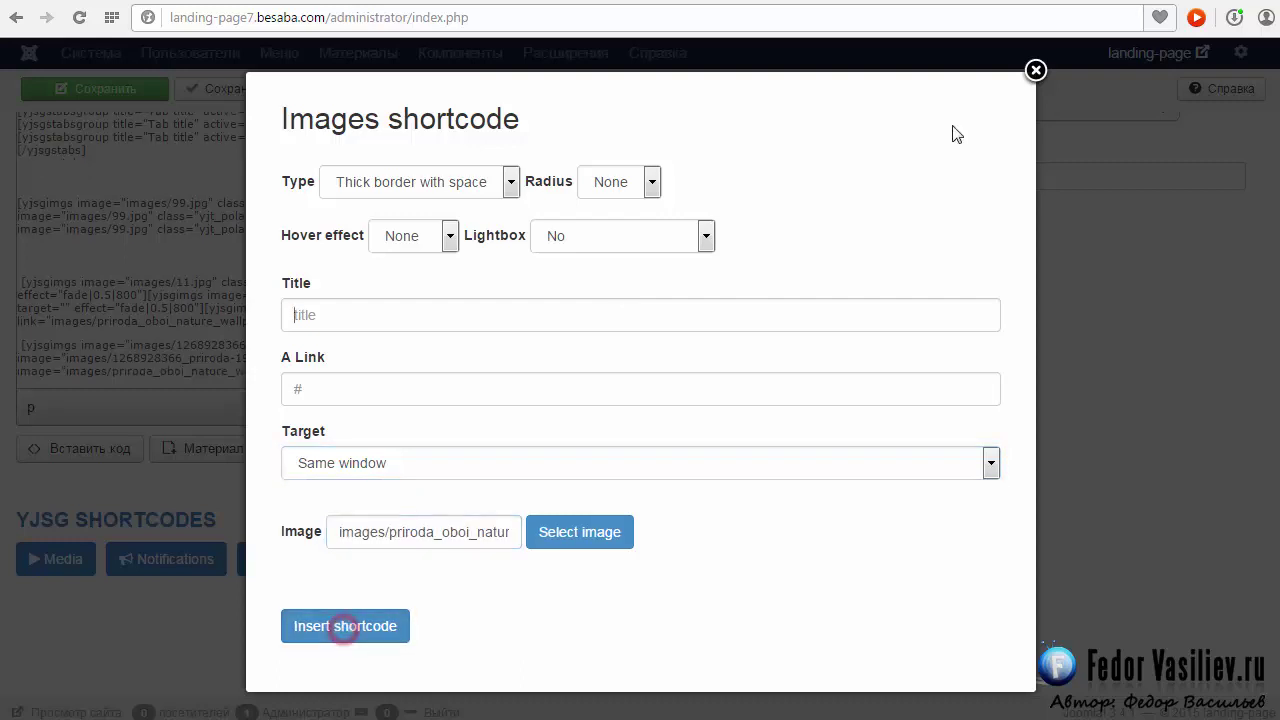
left_click(1035, 72)
- Save the module and reload the site's shortkody.html page
left_click(92, 88)
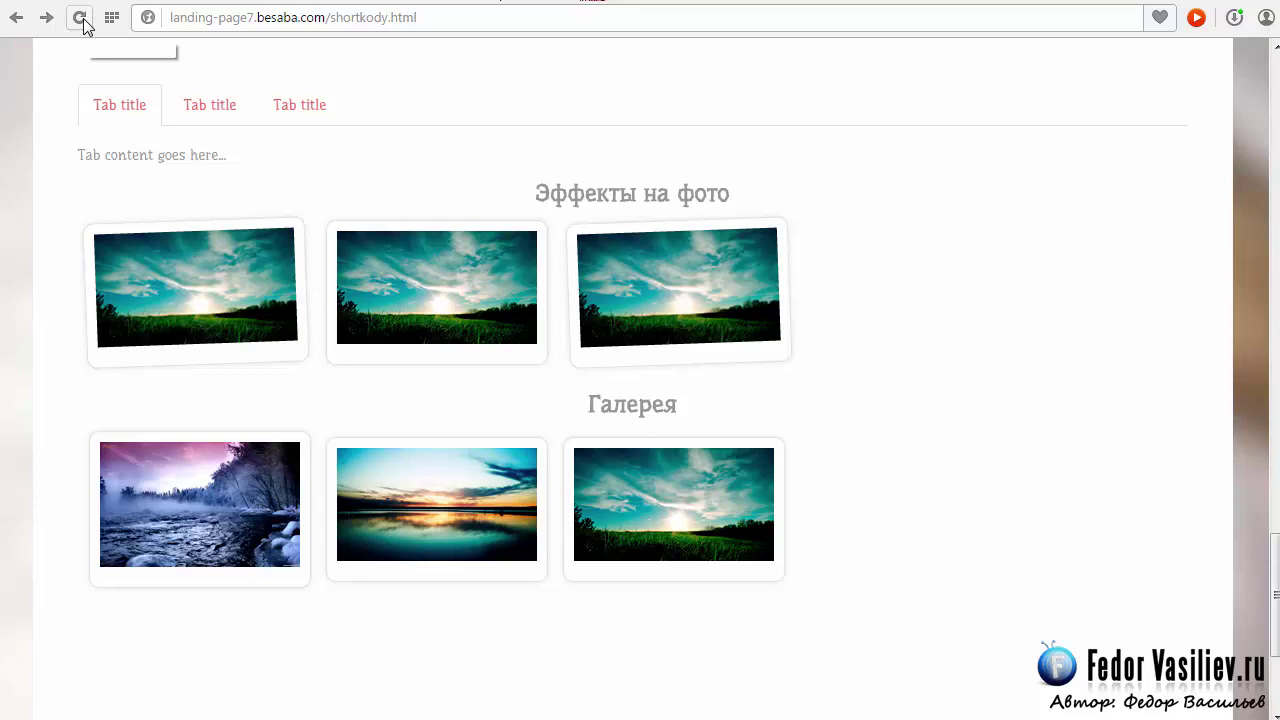
left_click(82, 18)
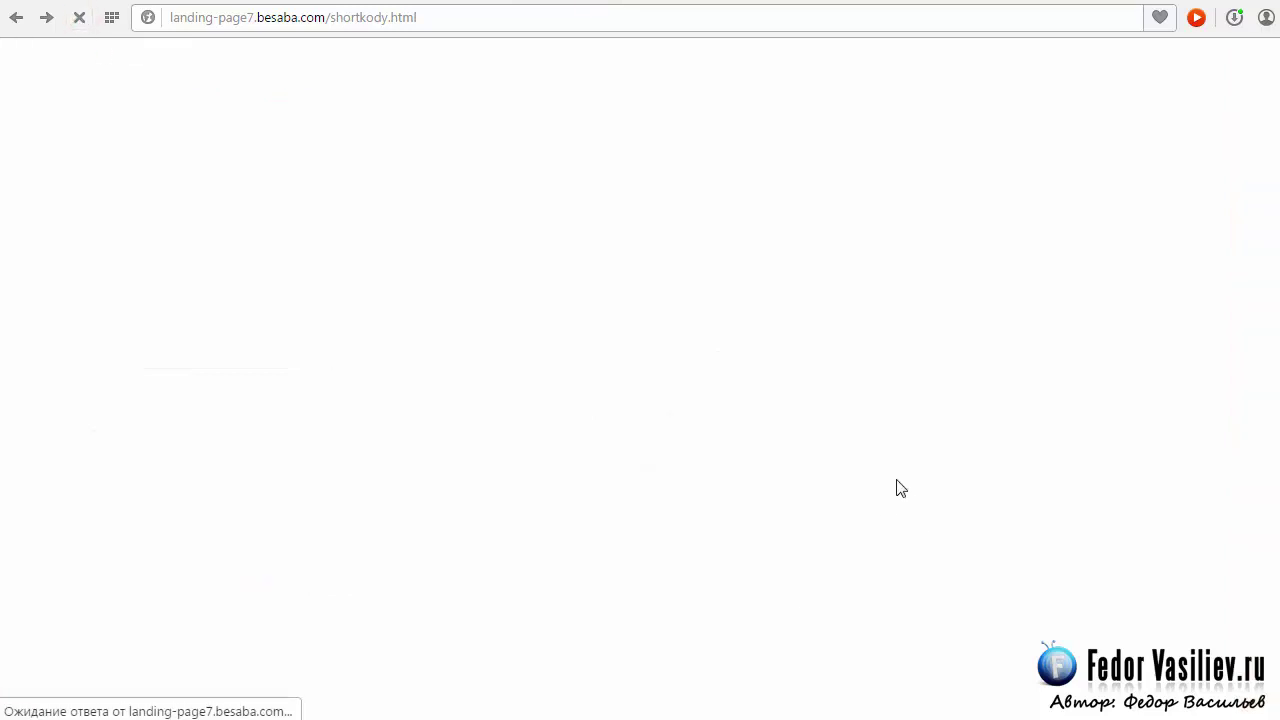
scroll(918, 480, "down", 2)
scroll(908, 405, "up", 2)
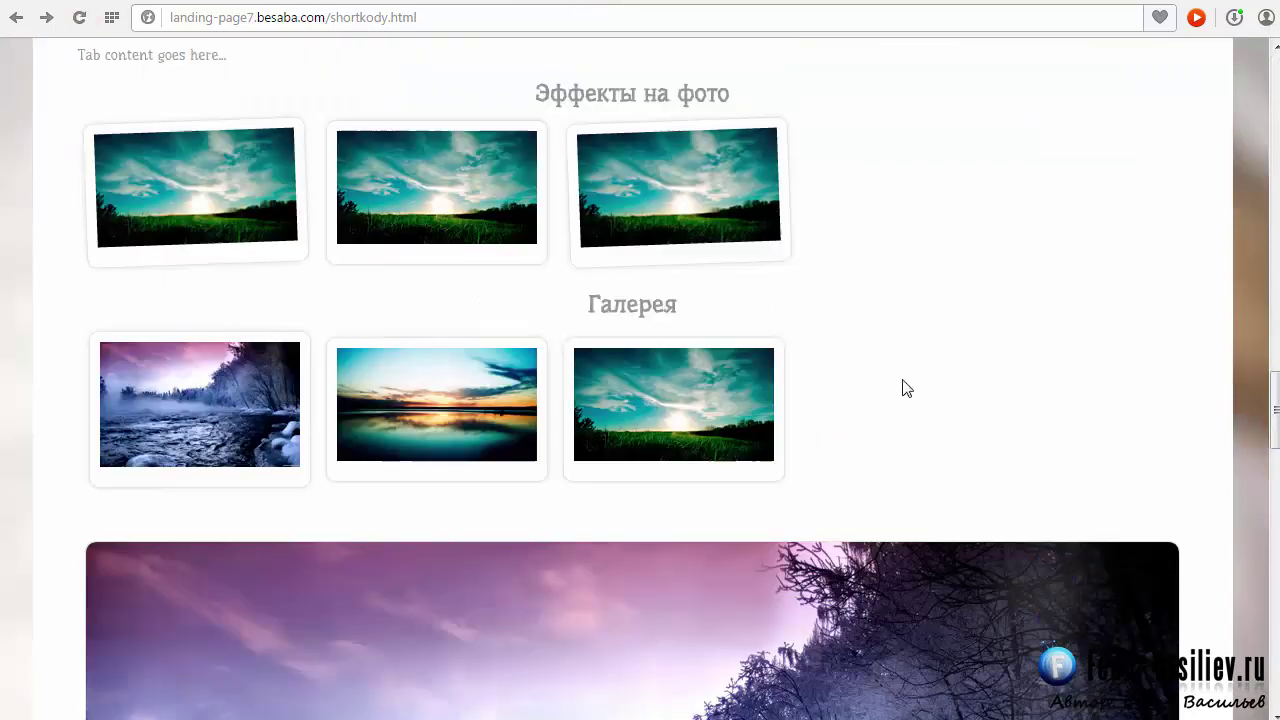
- Examine the borders and rounded corners of the large images below the Галерея section on the published page
scroll(1219, 440, "down", 4)
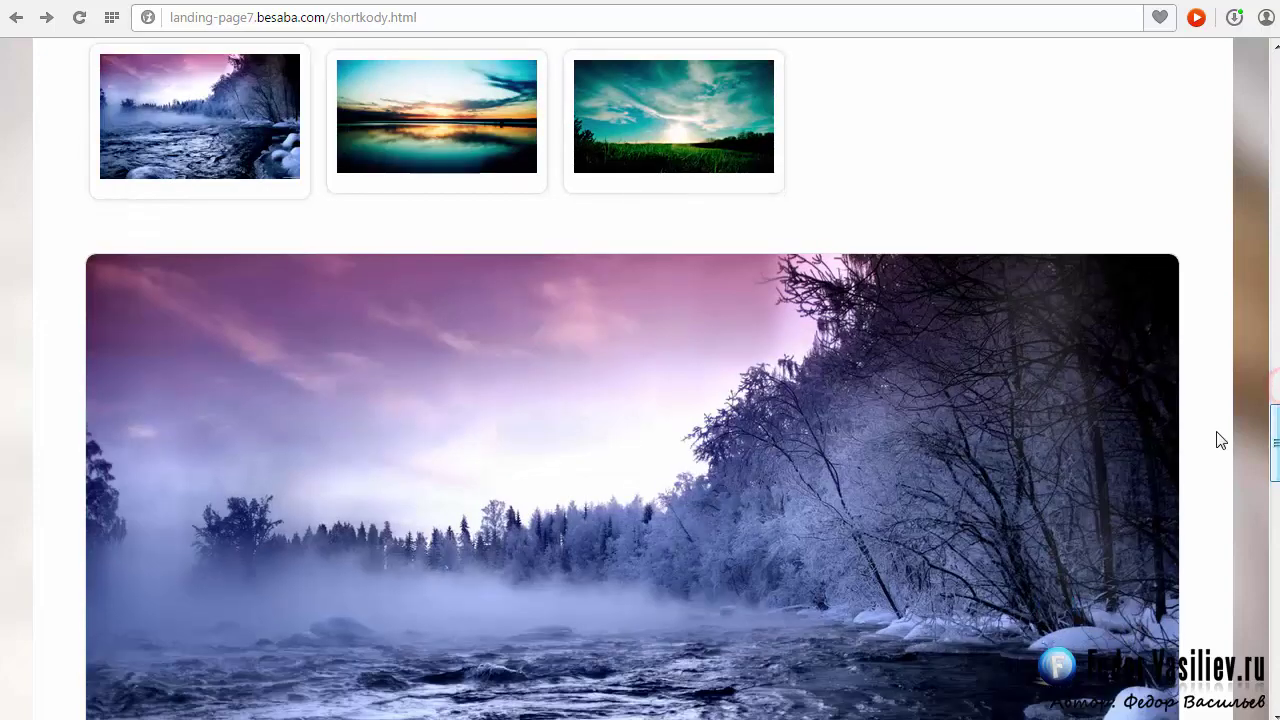
scroll(120, 275, "down", 2)
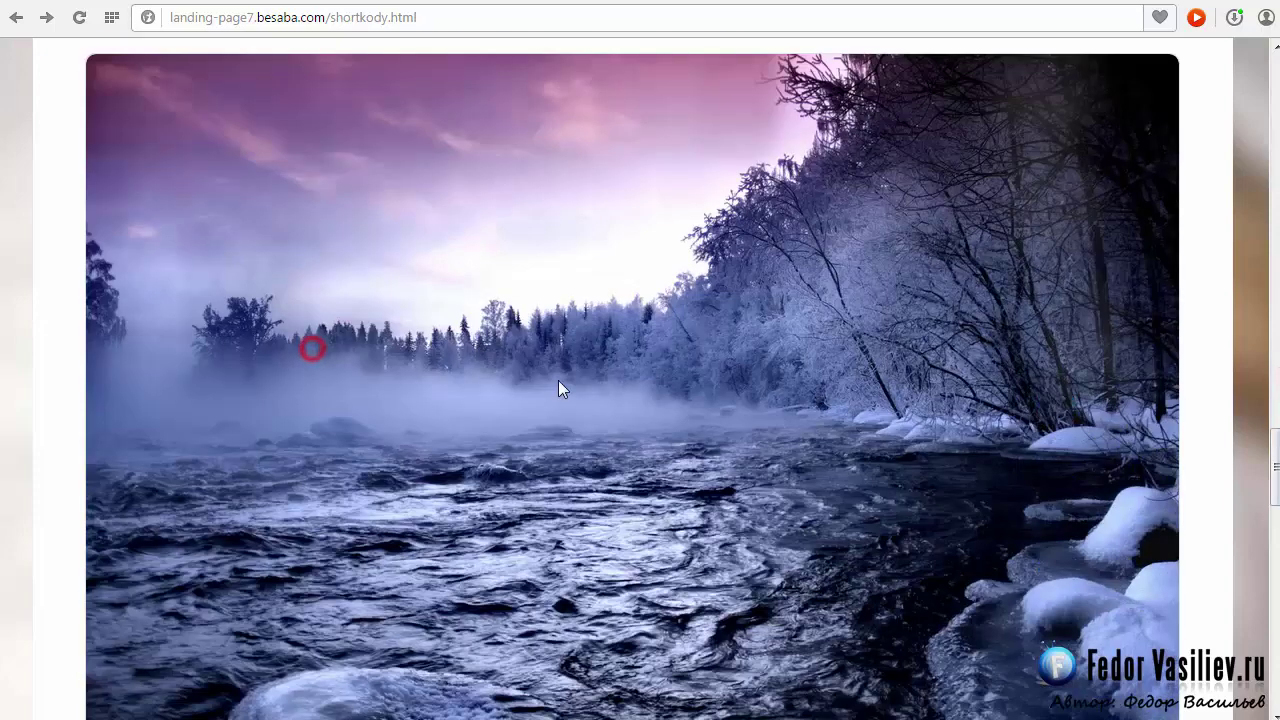
scroll(557, 382, "down", 2)
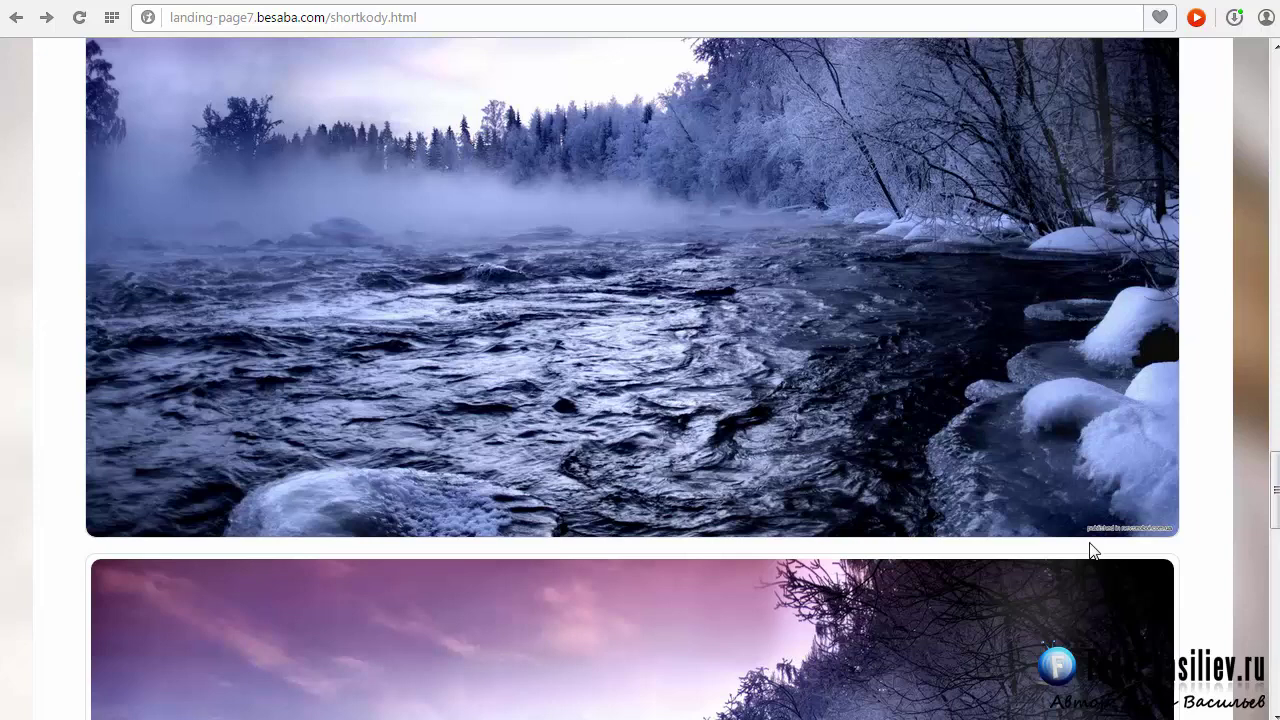
scroll(960, 498, "up", 4)
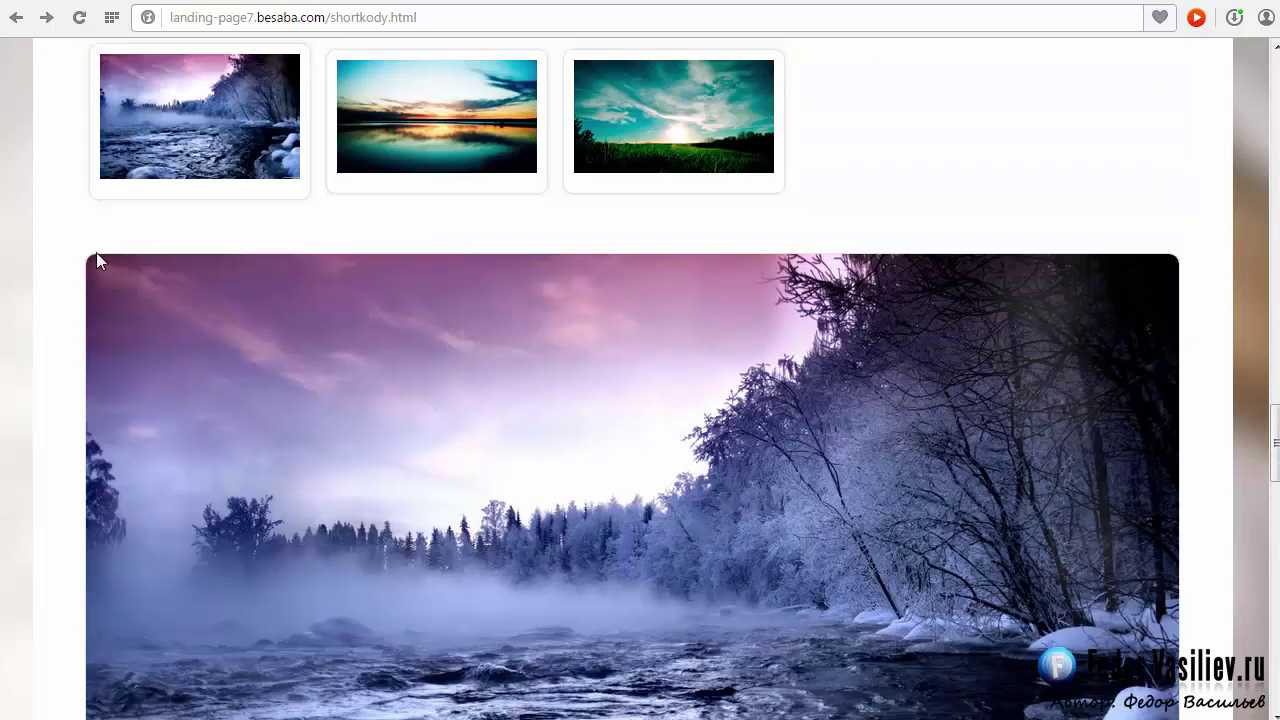
scroll(160, 268, "down", 1)
scroll(379, 342, "down", 4)
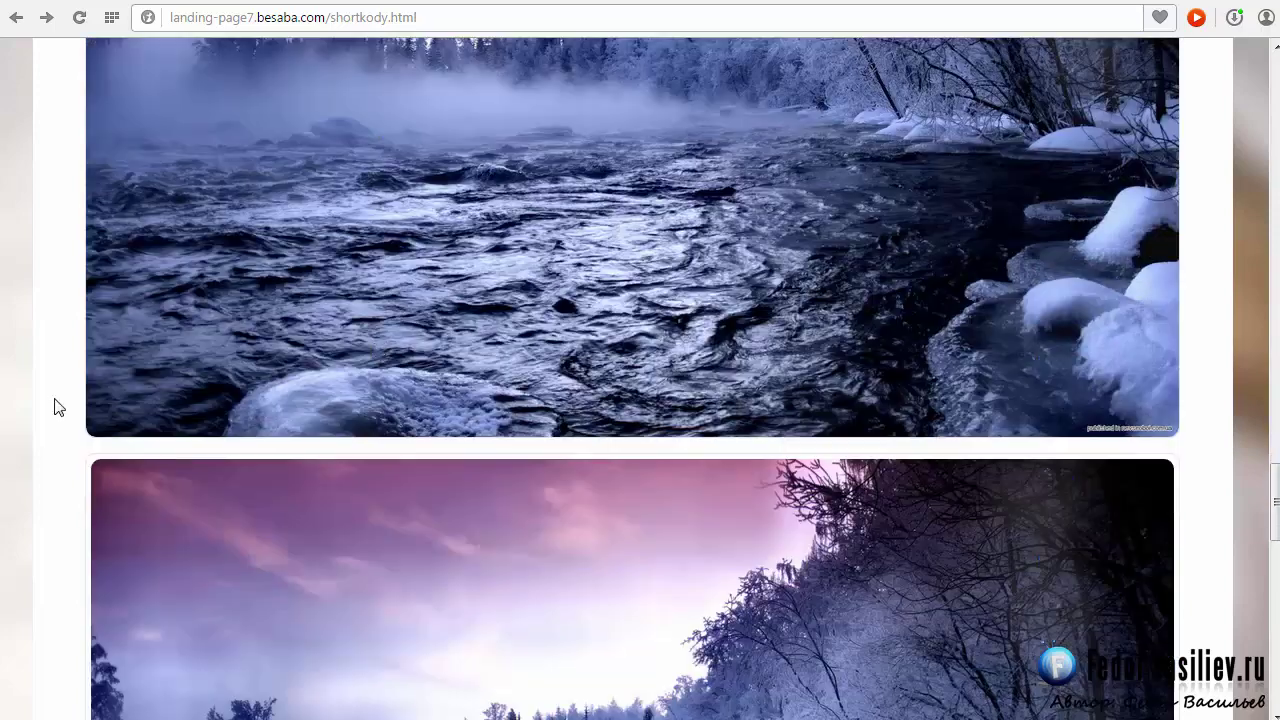
scroll(398, 451, "up", 5)
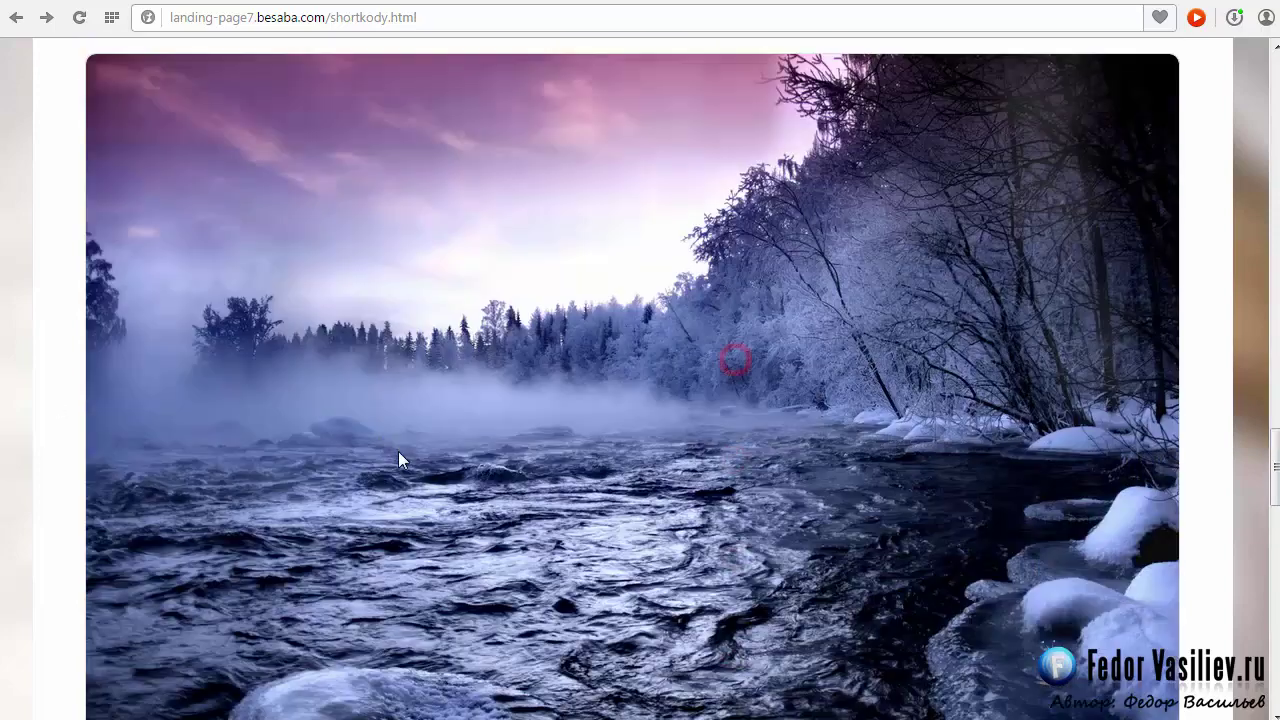
scroll(445, 390, "down", 8)
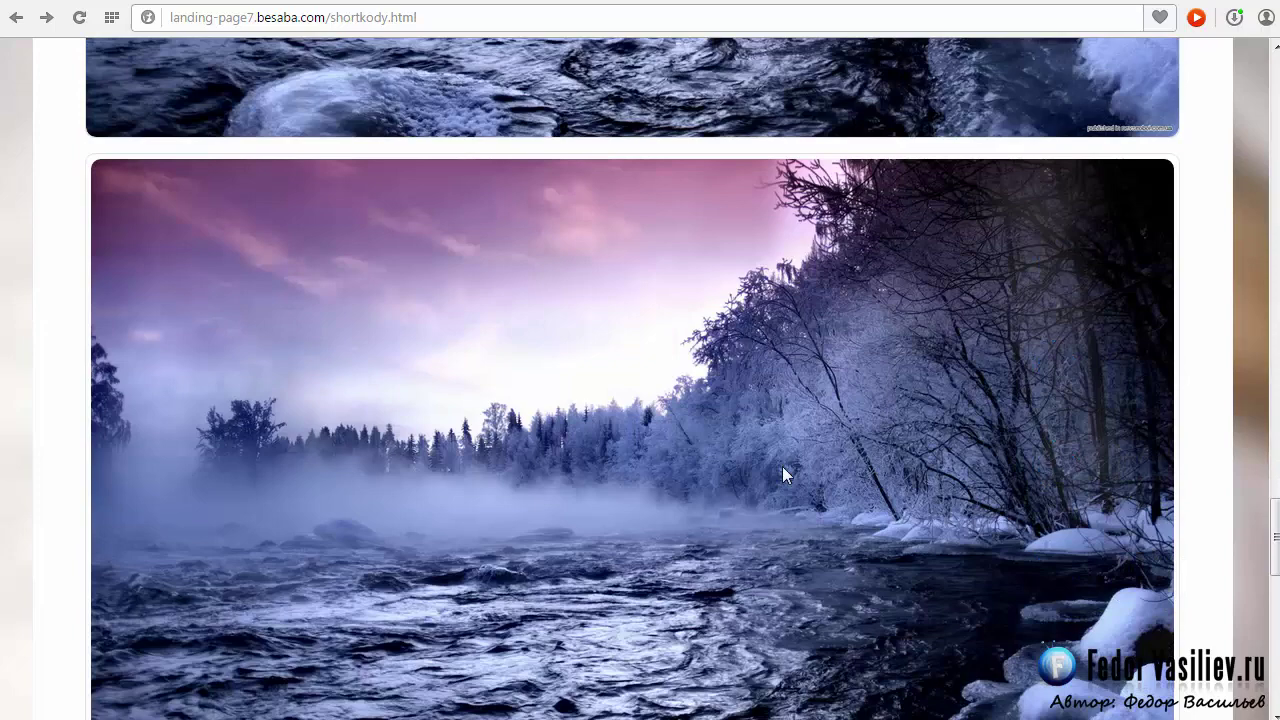
scroll(875, 515, "down", 4)
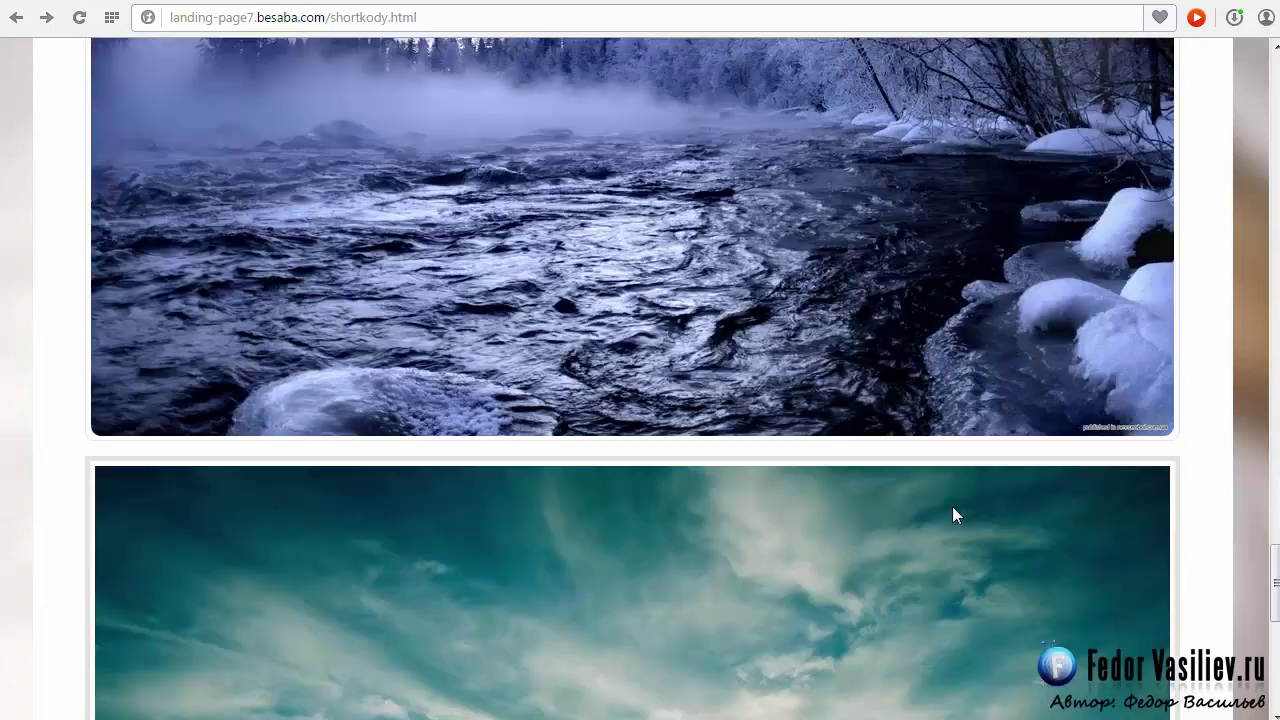
scroll(952, 506, "up", 4)
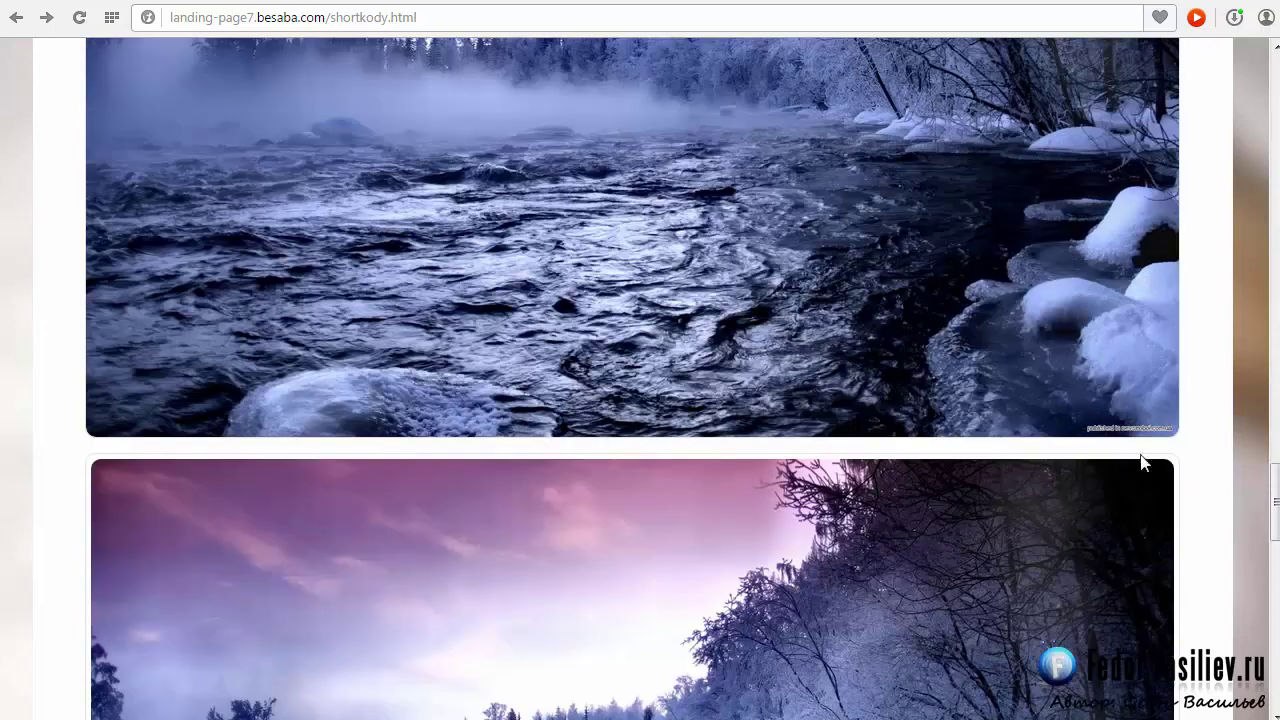
scroll(1079, 431, "down", 5)
scroll(1075, 370, "up", 5)
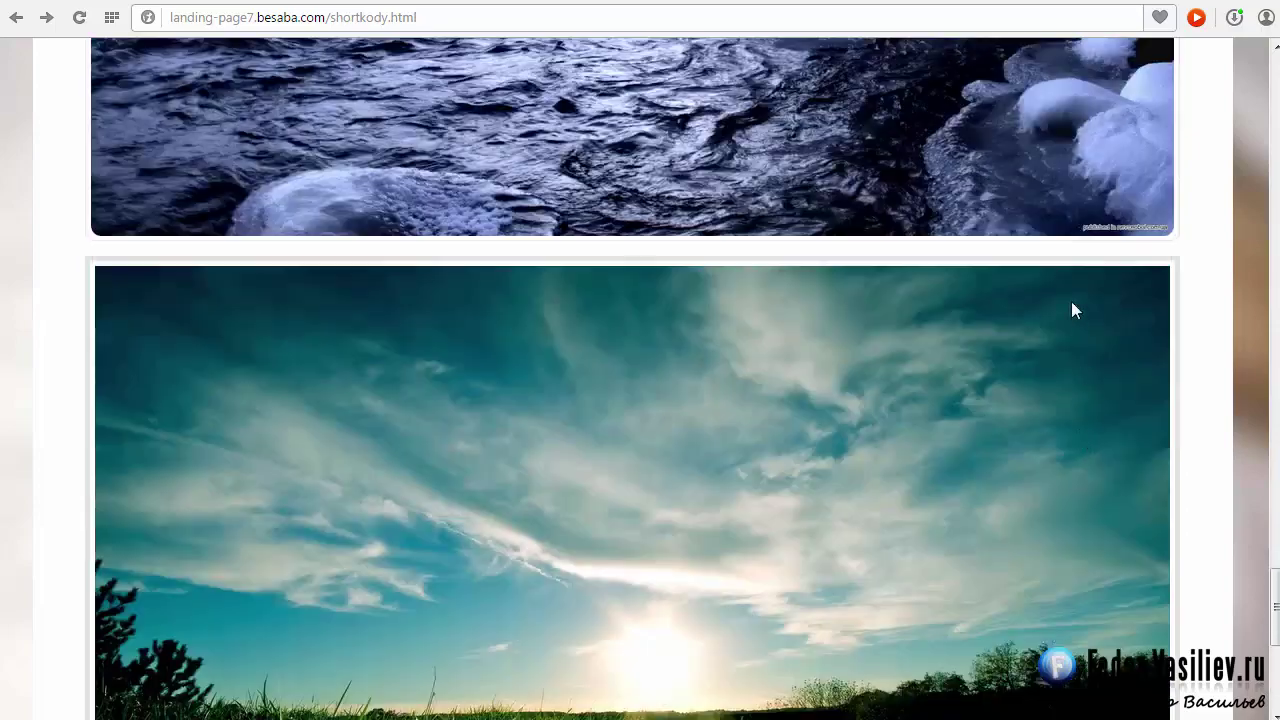
scroll(861, 404, "down", 5)
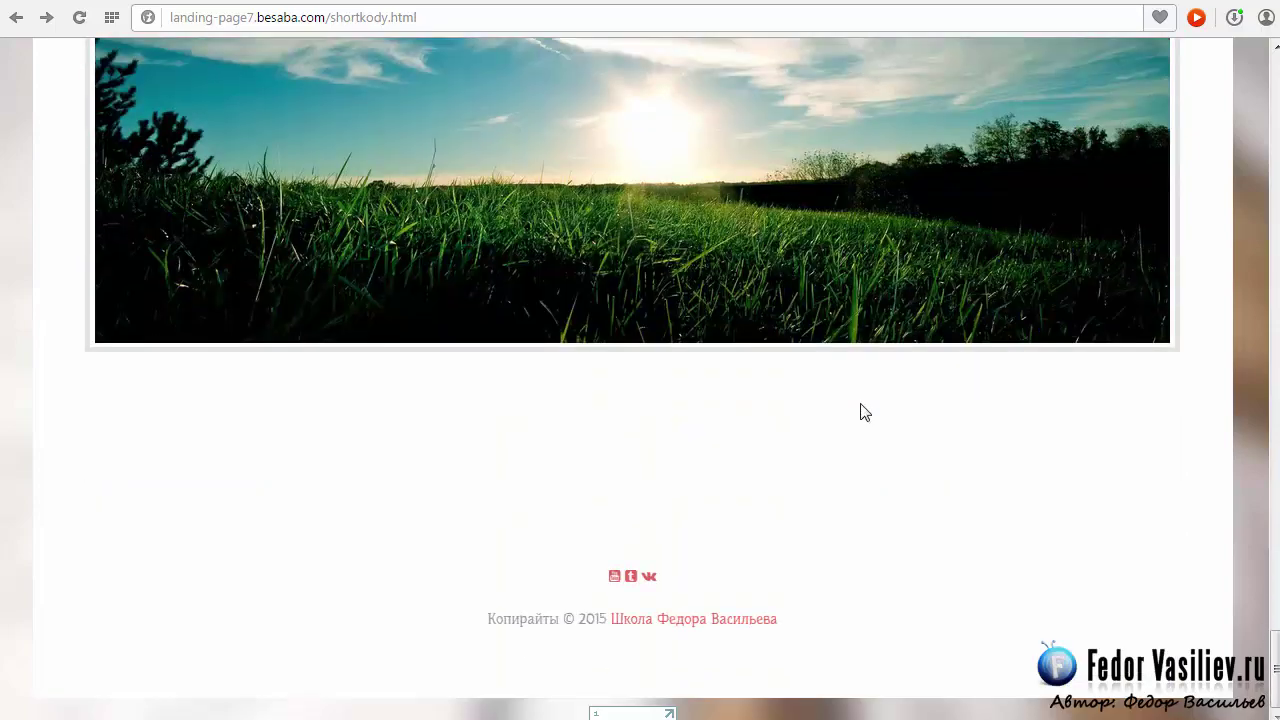
scroll(861, 406, "up", 8)
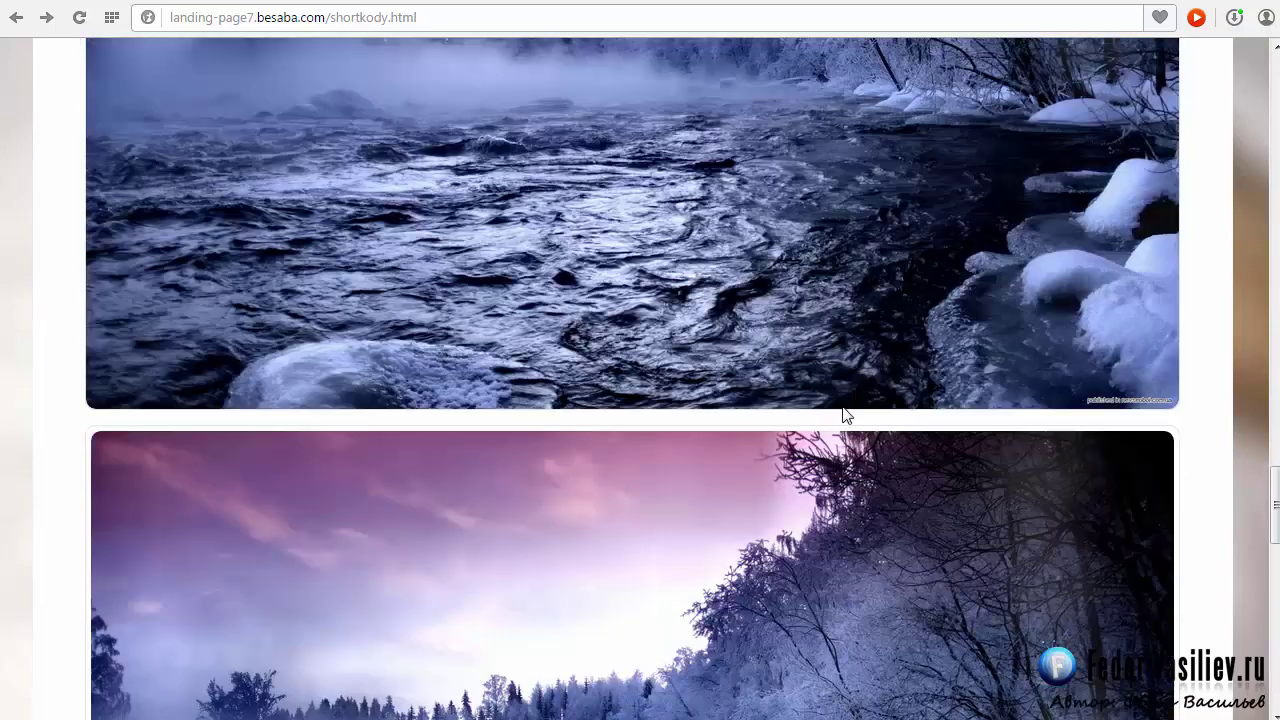
scroll(729, 514, "up", 4)
scroll(503, 330, "up", 2)
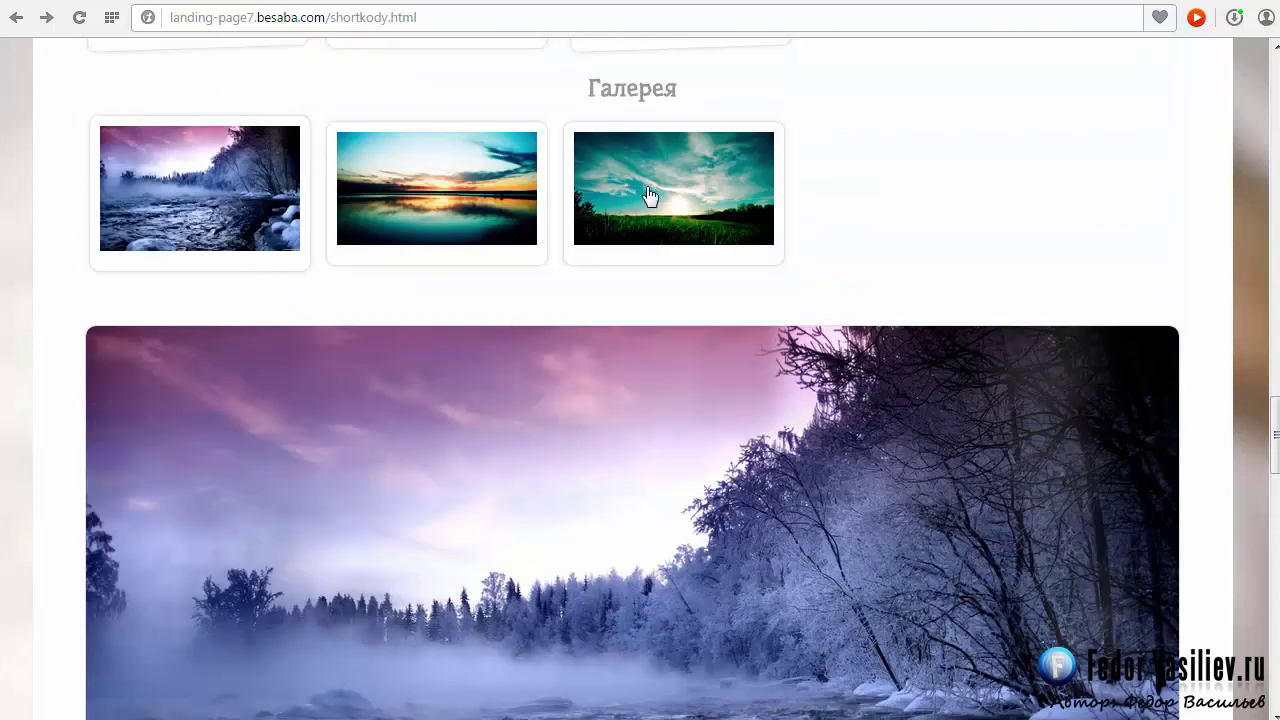
- Return to the module editor, start a new image shortcode and review the border styles offered as its type
scroll(377, 398, "down", 10)
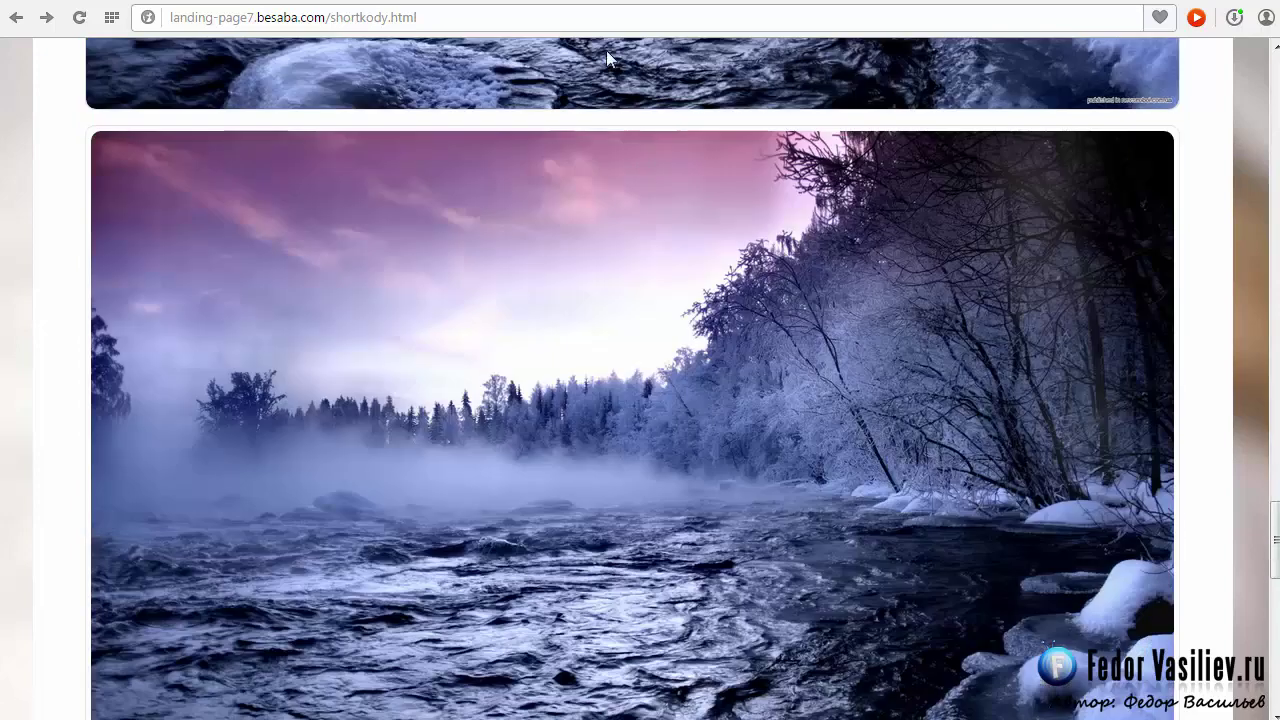
left_click(570, 0)
scroll(740, 410, "down", 10)
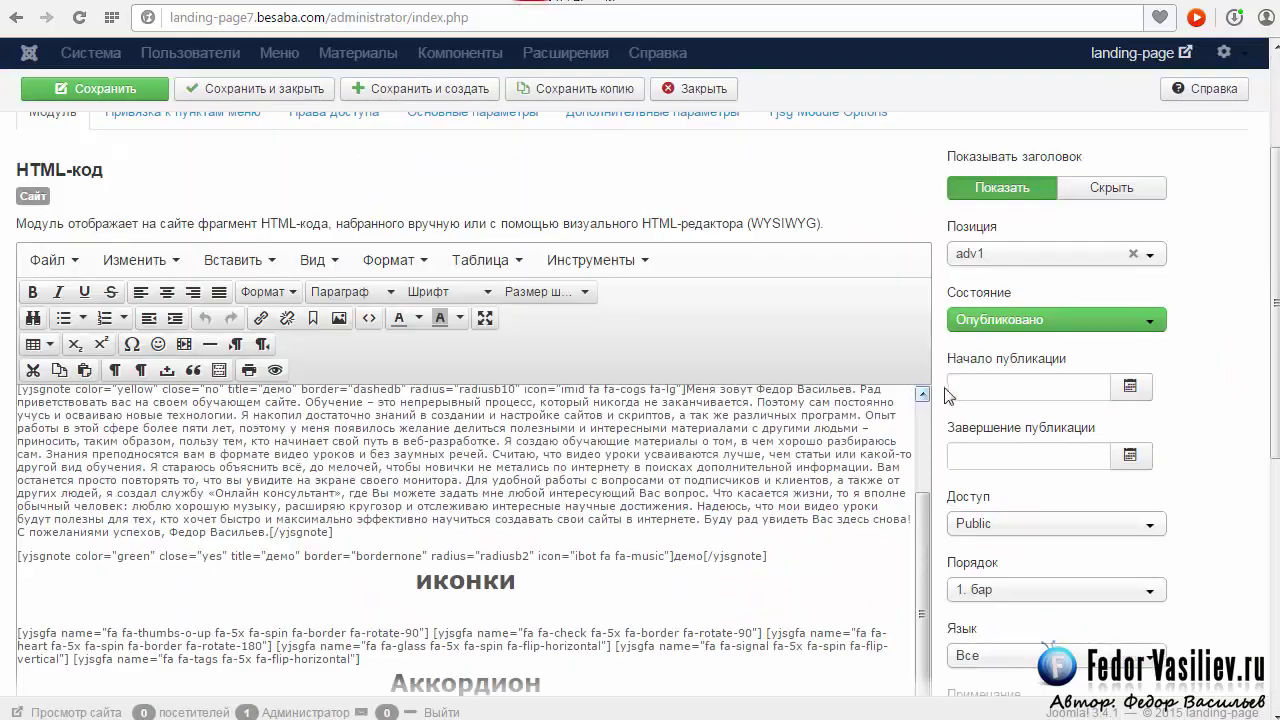
left_click(616, 606)
left_click(508, 182)
left_click(592, 280)
left_click(510, 188)
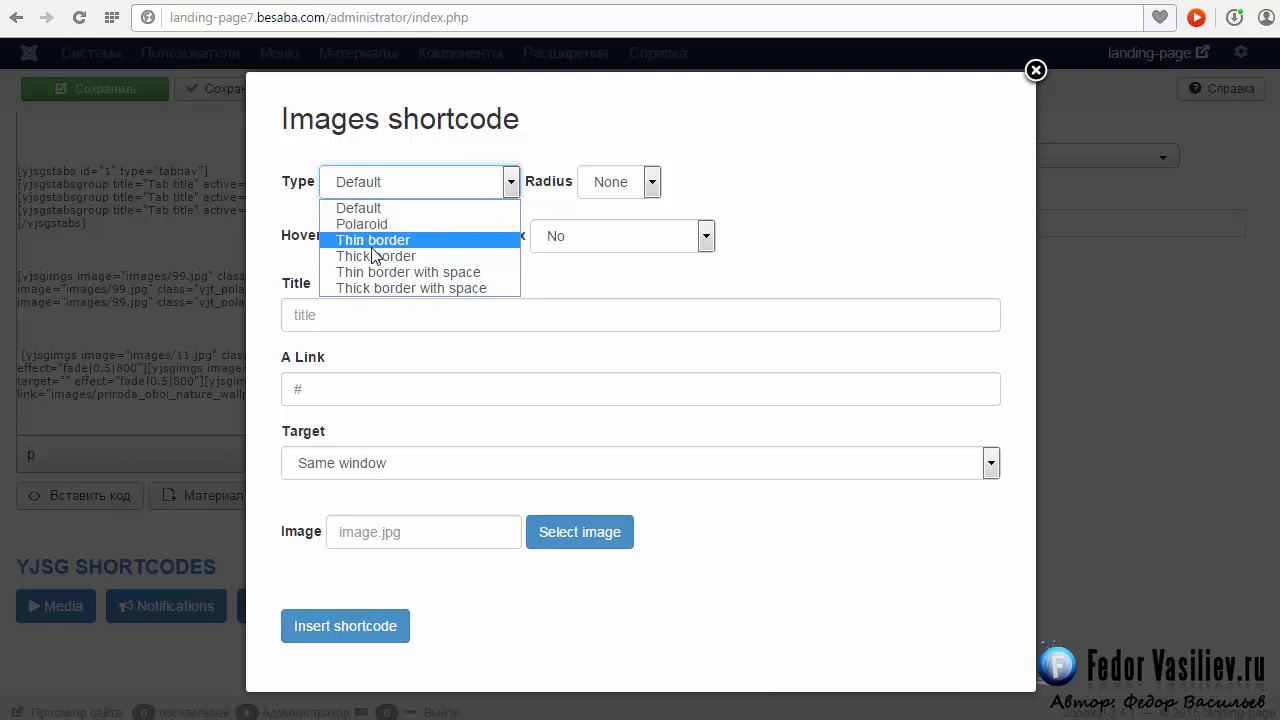
left_click(470, 302)
left_click(402, 184)
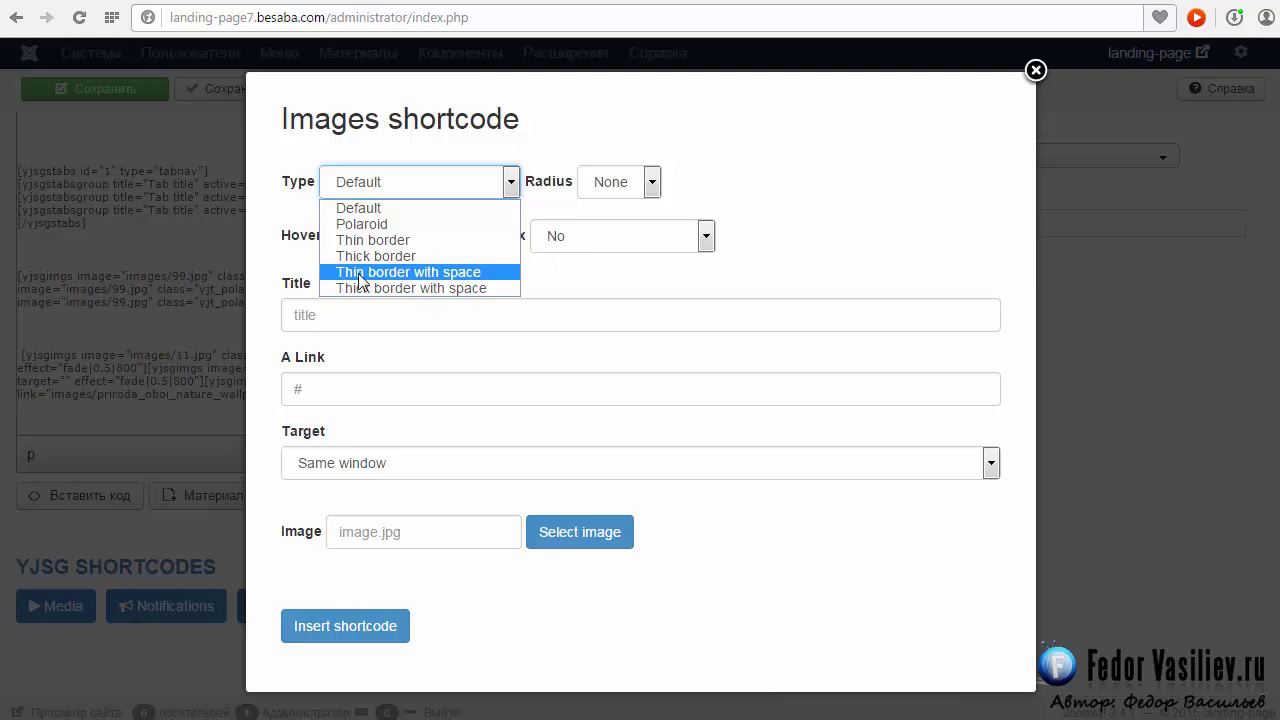
left_click(631, 306)
- Review the image shortcode's title, type, radius and lightbox settings, and close the dialog without inserting anything
left_click(335, 465)
left_click(326, 280)
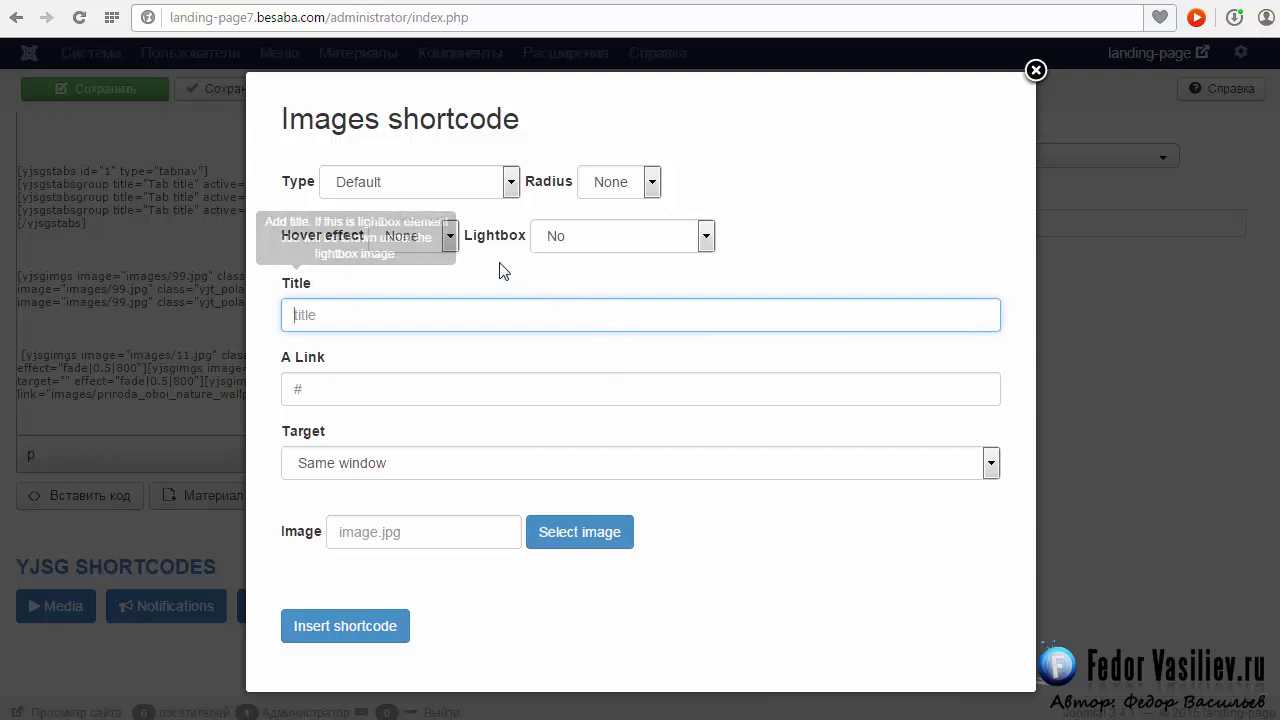
left_click(466, 183)
left_click(466, 183)
left_click(652, 182)
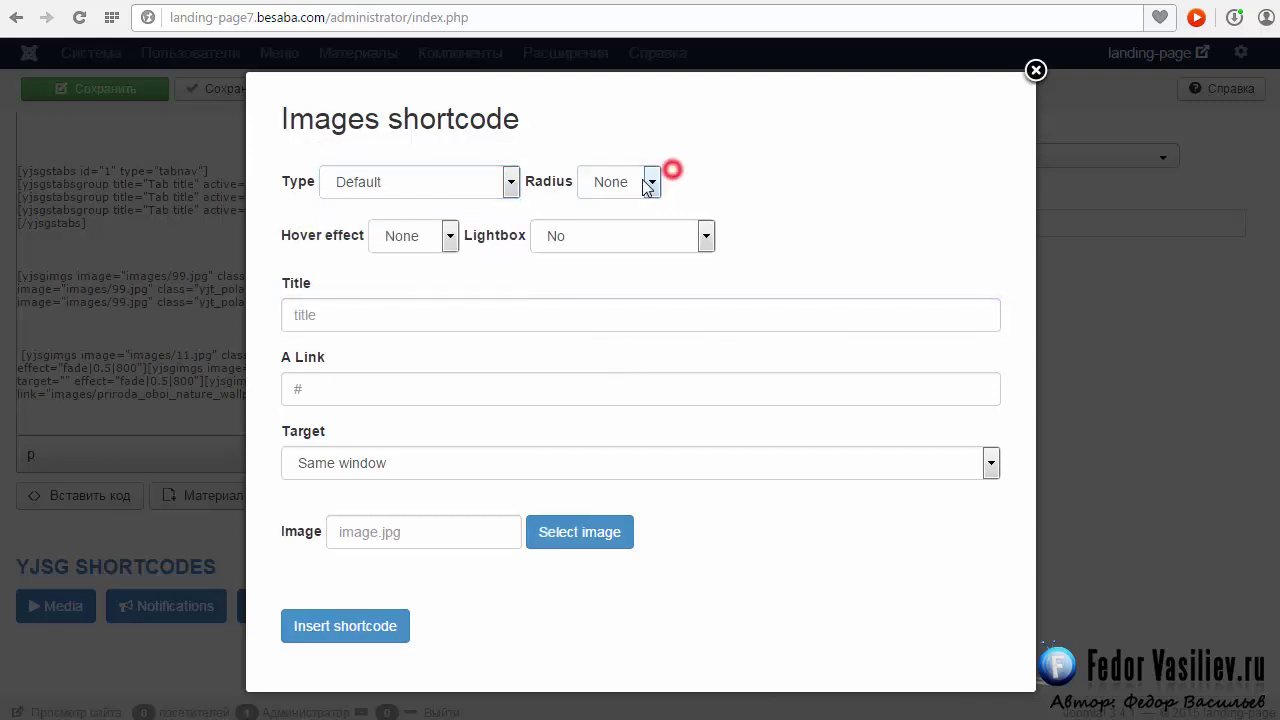
left_click(784, 211)
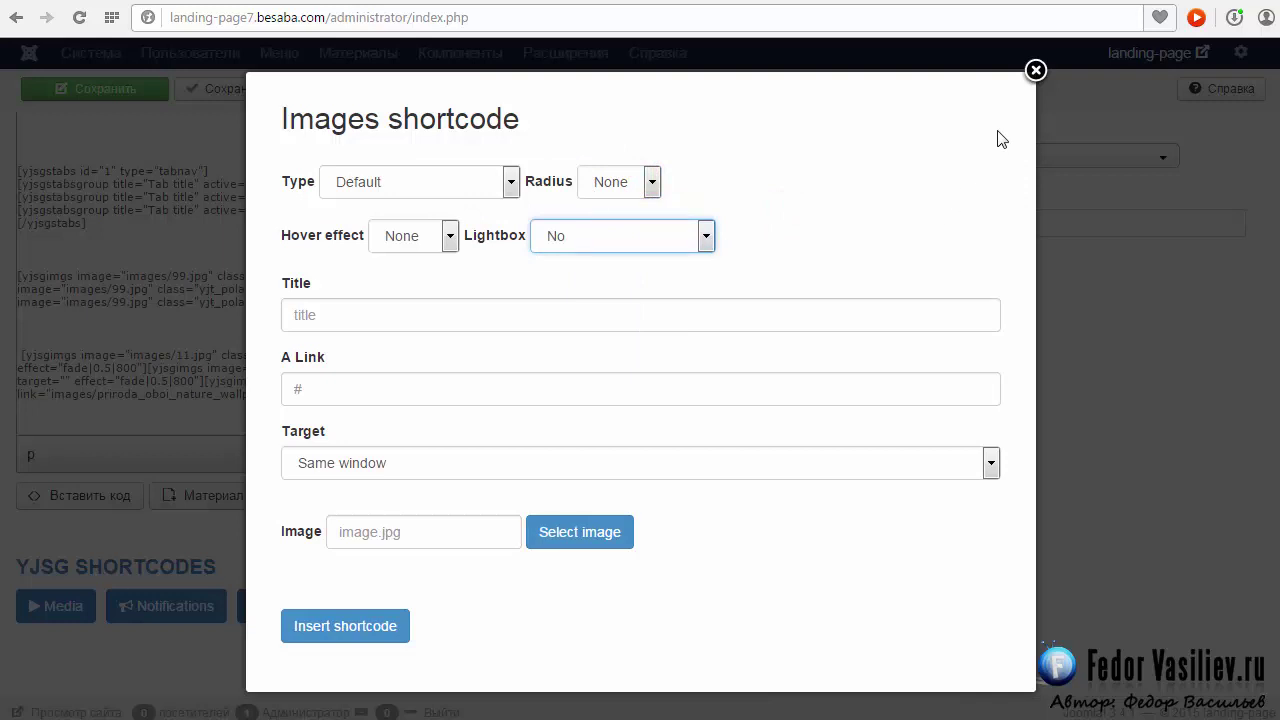
left_click(1036, 70)
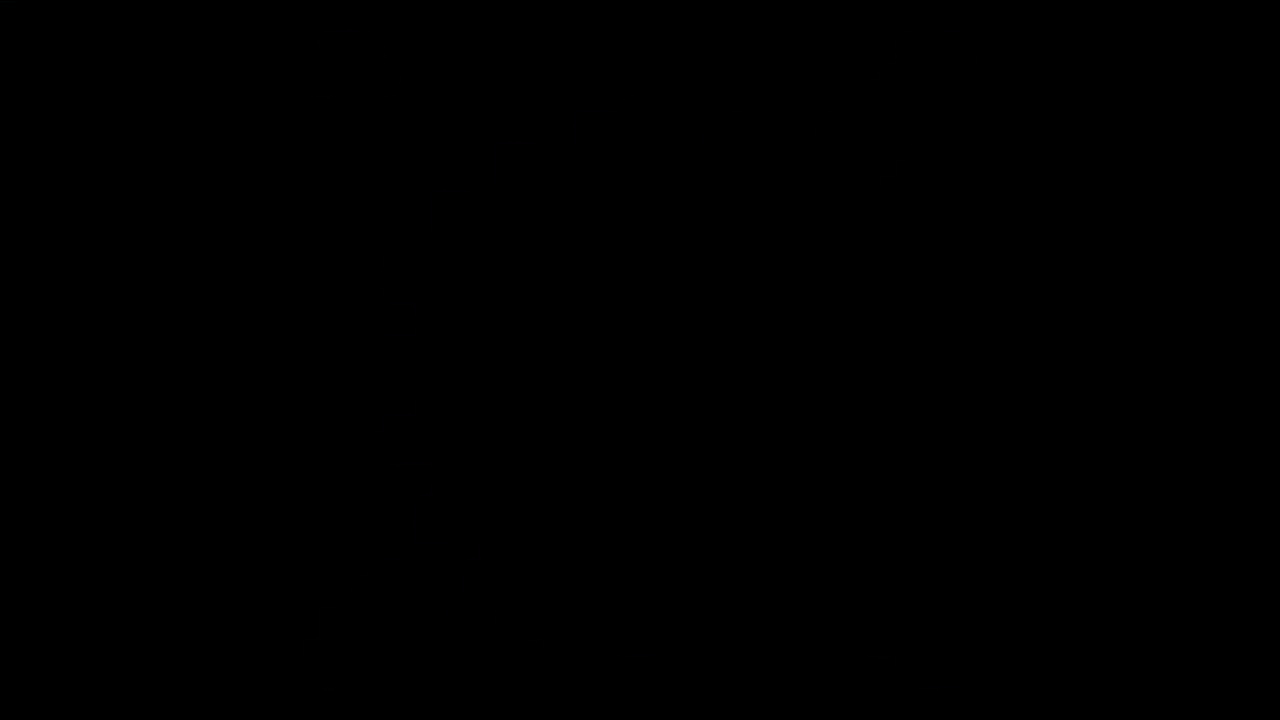